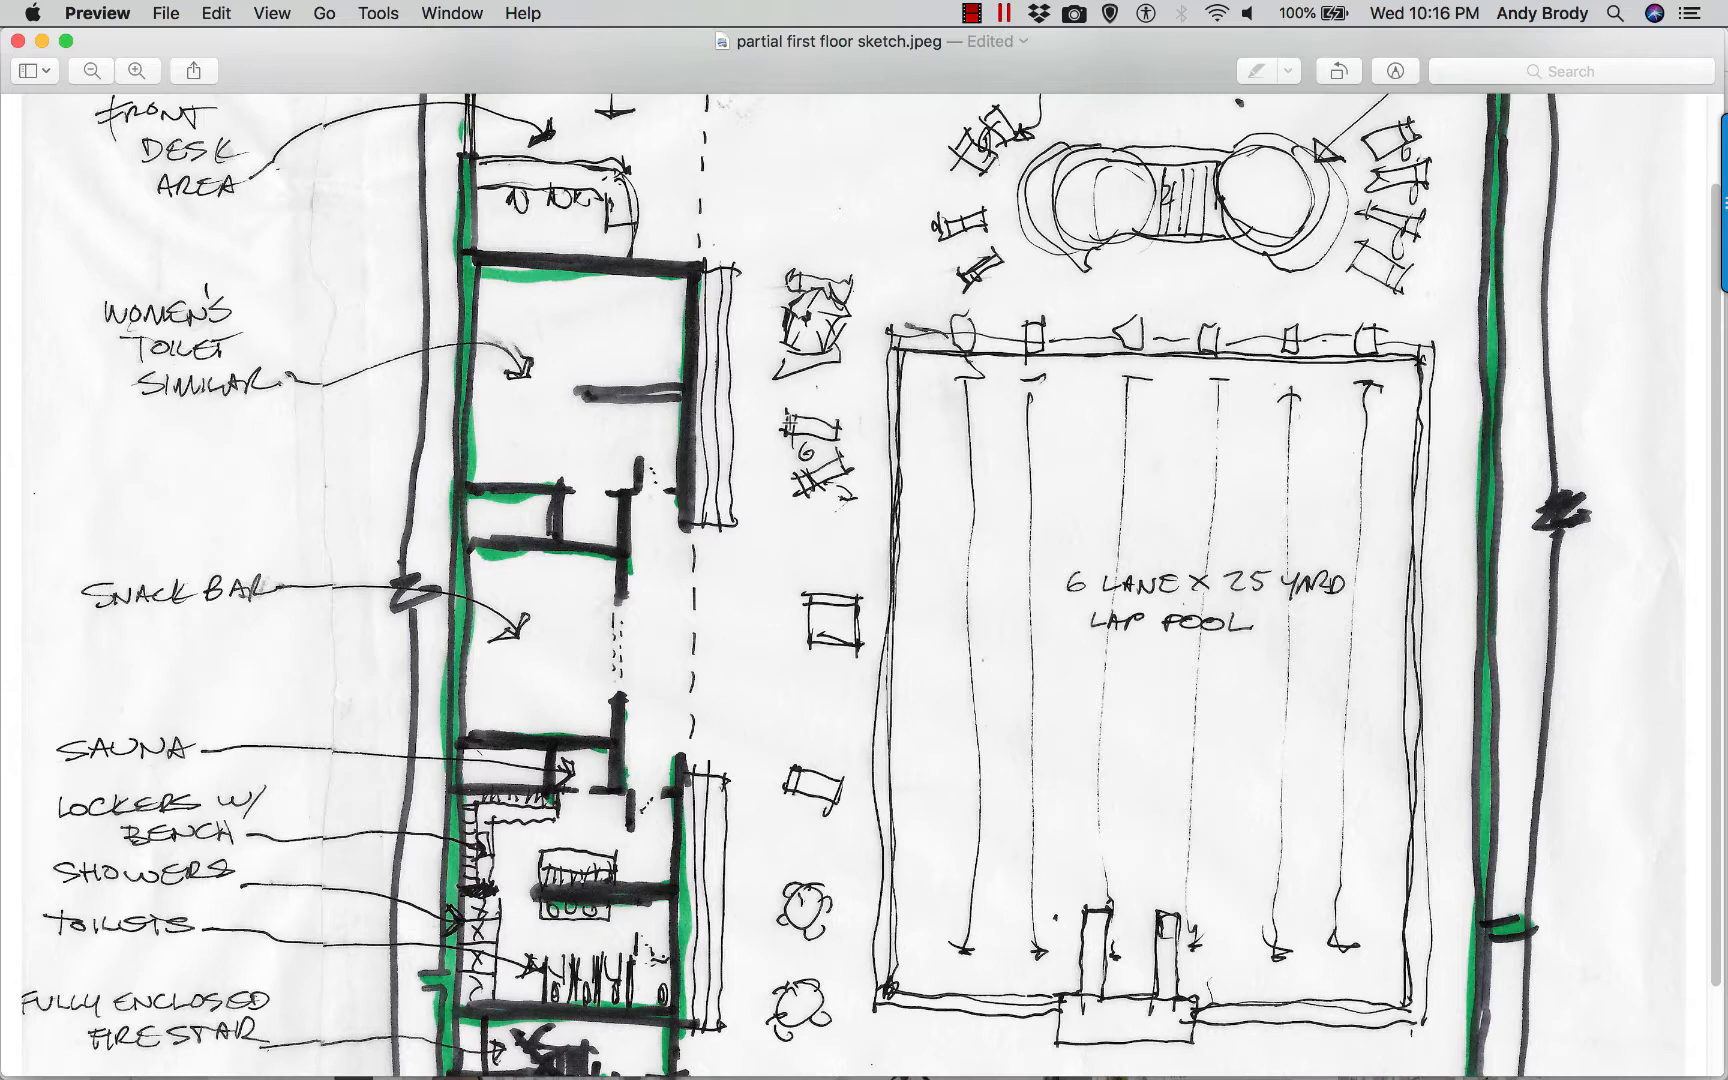
Review the upper part of the first floor sketch and switch to the Pinterest "Presentation boards" page in Chrome.
scroll(790, 422, "up", 3)
scroll(790, 424, "up", 2)
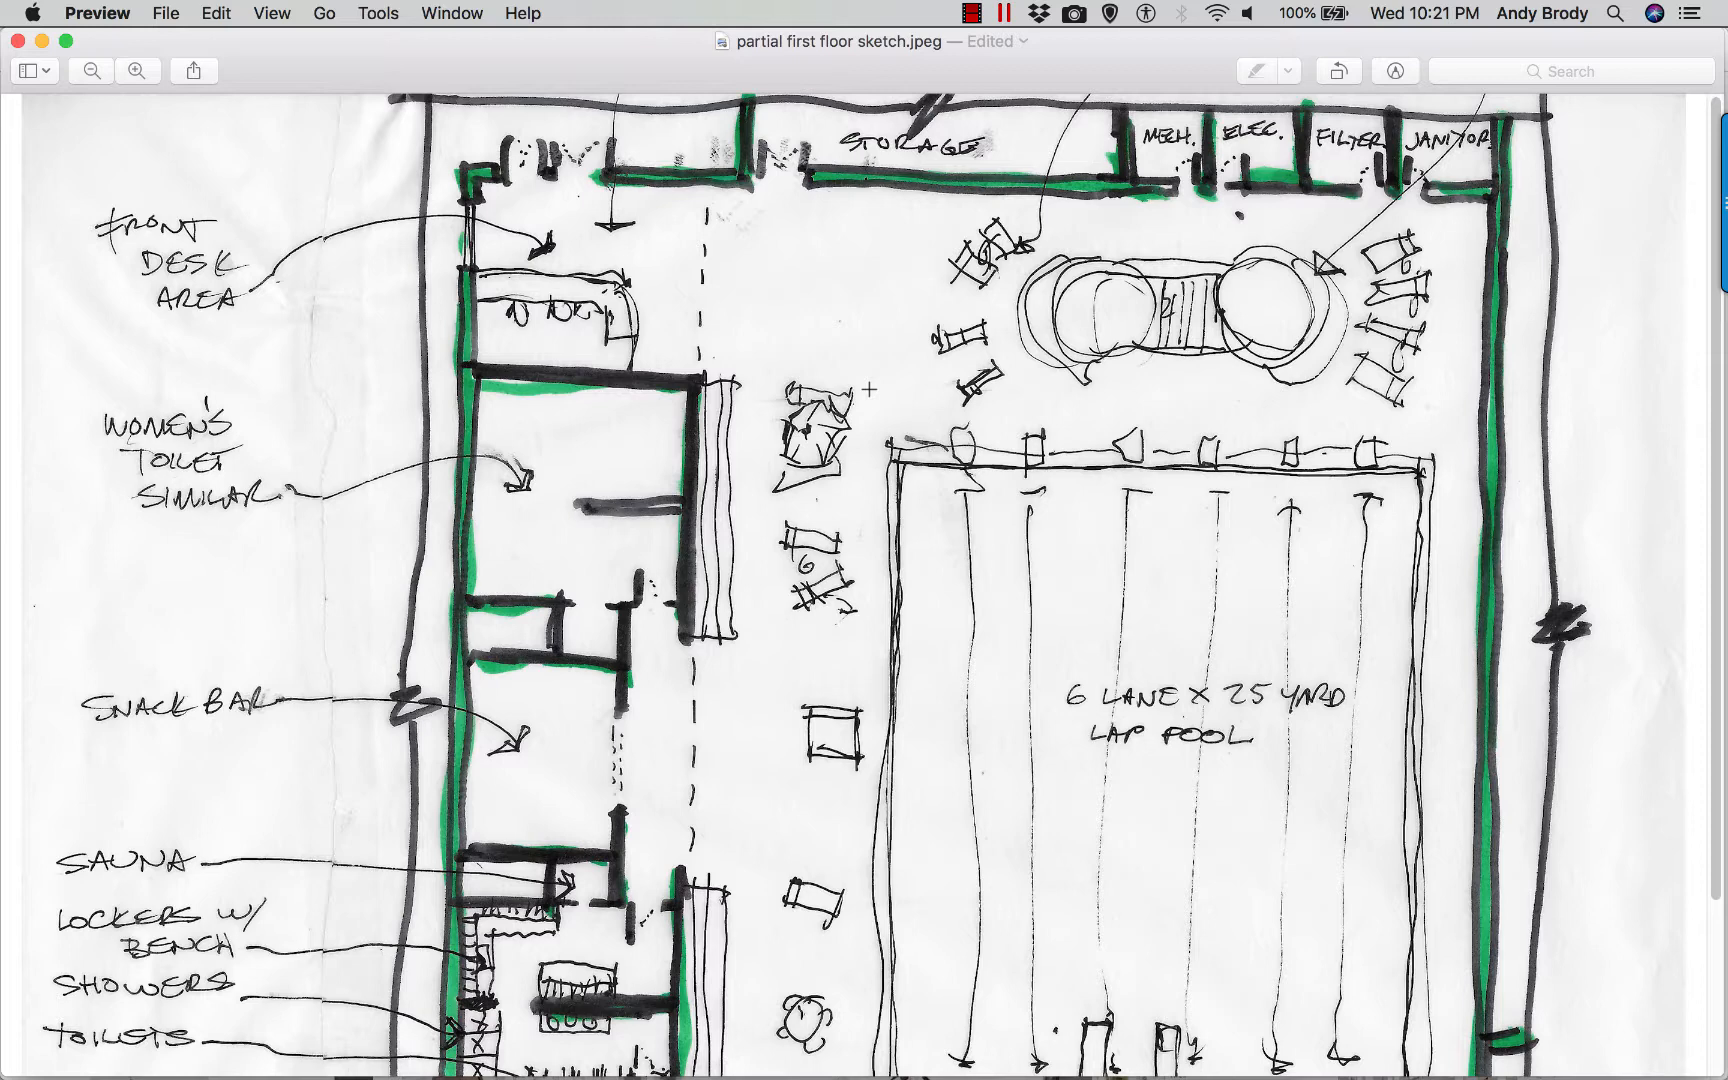
key("super+Tab")
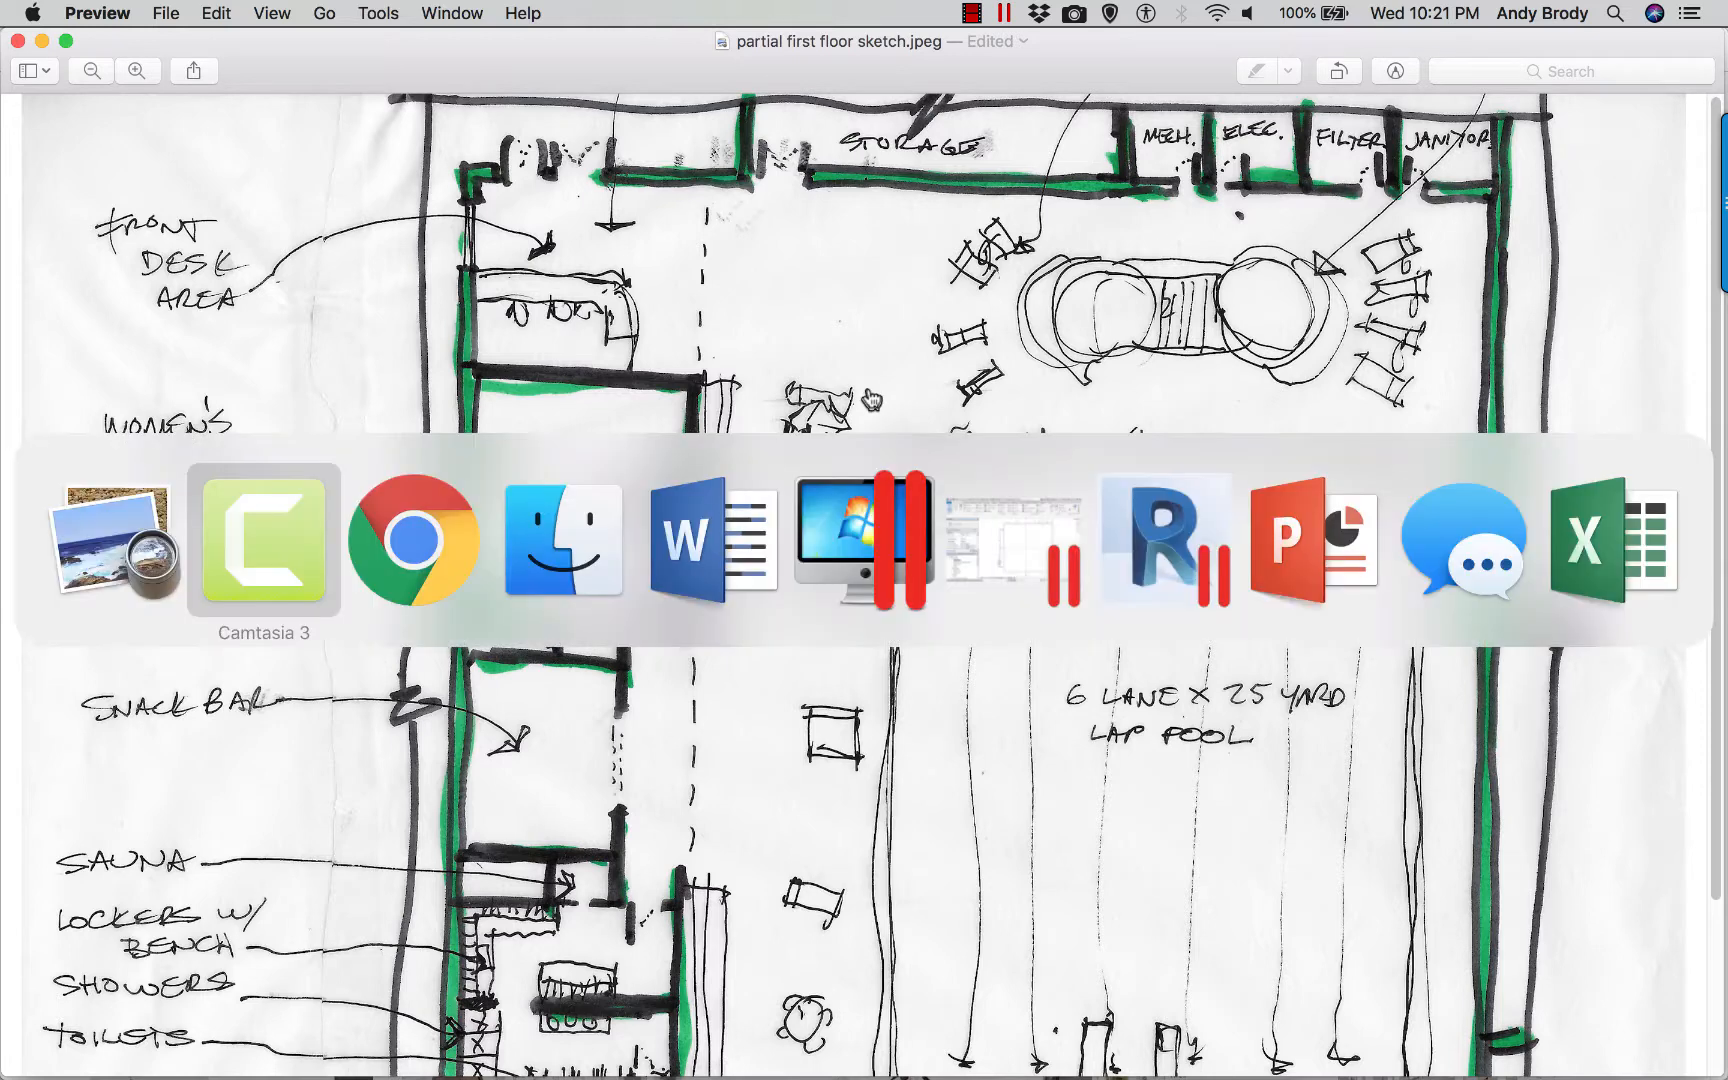
key("super+Tab")
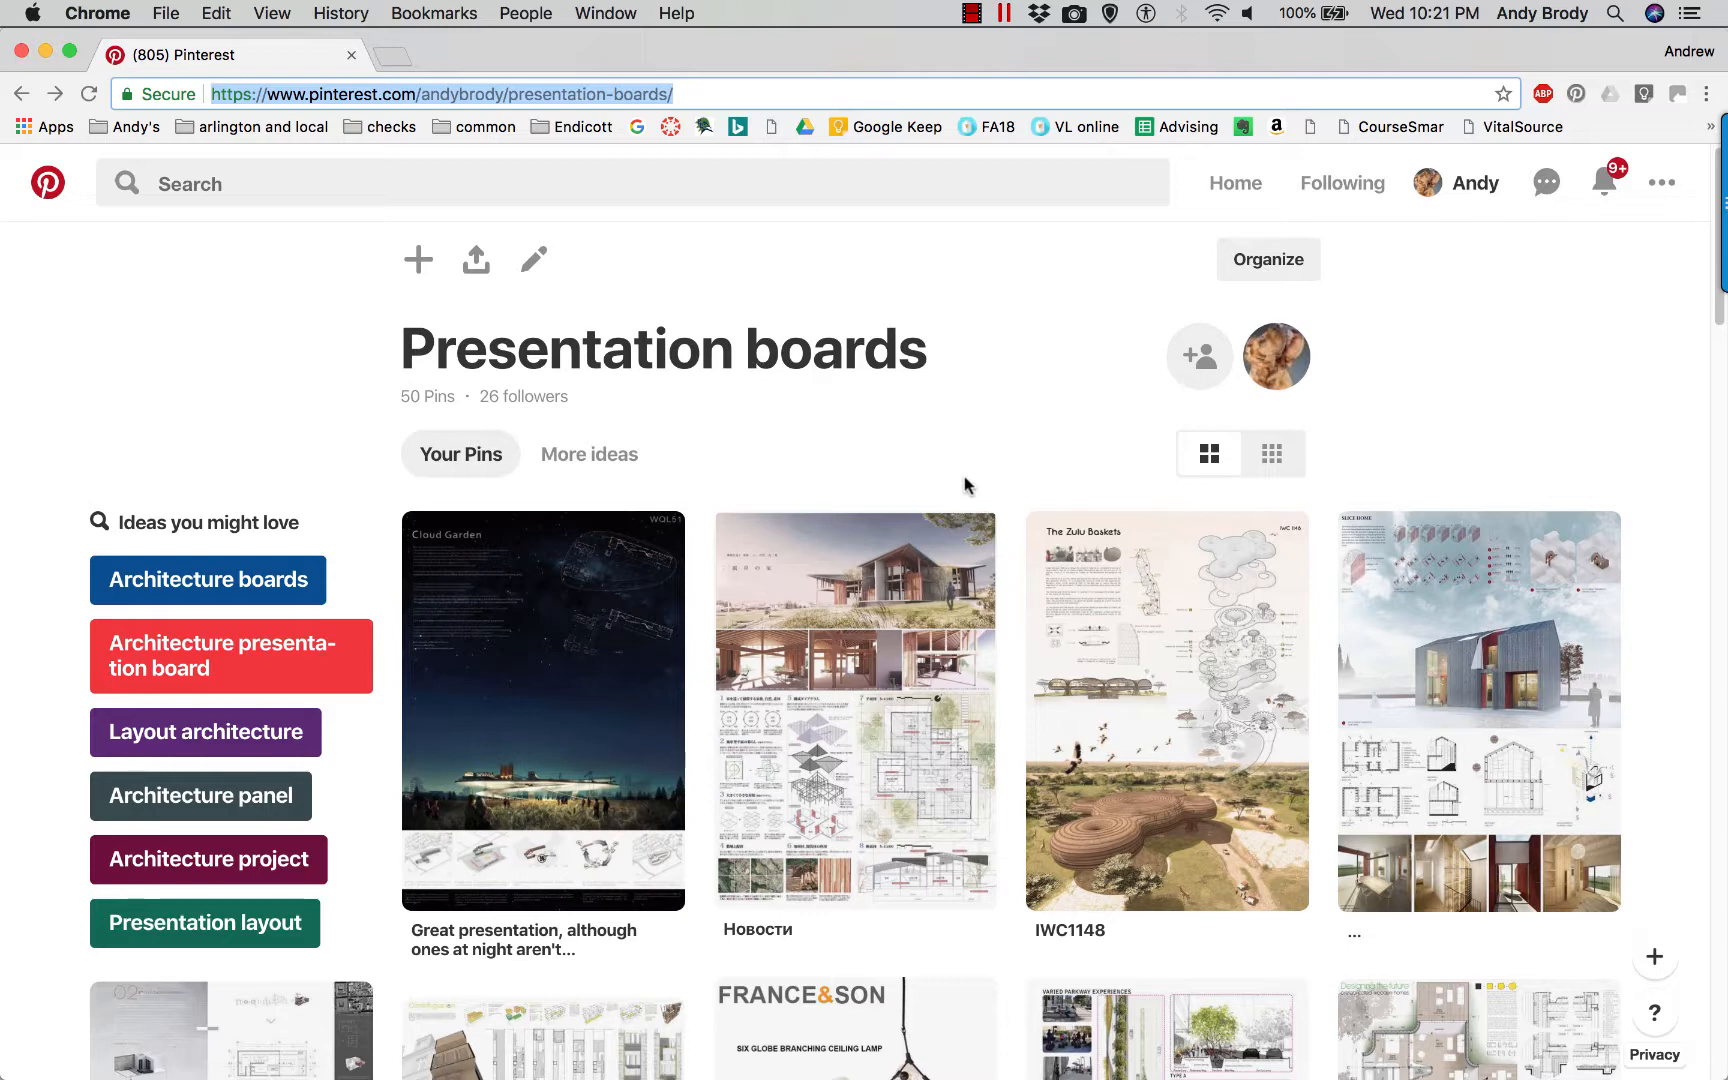
Browse the Presentation boards collection and open the "Designing the future" prefabricated wooden homes pin.
scroll(955, 462, "down", 1)
scroll(955, 462, "down", 4)
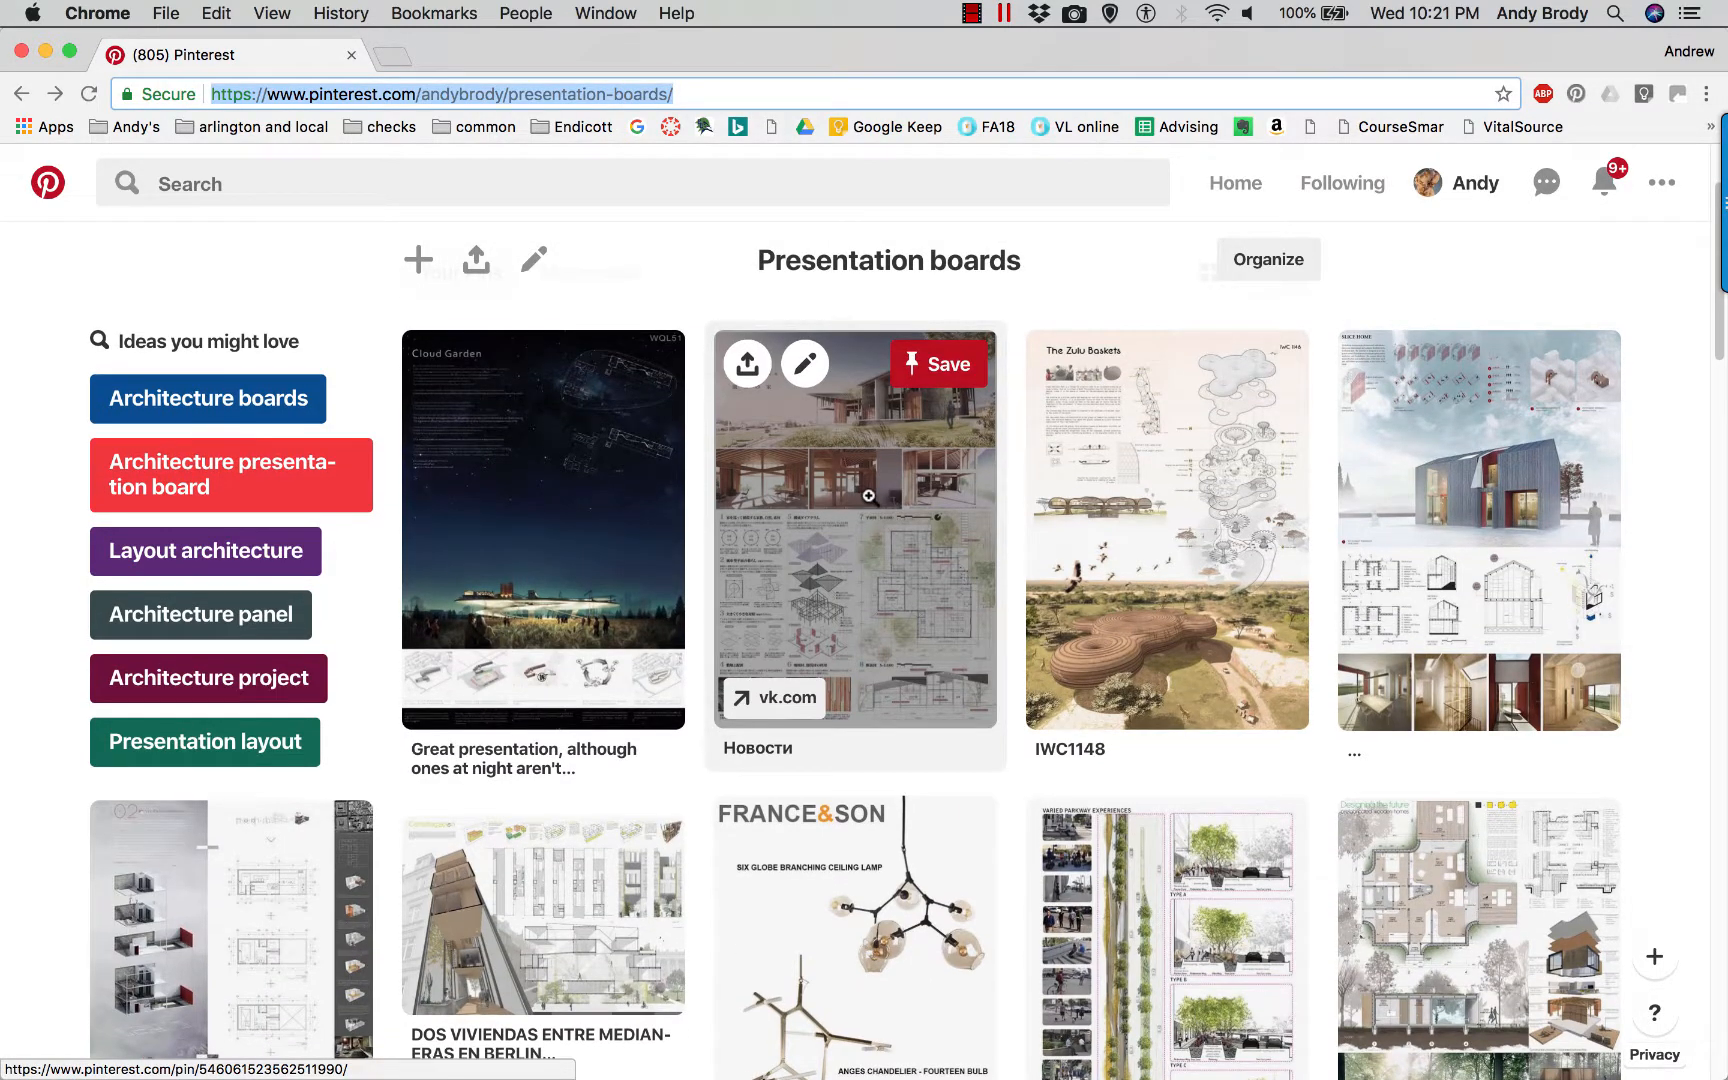
scroll(868, 497, "down", 1)
scroll(1020, 580, "down", 2)
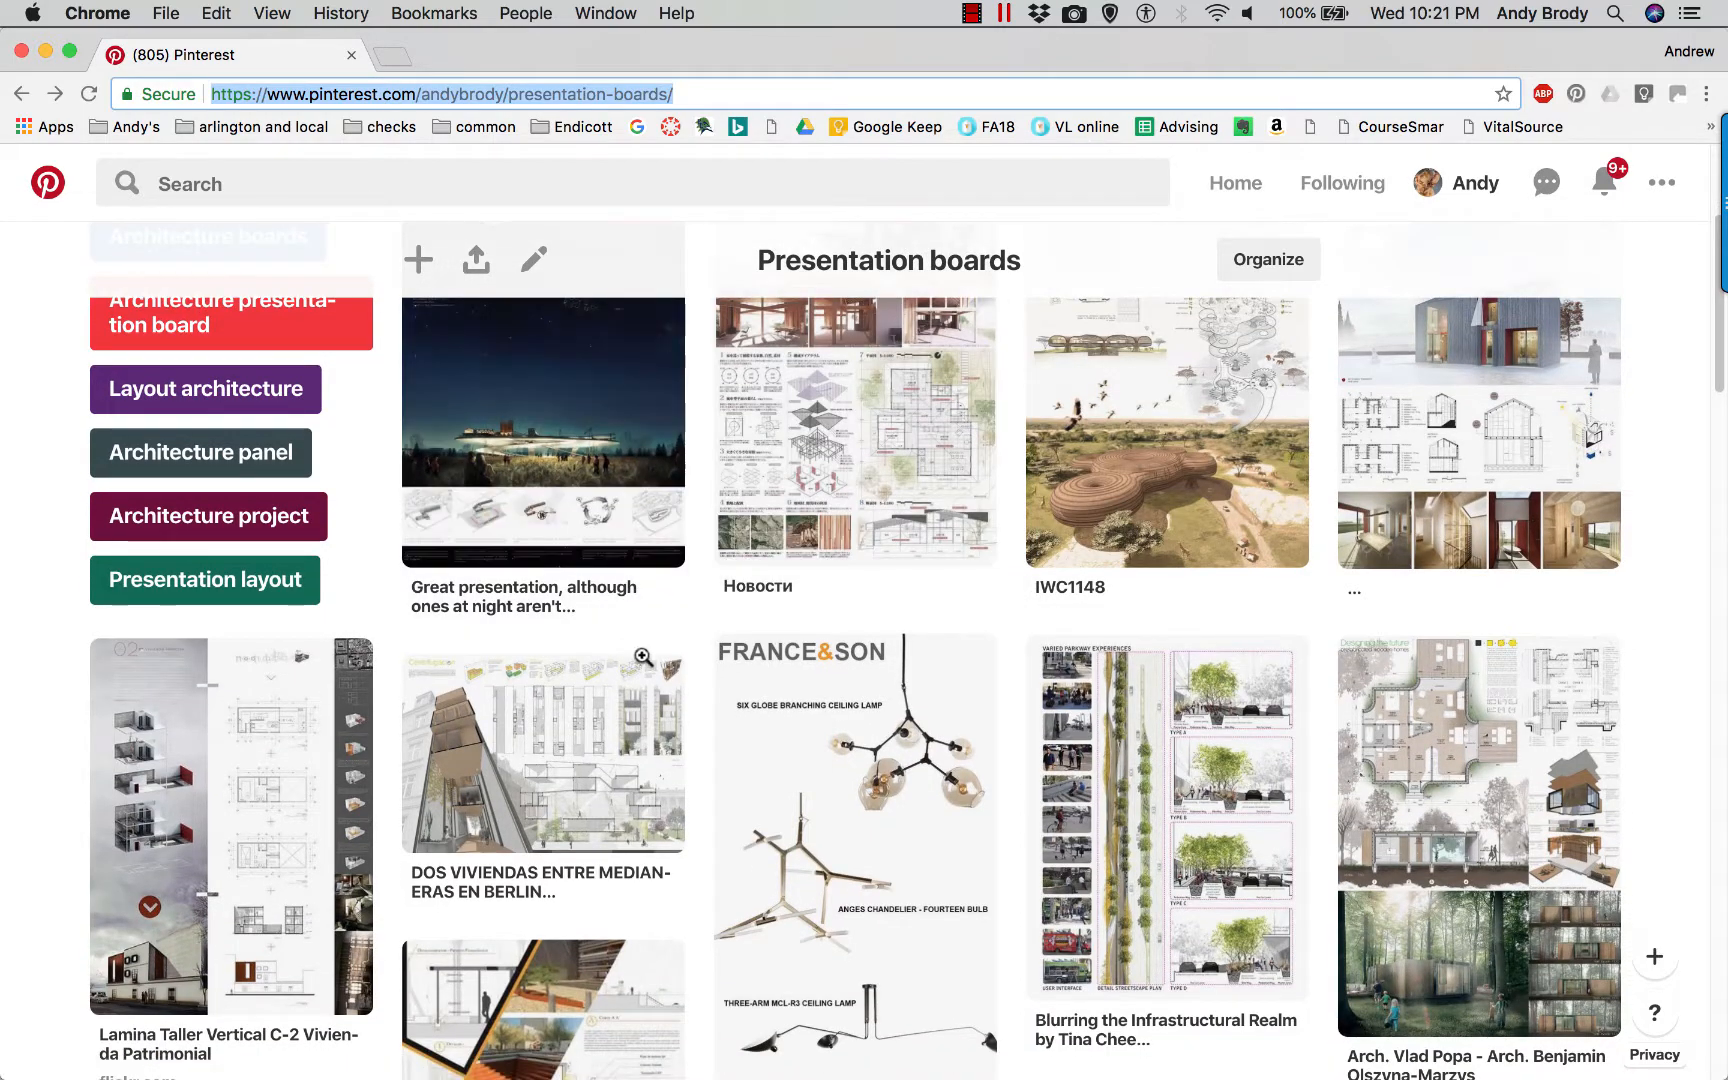
scroll(1300, 870, "down", 1)
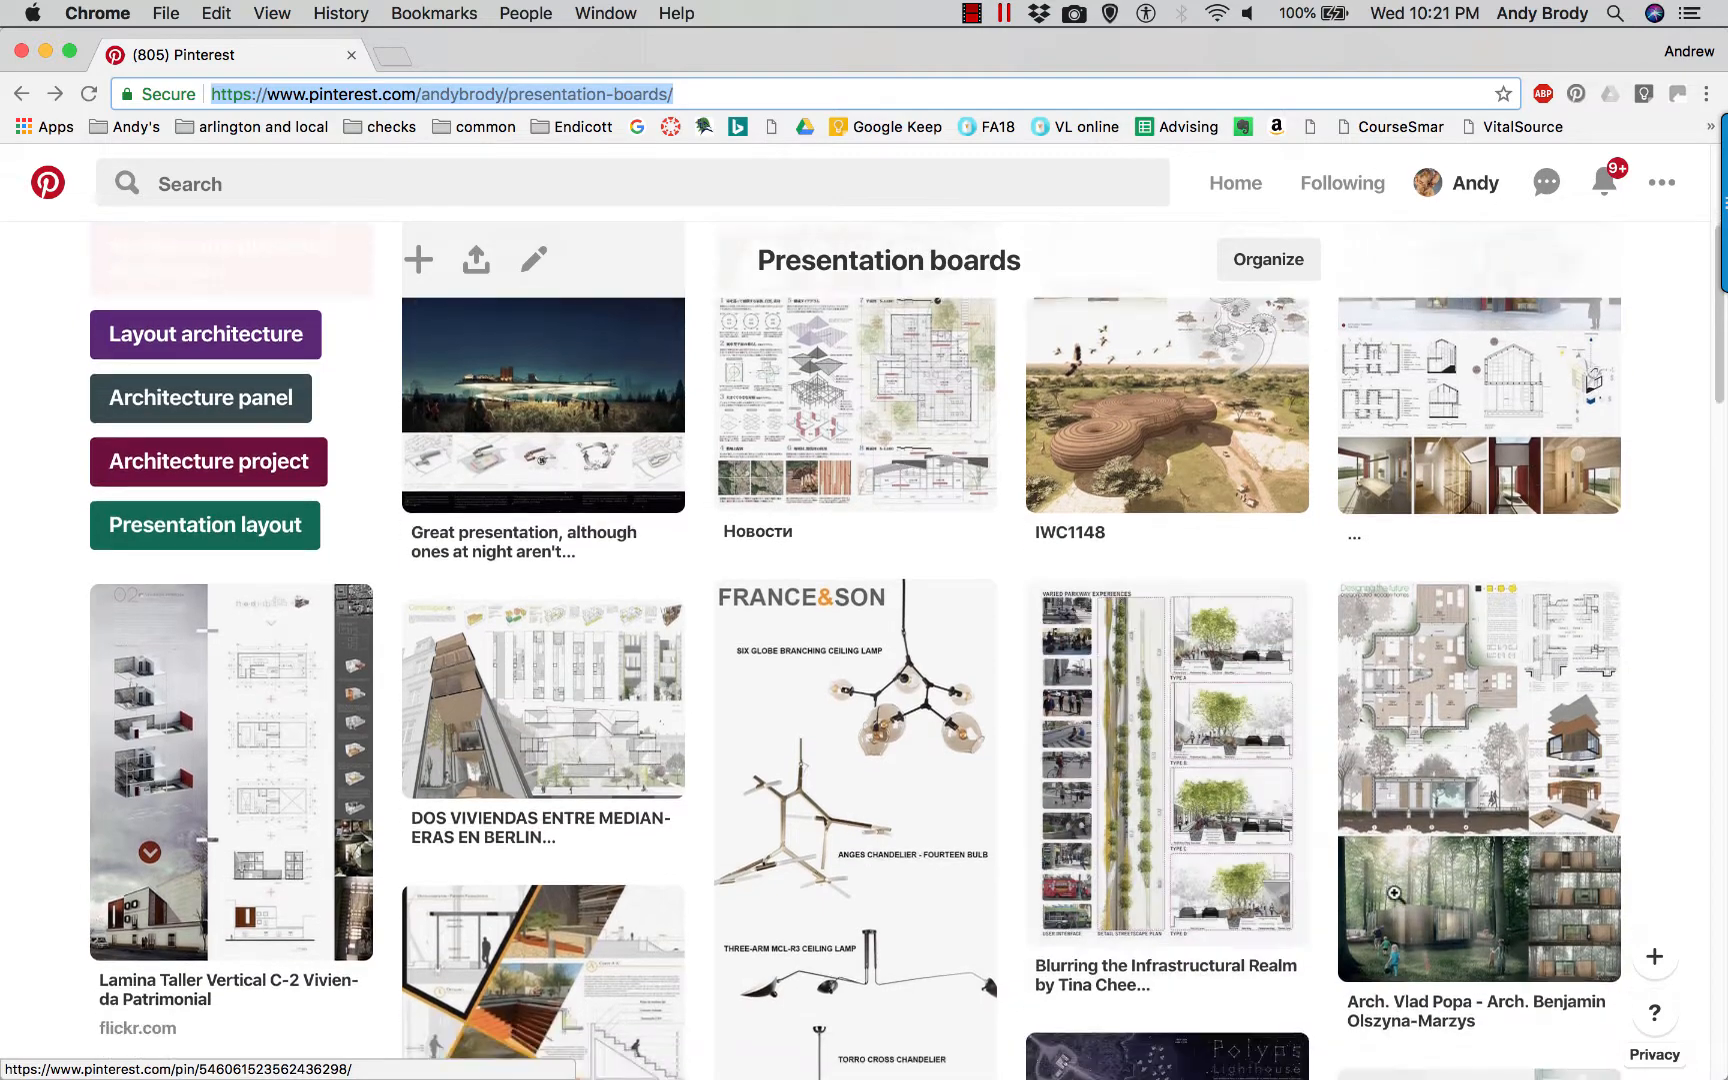
left_click(1478, 907)
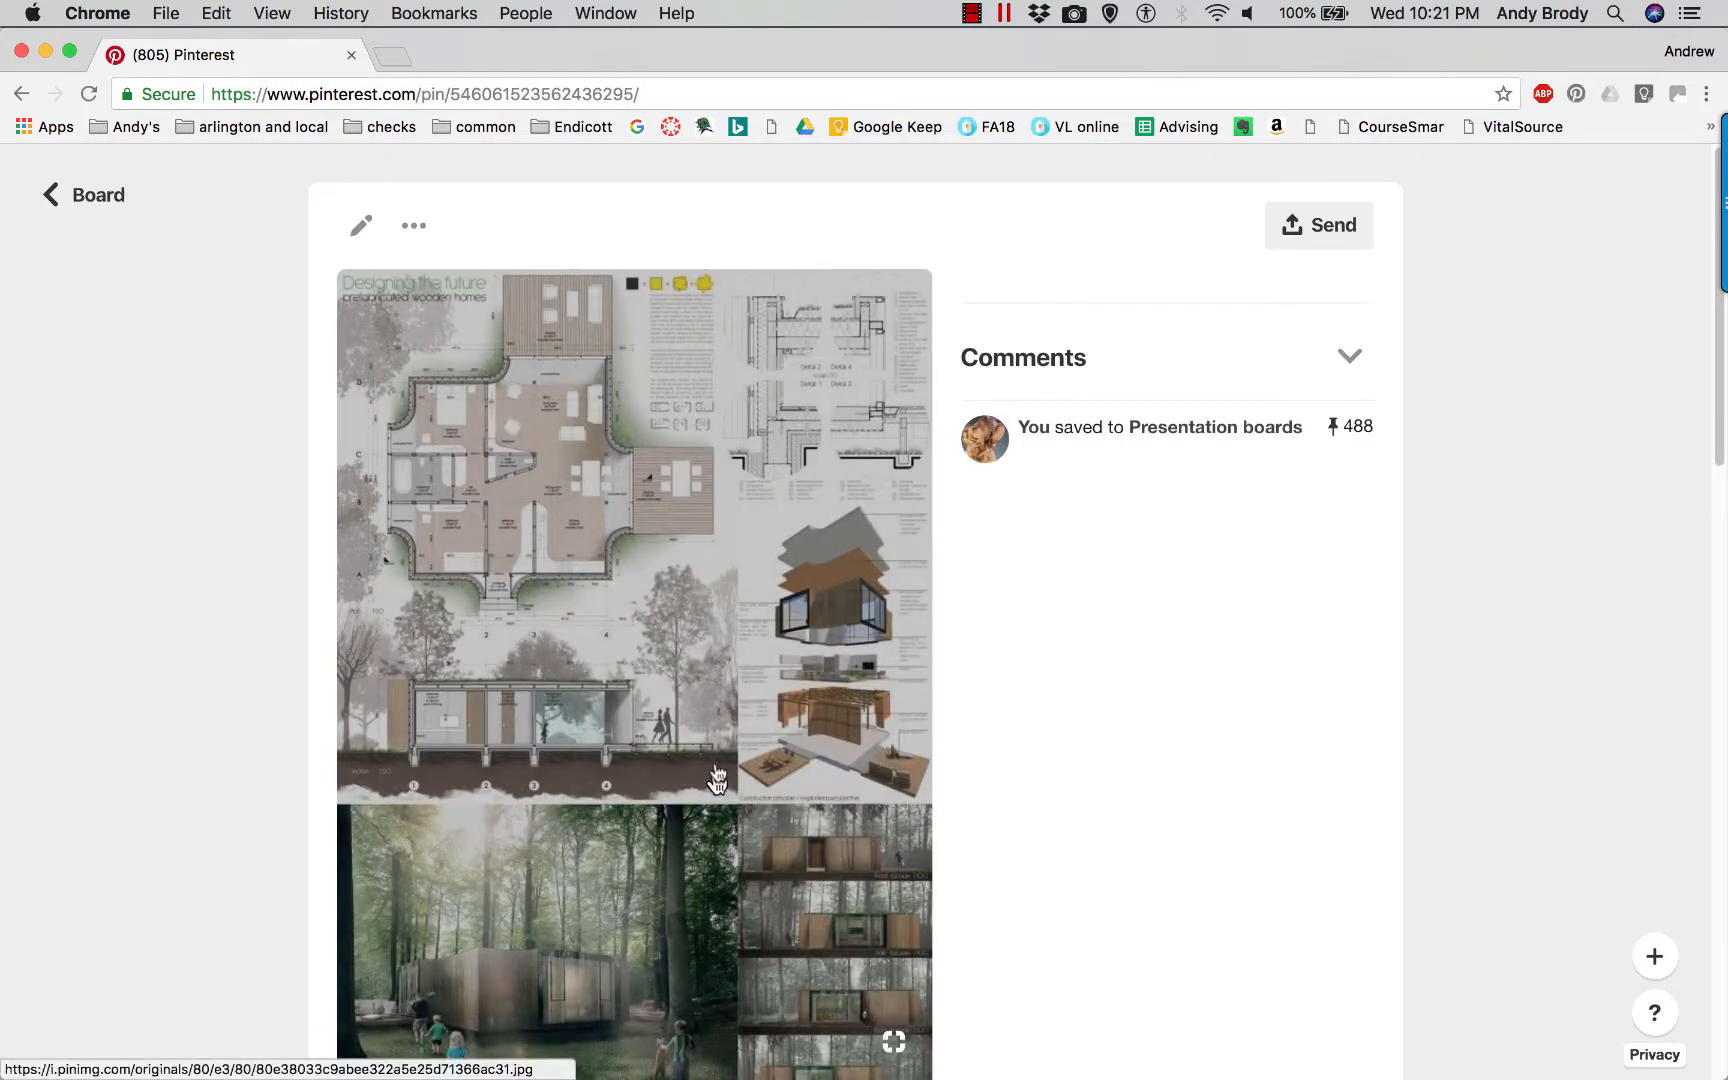
Examine the wooden home's section, forest rendering and elevations under screen magnification, and return to the board.
scroll(618, 700, "down", 7)
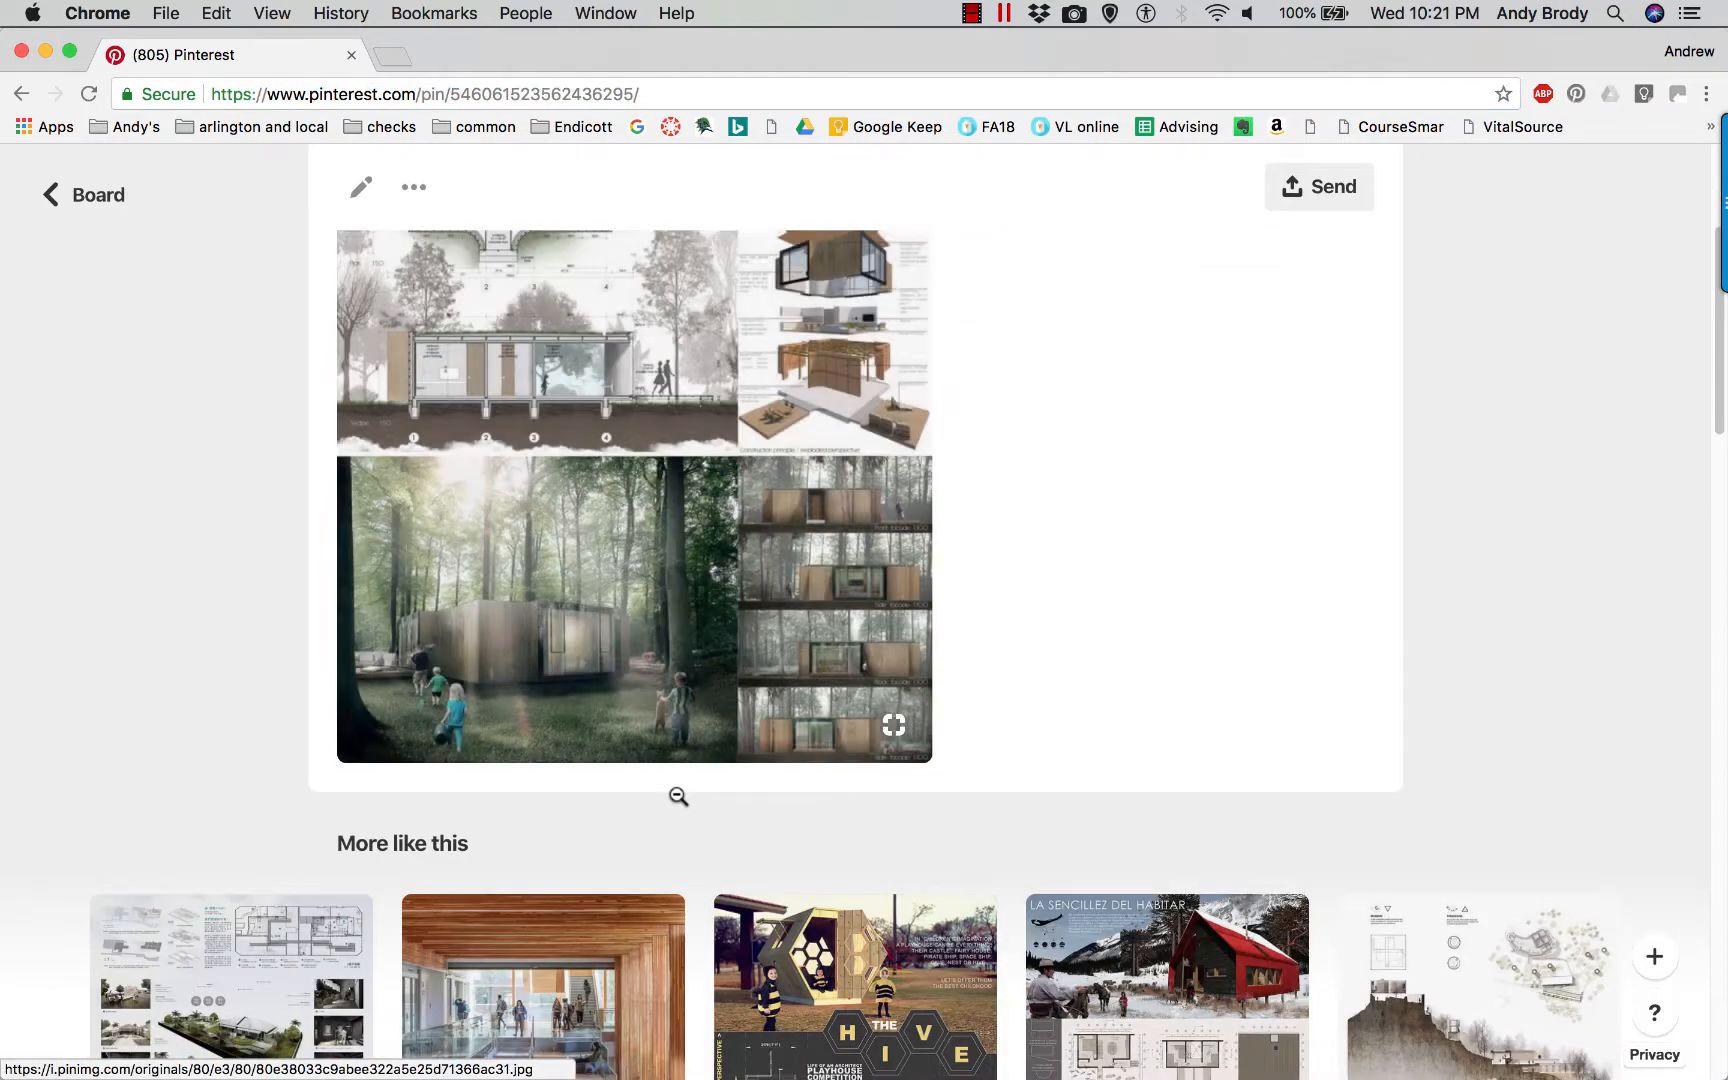
key("alt+super+8")
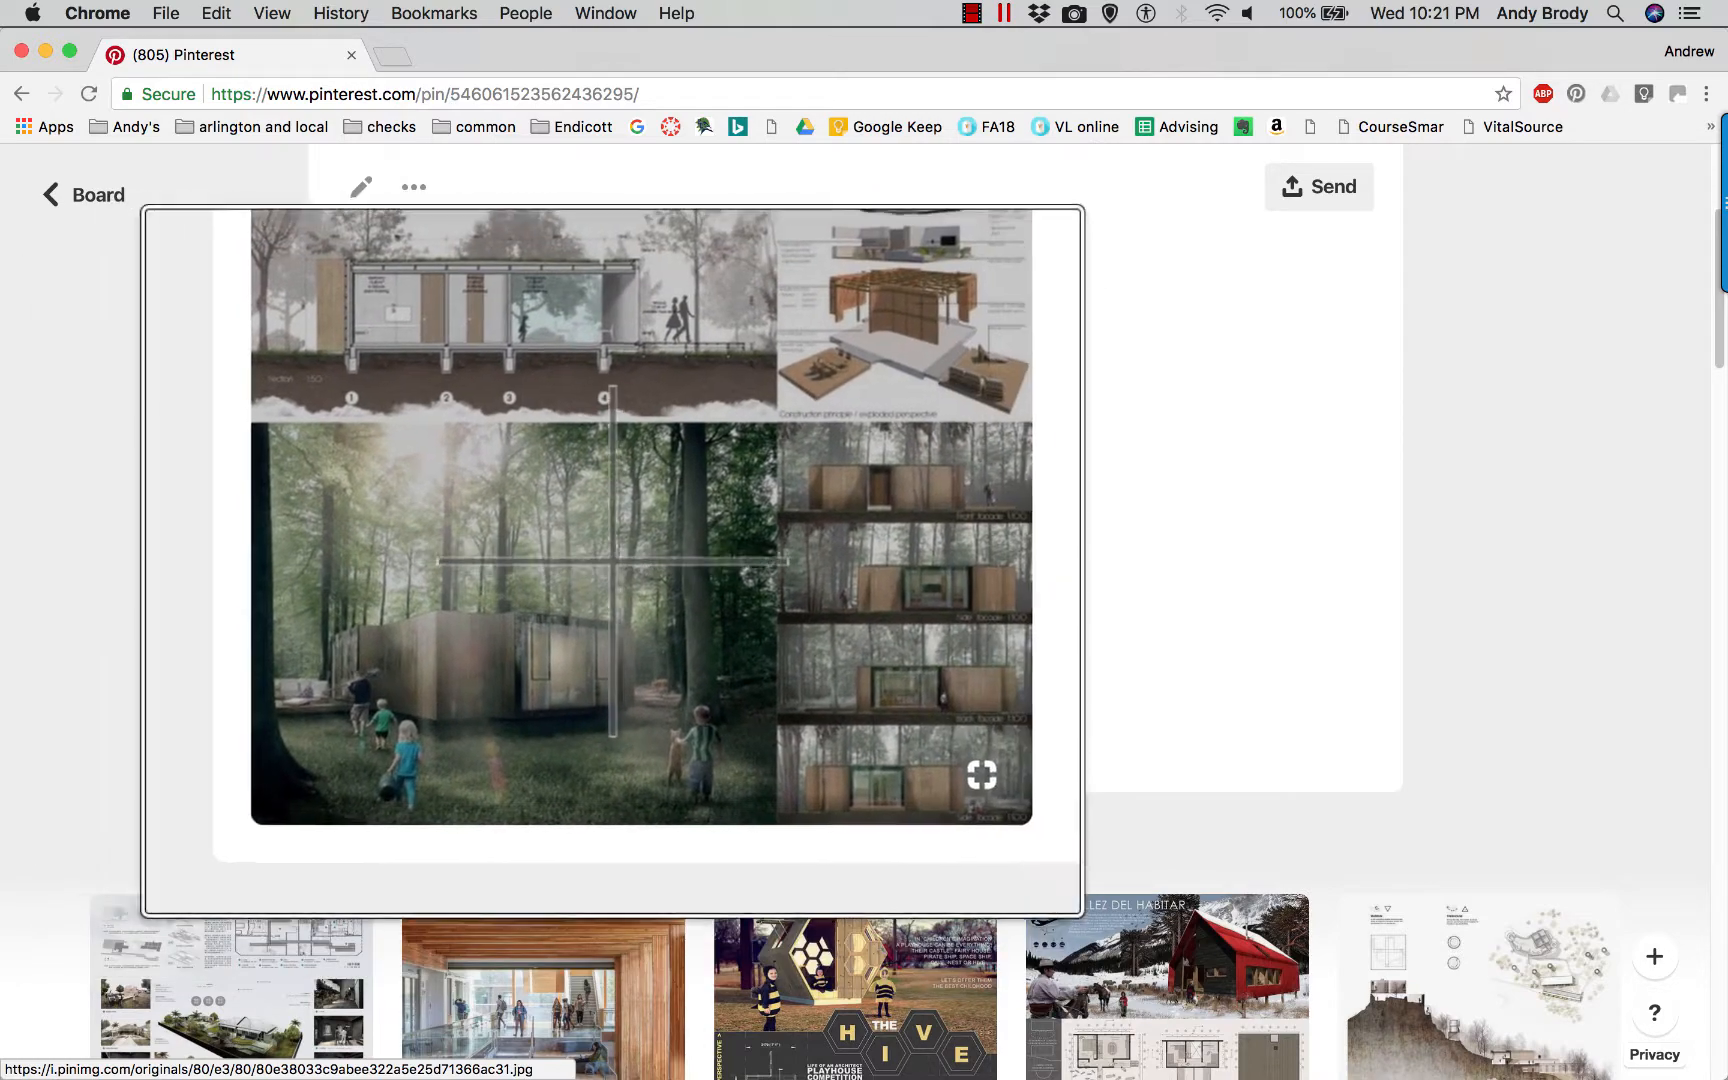
key("alt+super+8")
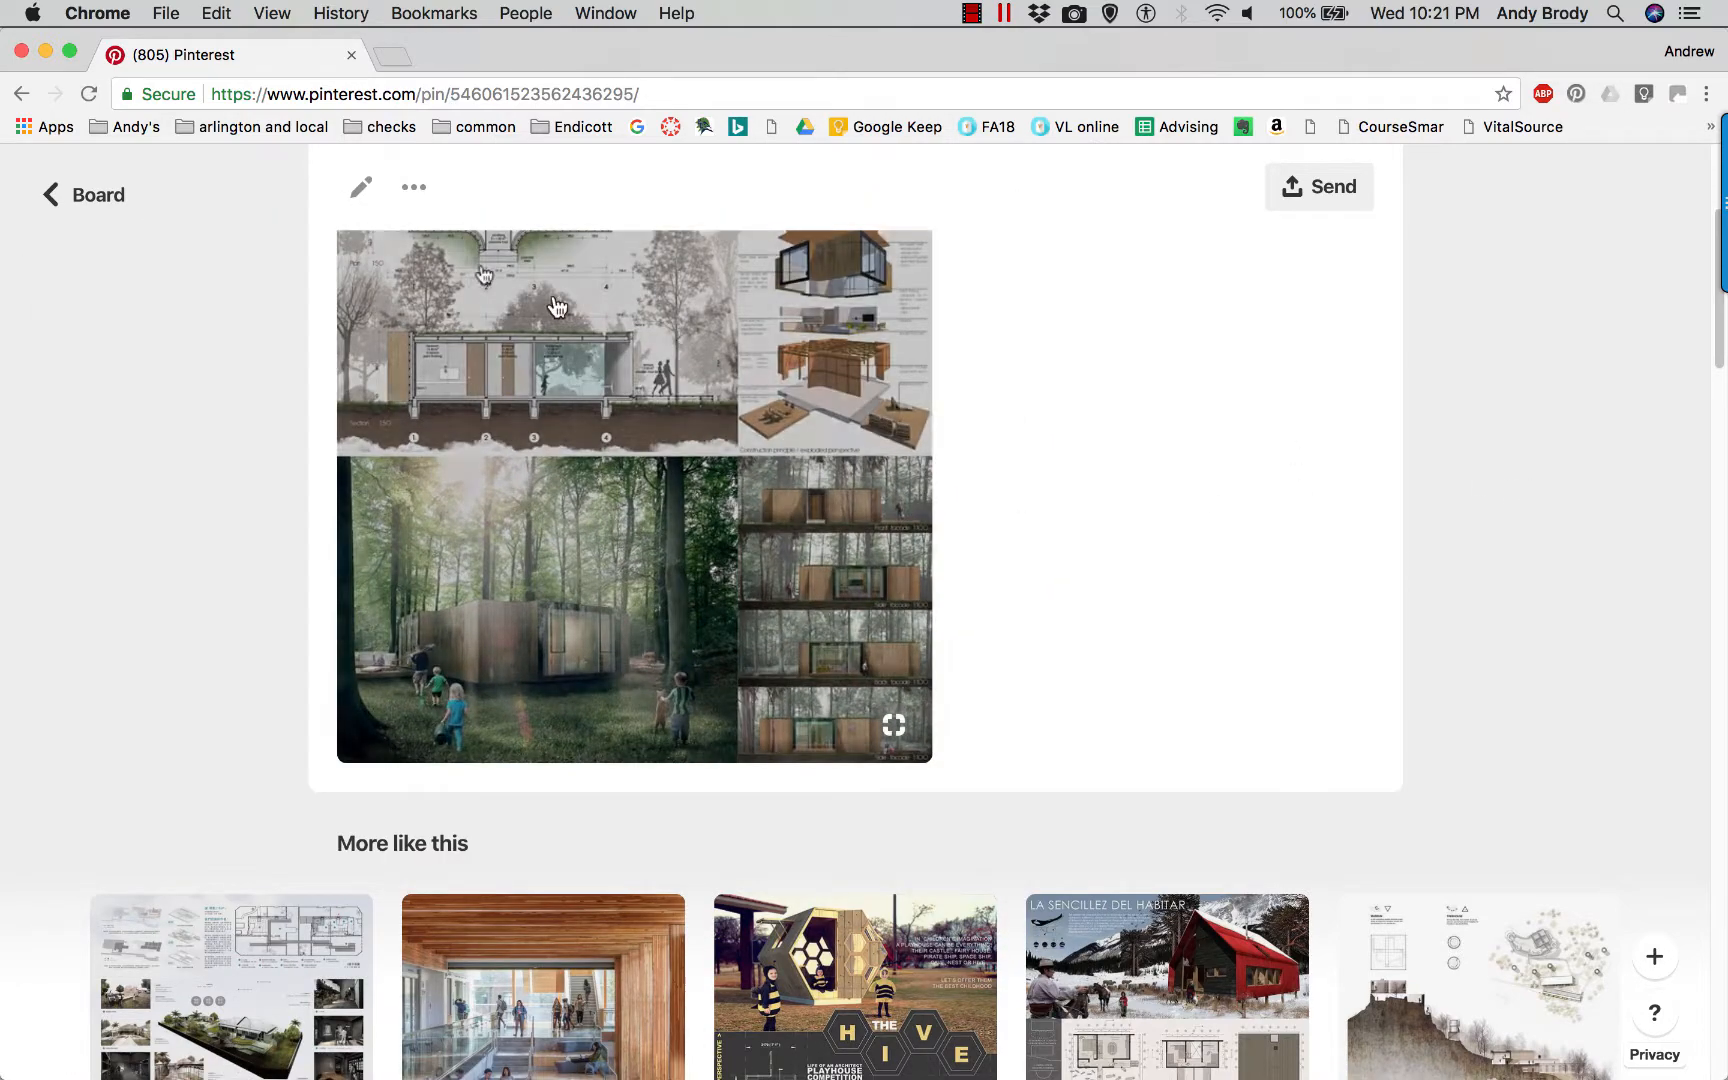
left_click(95, 208)
left_click(287, 283)
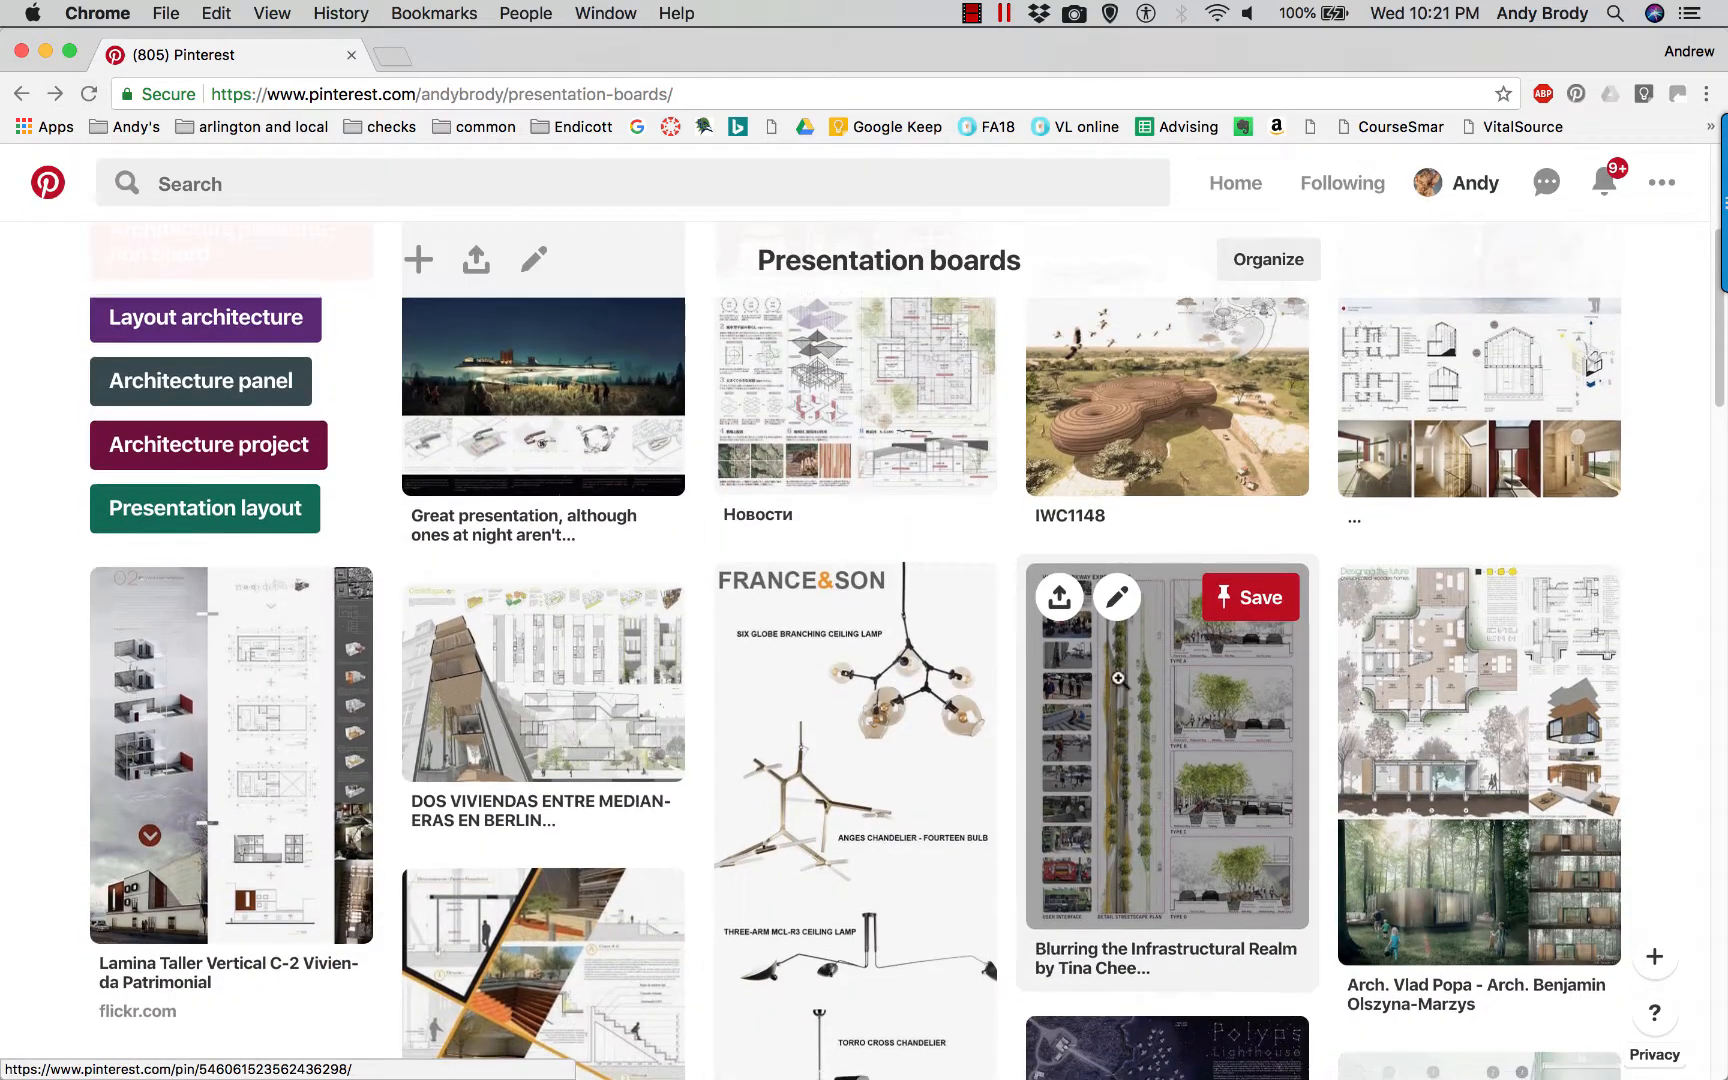
Open the "Centro cultural de eventos" pin, examine its rendered longitudinal section and diagrams, and return to the board.
scroll(1110, 680, "down", 5)
scroll(1165, 680, "down", 6)
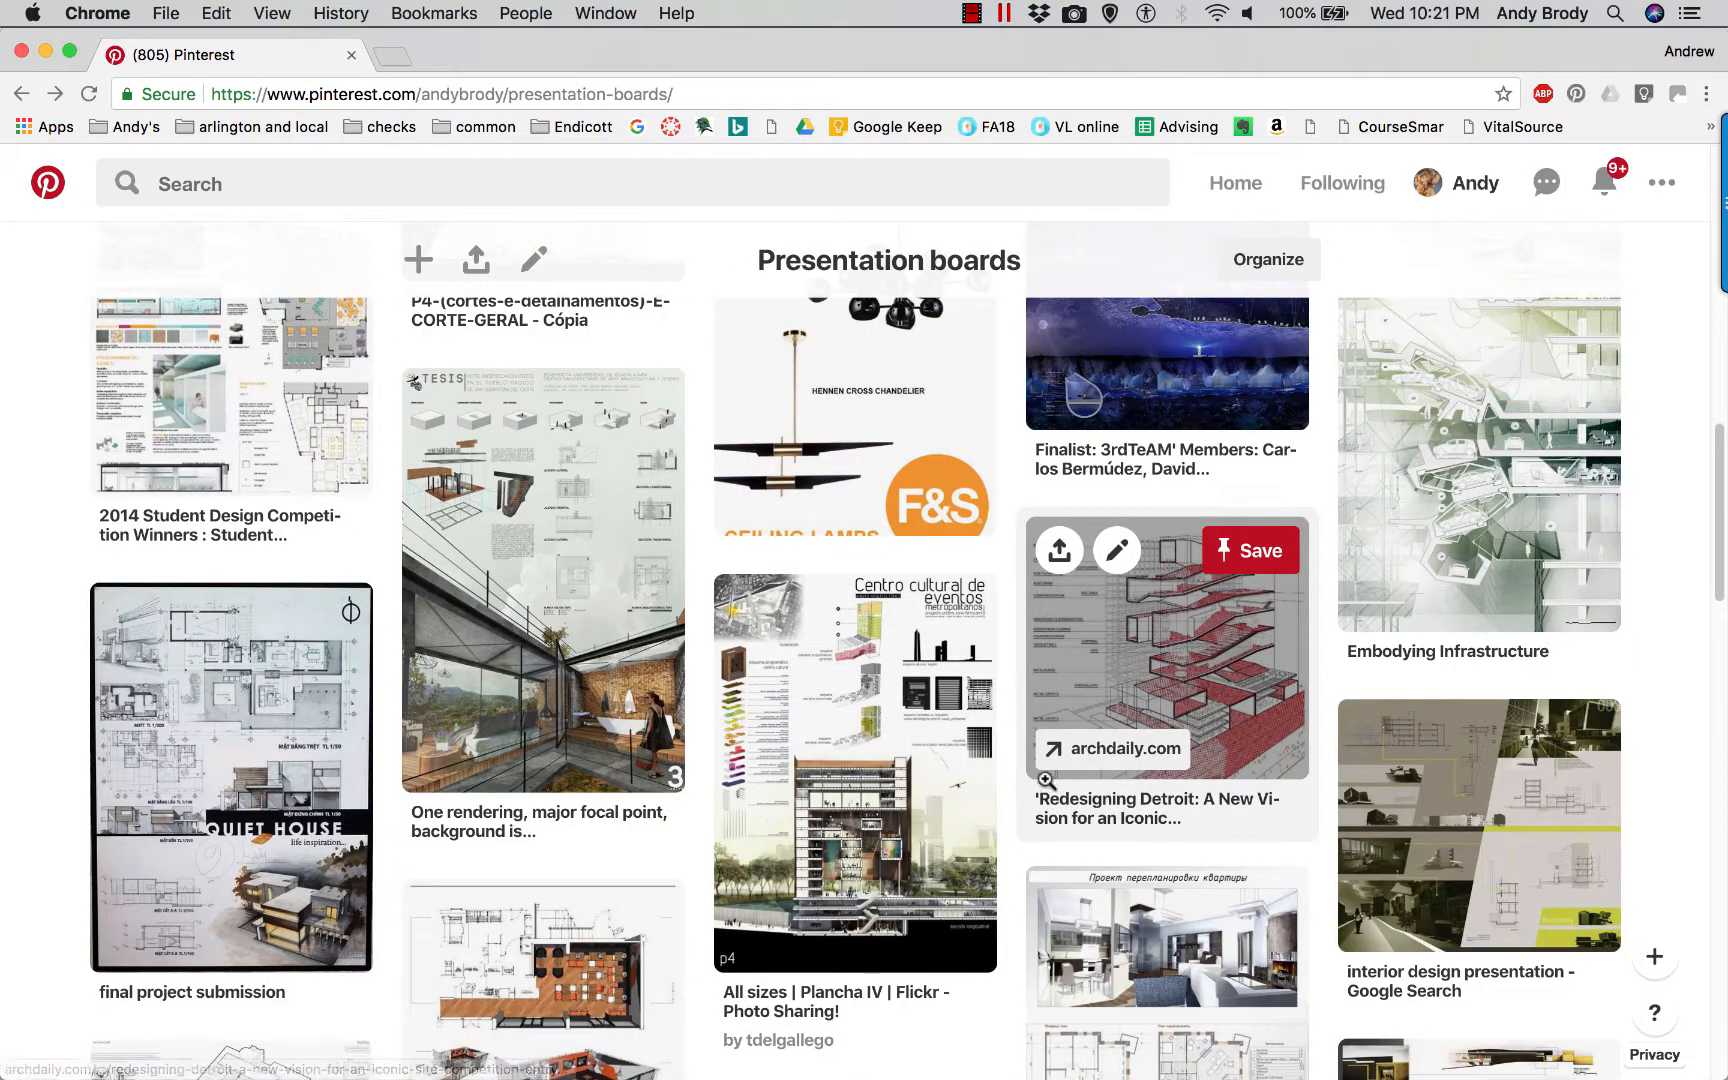
mouse_move(993, 750)
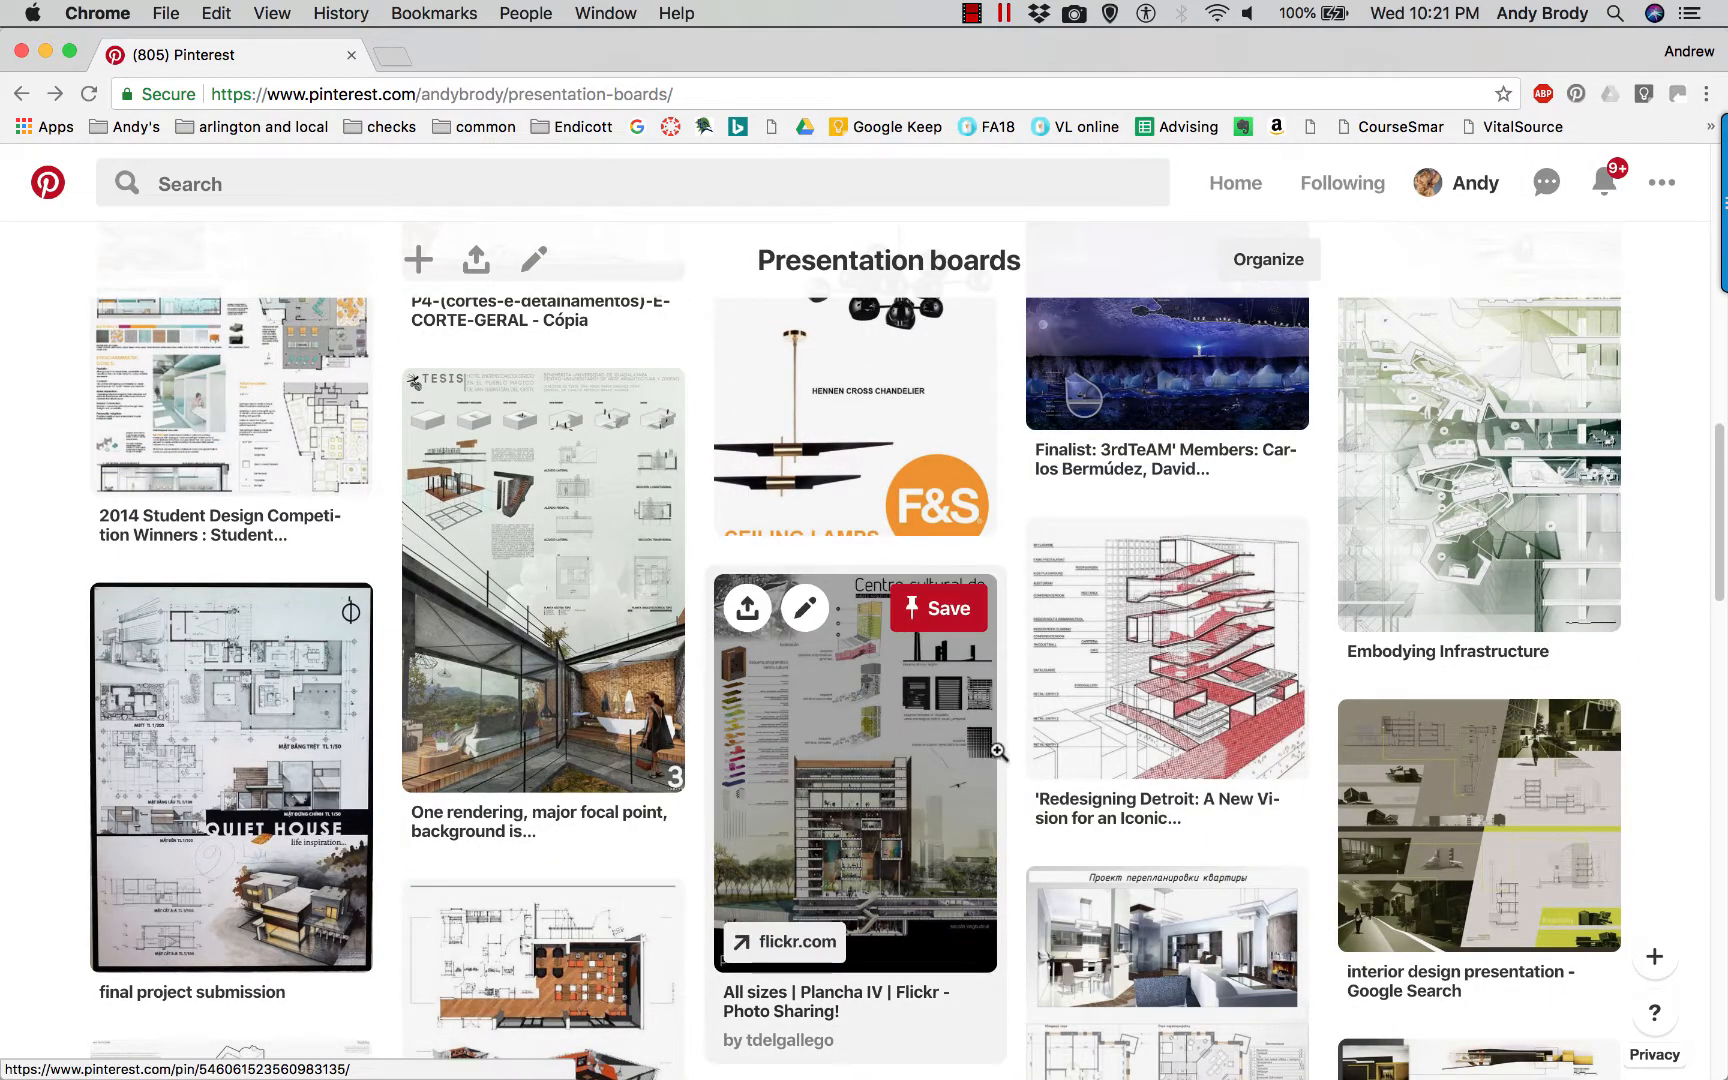
scroll(999, 752, "down", 1)
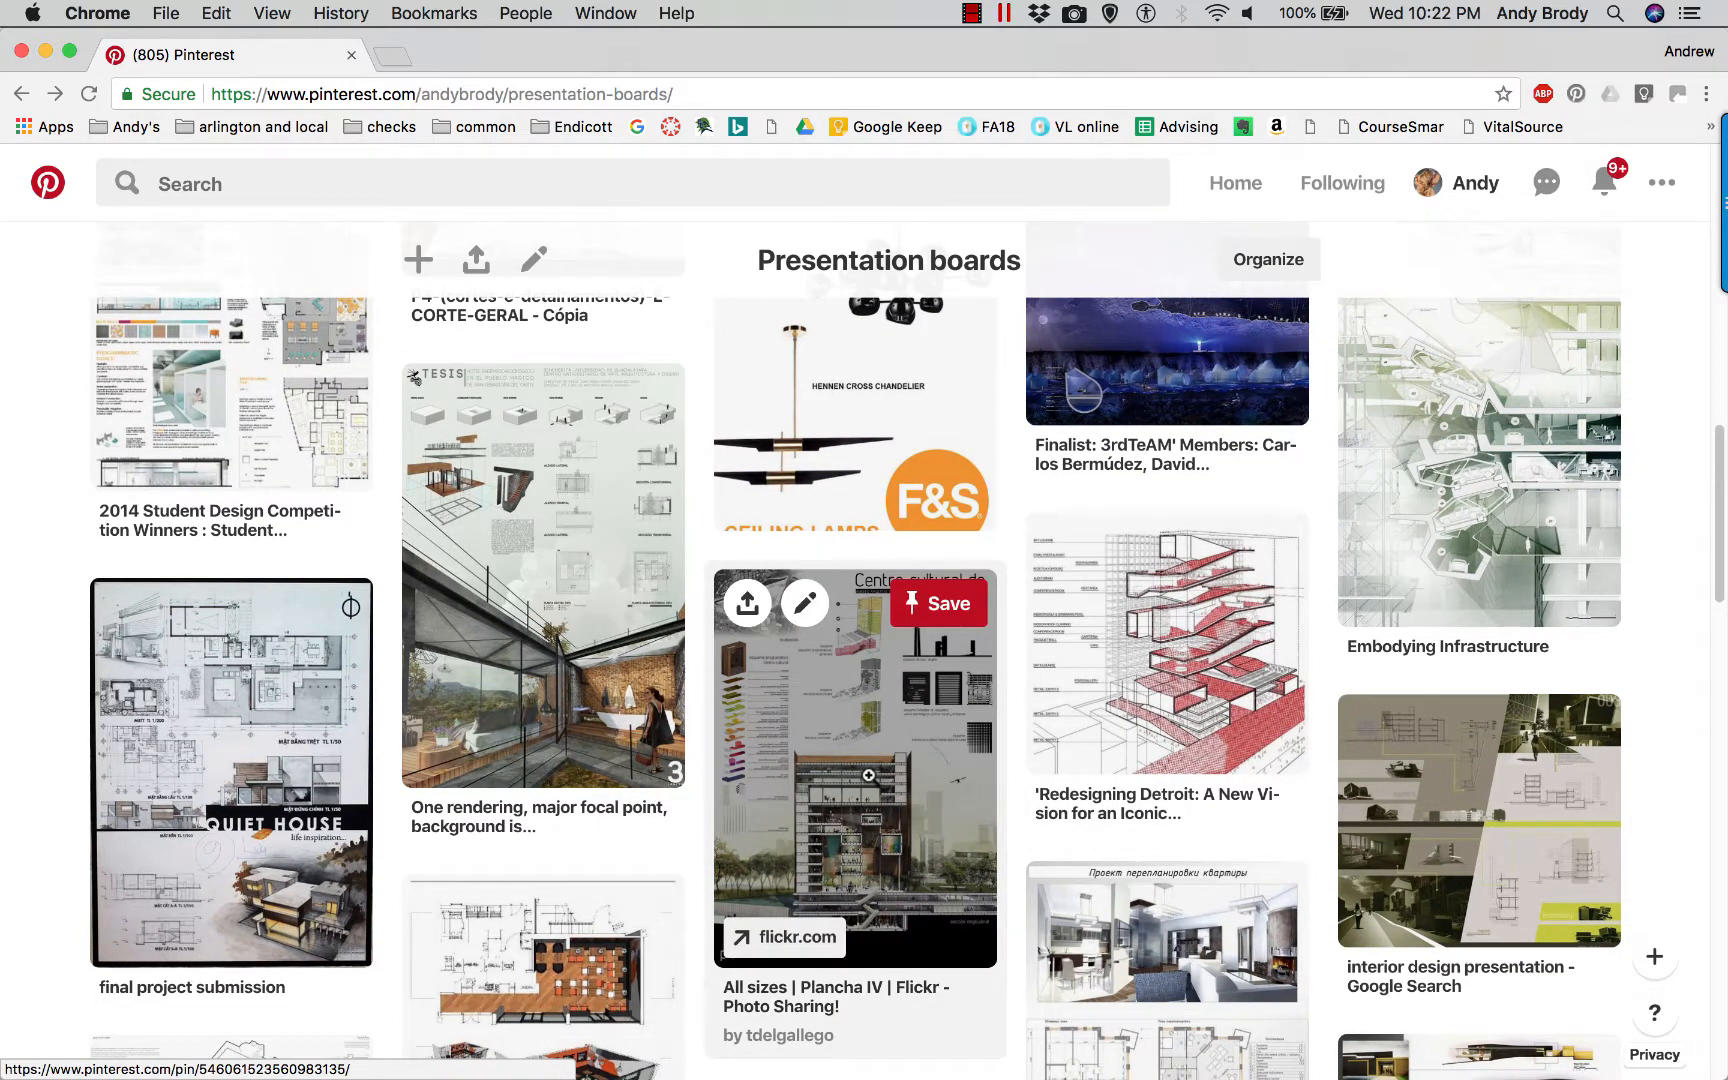
left_click(868, 775)
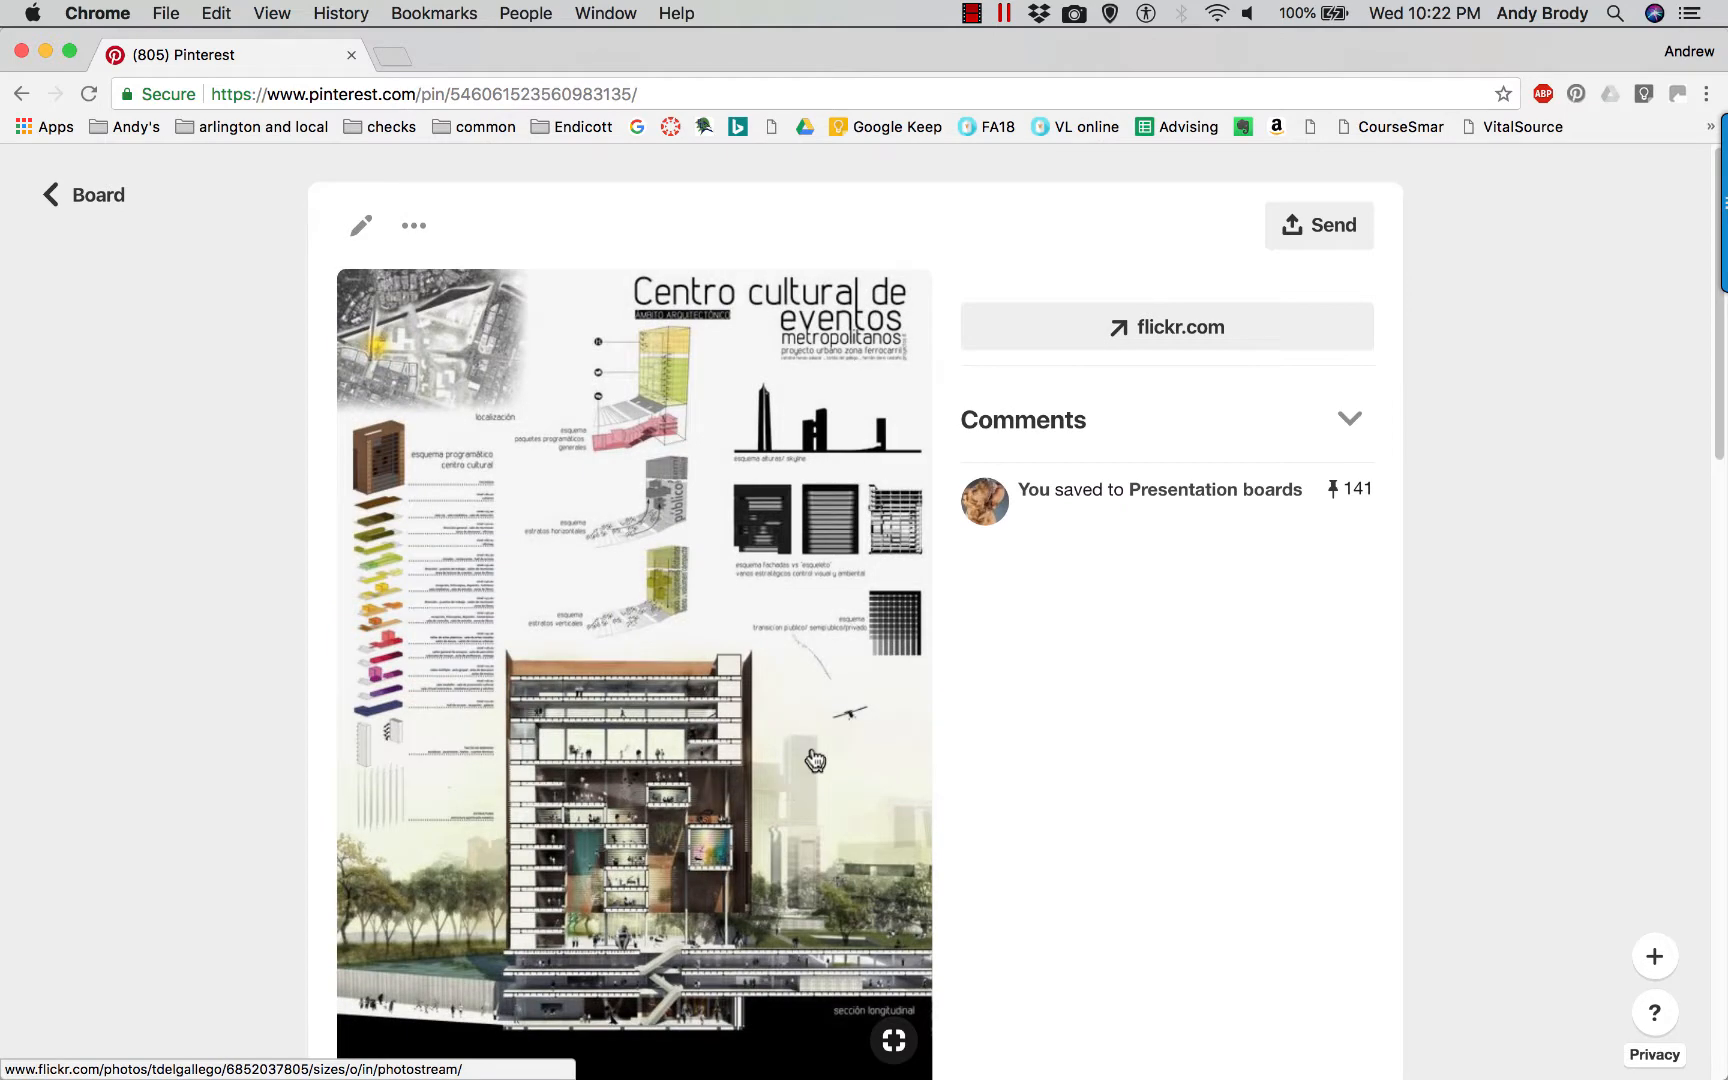
mouse_move(815, 760)
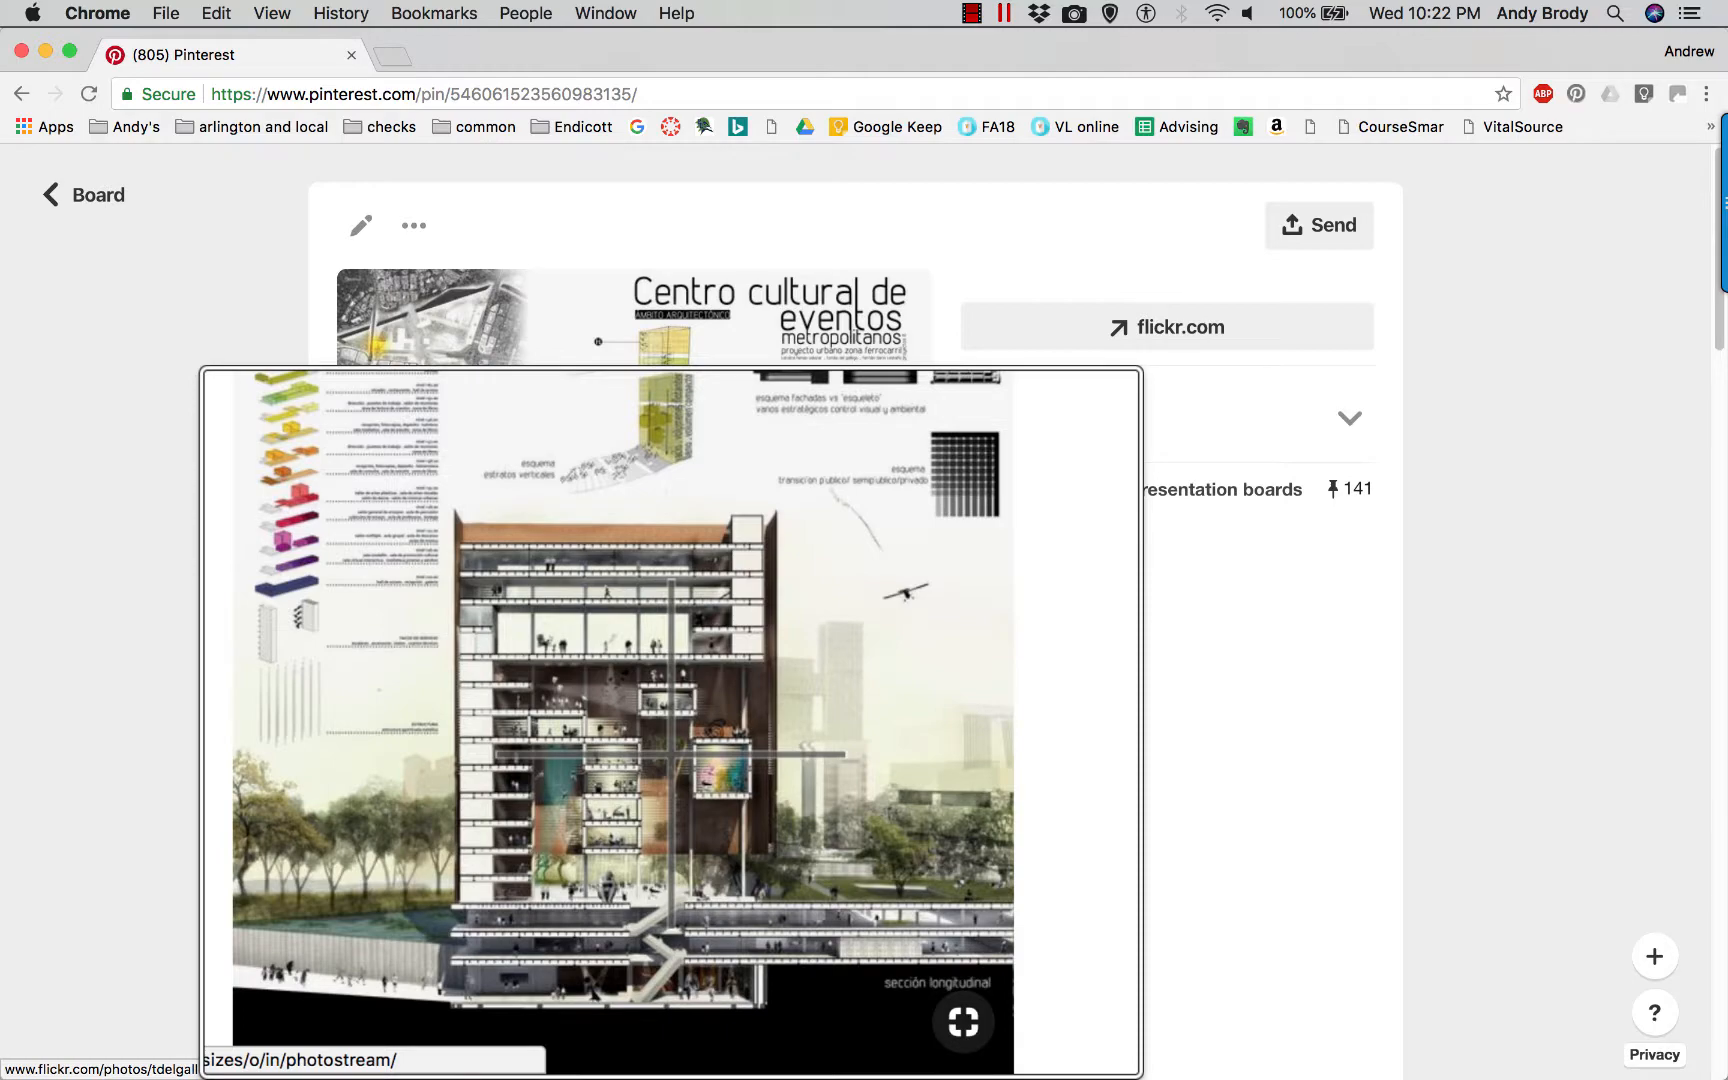
scroll(671, 839, "down", 3, "ctrl")
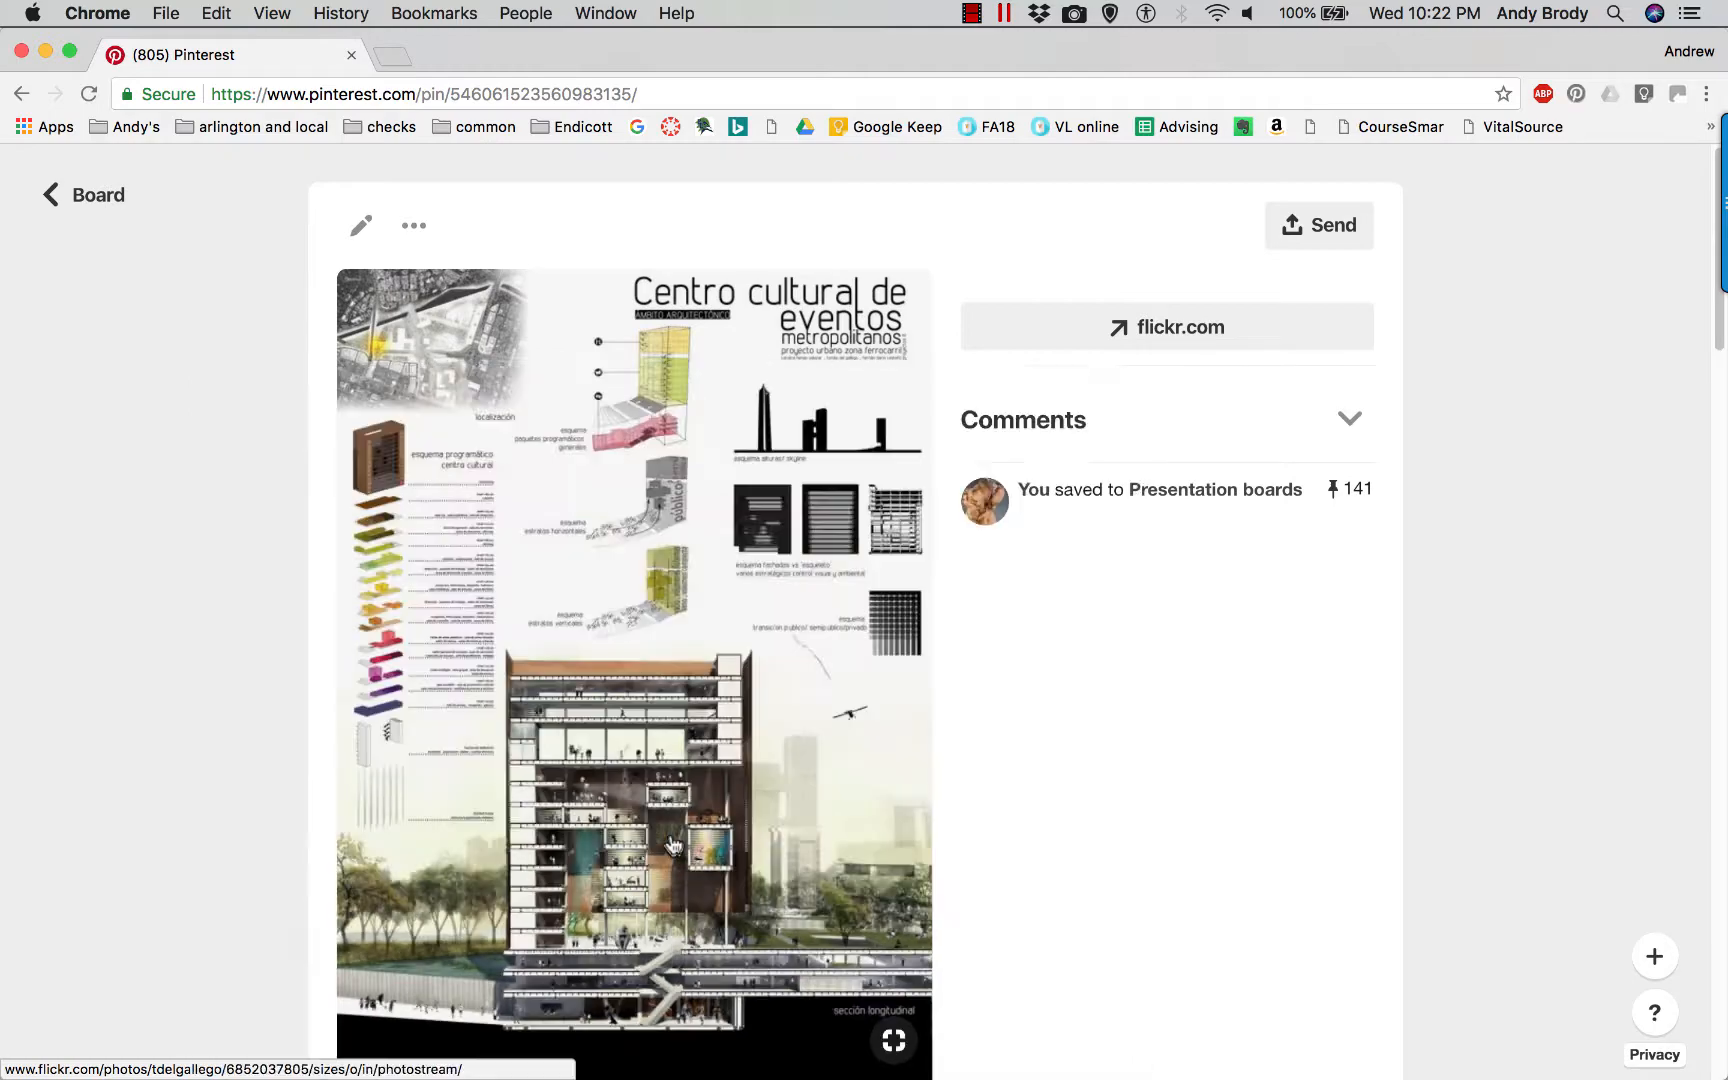
left_click(75, 208)
Open the "Restaurant Proposal" pin, examine its plan, perspectives and elevation, and return to the board.
scroll(775, 640, "down", 5)
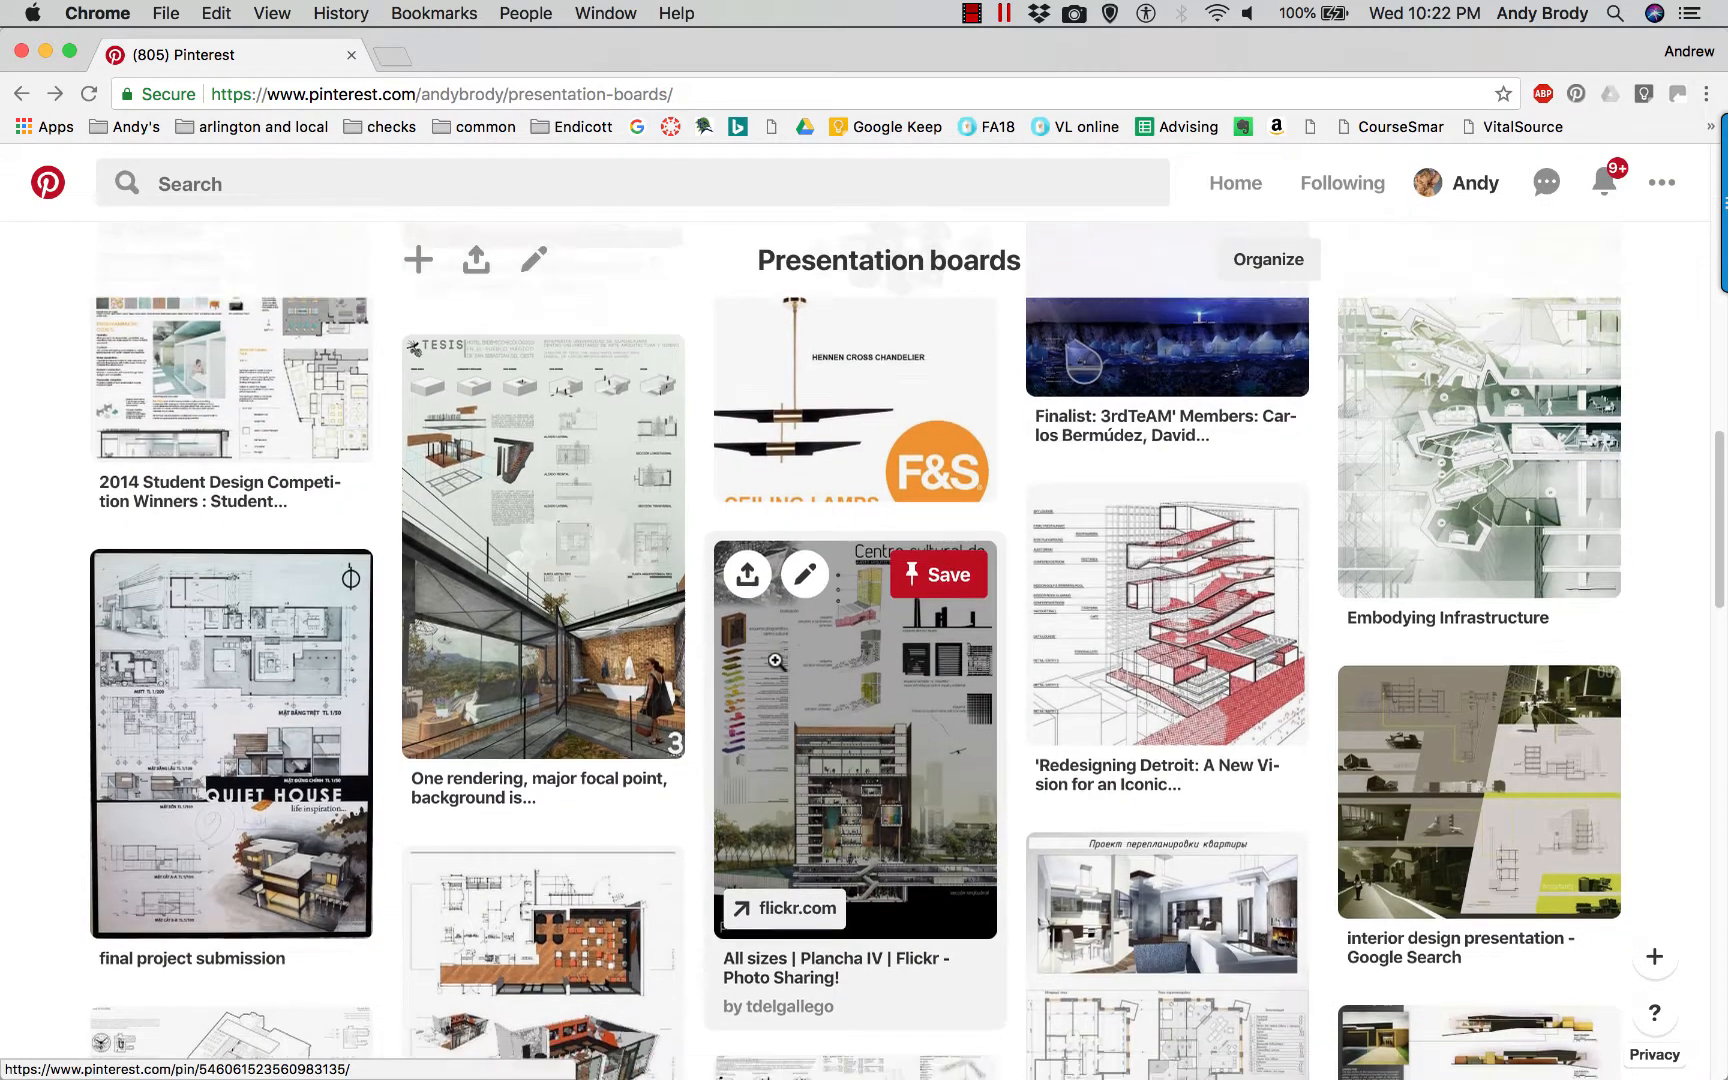
scroll(775, 660, "down", 2)
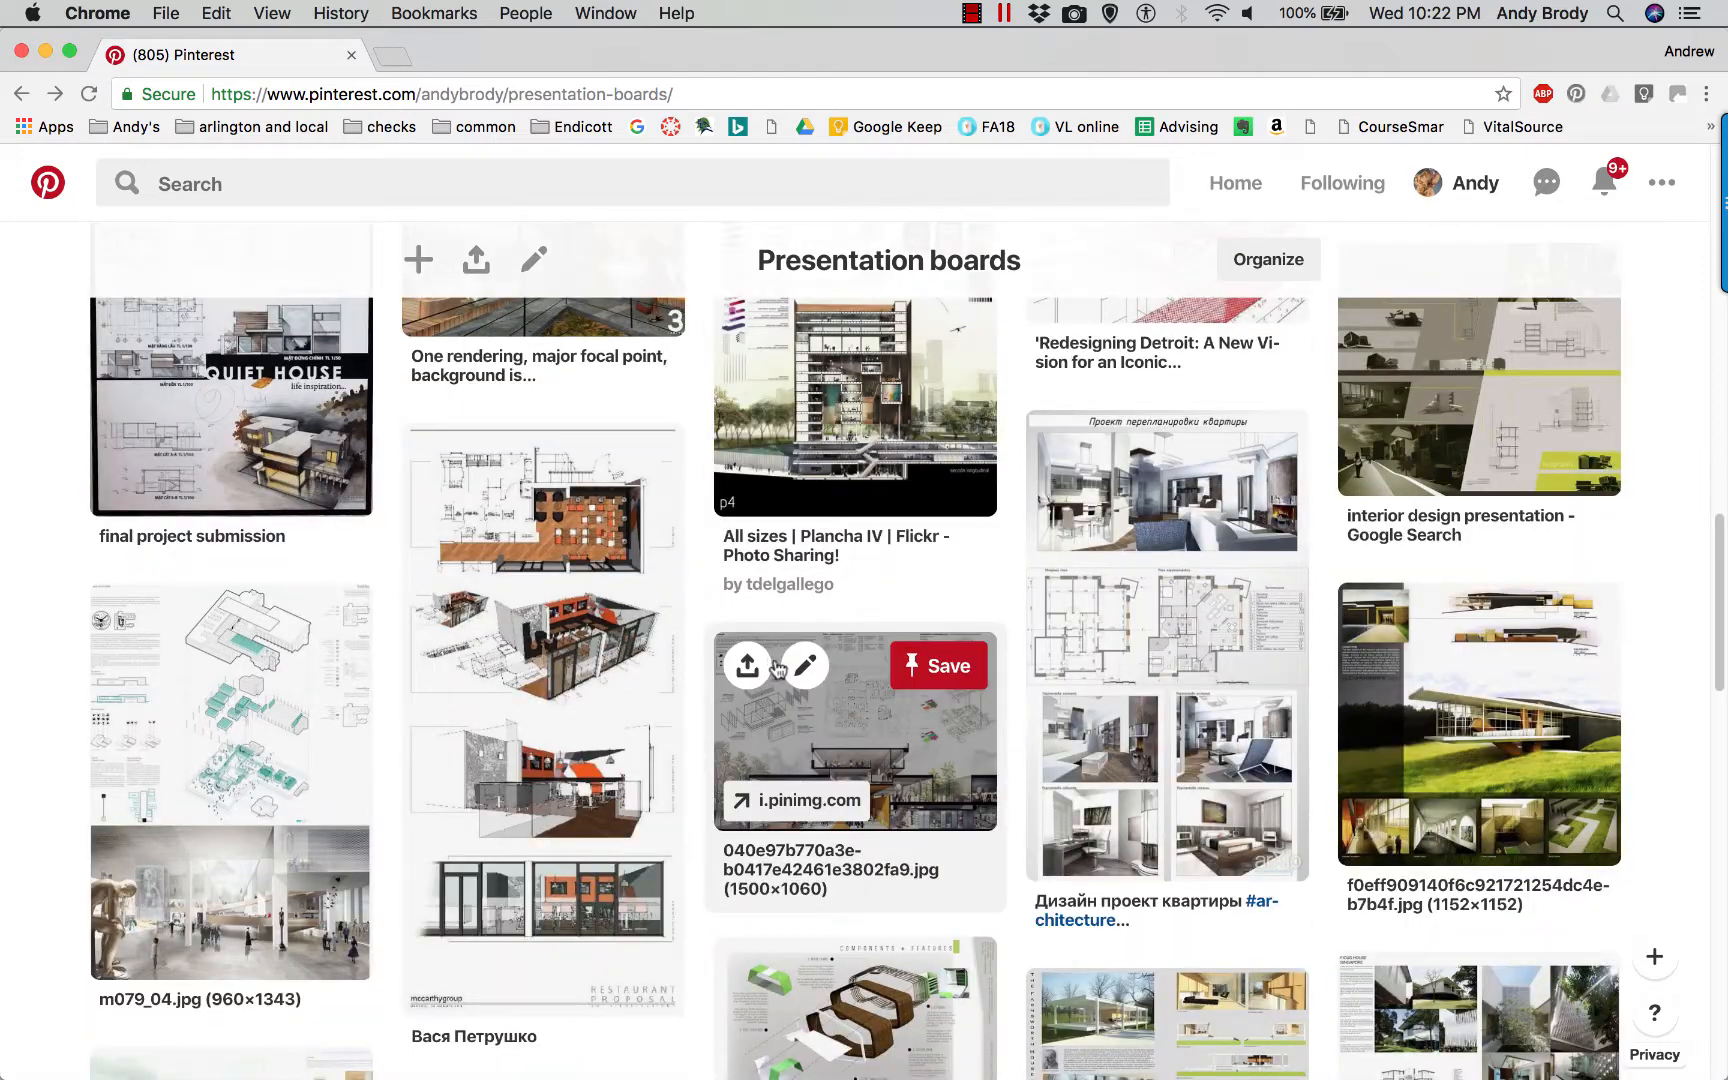
left_click(564, 755)
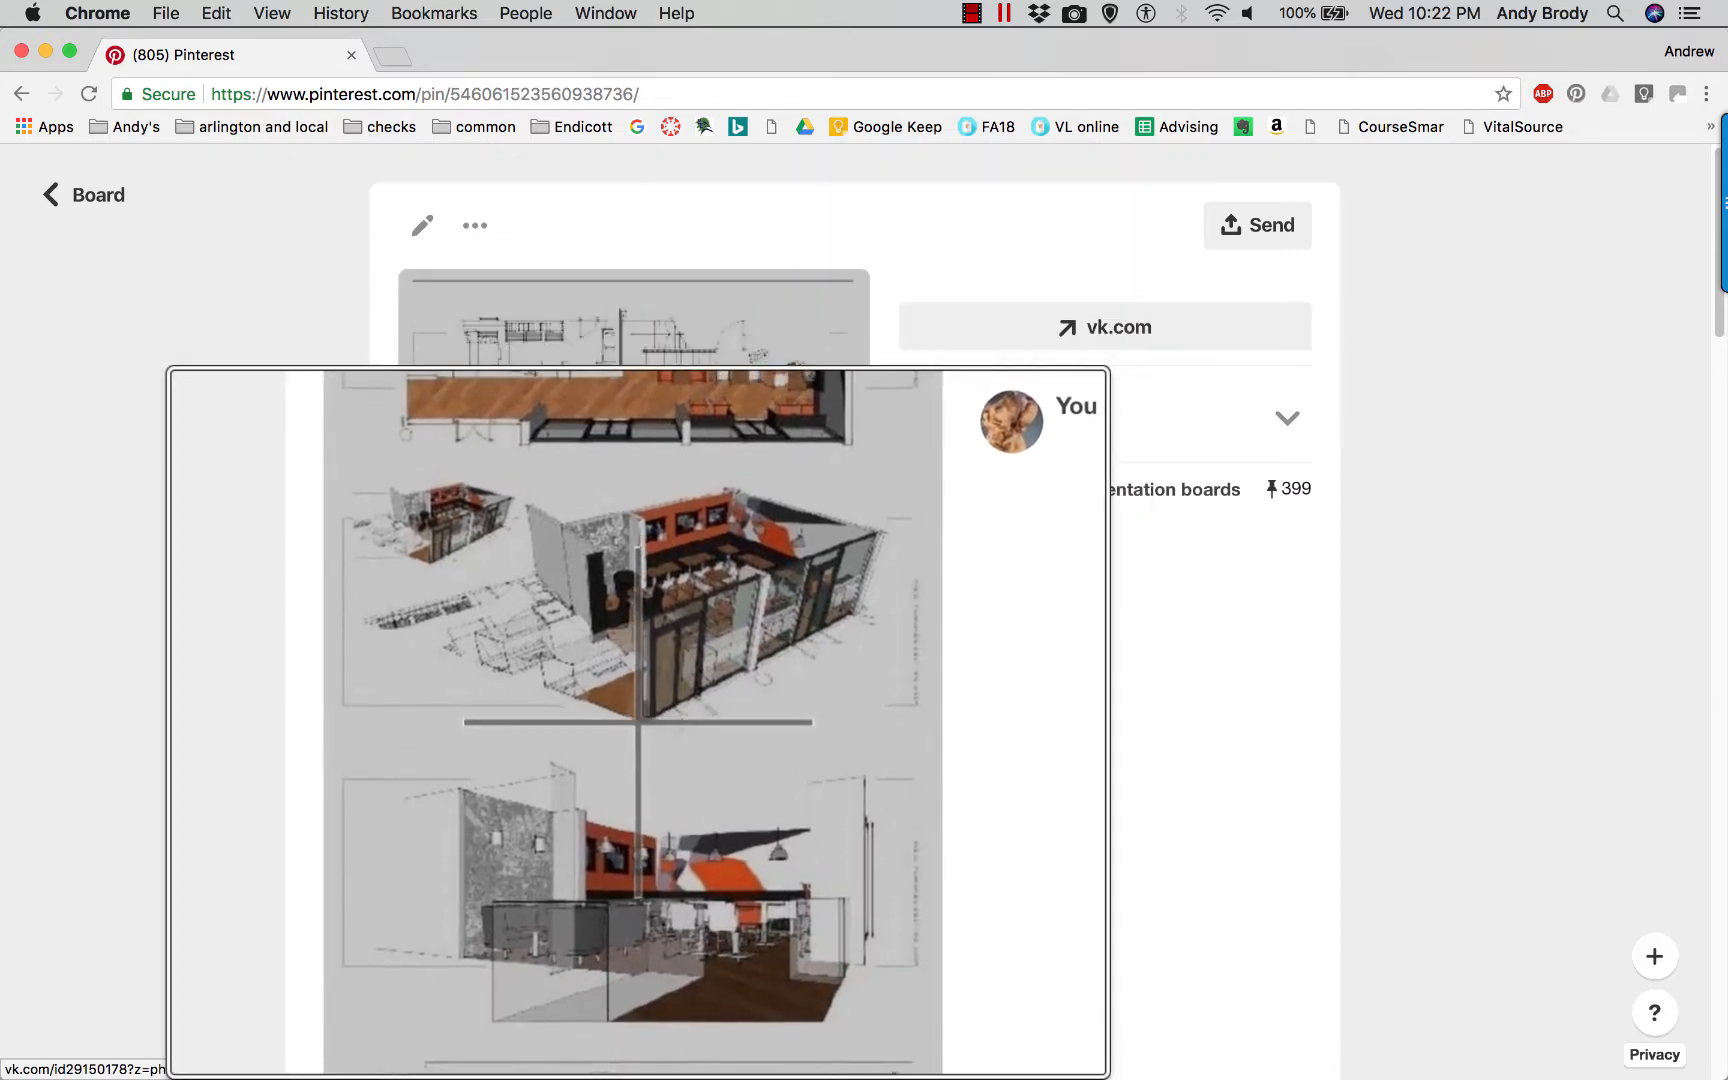
scroll(648, 722, "down", 1)
scroll(648, 722, "down", 4)
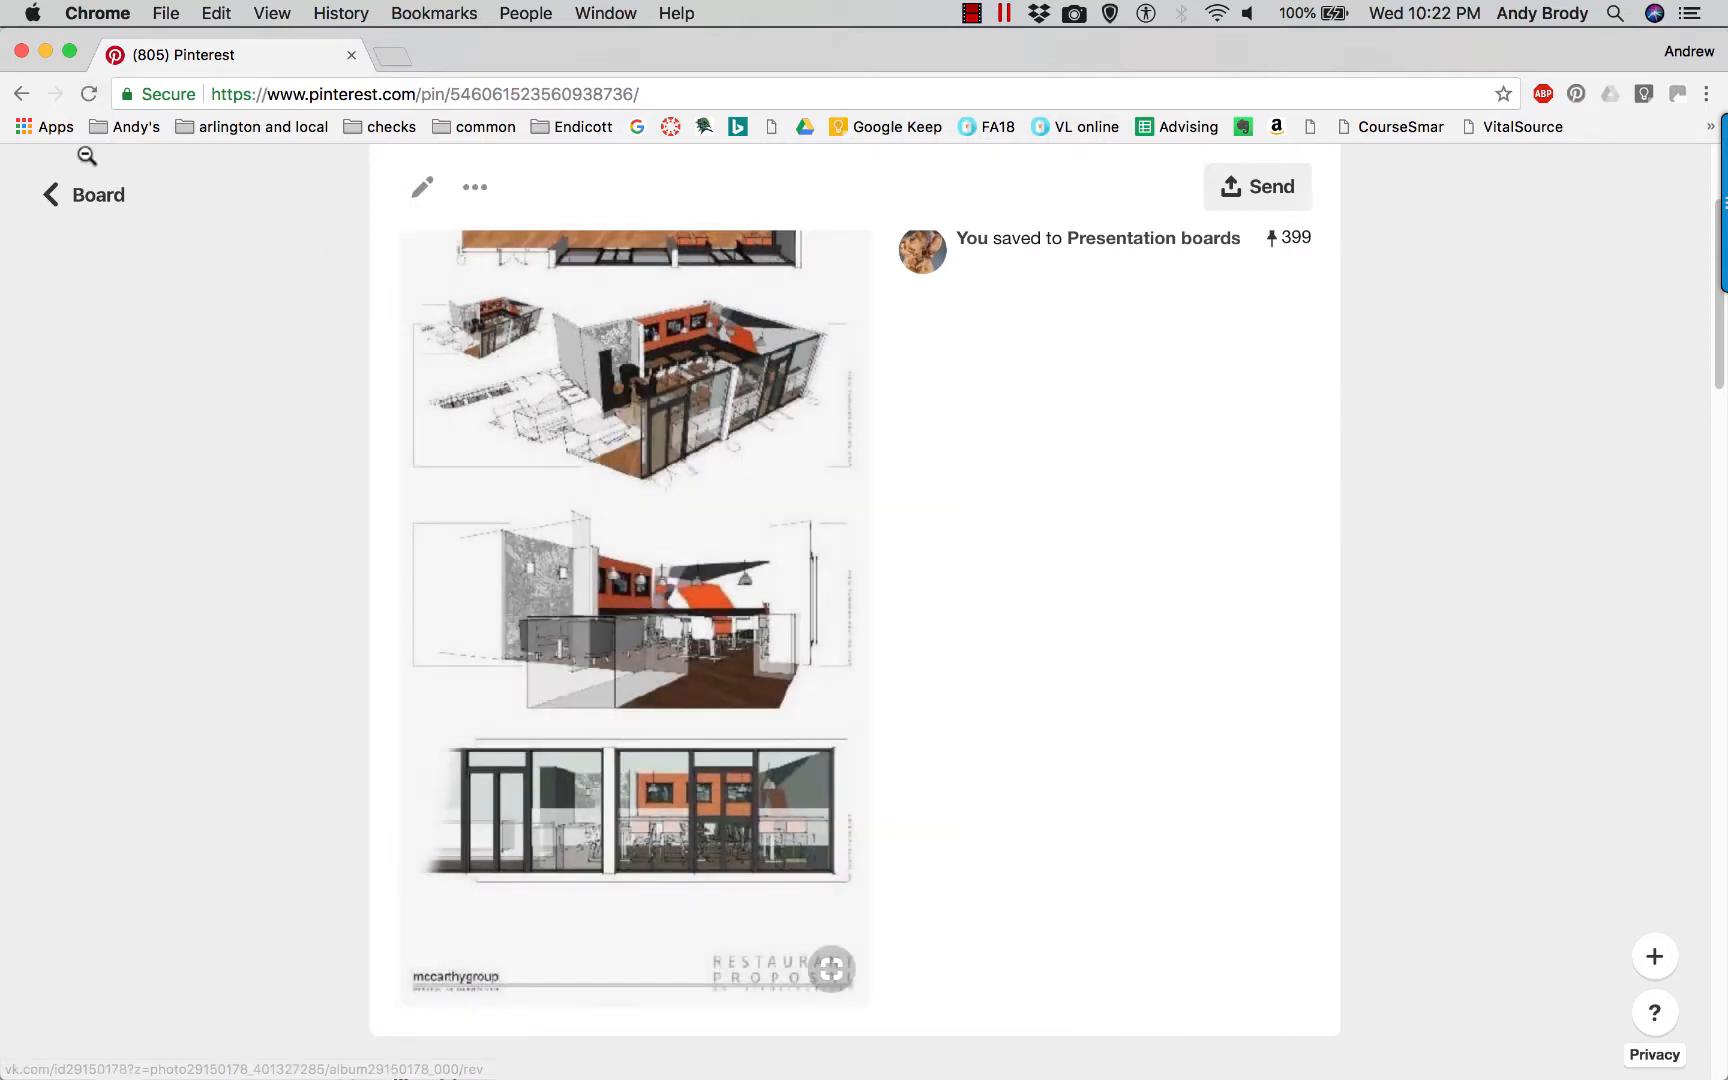
left_click(90, 196)
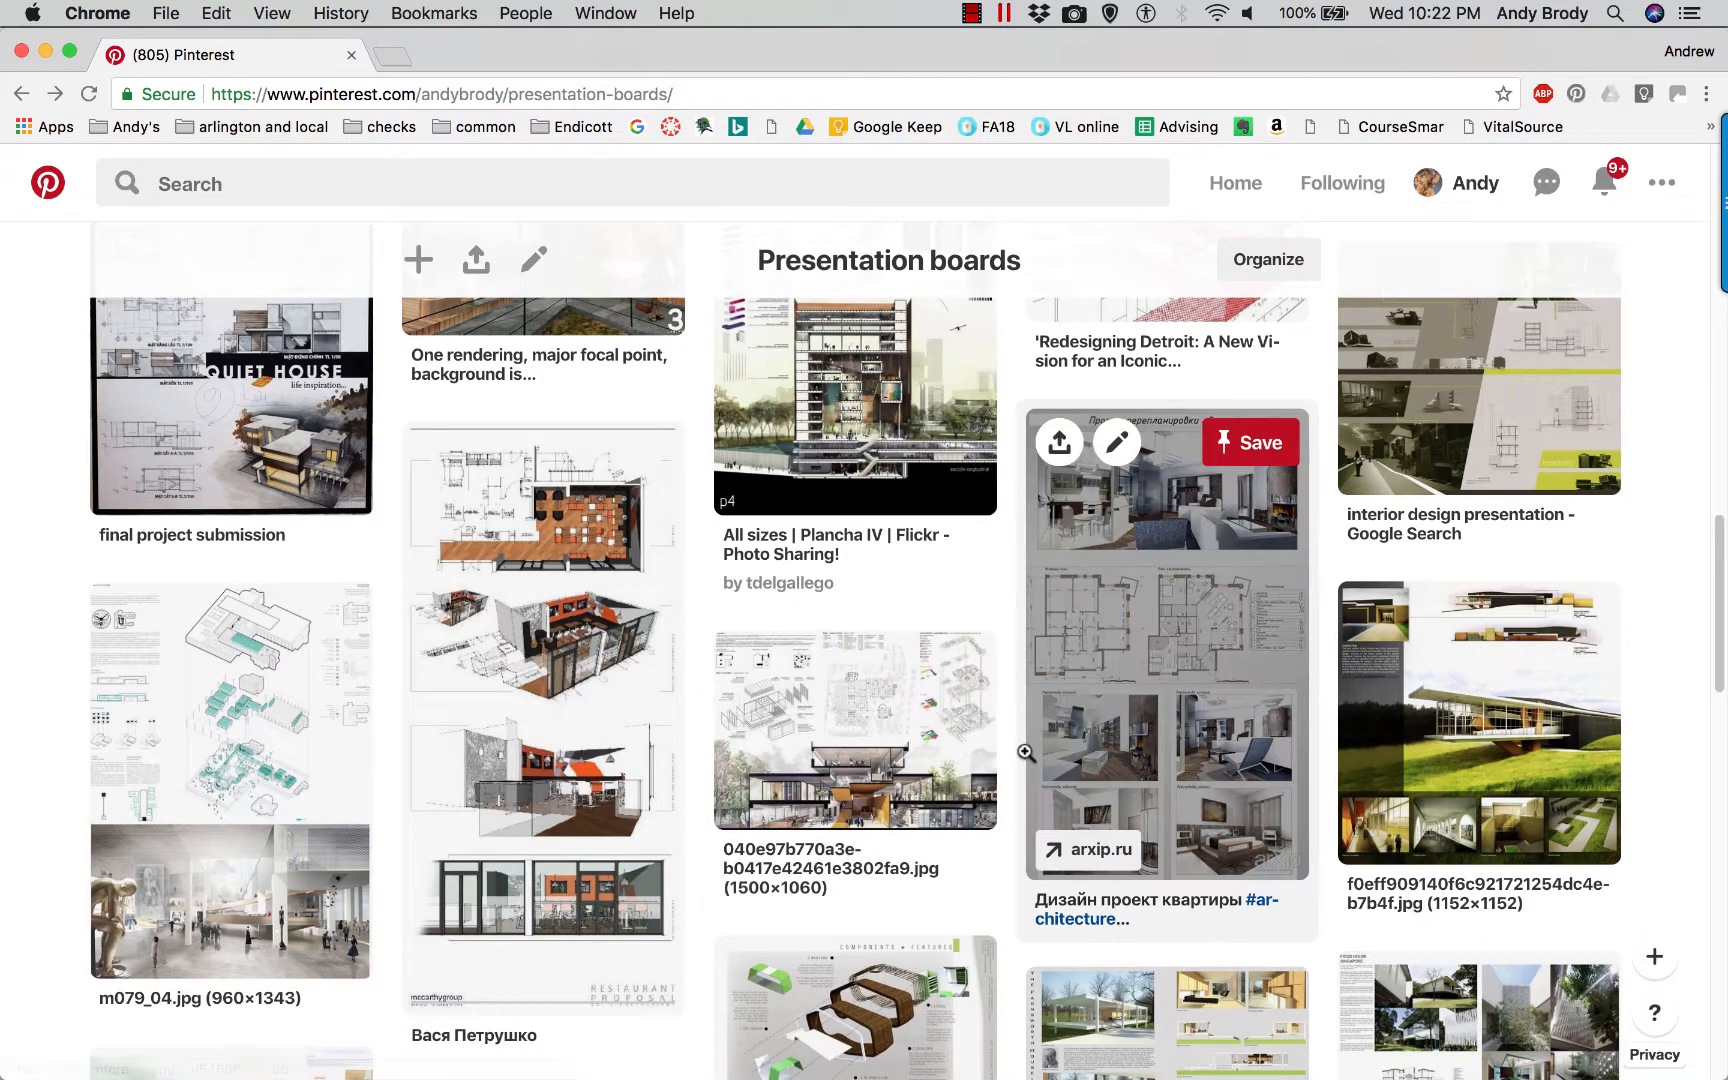
Find the "Eating is the basis of life" presentation board pin and open its source image in a new tab.
scroll(1020, 748, "down", 5)
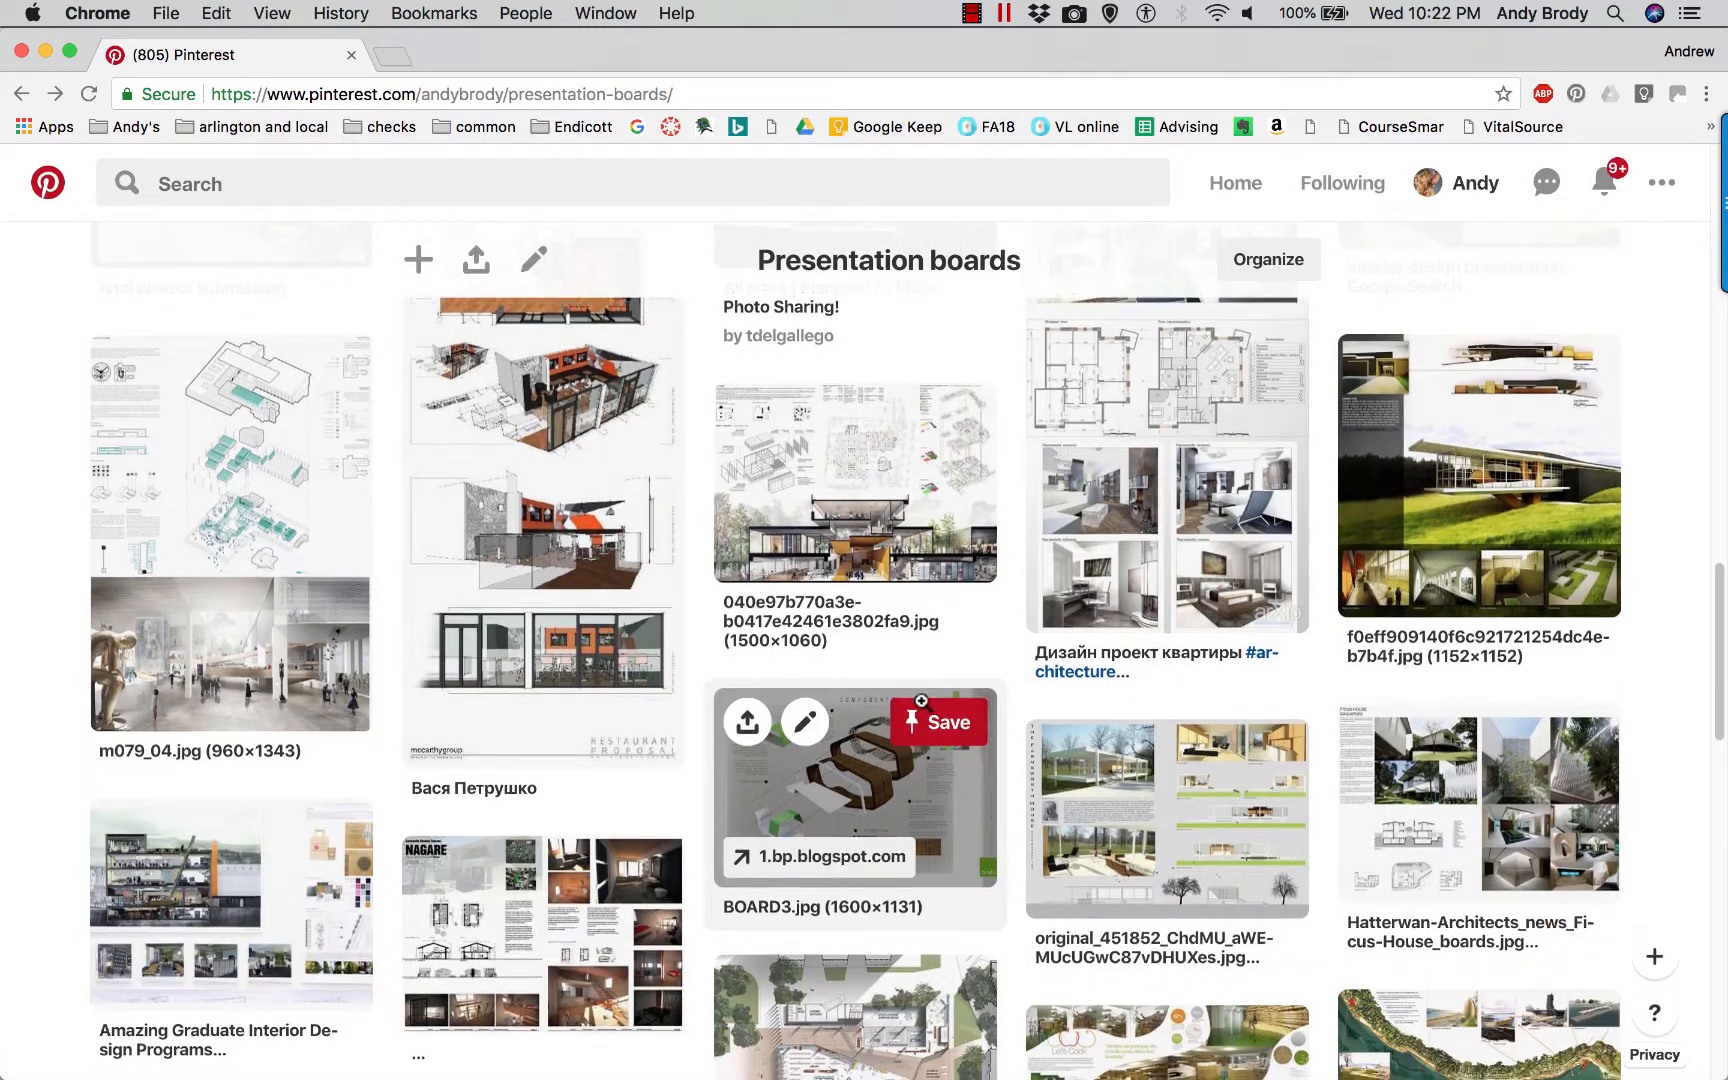
scroll(920, 712, "down", 2)
scroll(924, 710, "down", 4)
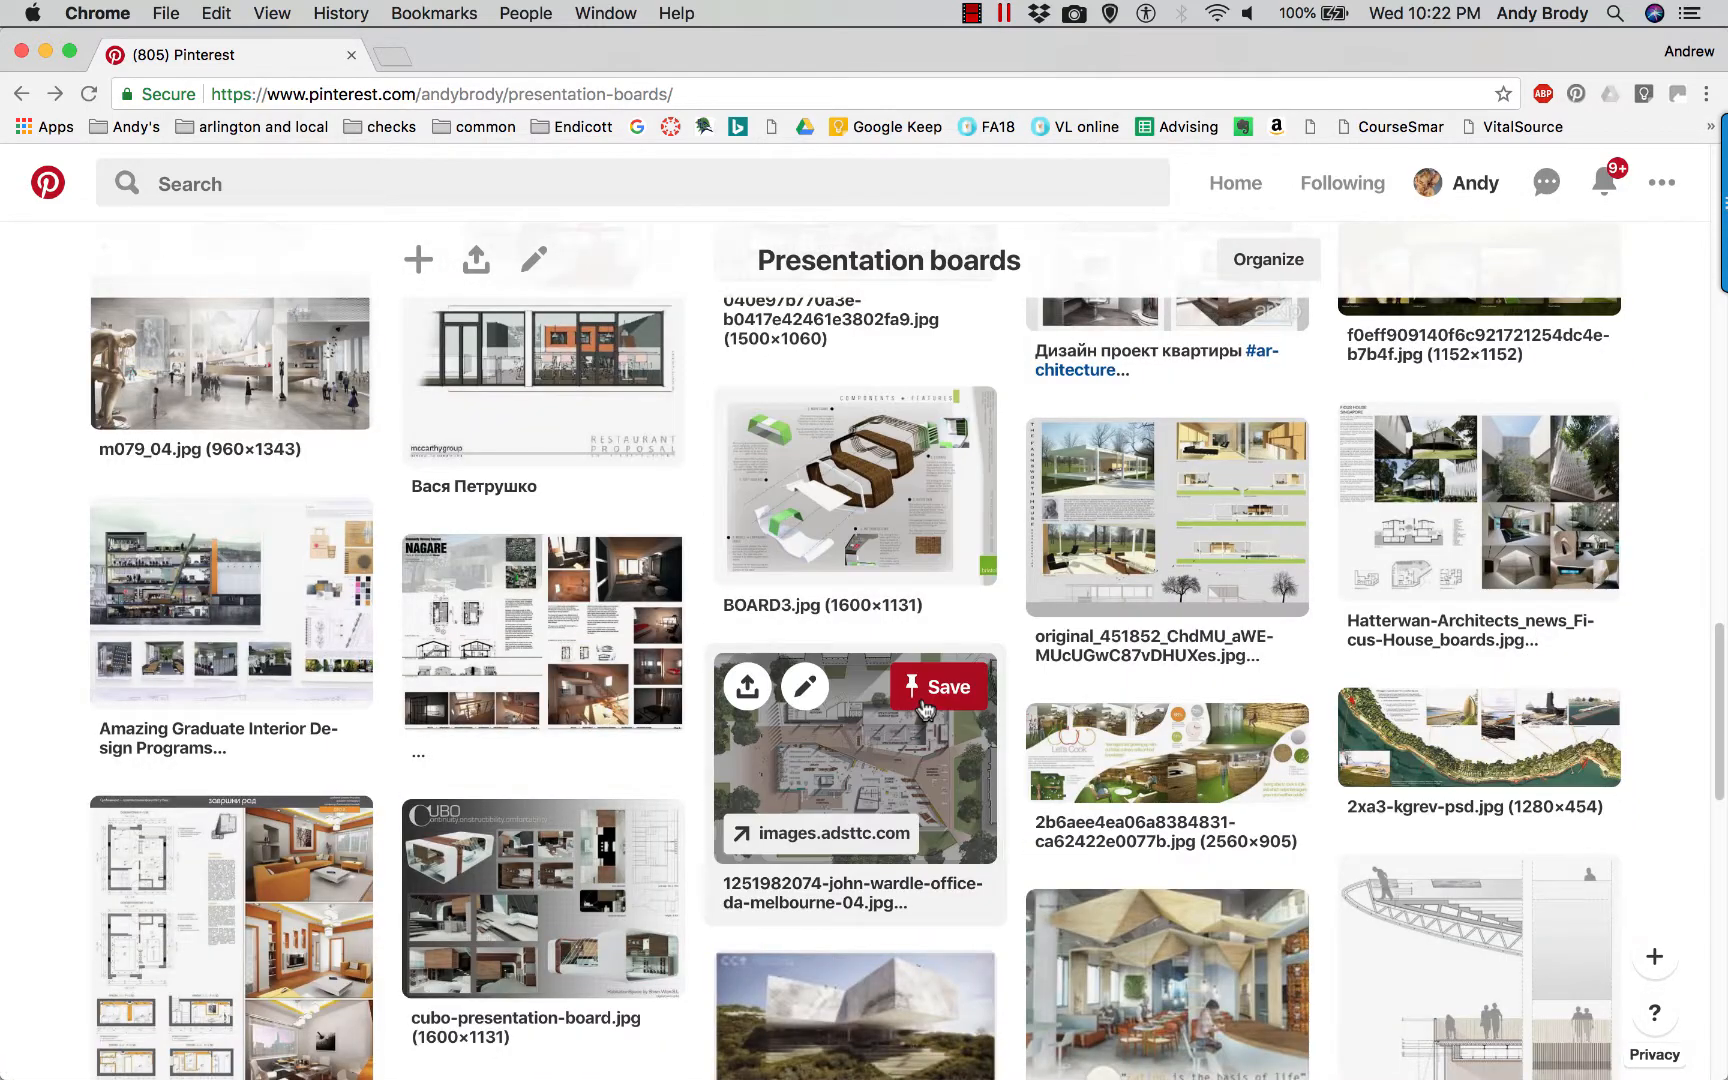
scroll(924, 708, "down", 3)
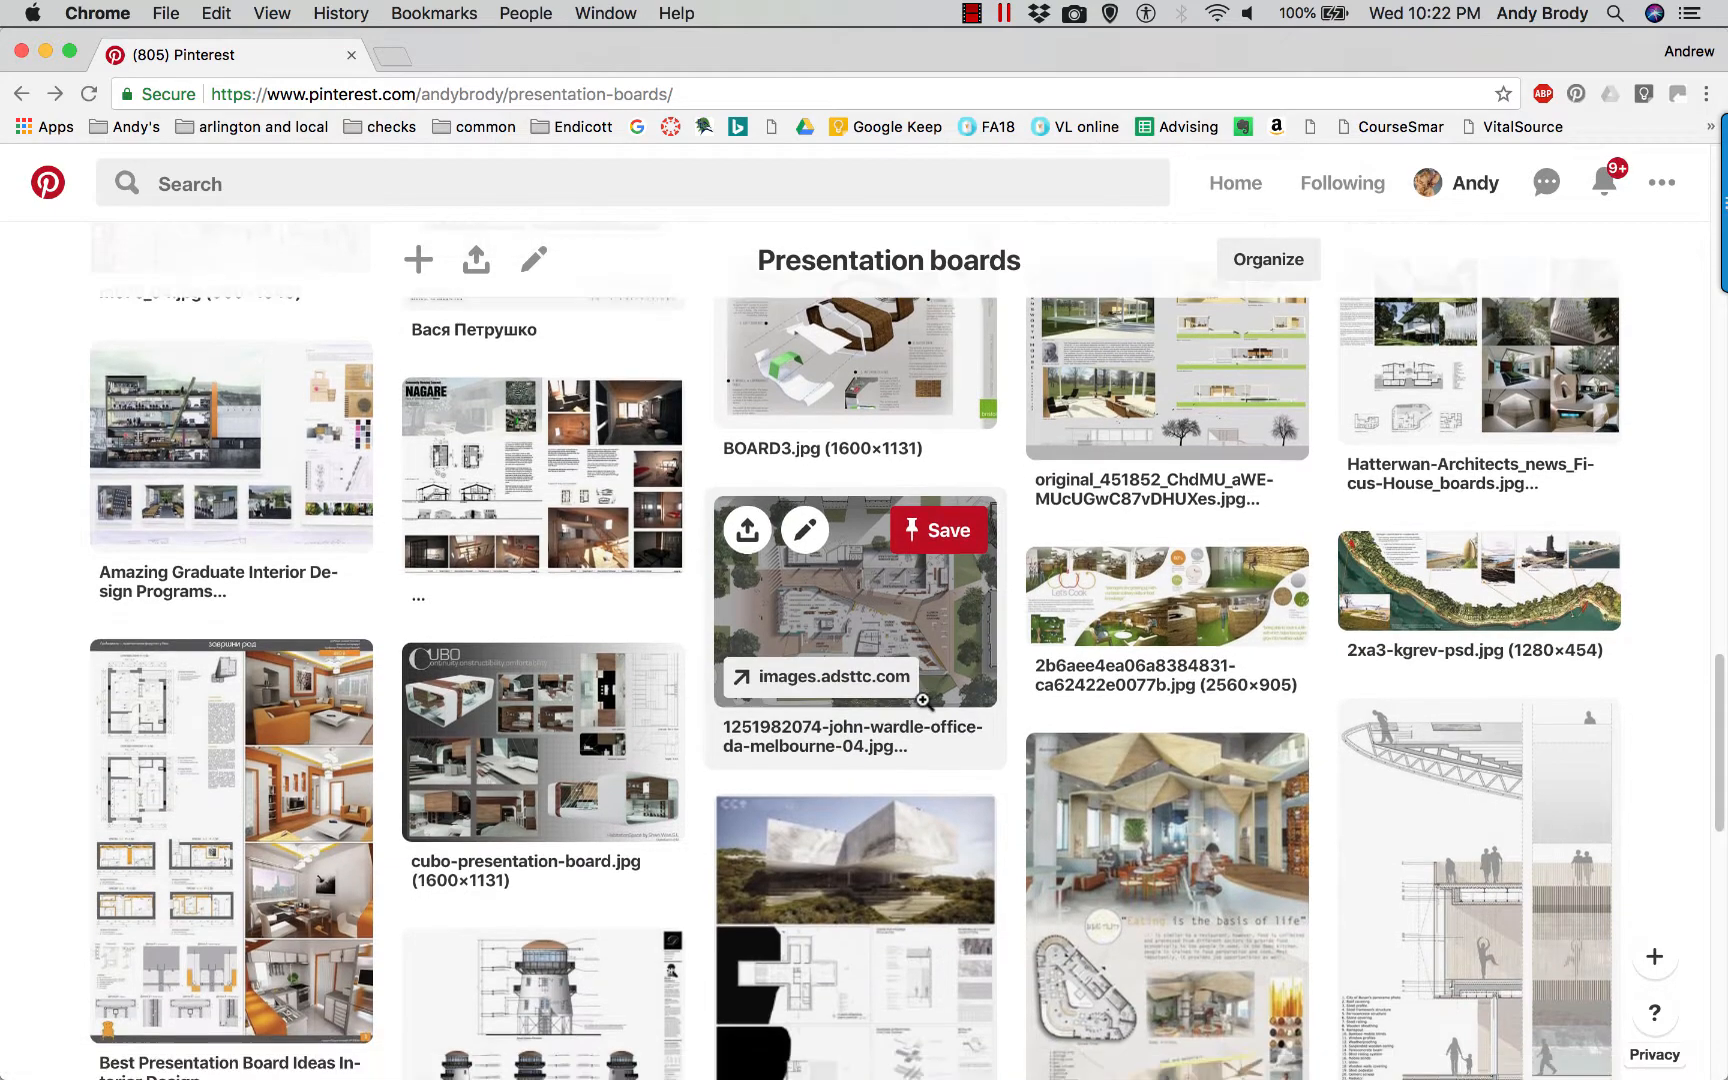
scroll(923, 700, "down", 1)
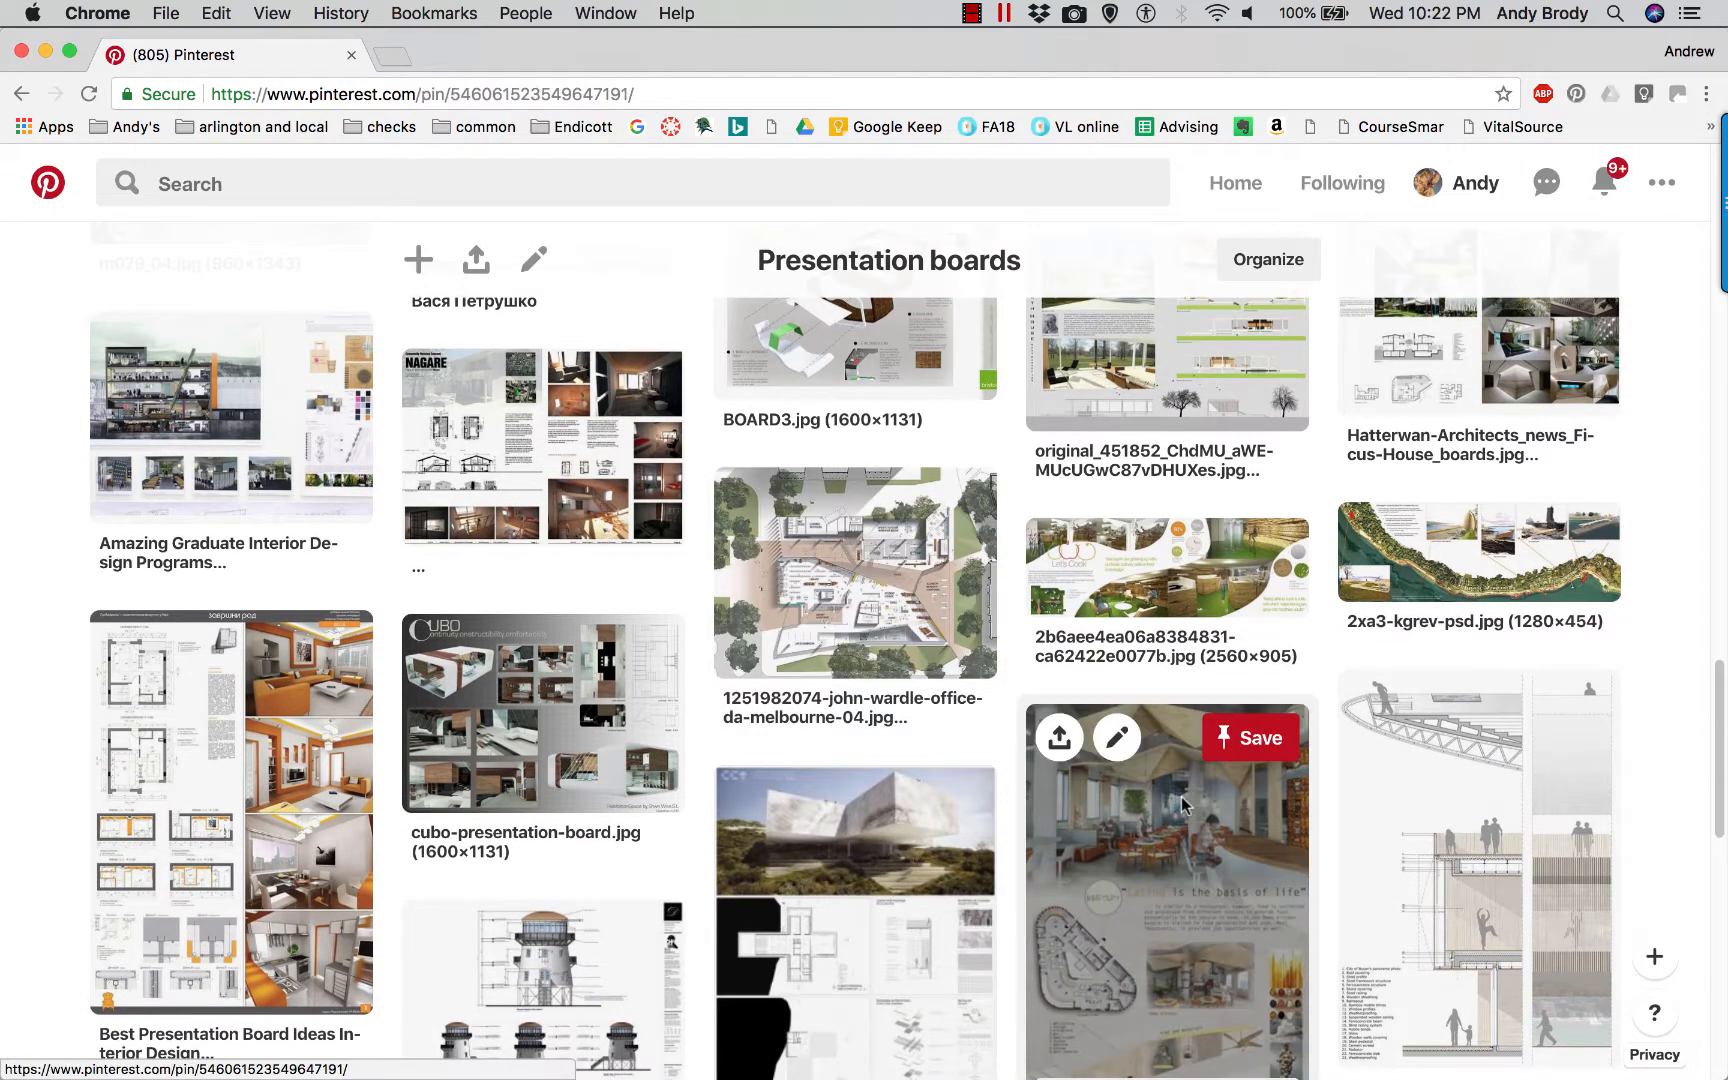
left_click(1183, 803)
left_click(649, 432)
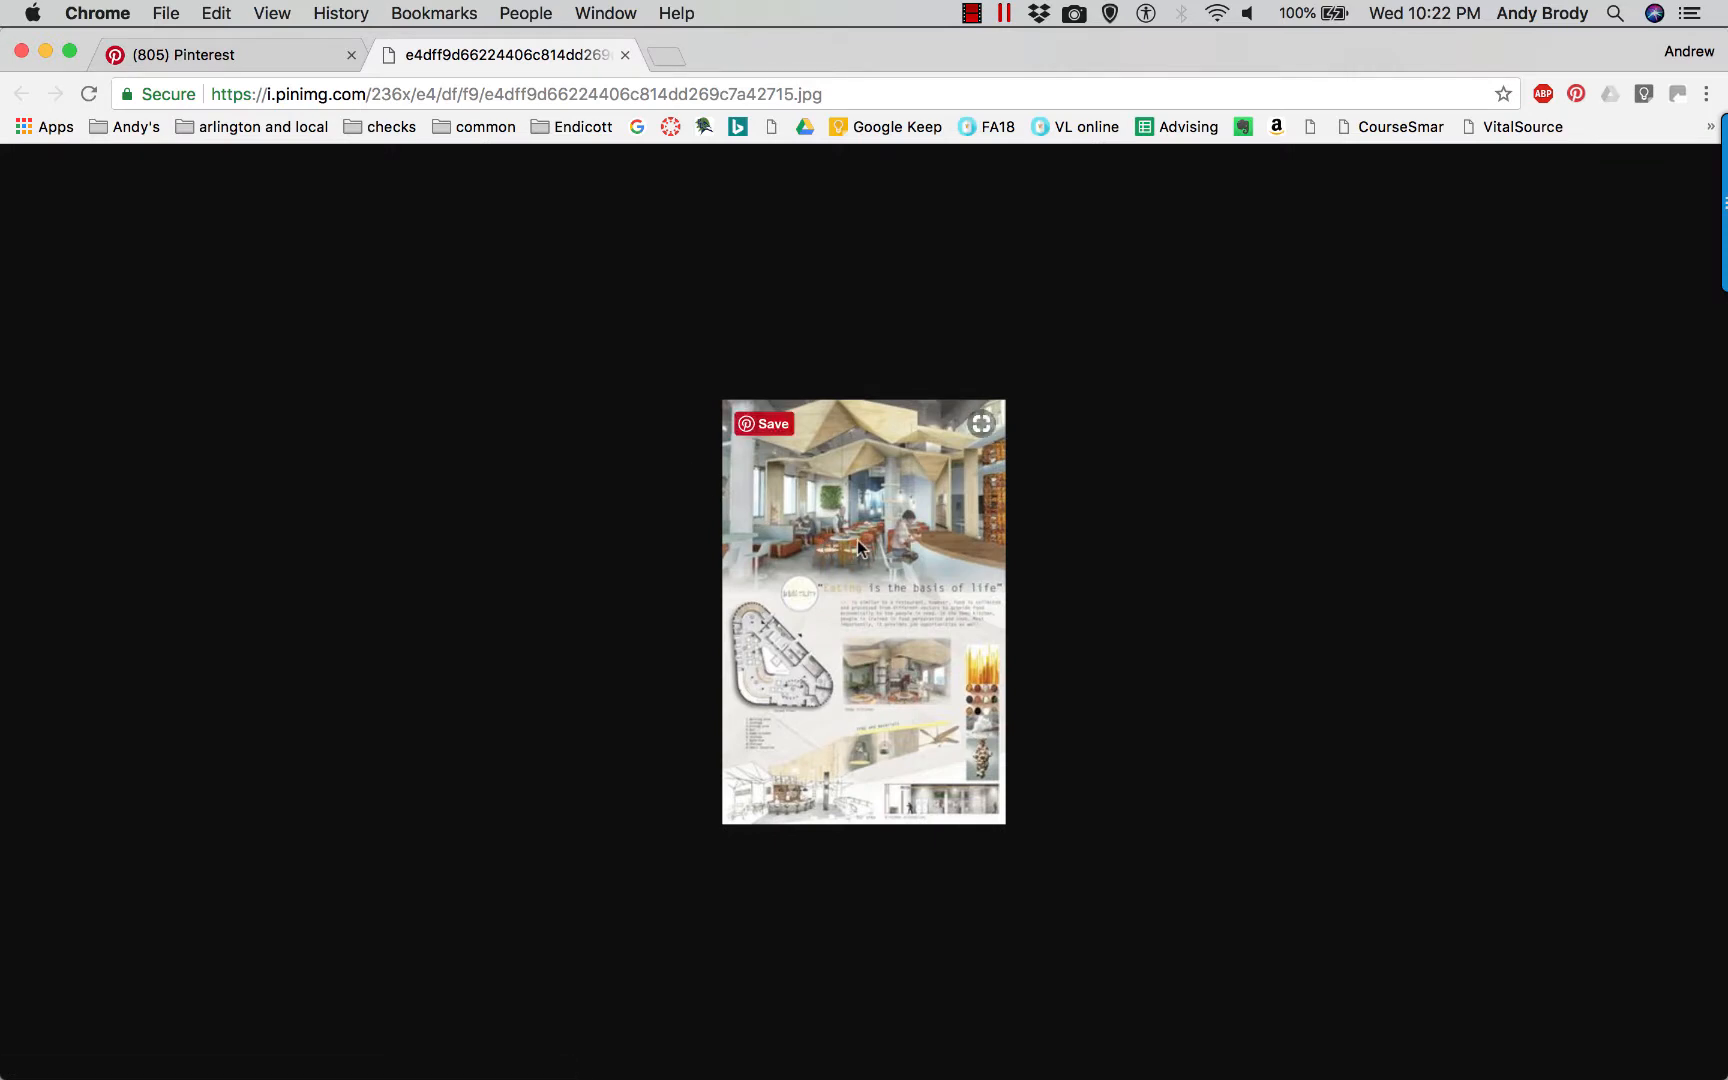
Examine the restaurant board image under magnification, close its tab and return to the board.
scroll(858, 545, "up", 3, "ctrl")
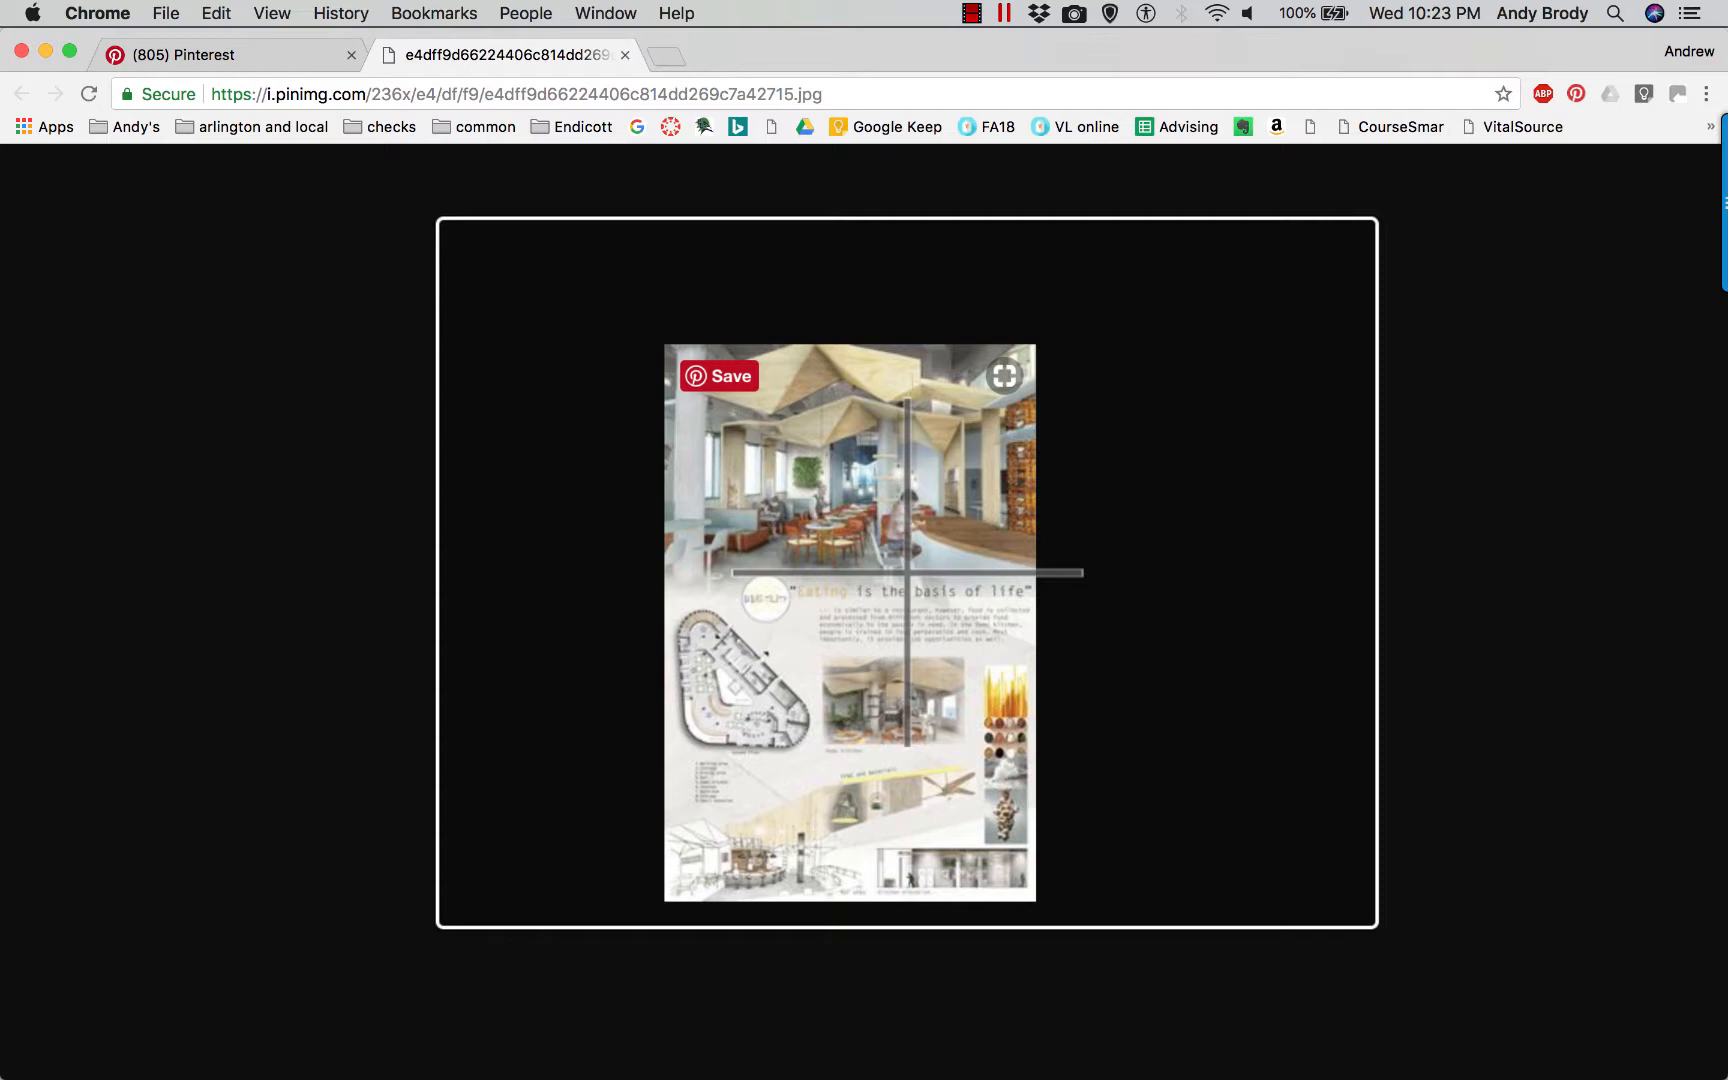
scroll(907, 573, "down", 3, "ctrl")
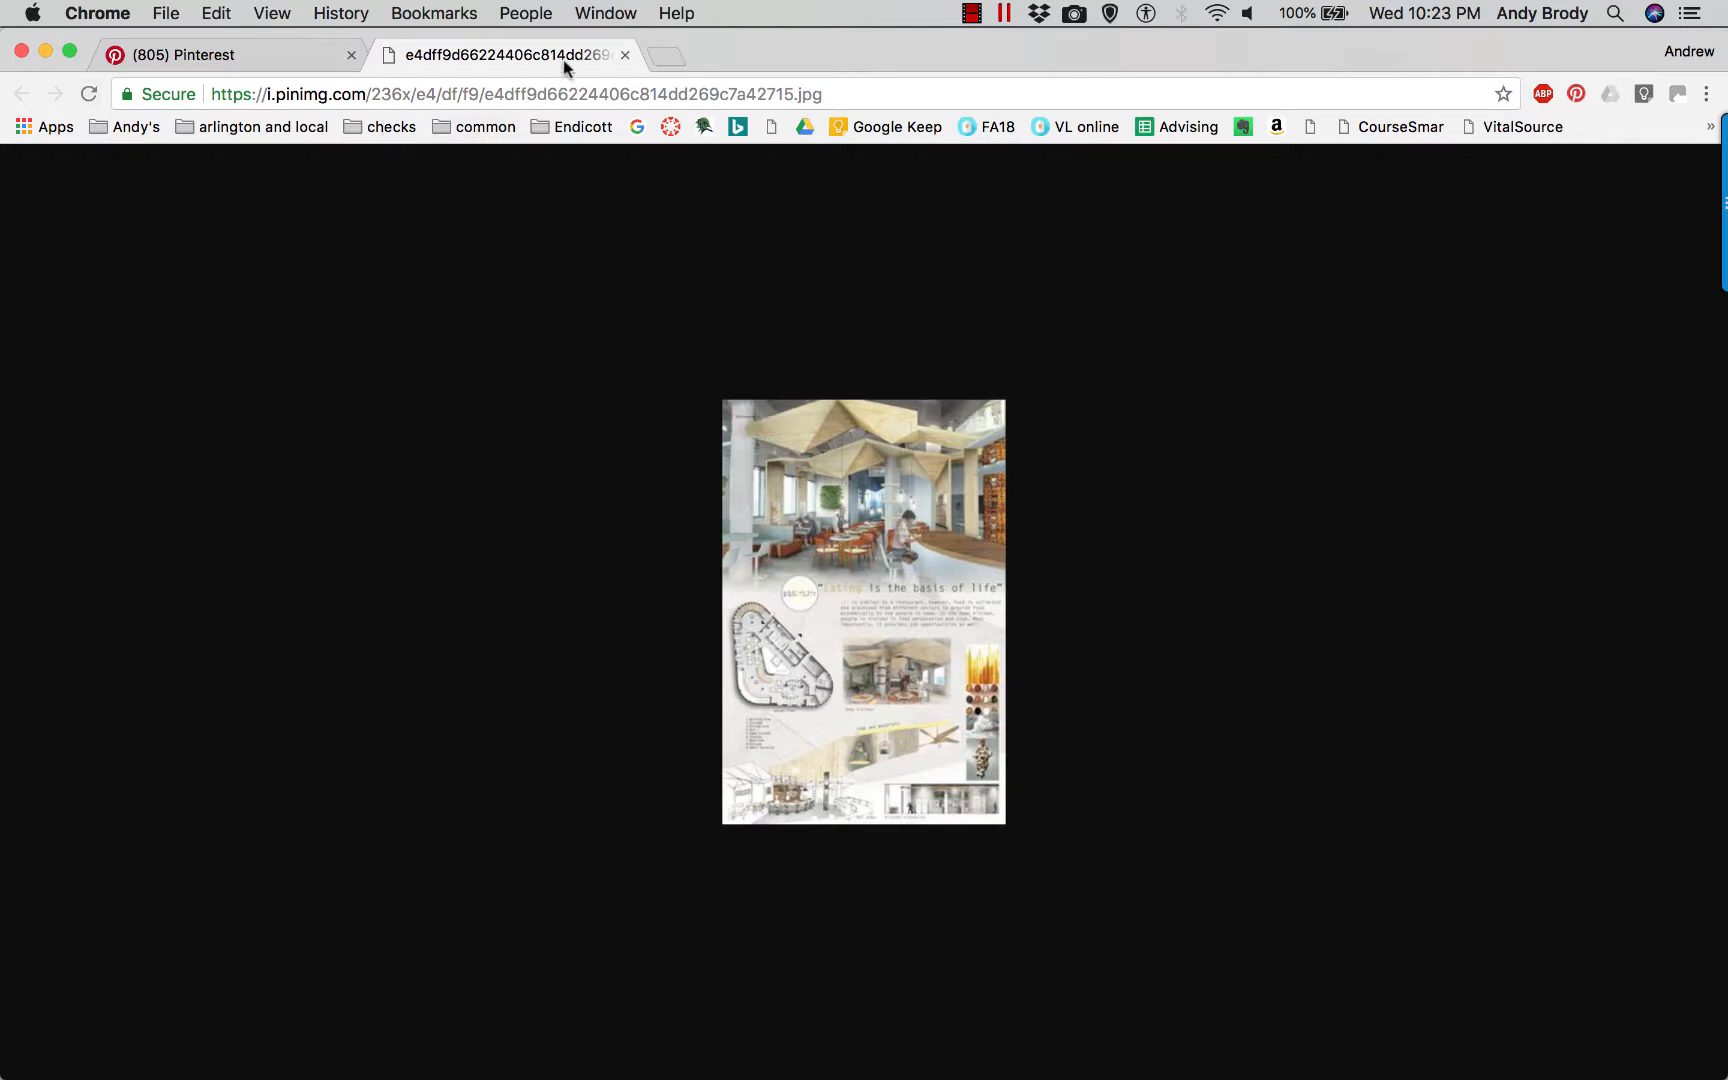
left_click(619, 56)
left_click(98, 196)
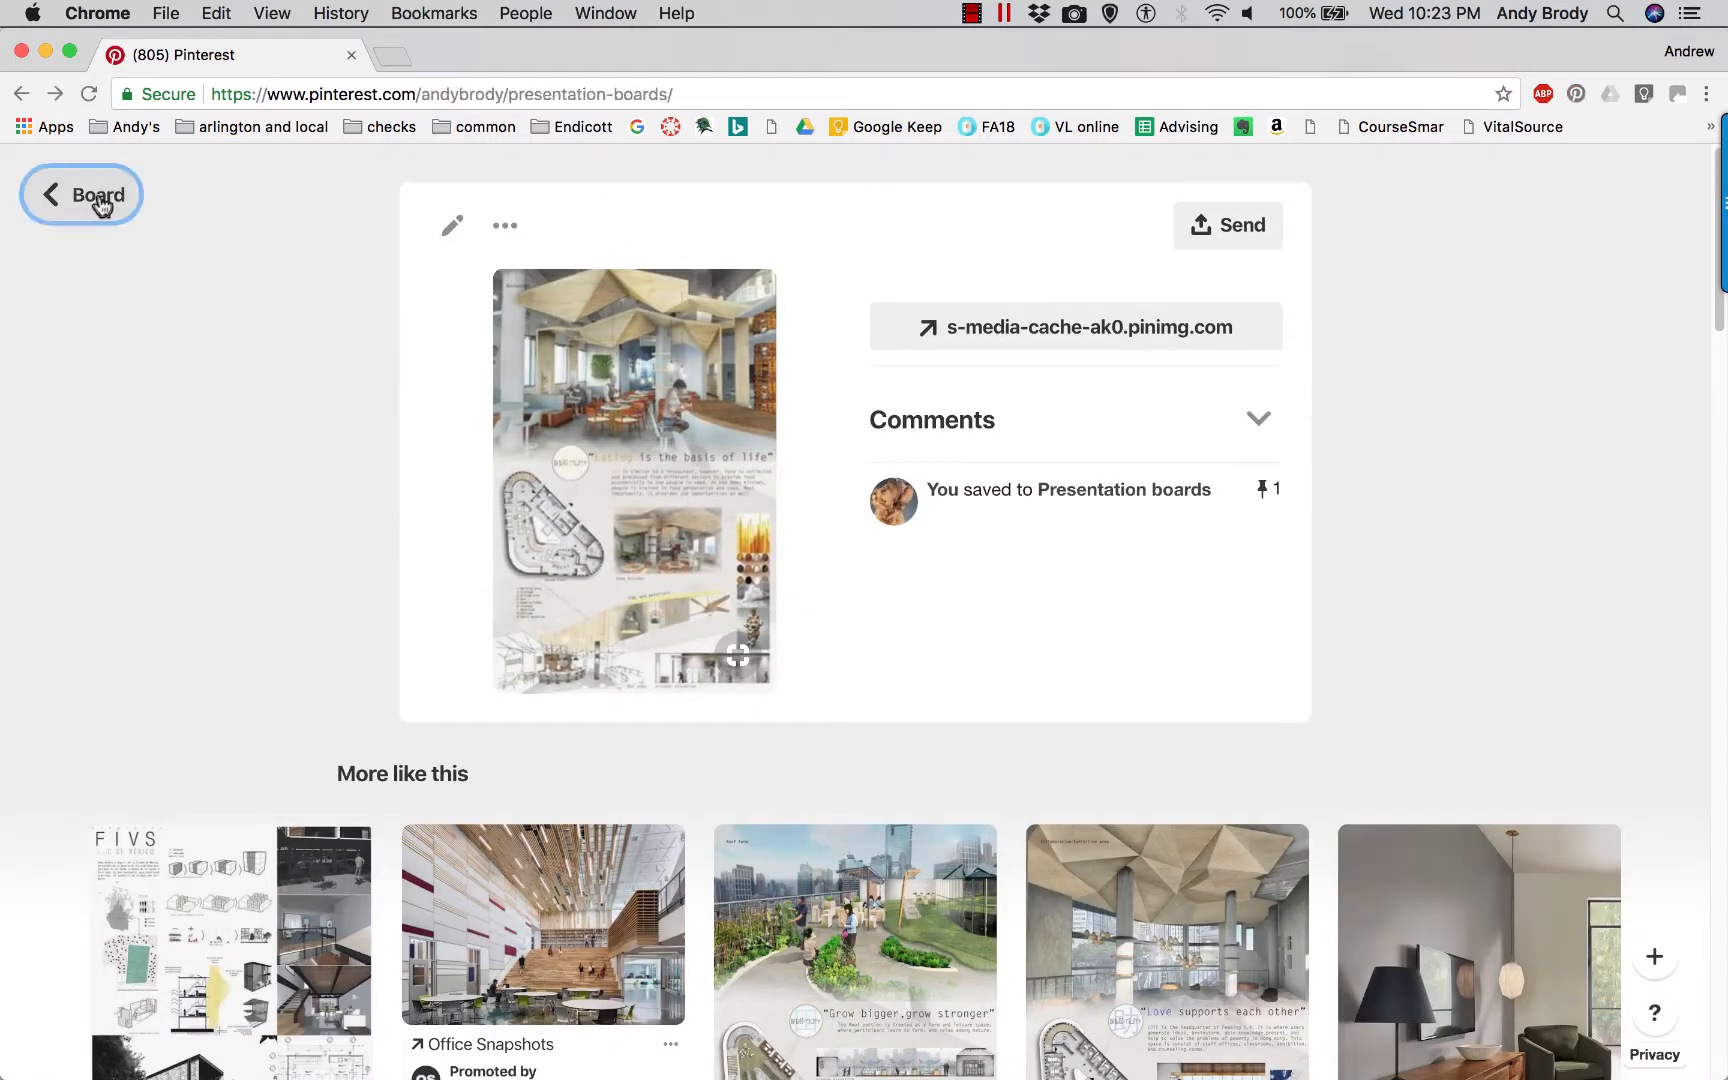
Browse the remaining pins and open the four-panel presentation board from visualizingarchitecture.com.
scroll(640, 620, "down", 3)
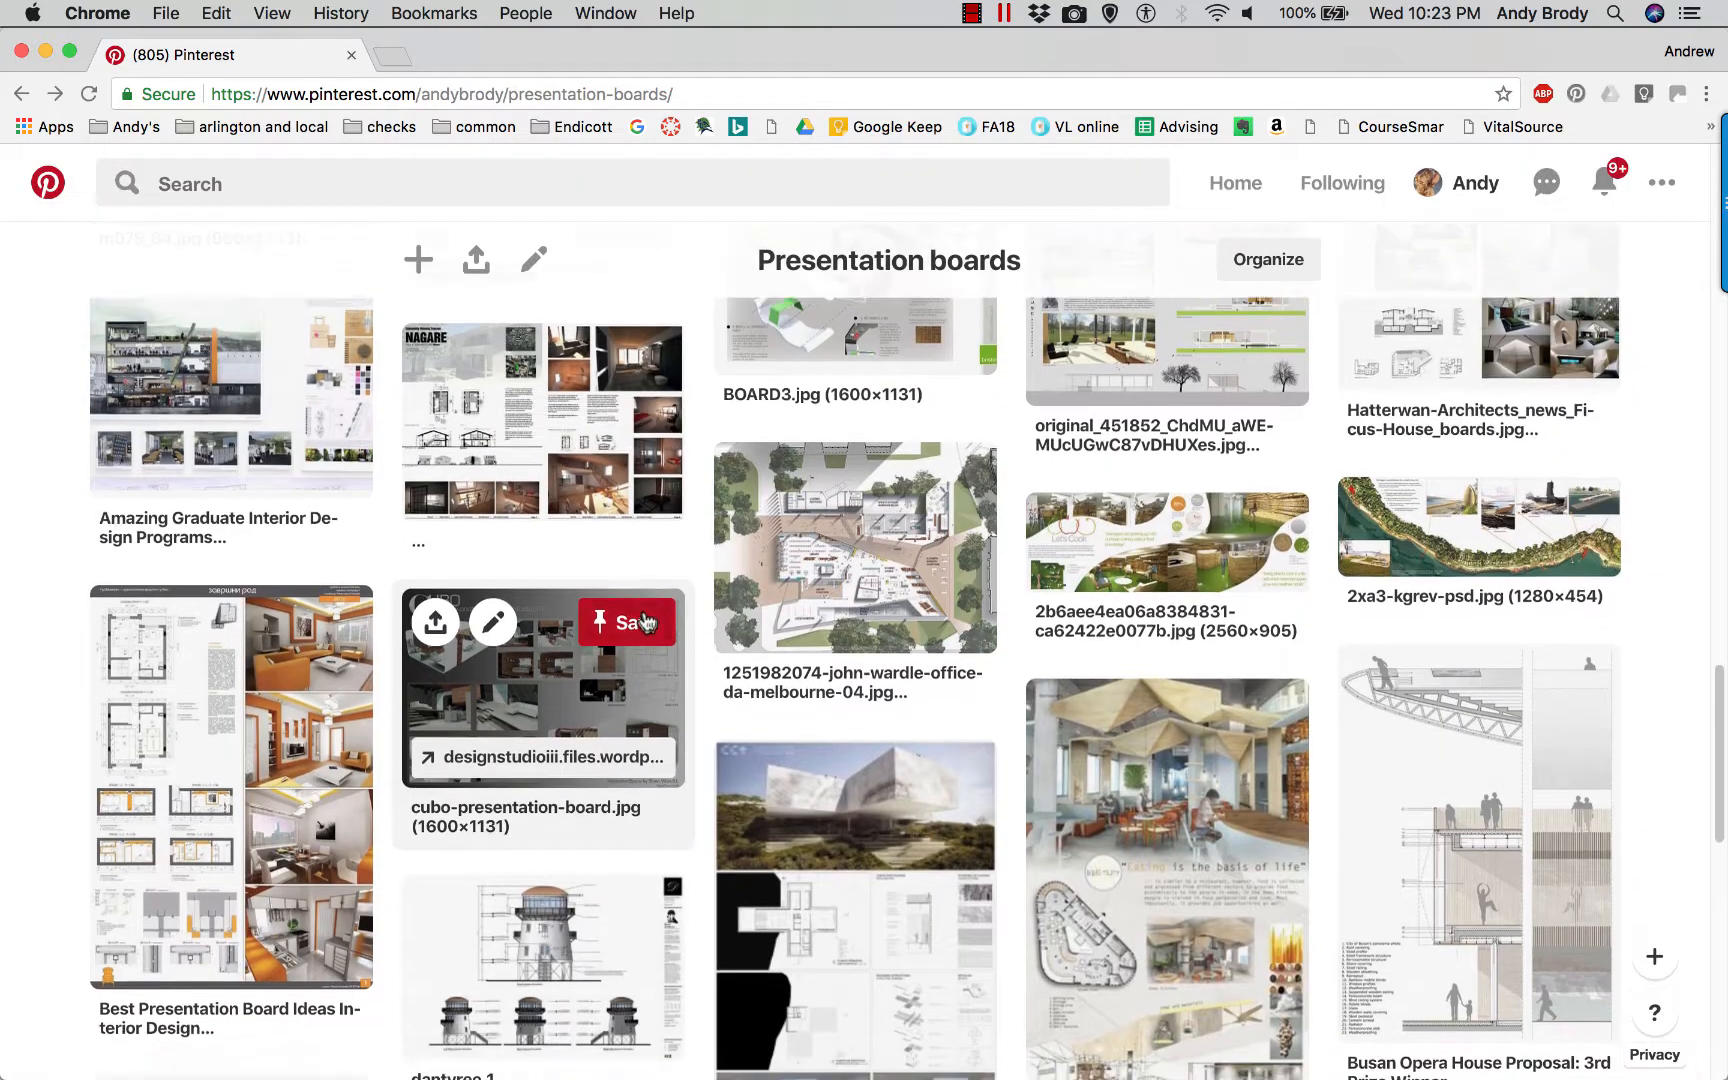
scroll(709, 609, "down", 1)
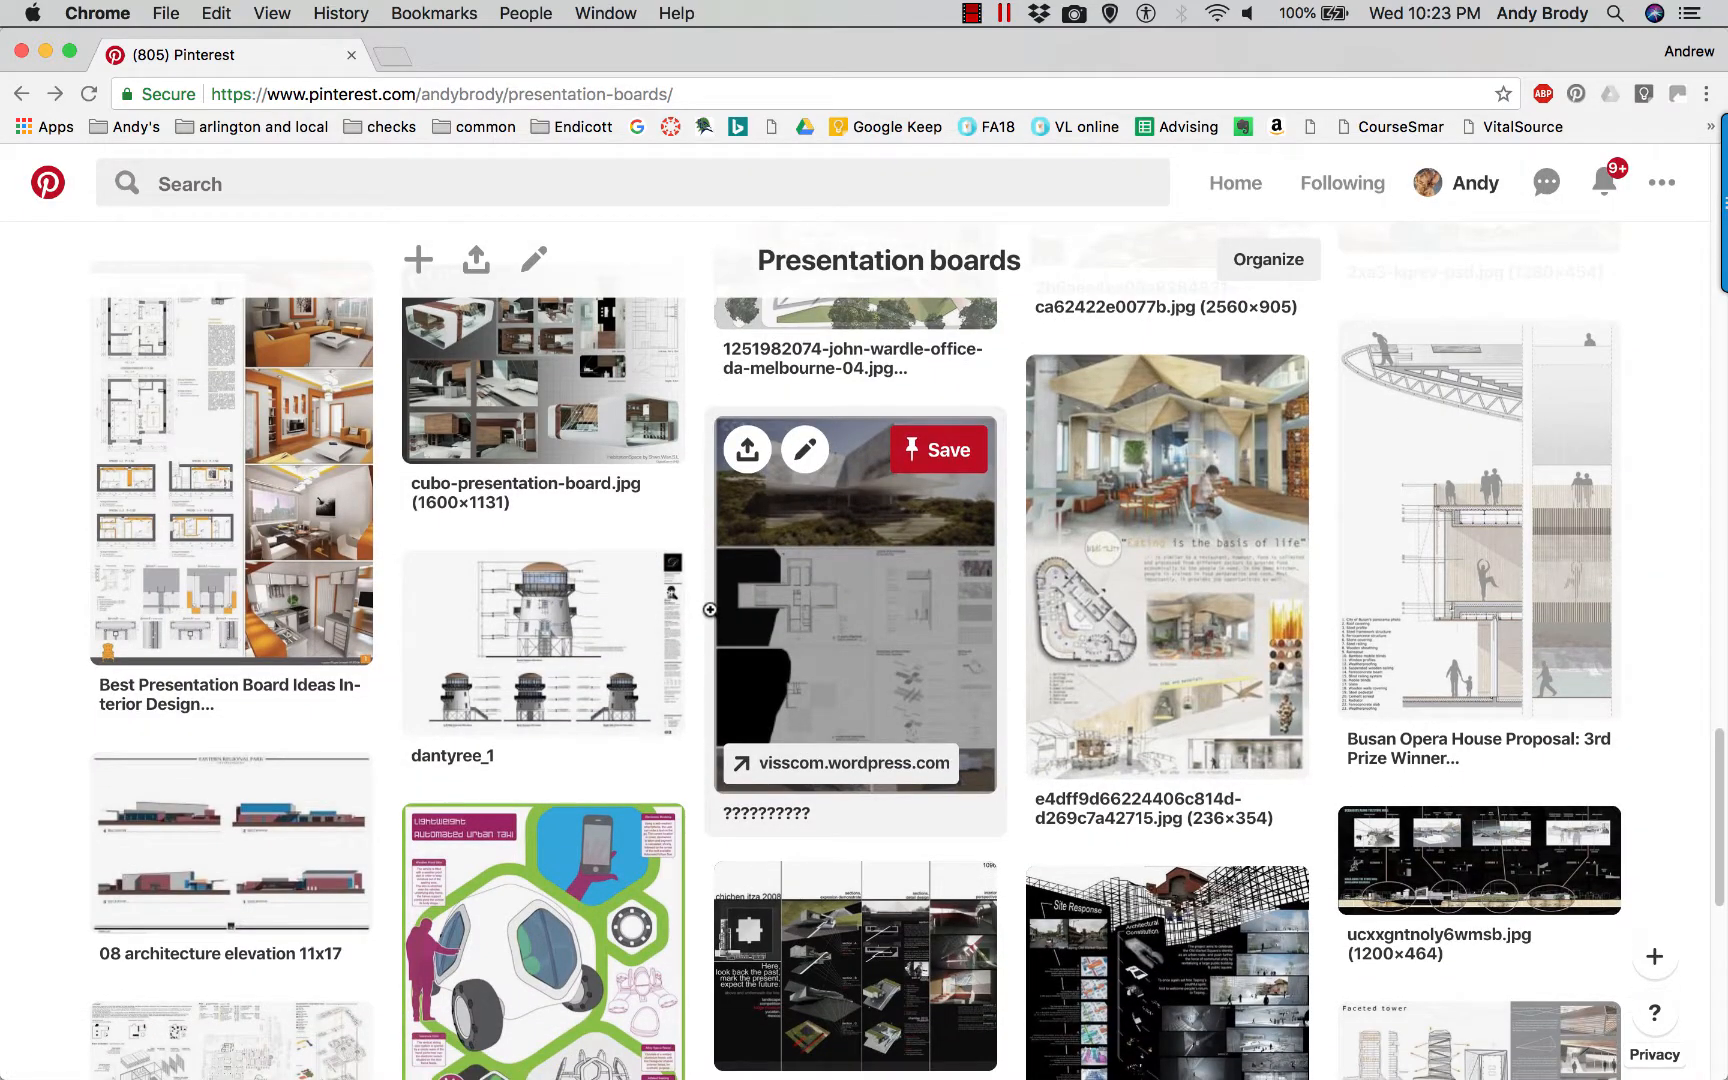
scroll(709, 609, "down", 3)
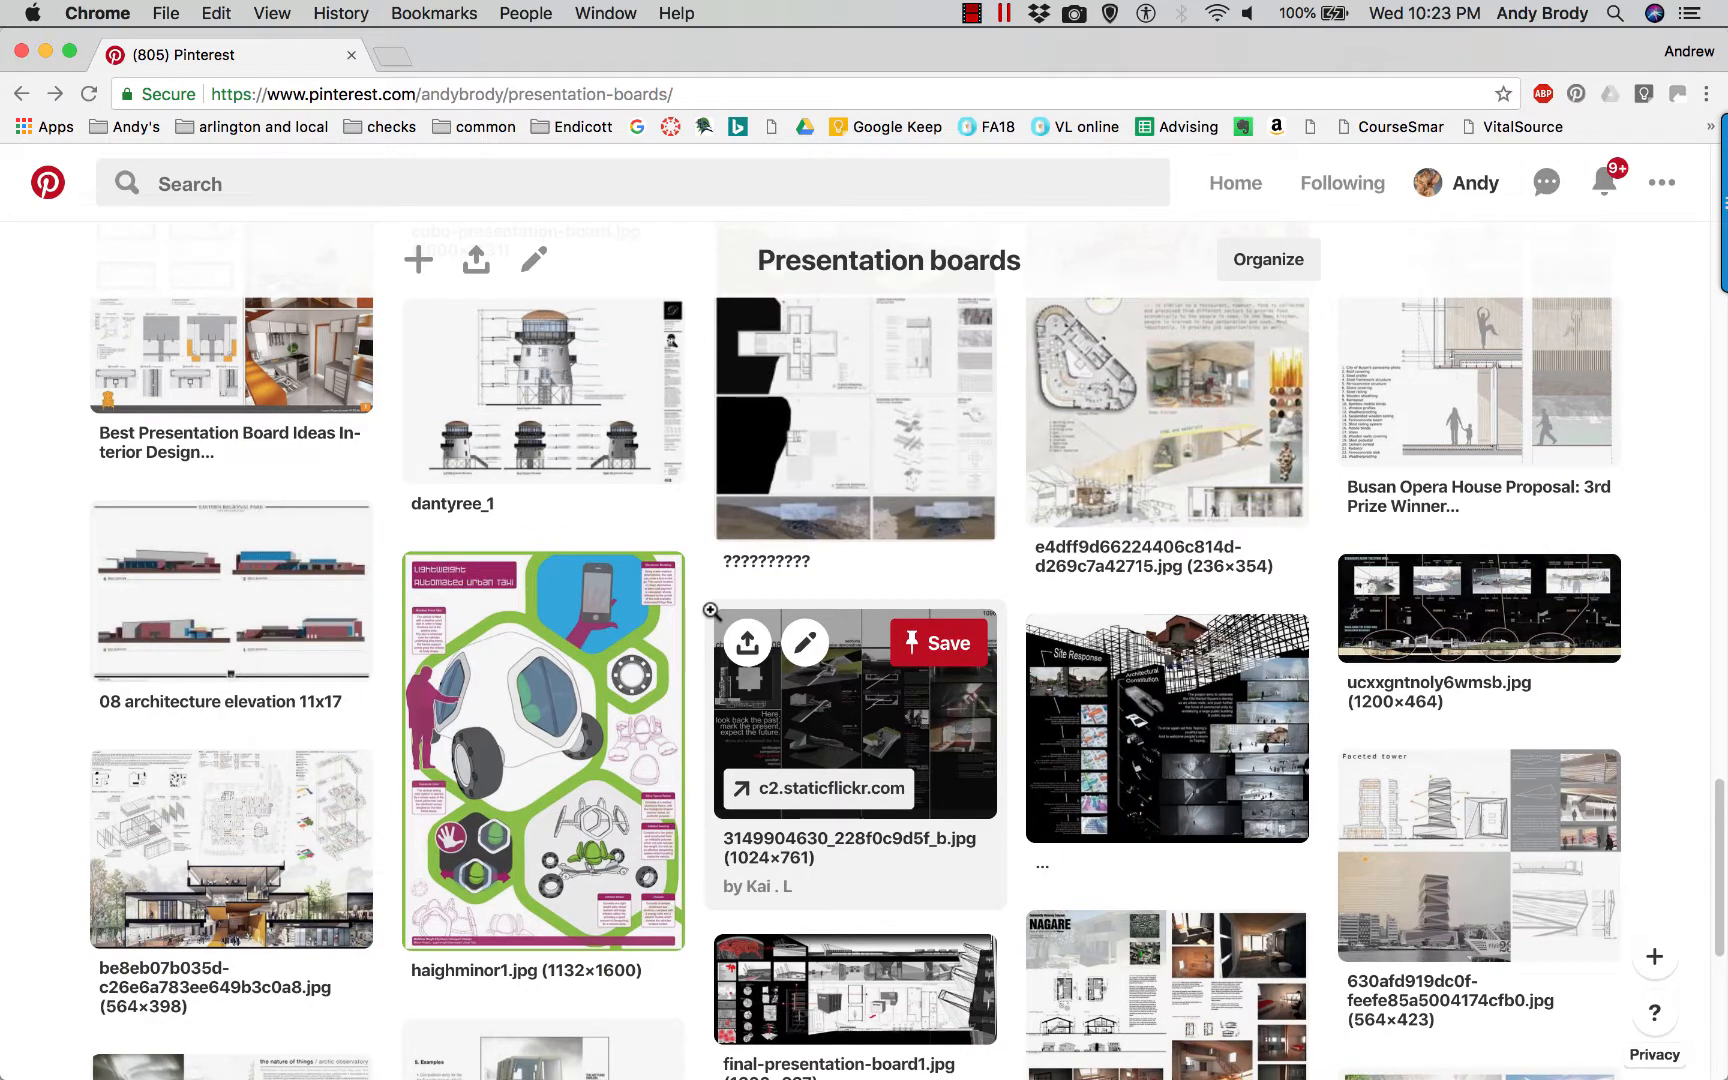
scroll(709, 609, "down", 2)
scroll(709, 609, "down", 5)
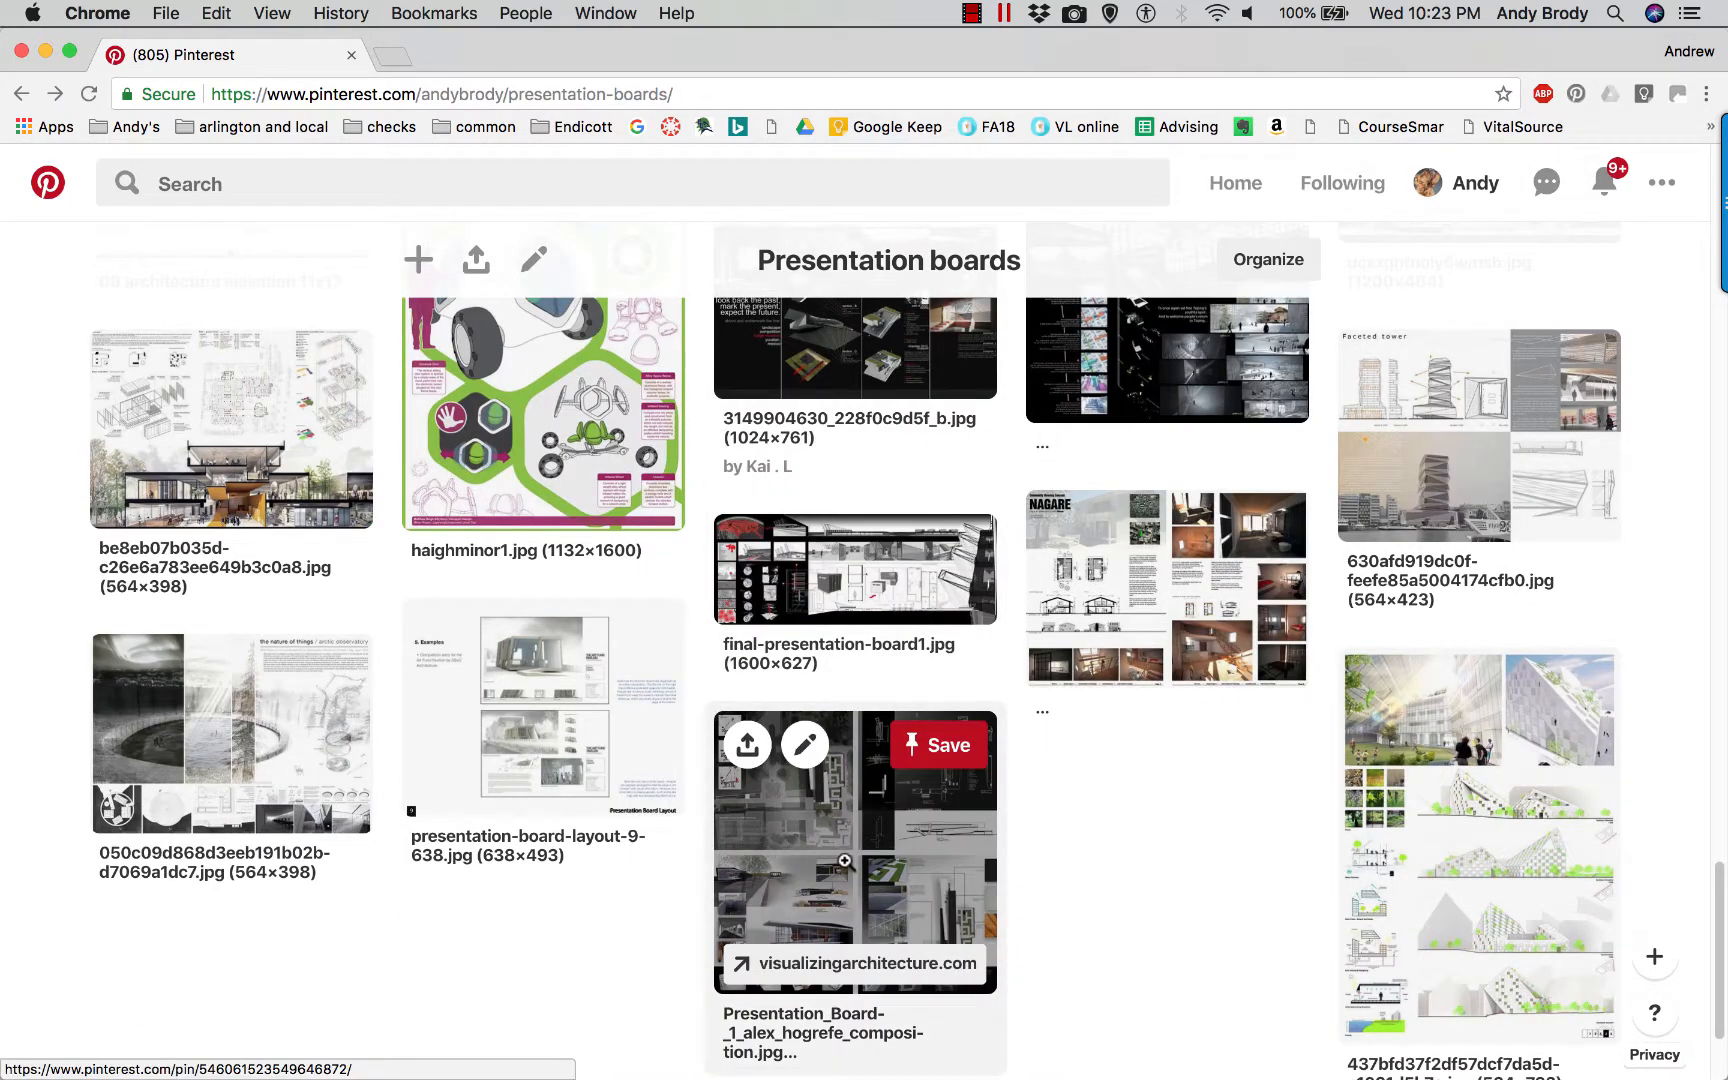
left_click(845, 862)
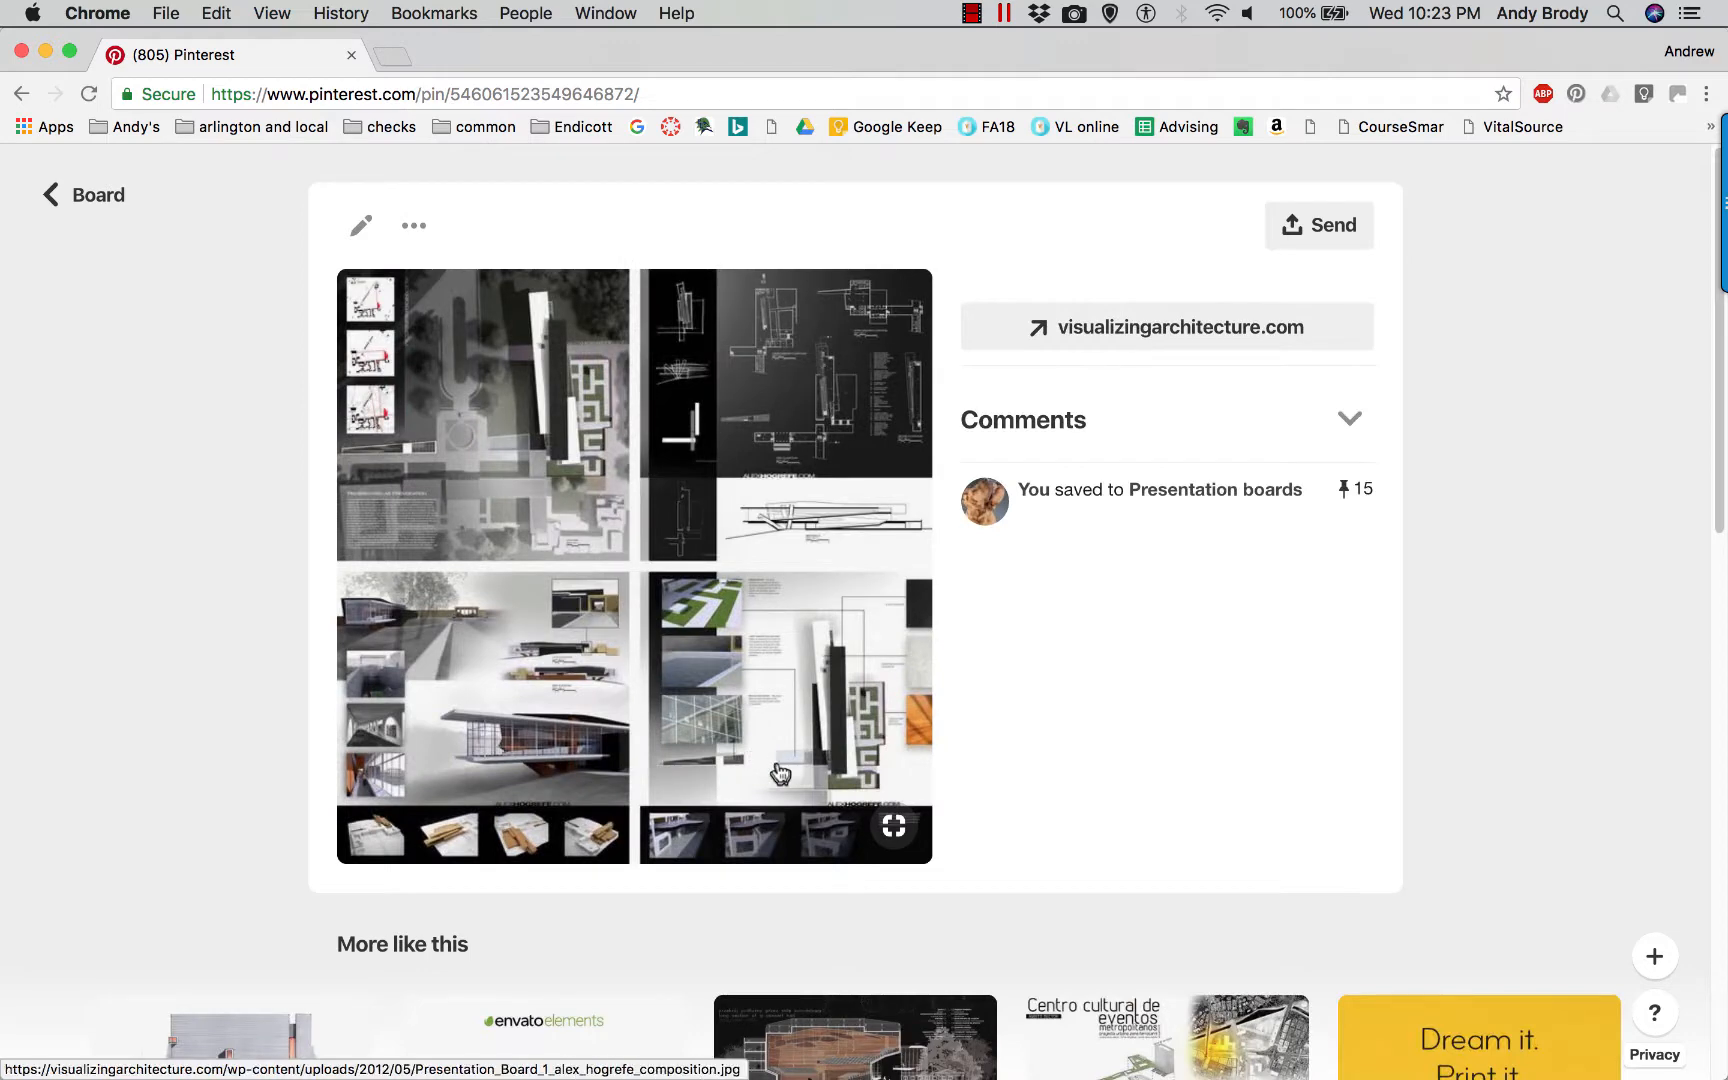
Switch to the Natatorium base plan in Revit and open the project's phasing settings.
left_click_drag(781, 773, 663, 572)
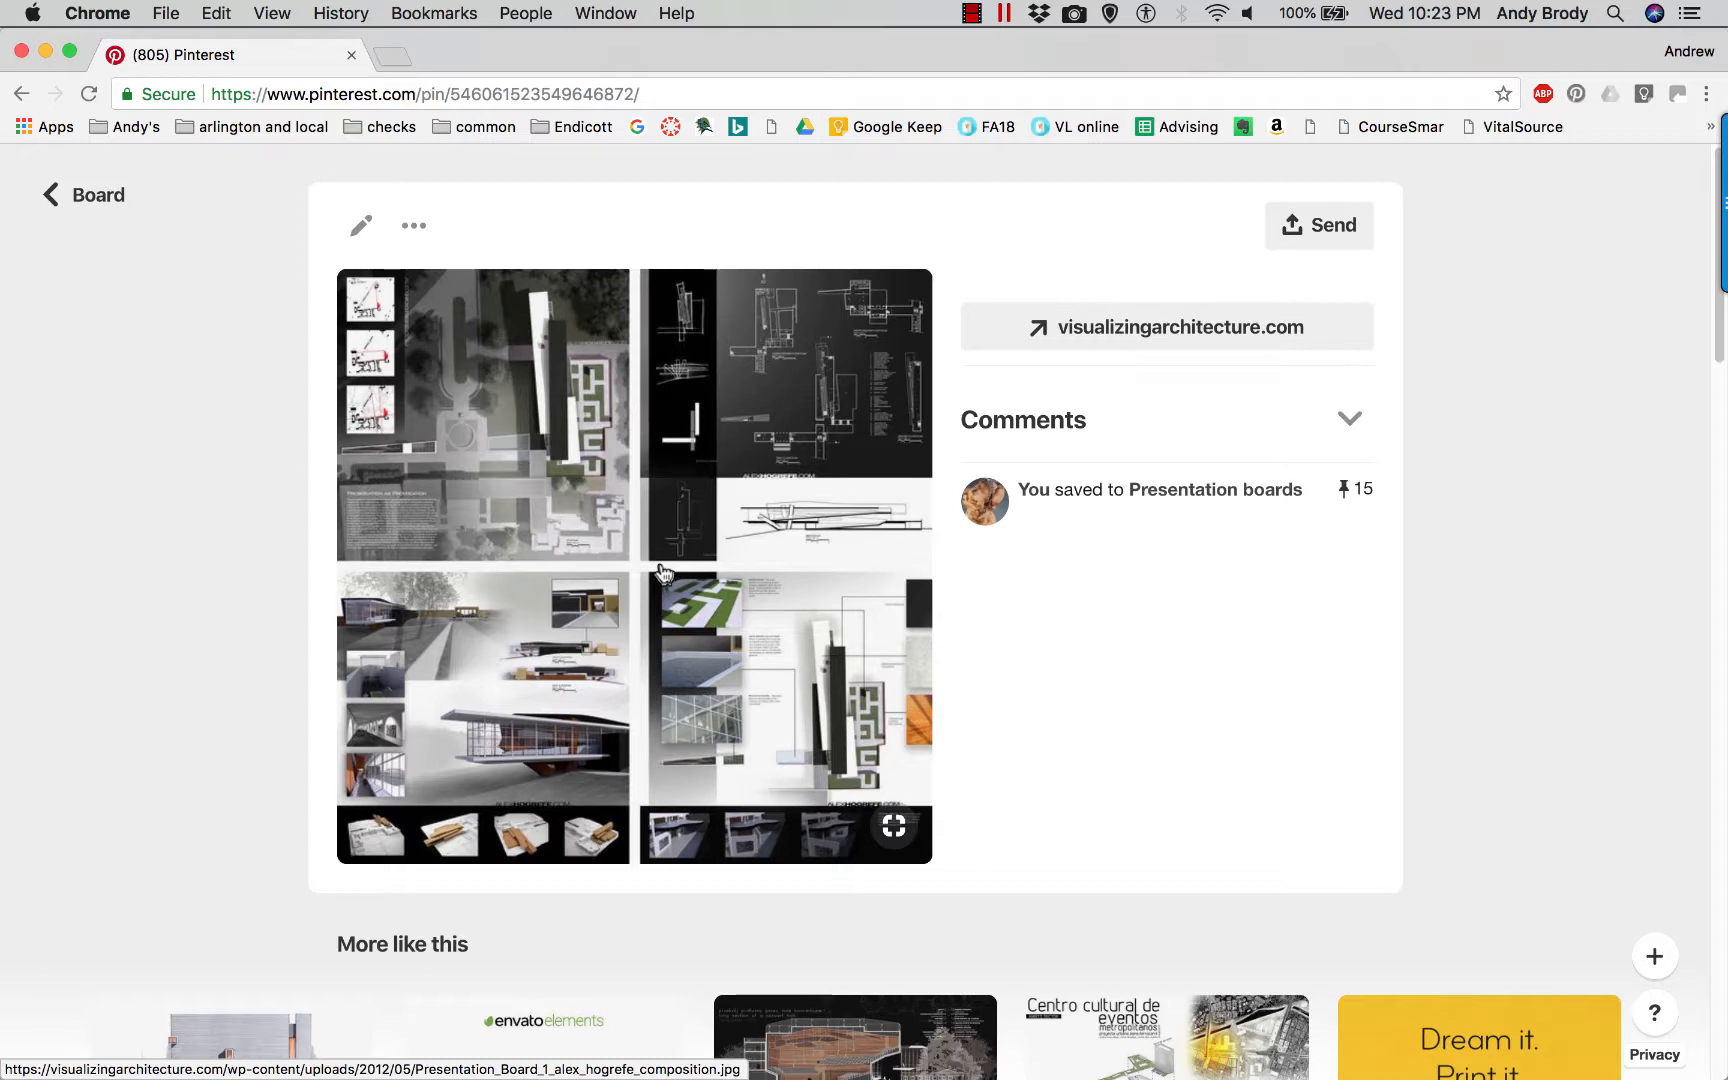
key("super+Tab")
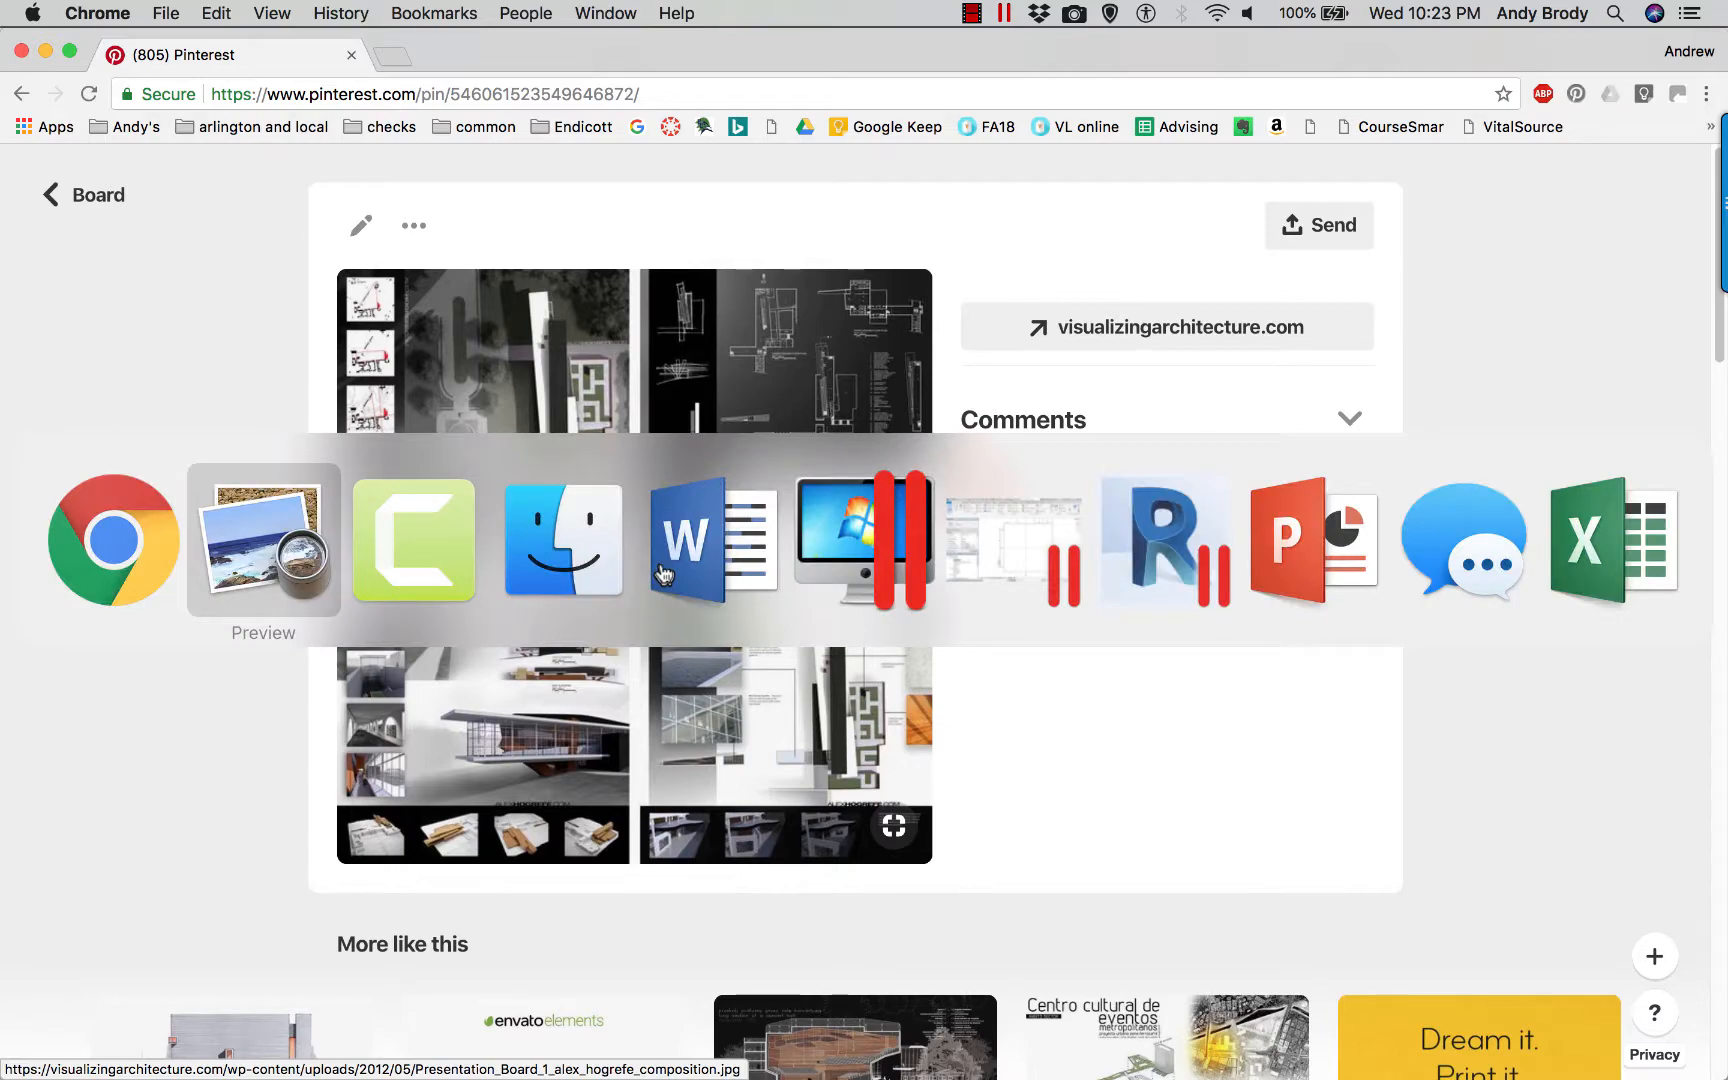
key("super+Tab")
key("super+Tab")
key("super+Tab")
key("super+Tab")
key("super+Tab")
key("super+Tab")
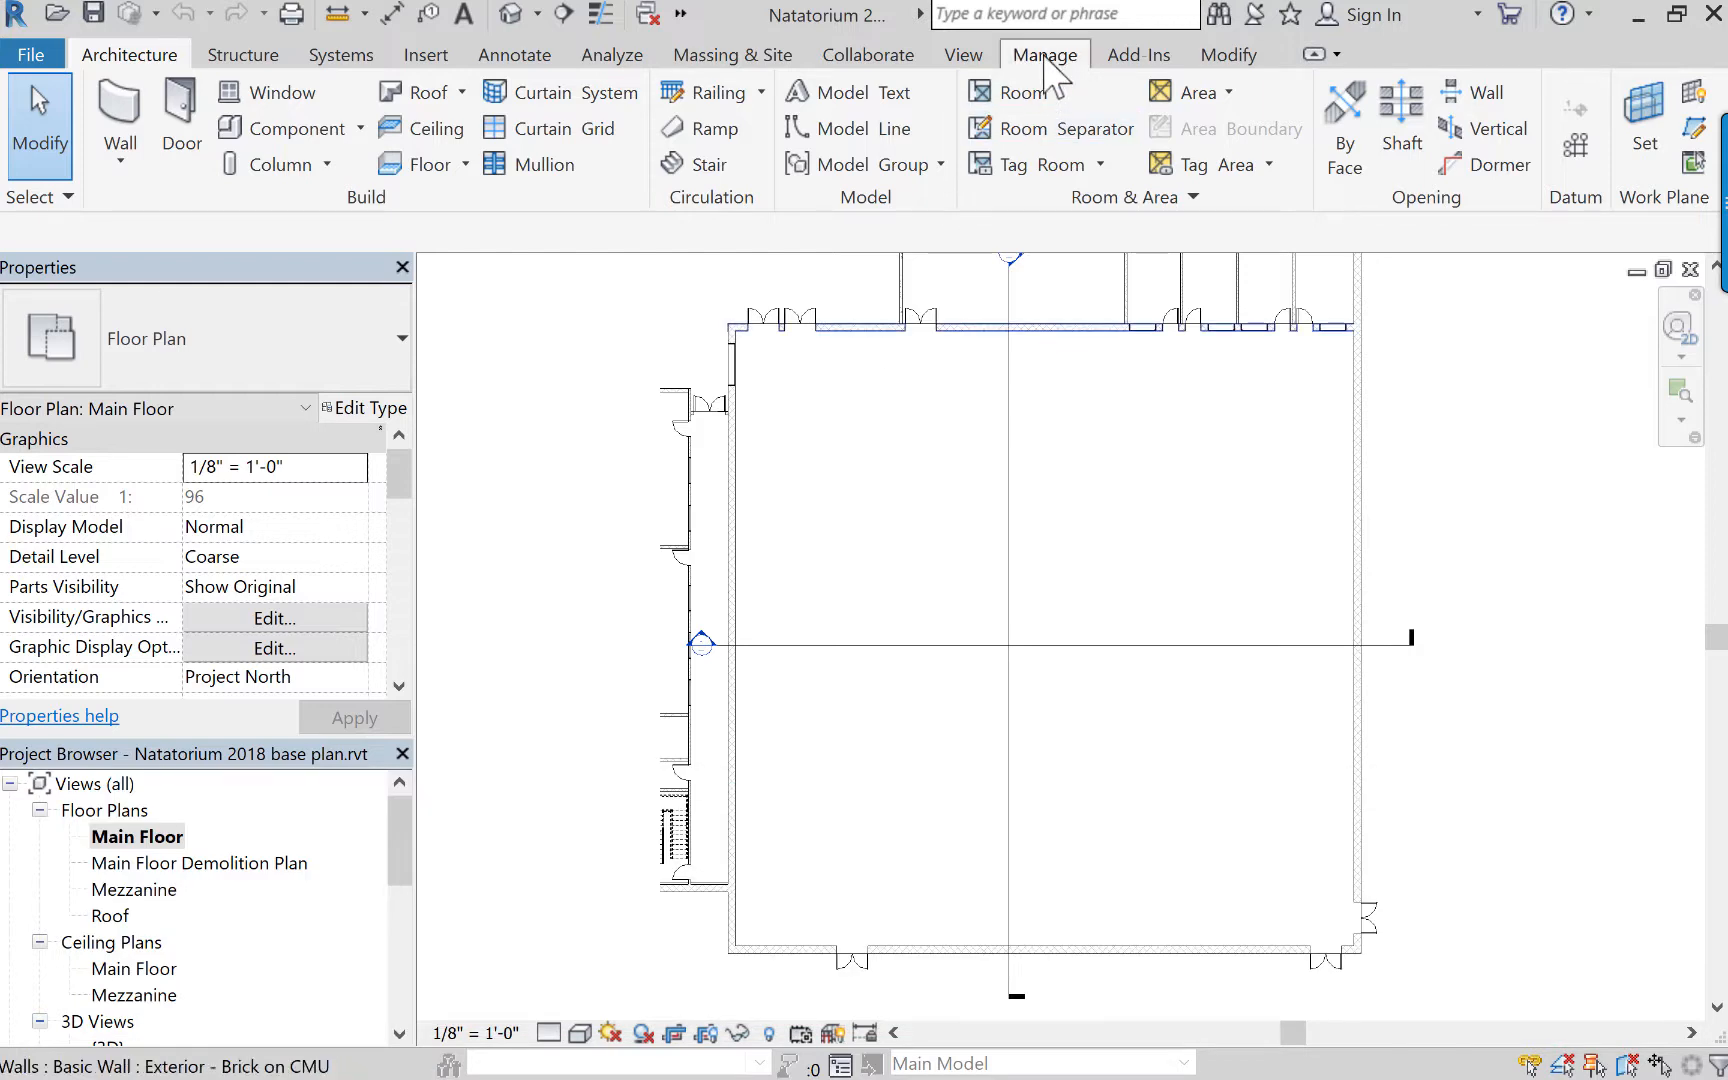
left_click(1045, 55)
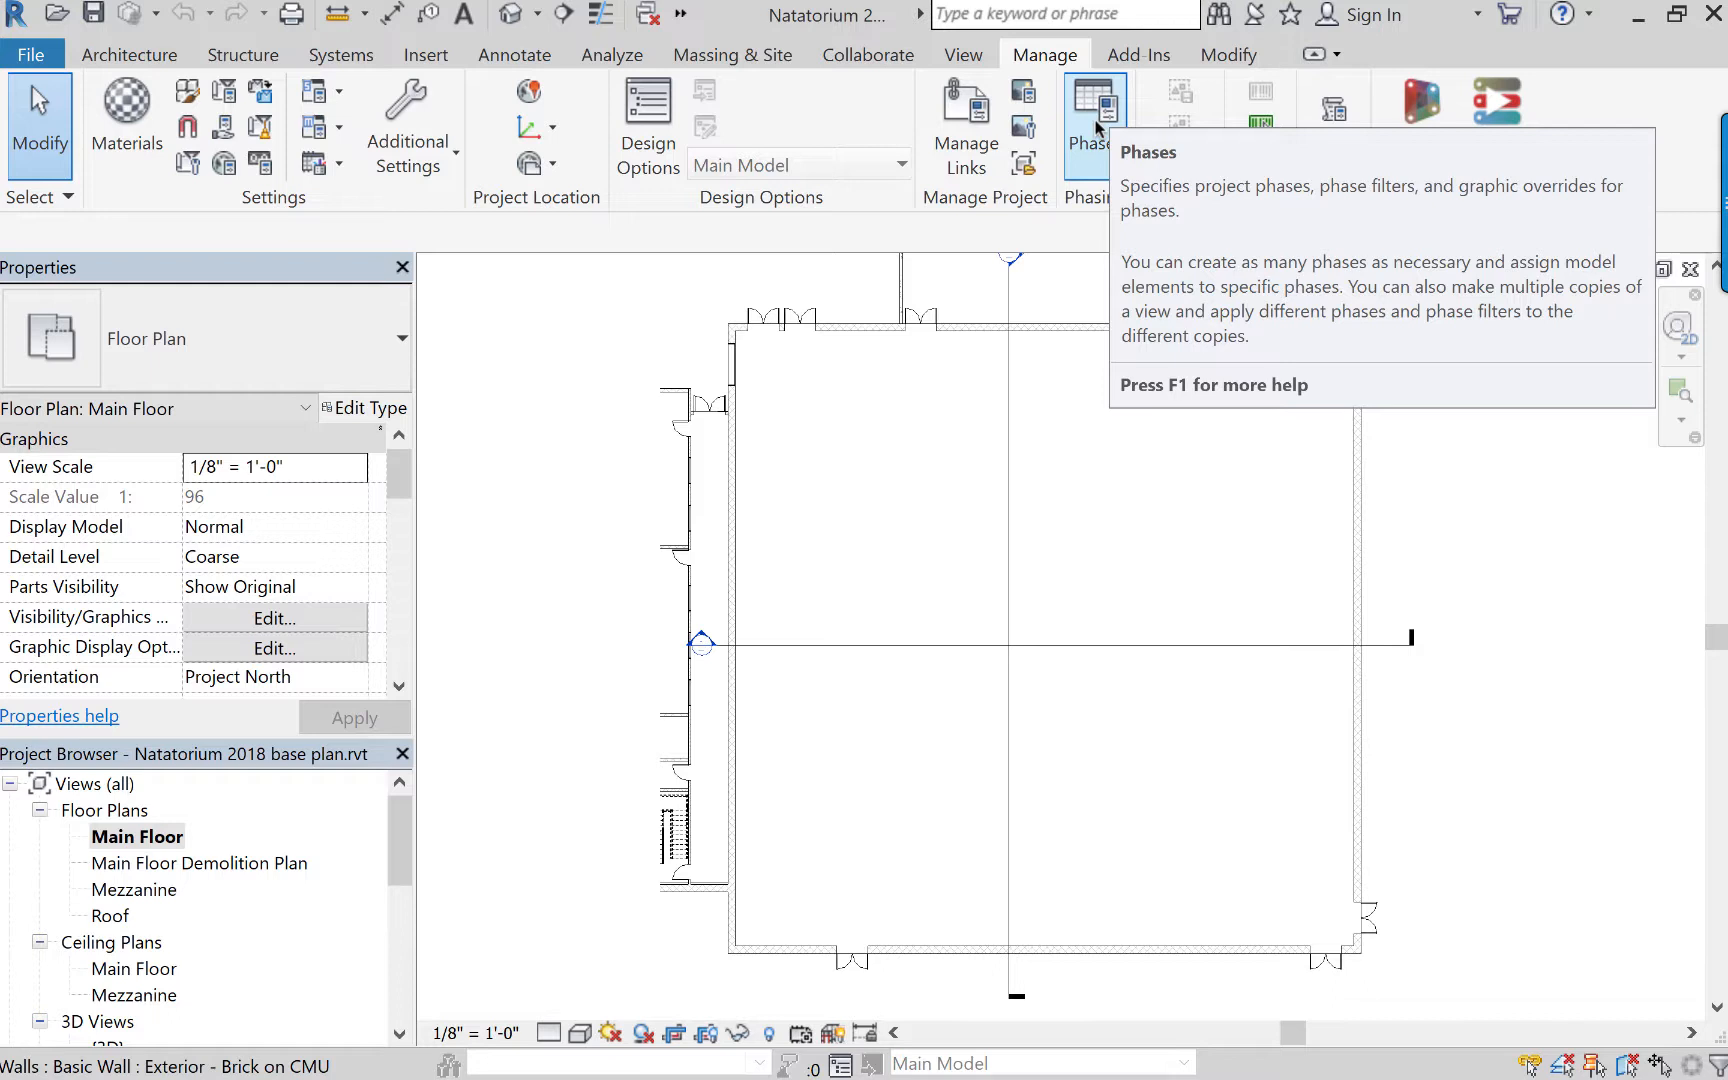
left_click(1097, 127)
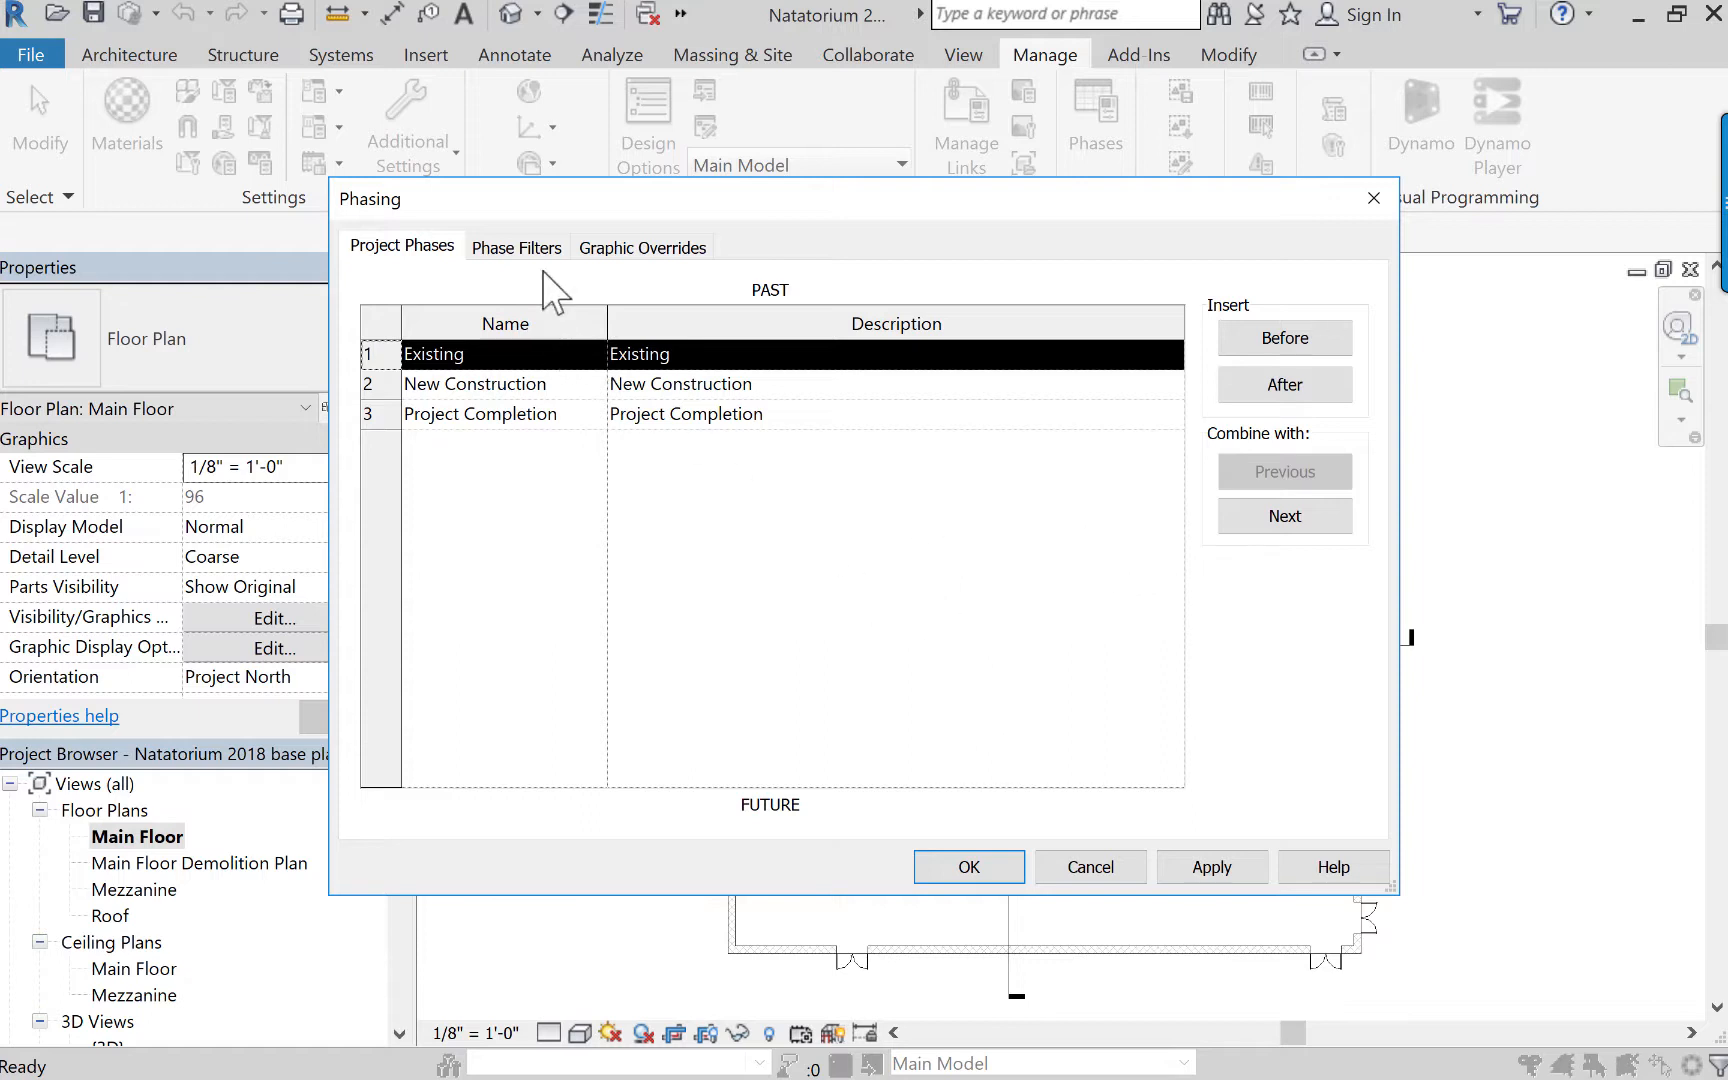
Examine the phase filters from Show All to Show Previous Phase, comparing their display rules, and close the phasing settings.
left_click(522, 250)
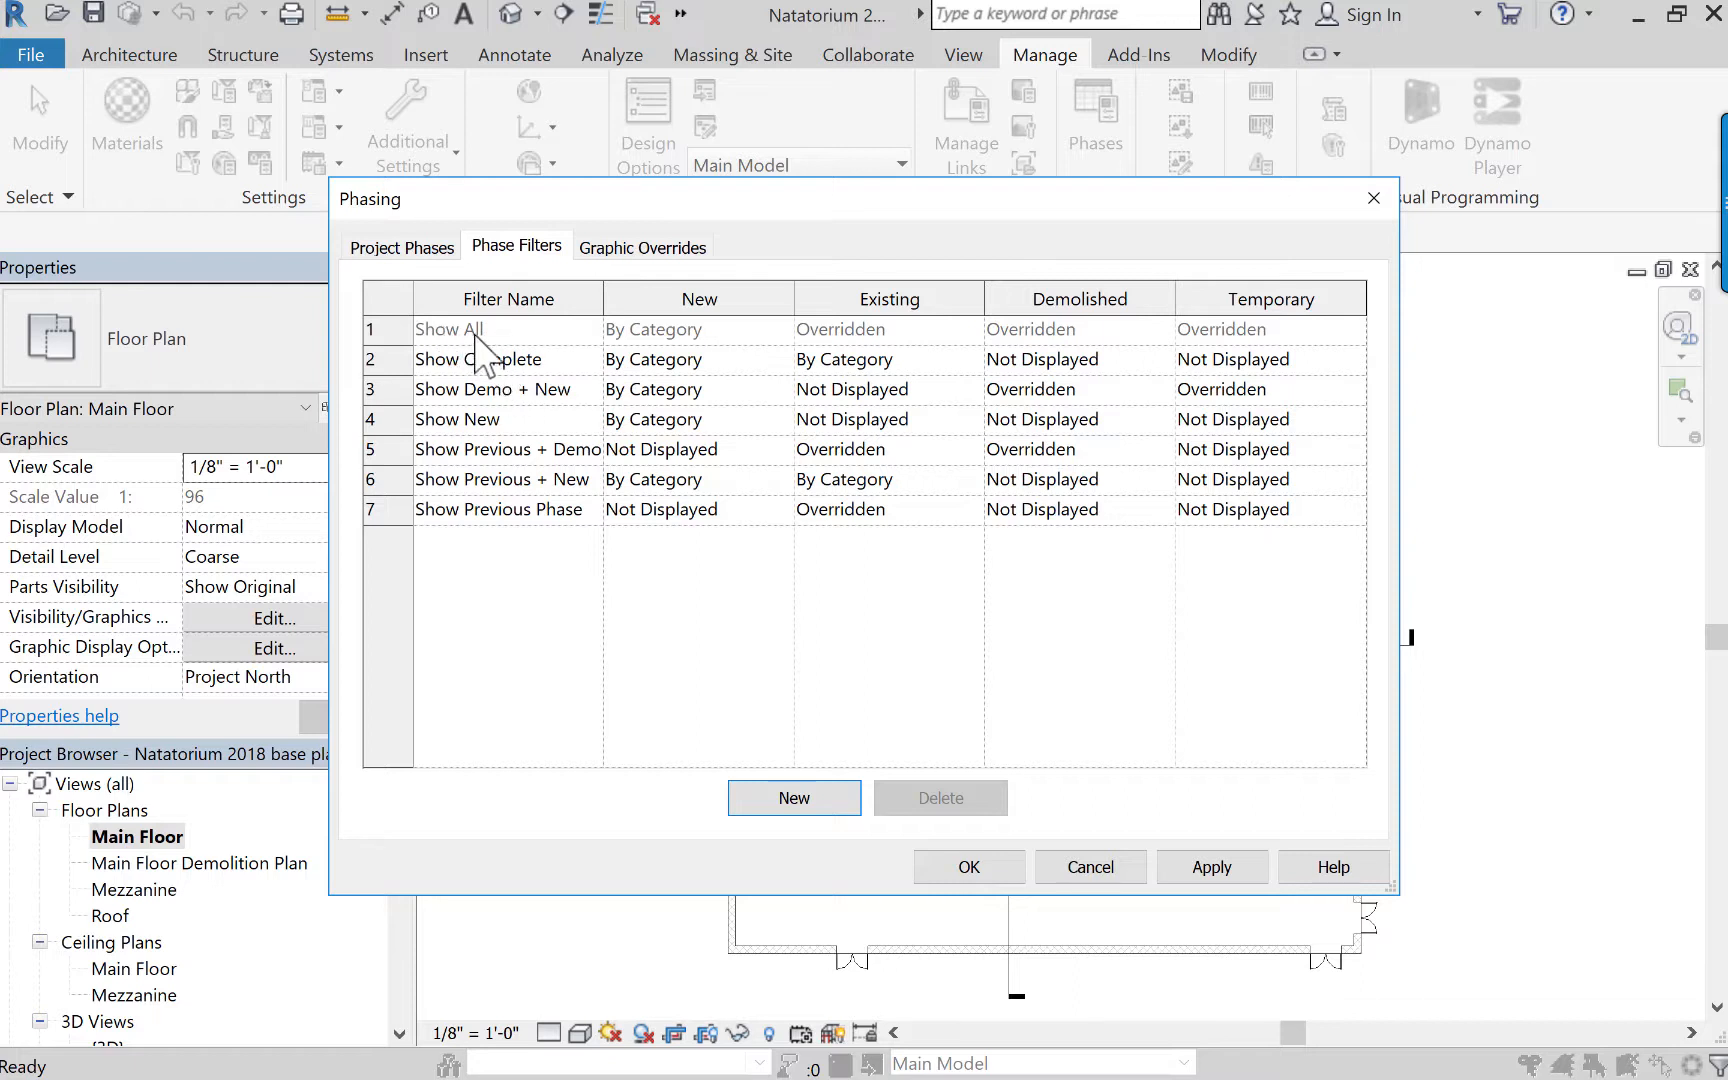
left_click(495, 358)
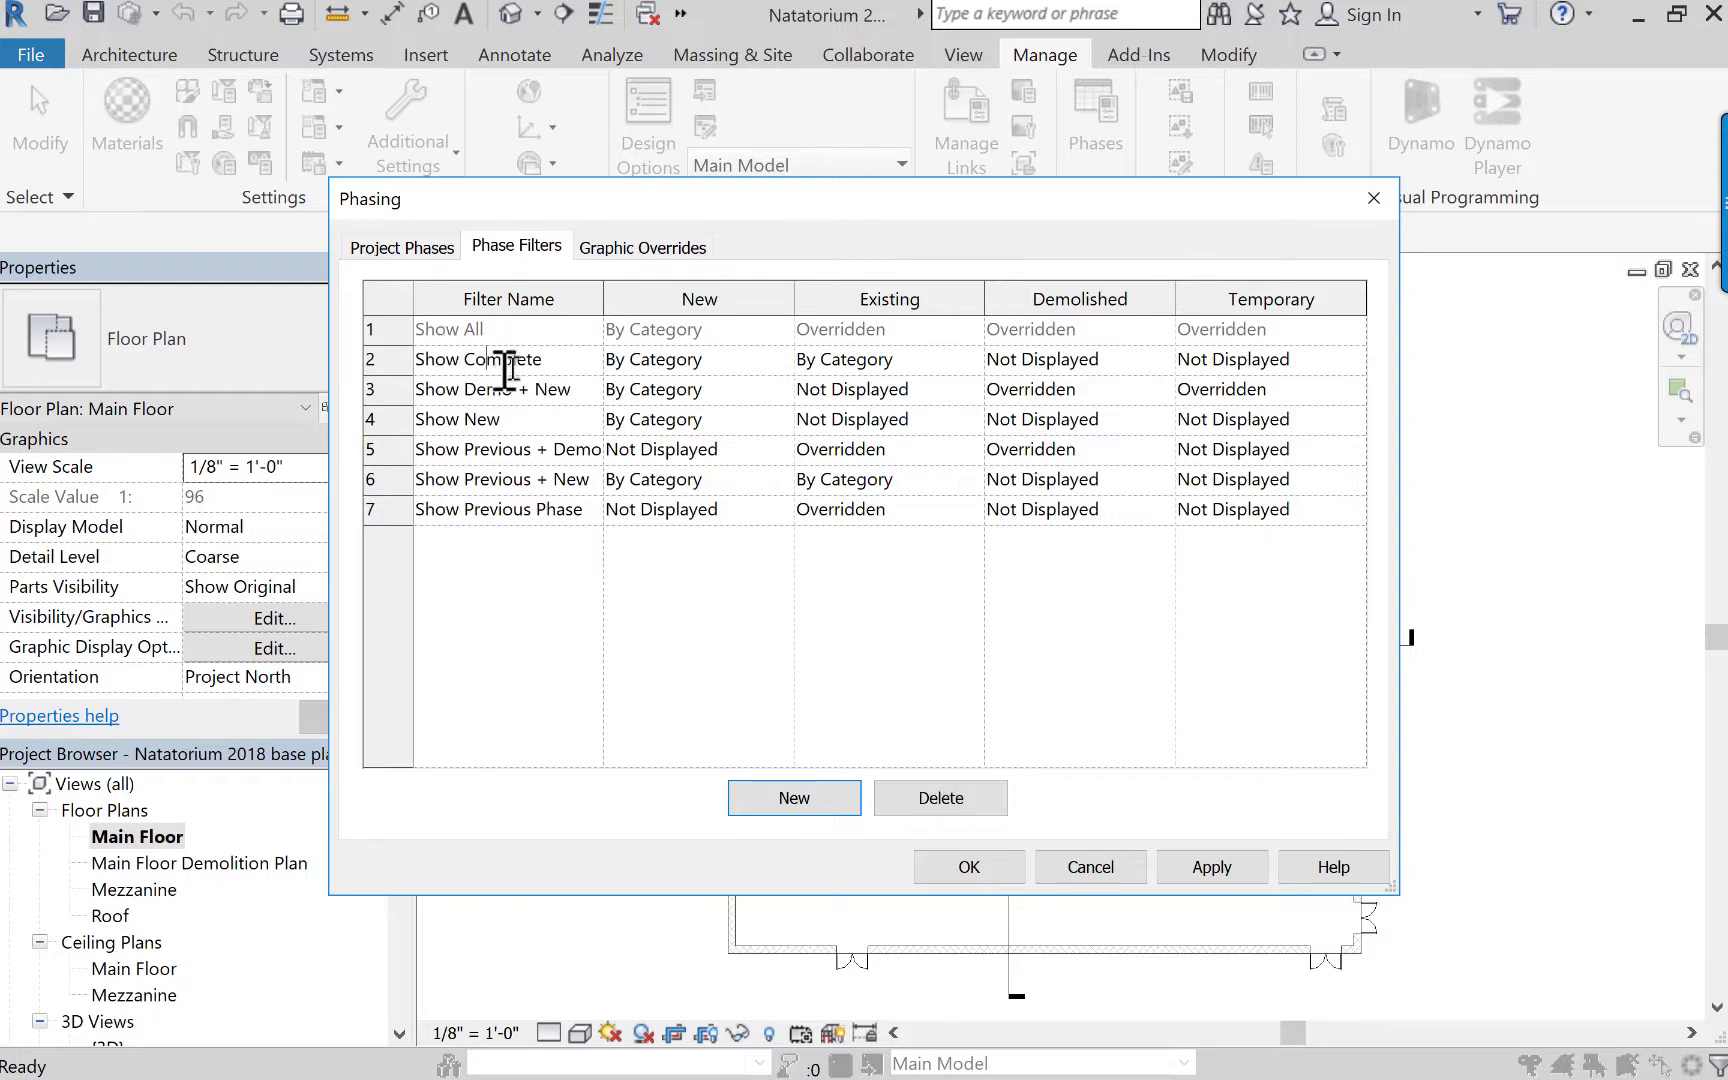
left_click_drag(544, 360, 418, 362)
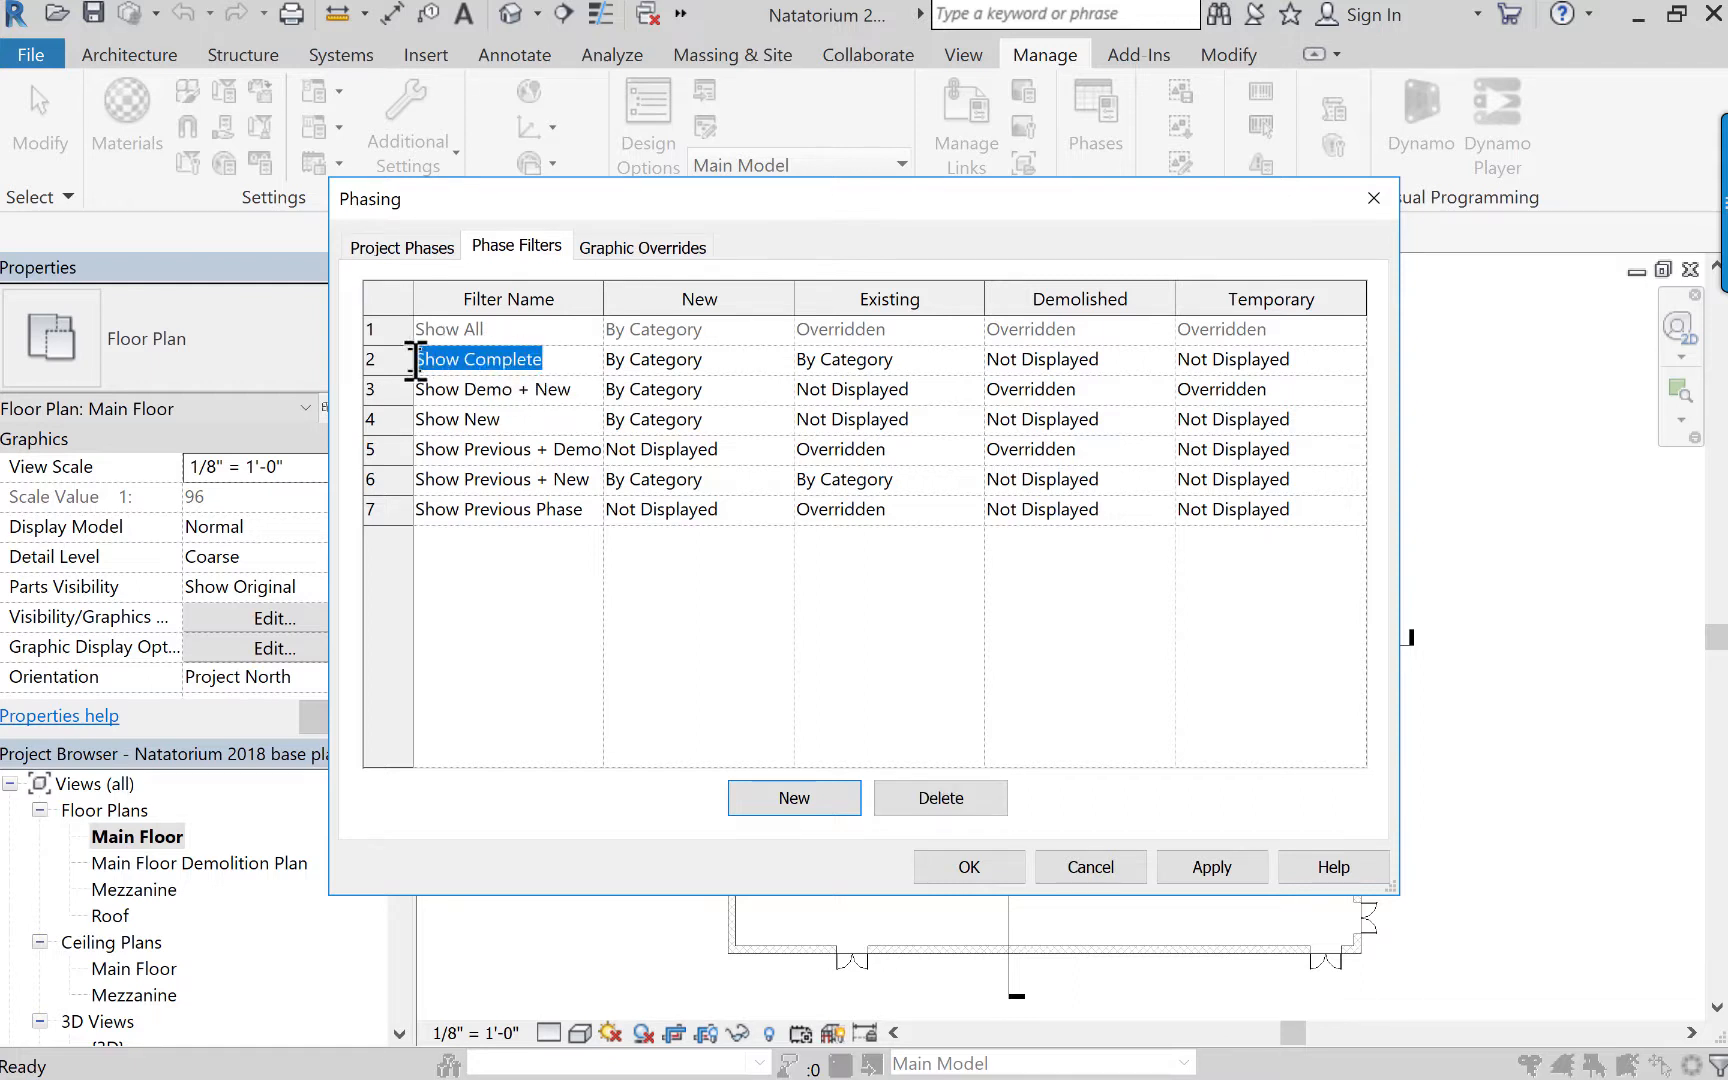
left_click(436, 389)
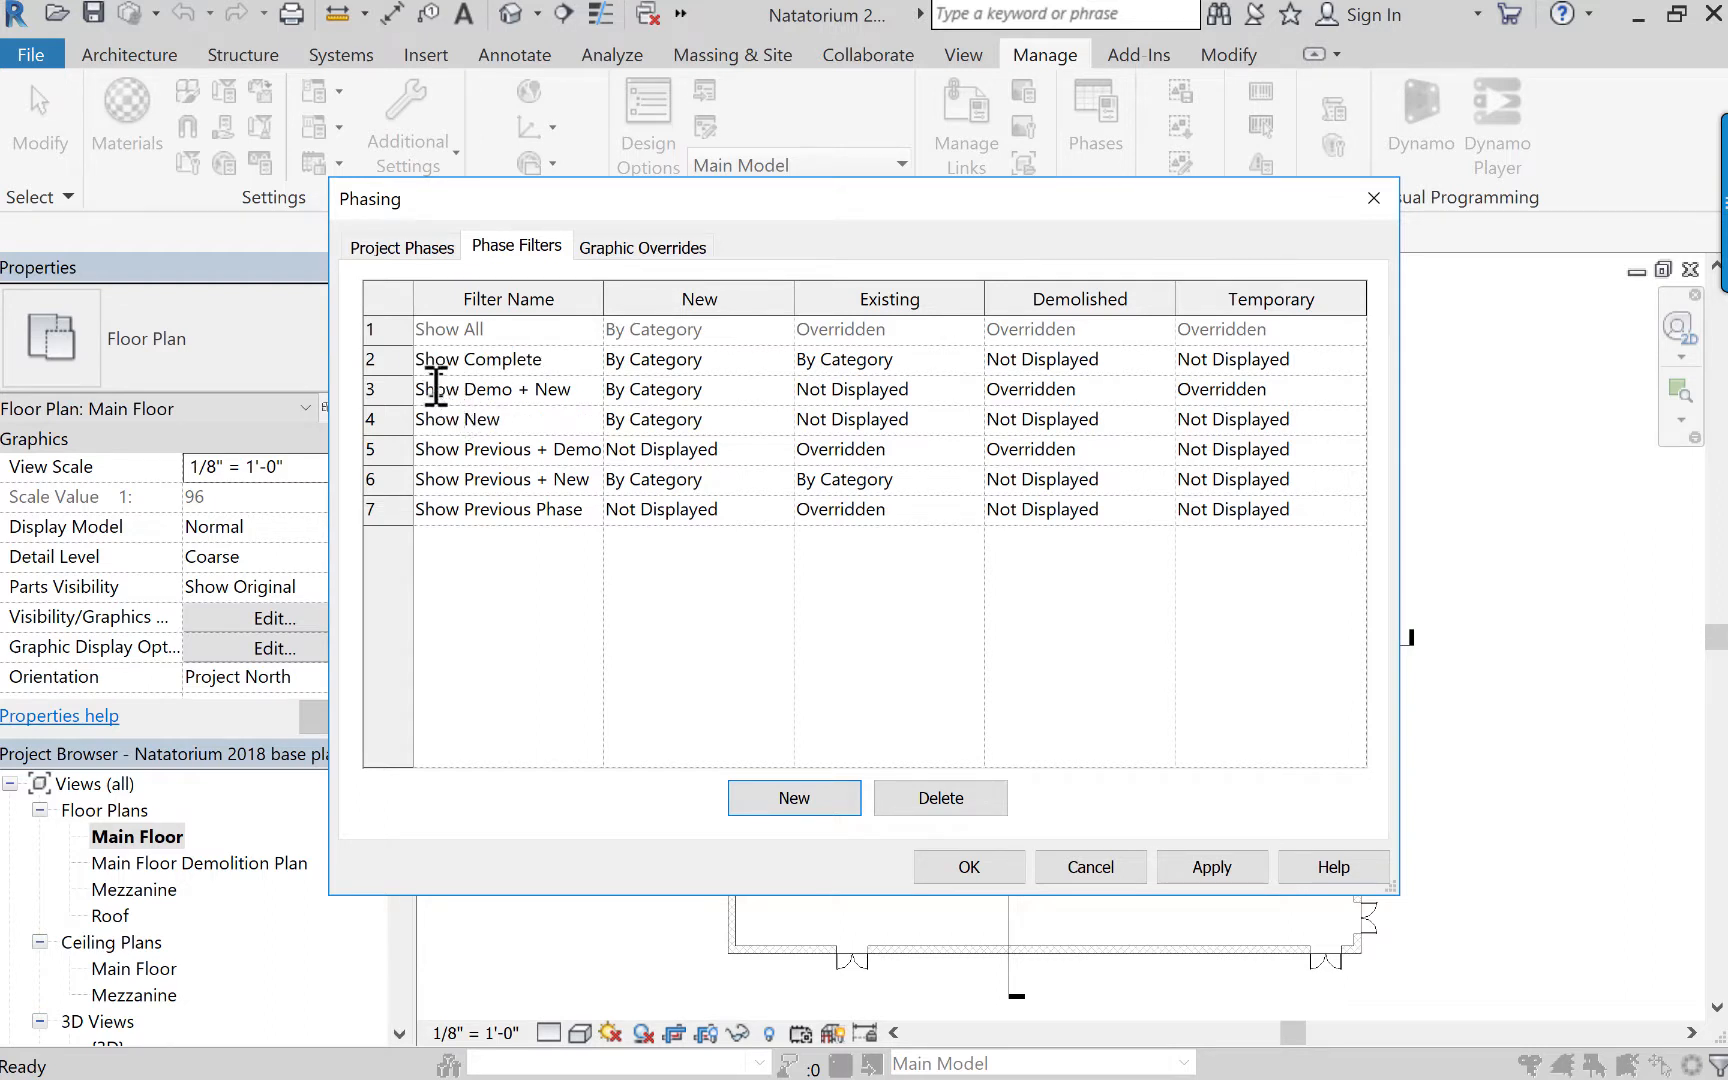
left_click_drag(419, 389, 522, 390)
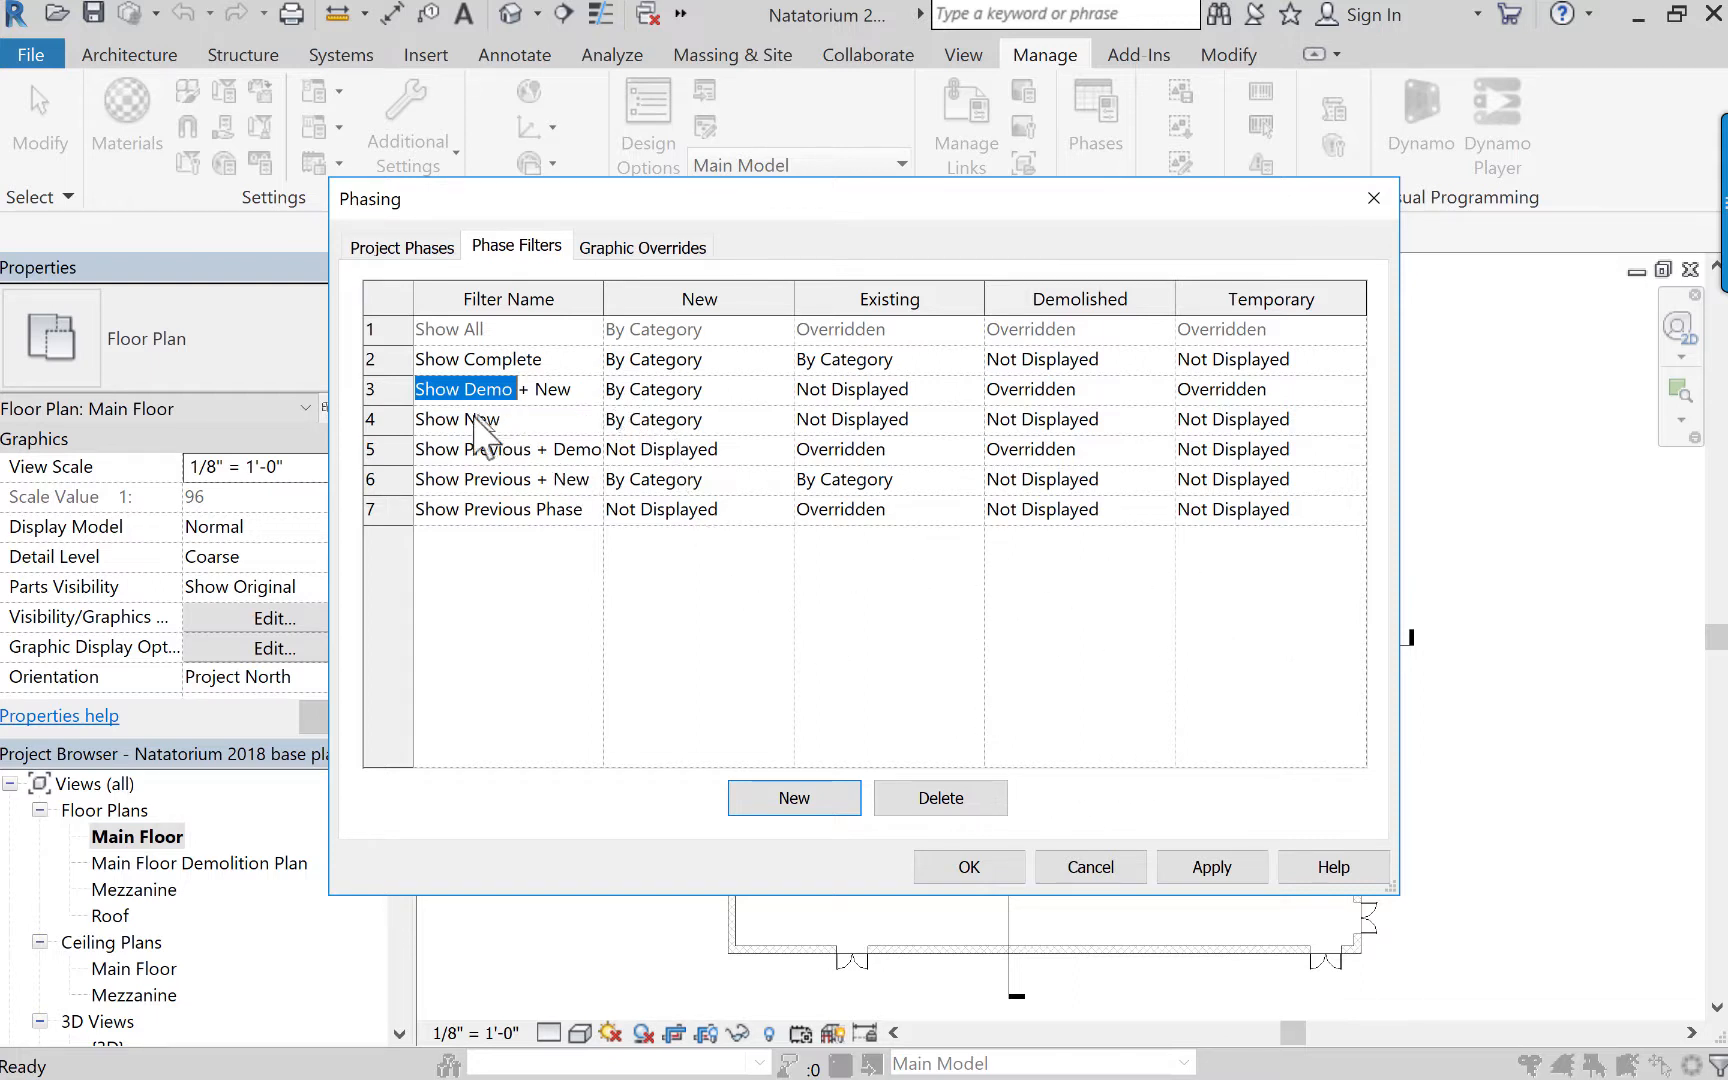
left_click(443, 418)
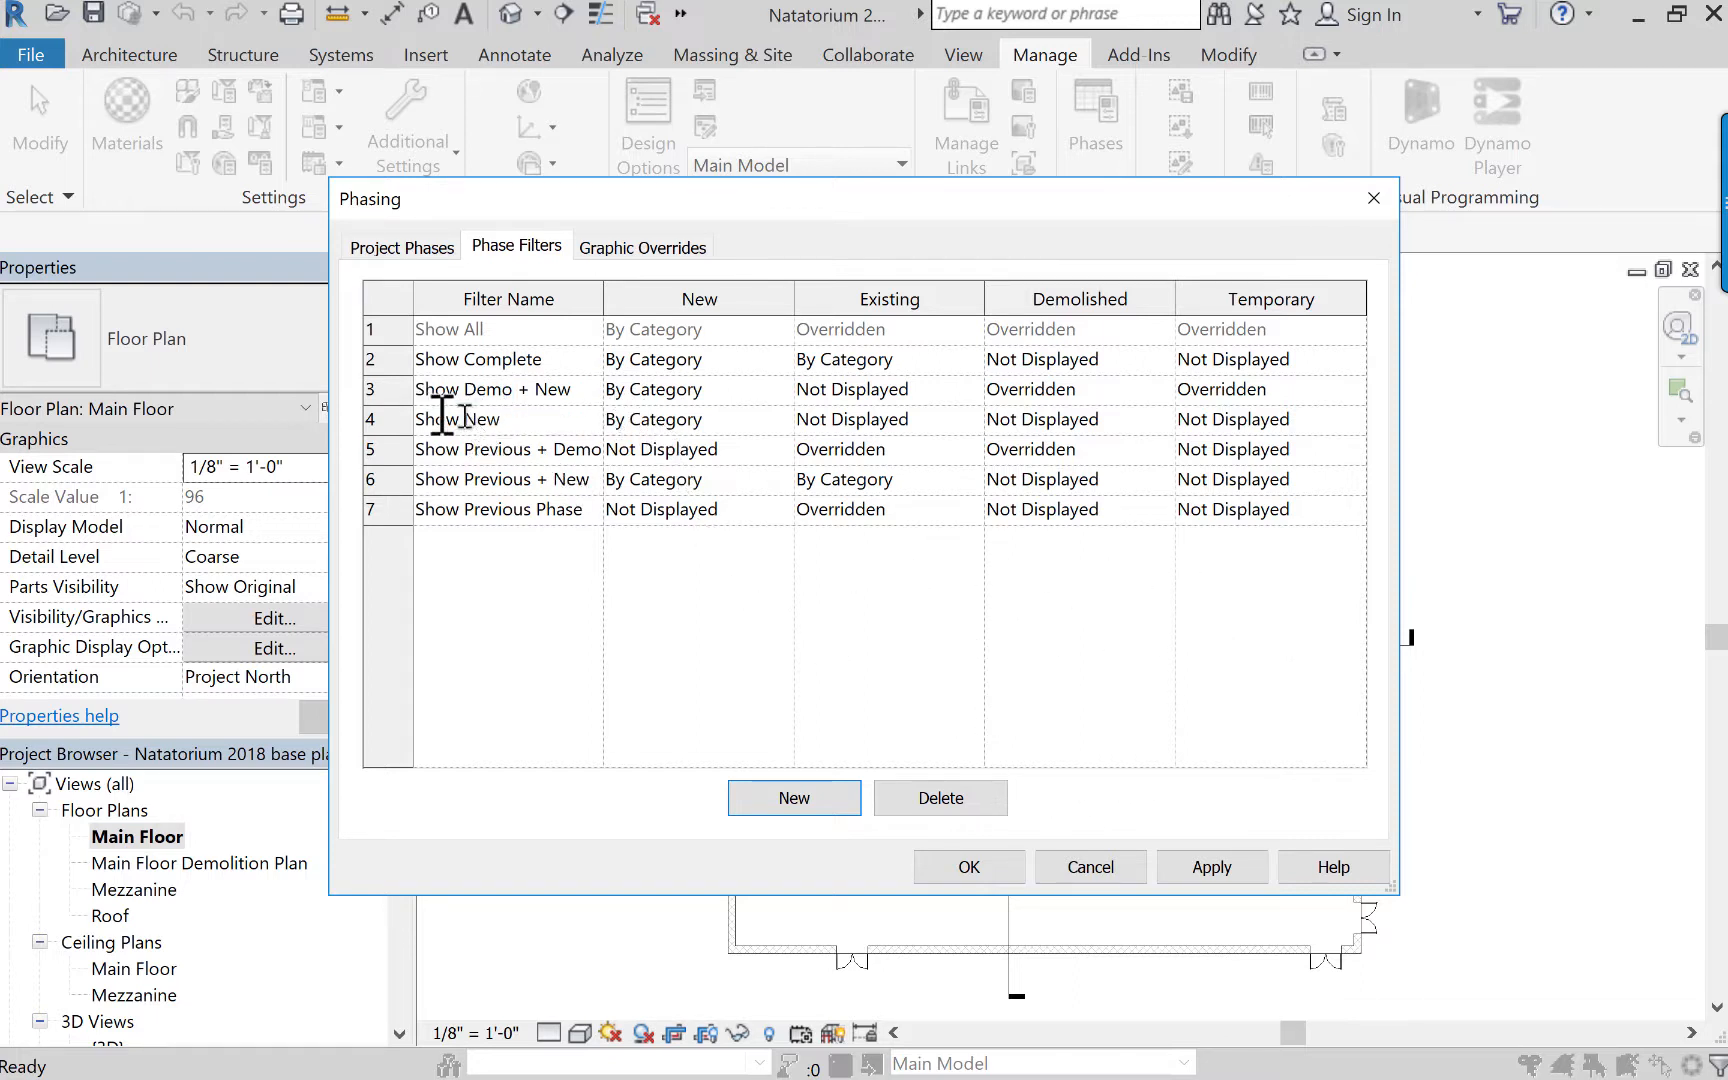
left_click(400, 479)
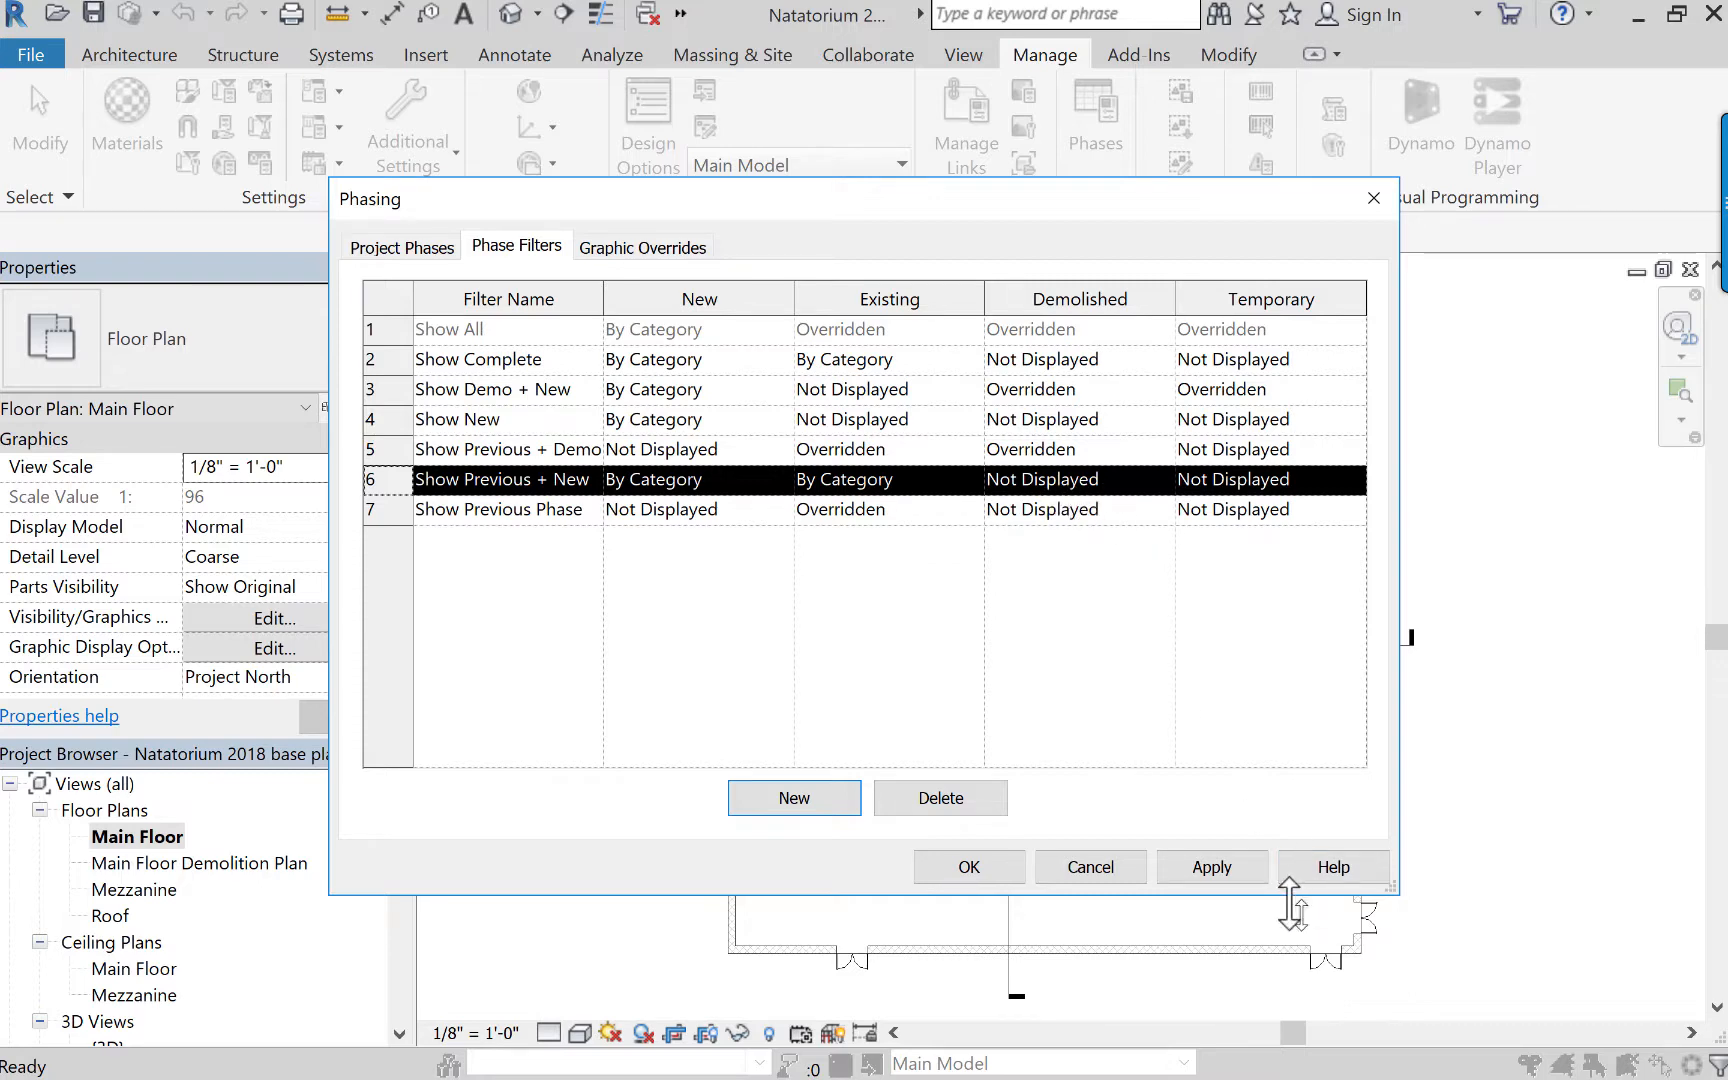
left_click(1000, 872)
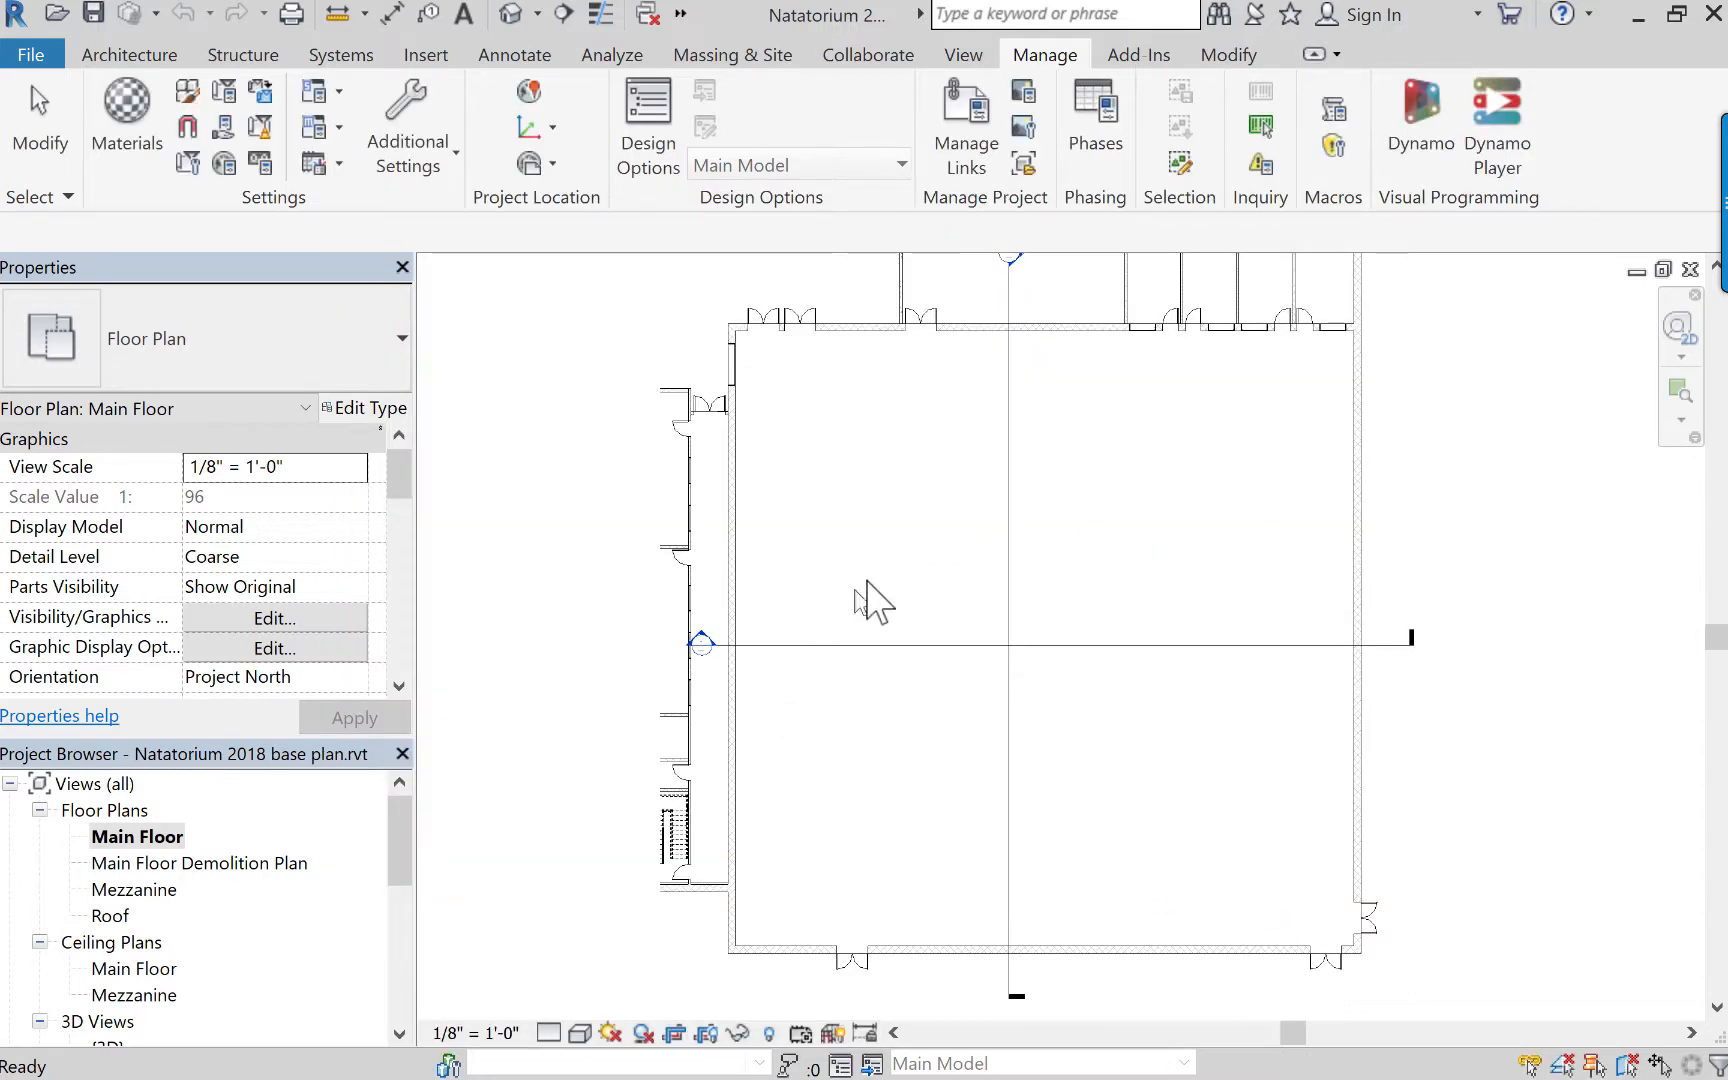
Demolish the 72" x 84" double-flush door in the pool hall's right exterior wall, near the lower-right corner of the plan.
scroll(1309, 936, "down", 1)
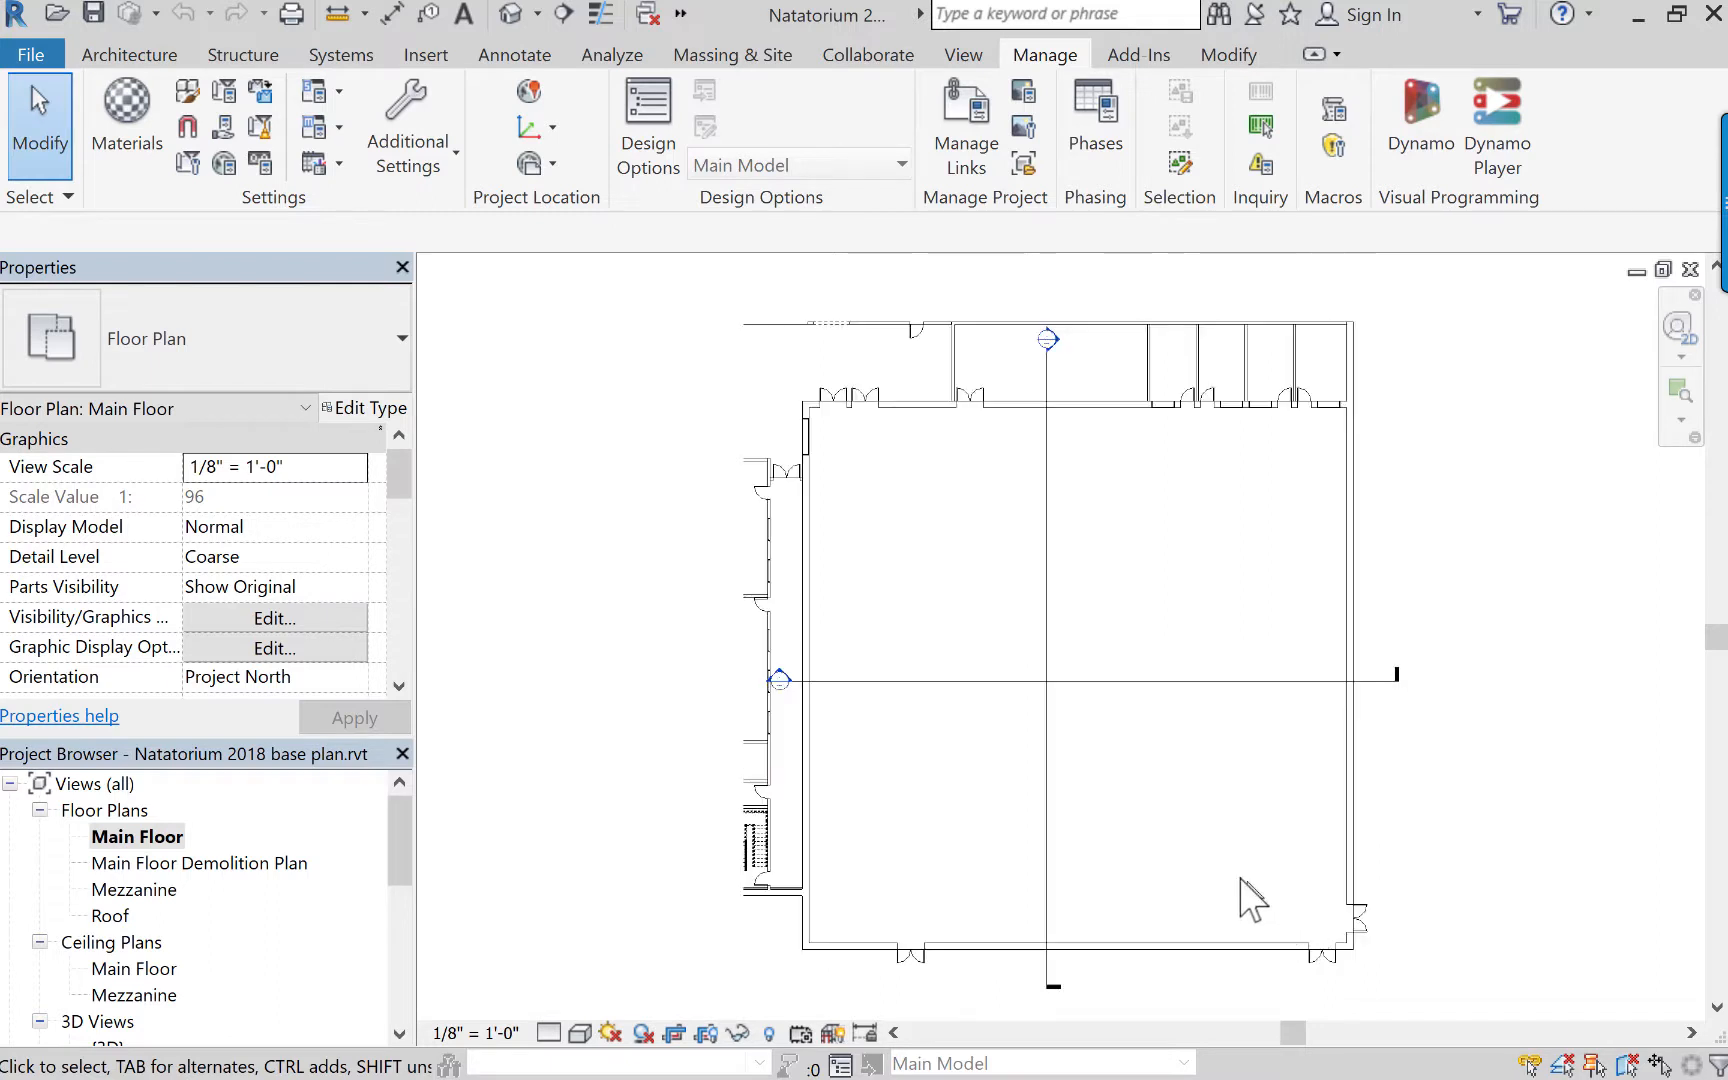
scroll(1215, 862, "down", 1)
scroll(1203, 852, "up", 5)
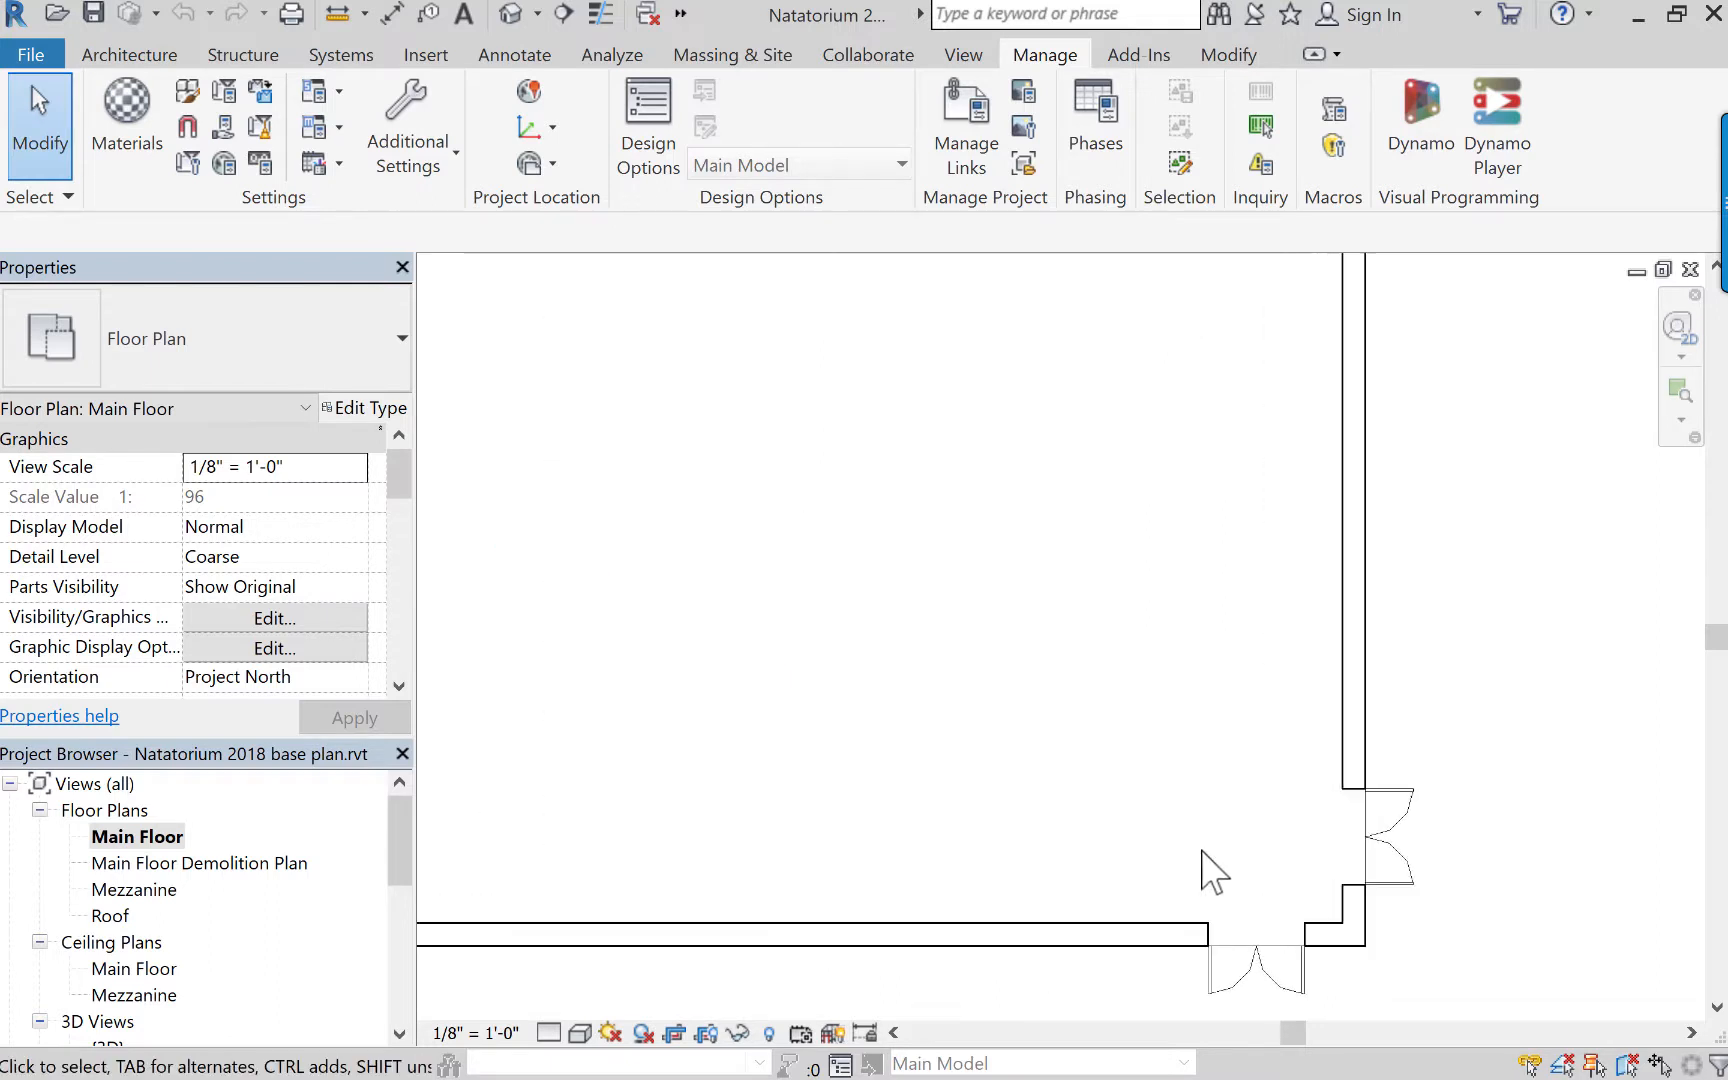
middle_click_drag(1213, 870, 972, 687)
scroll(983, 609, "up", 3)
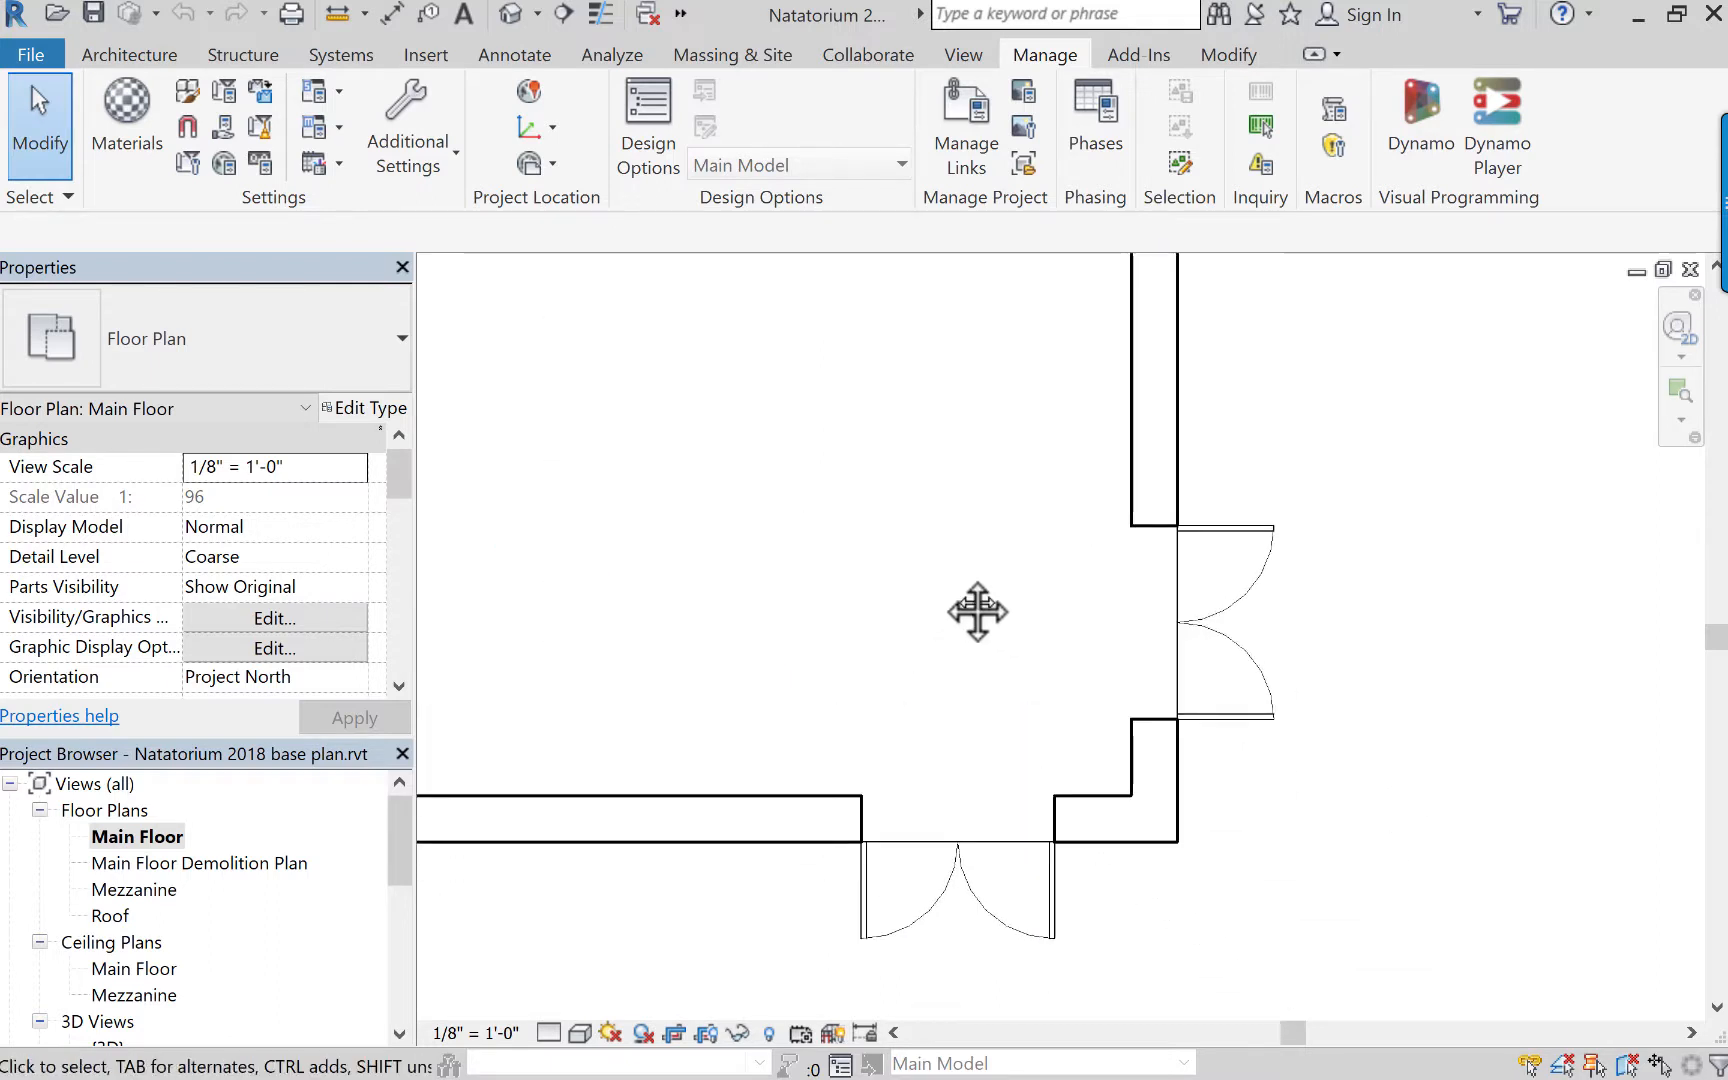
middle_click_drag(977, 612, 899, 571)
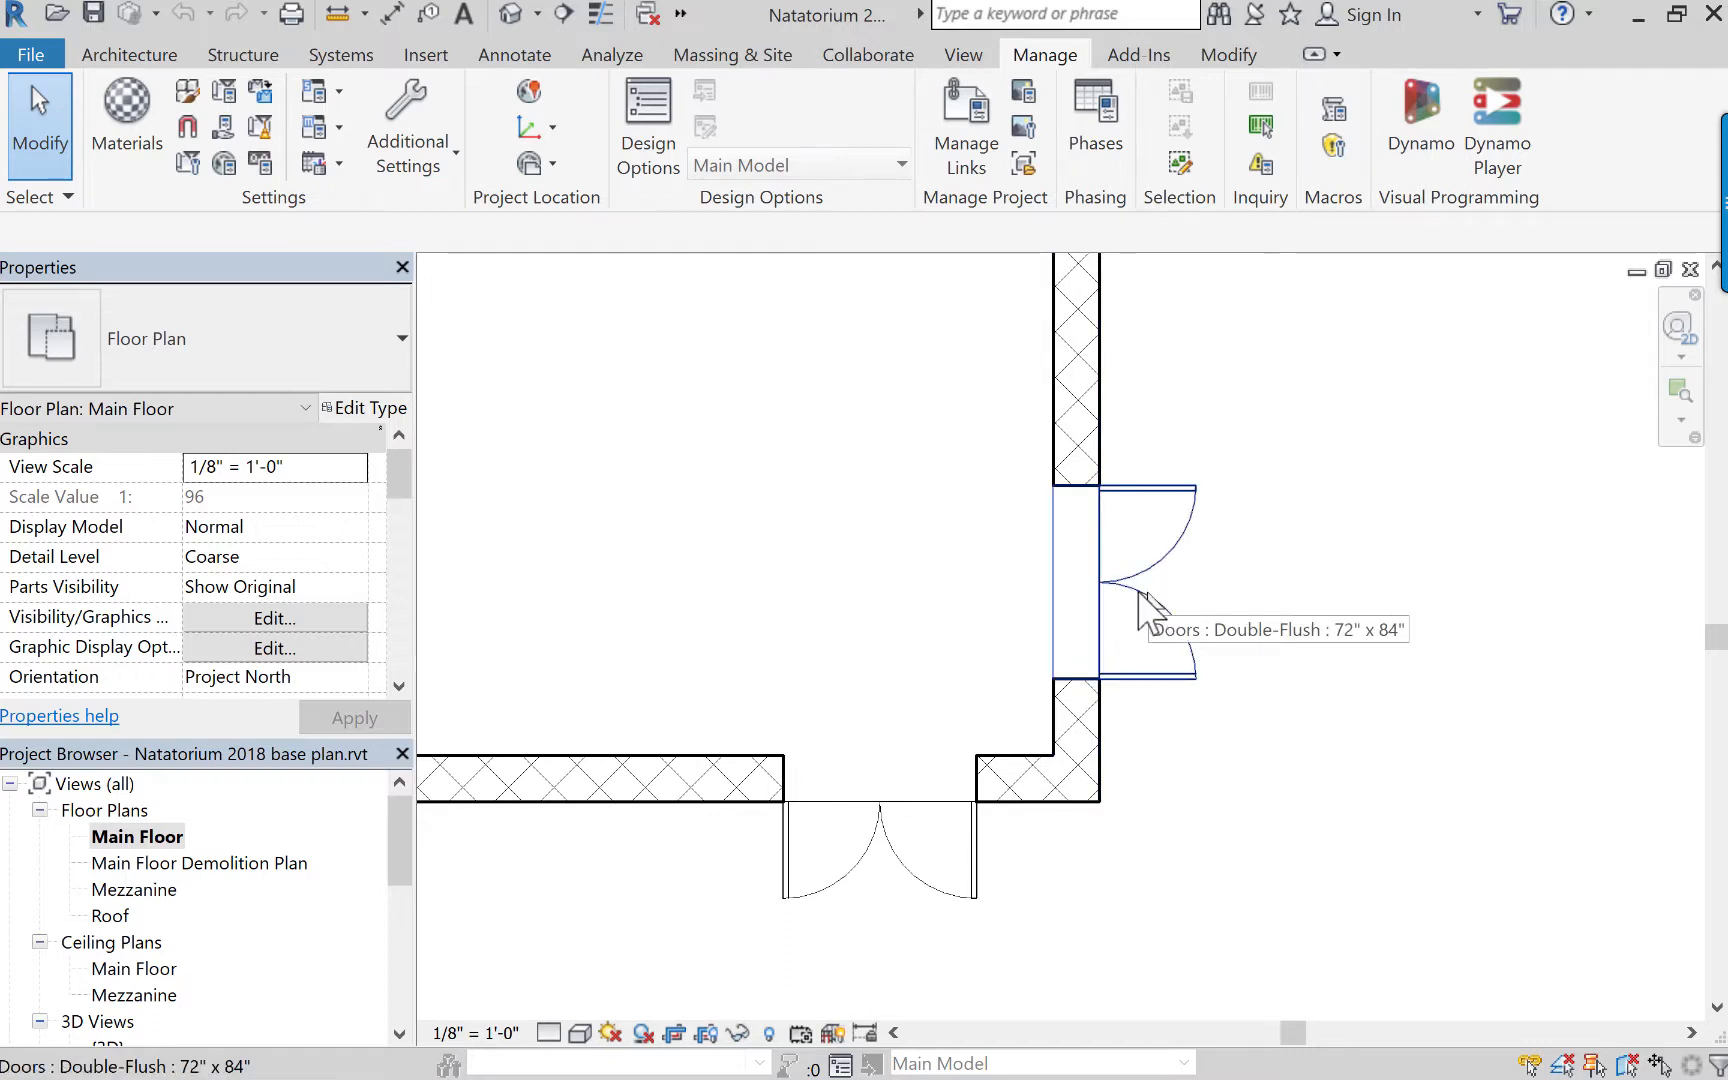
left_click(1228, 56)
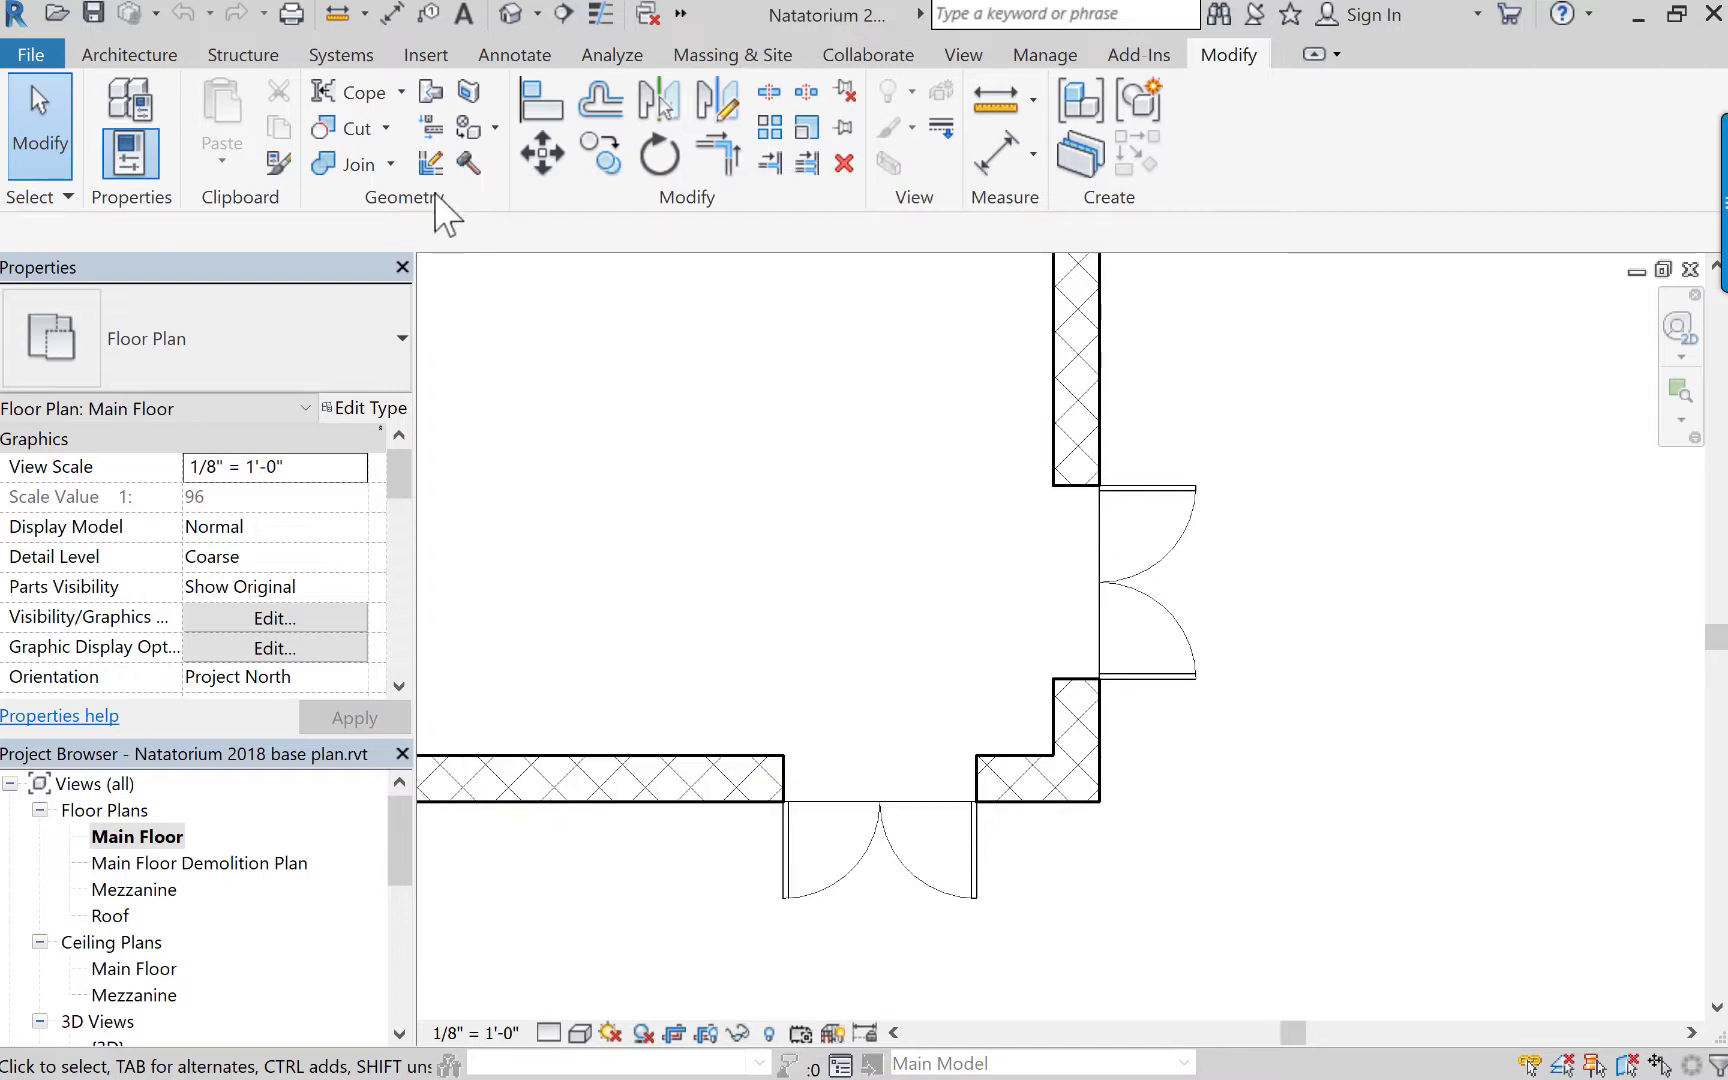
left_click(466, 161)
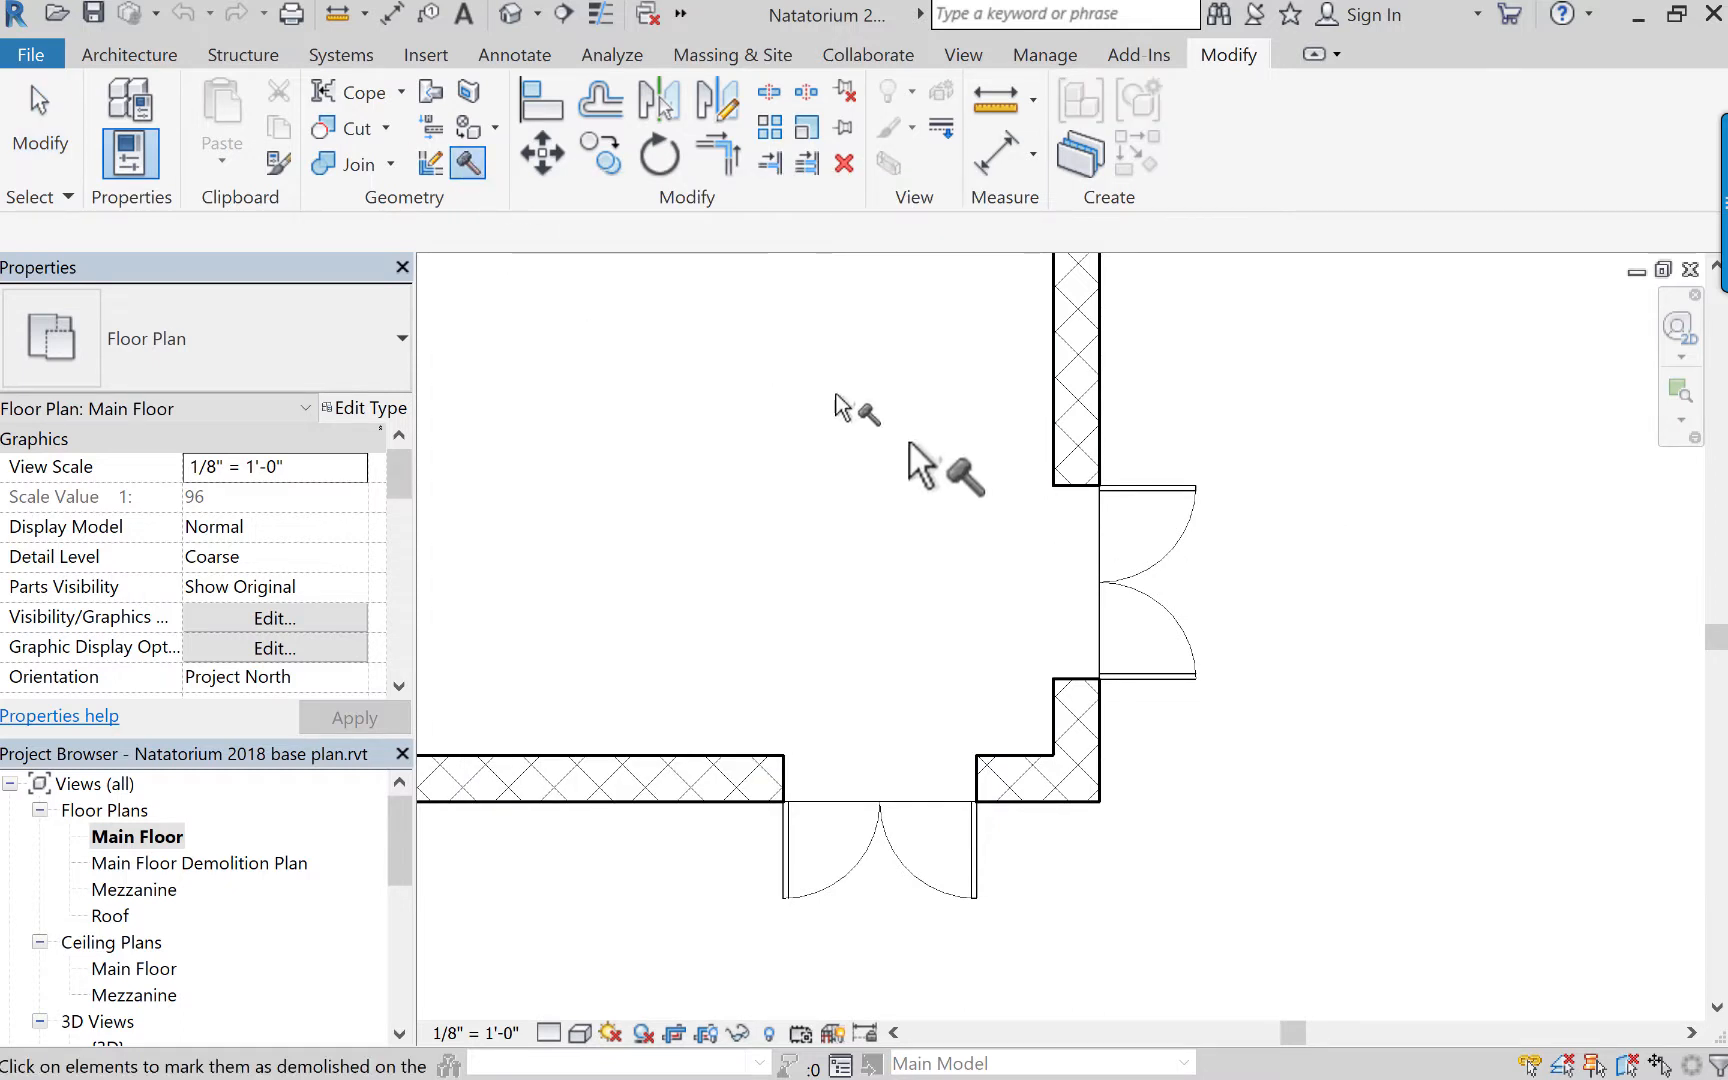
left_click(1168, 488)
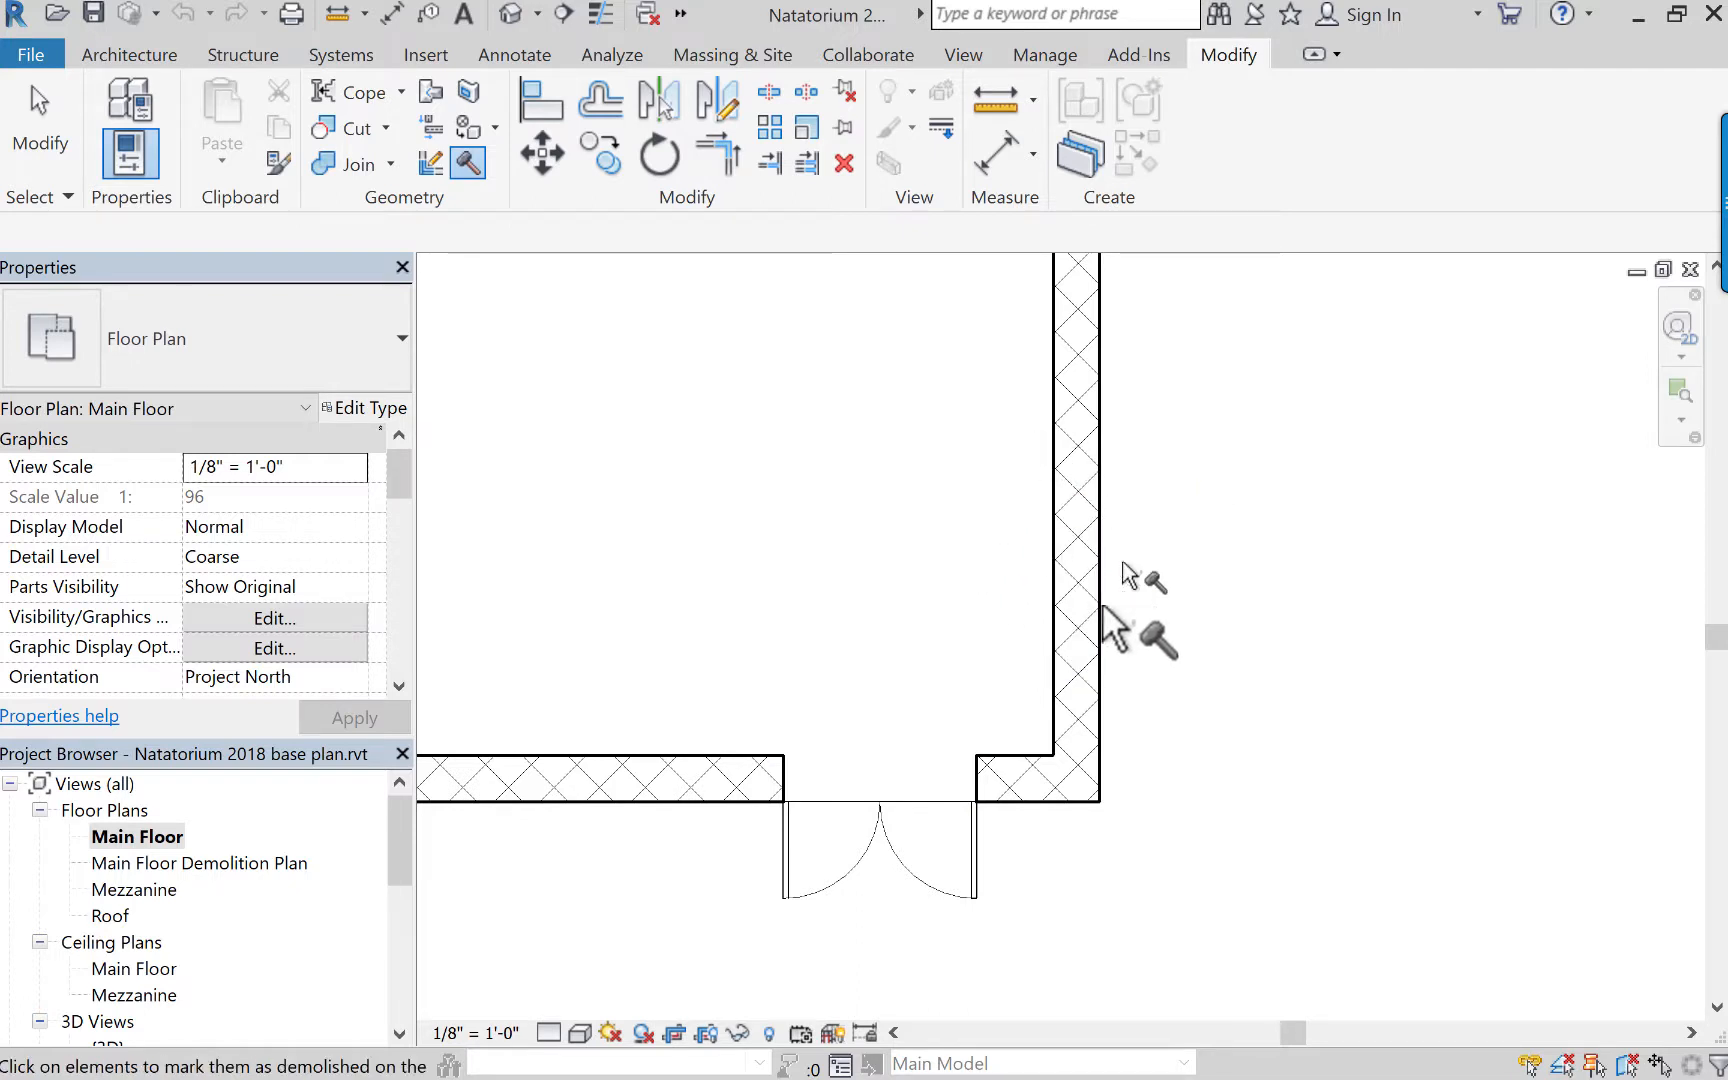
left_click(40, 130)
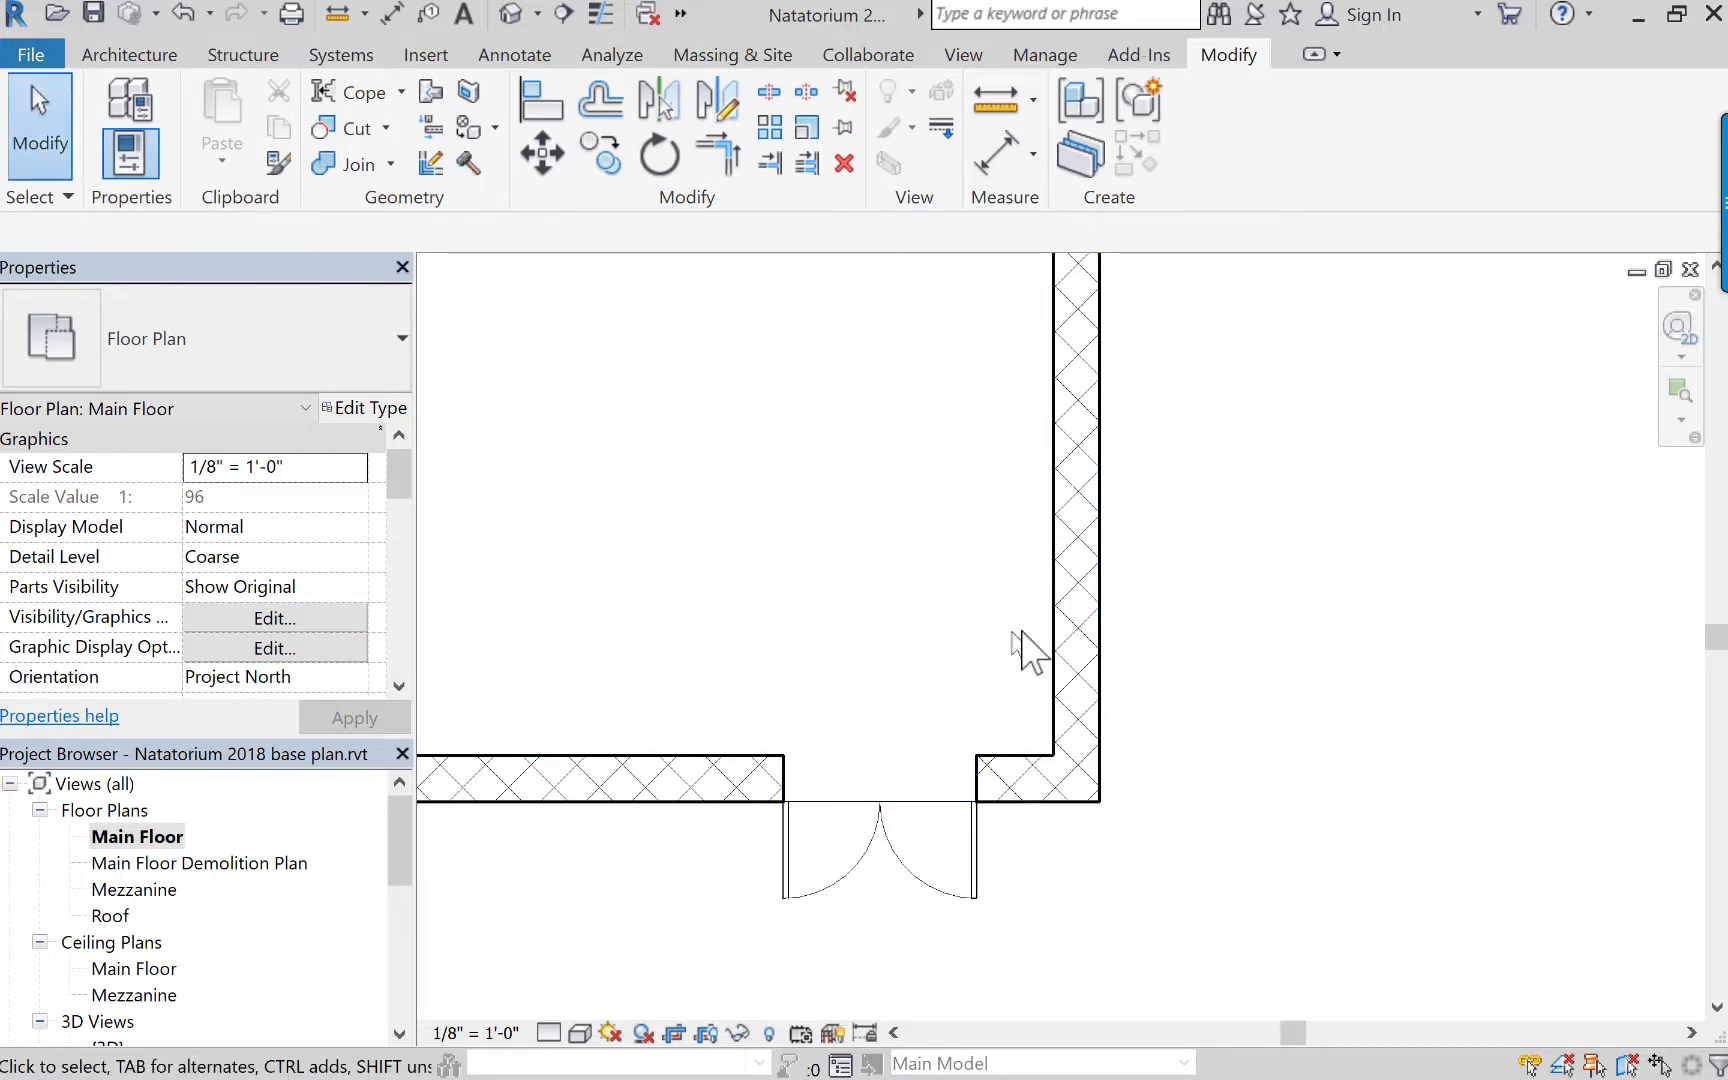
Select and examine the infill wall segment at the demolished door's former opening.
left_click(1058, 525)
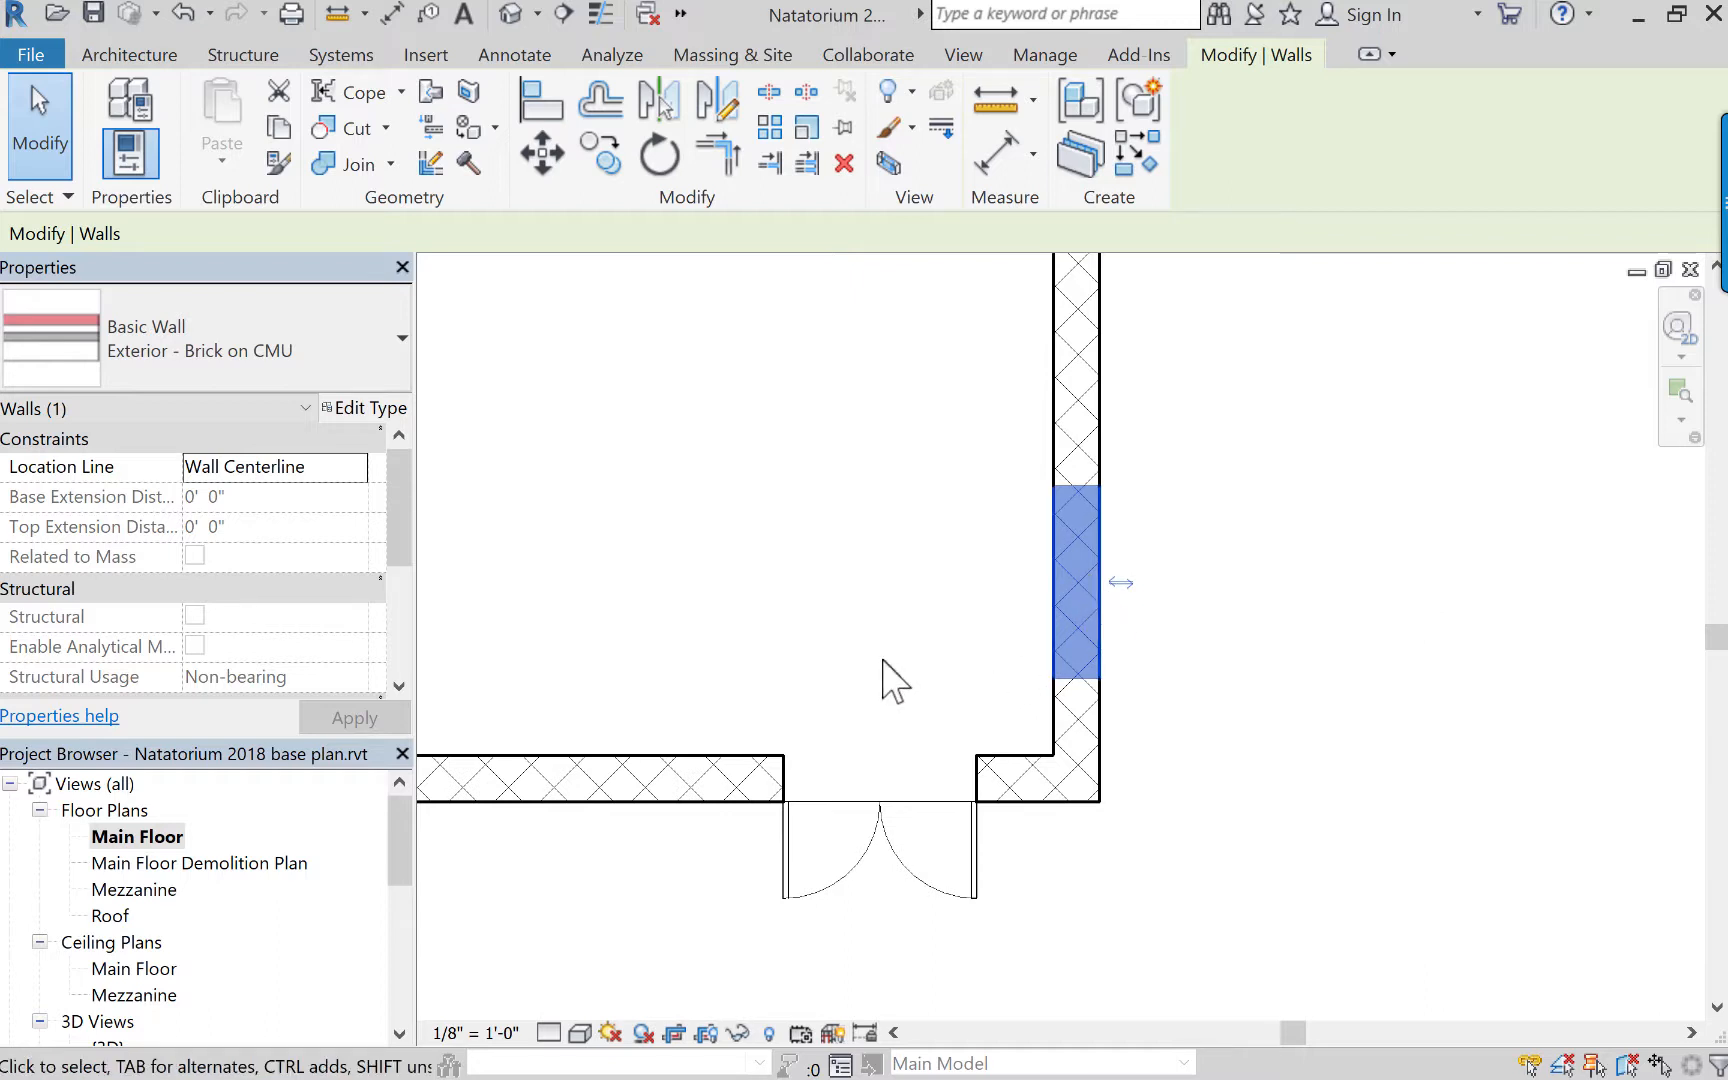
scroll(805, 650, "up", 2)
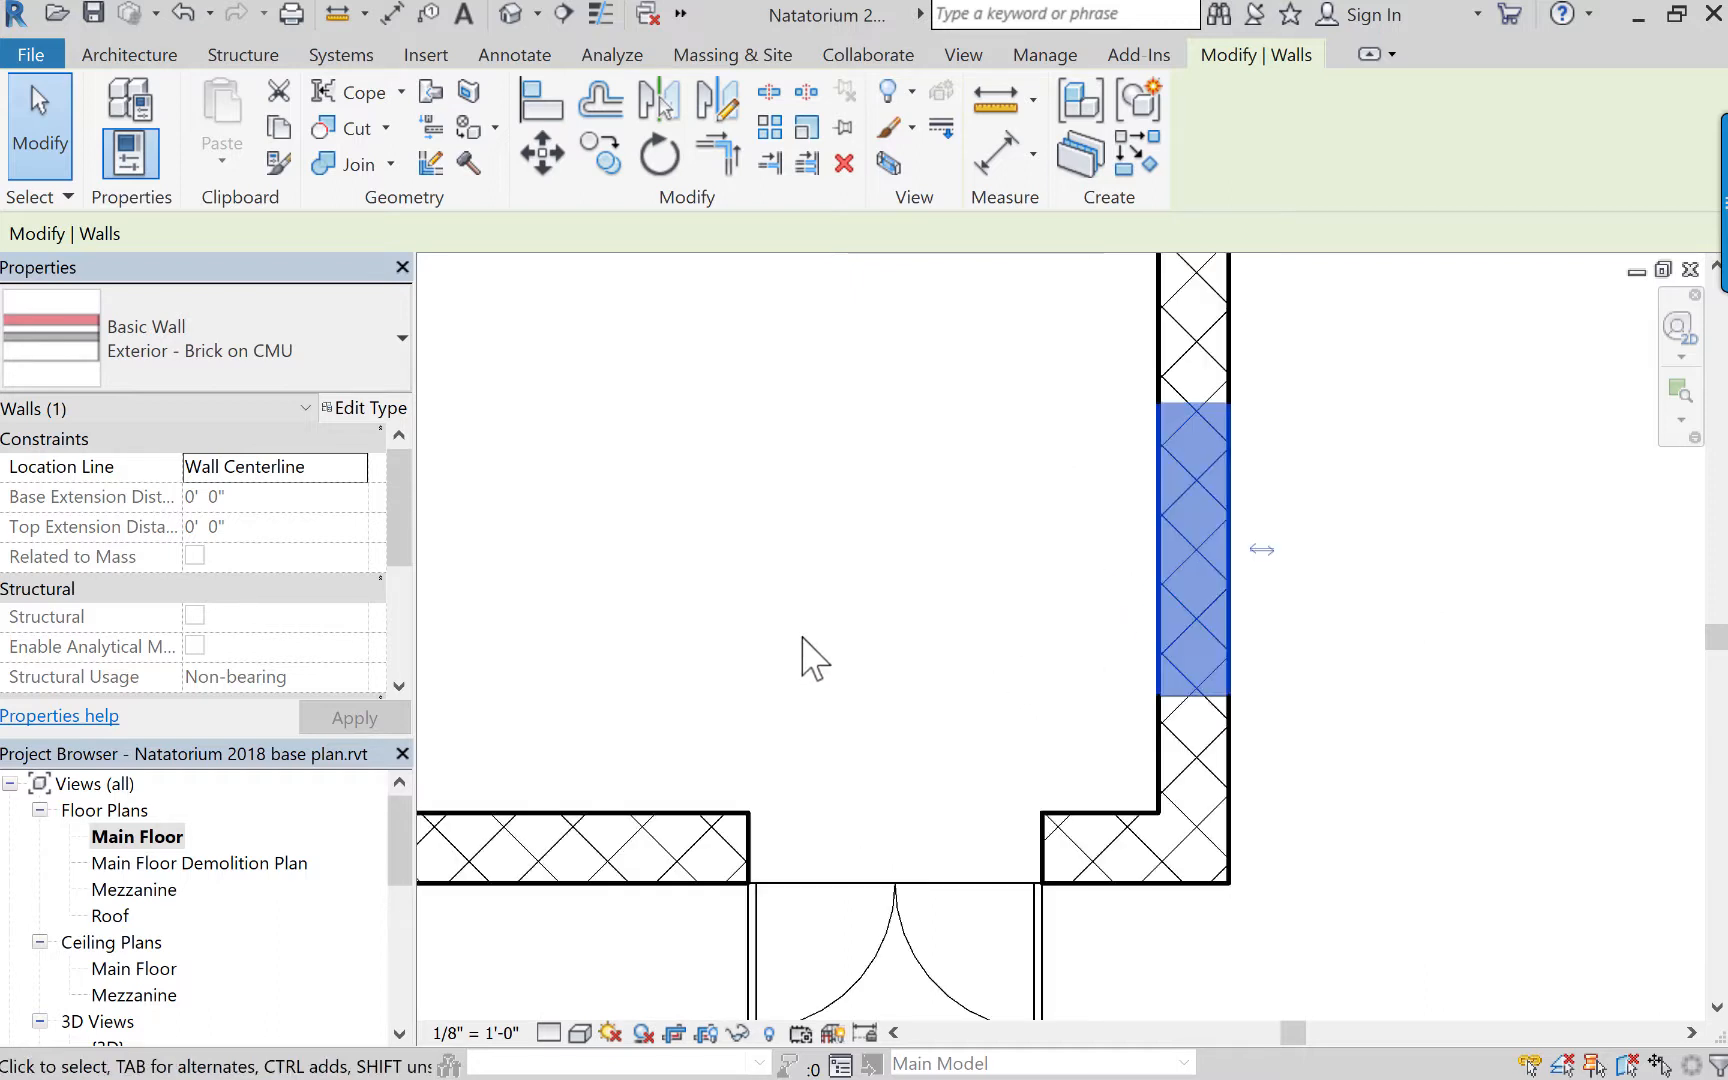
scroll(877, 697, "down", 4)
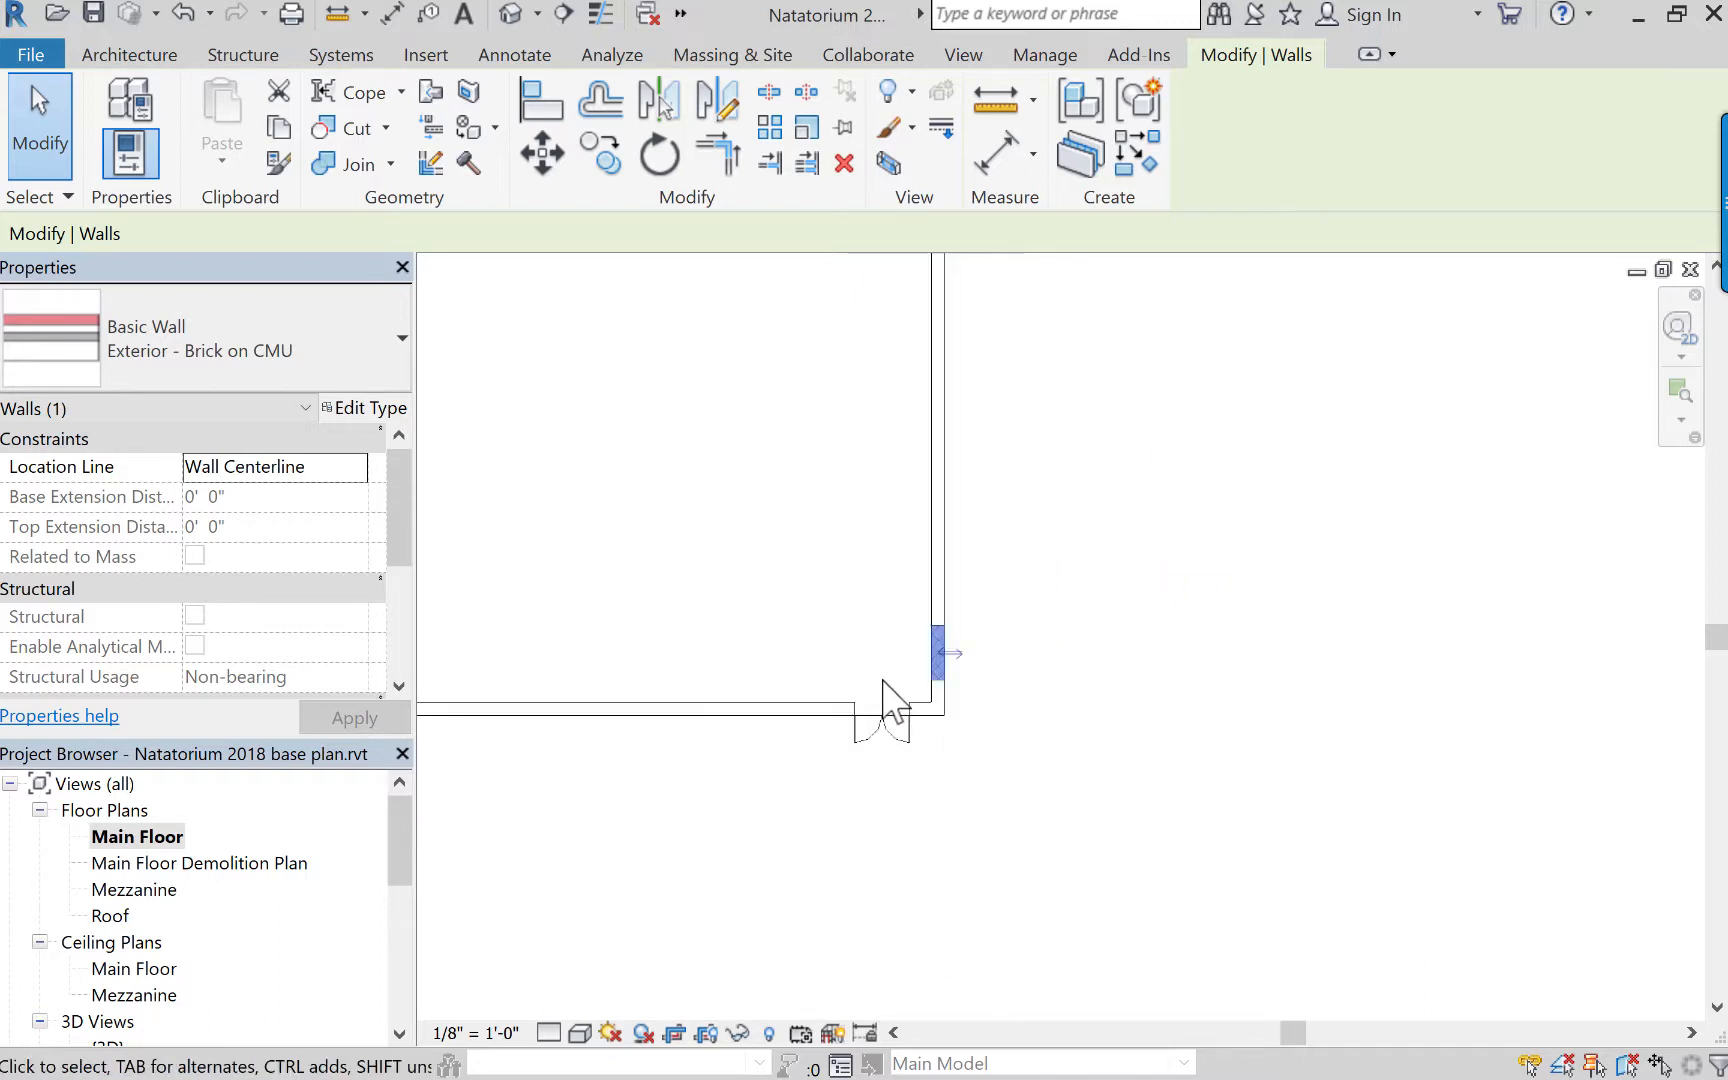
middle_click_drag(883, 706, 1340, 692)
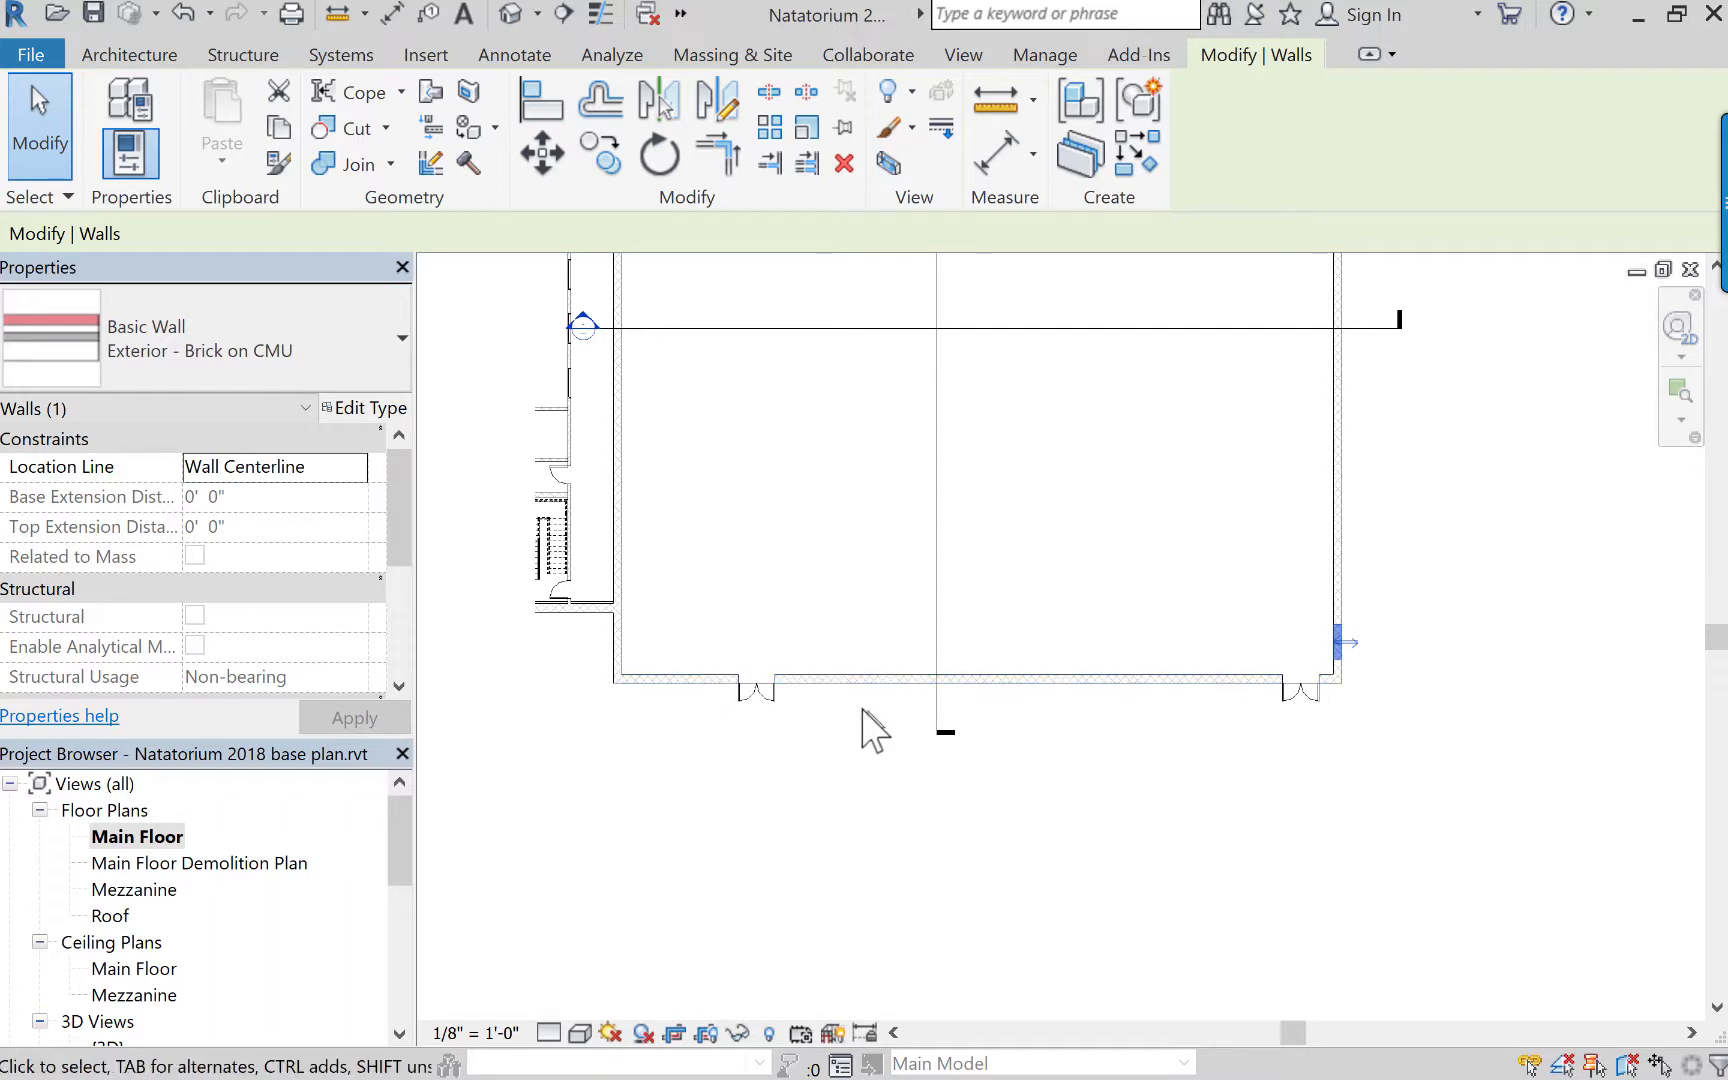
Demolish the fixed windows in the pool hall's upper wall, between and beside the single doors.
middle_click_drag(722, 608, 680, 915)
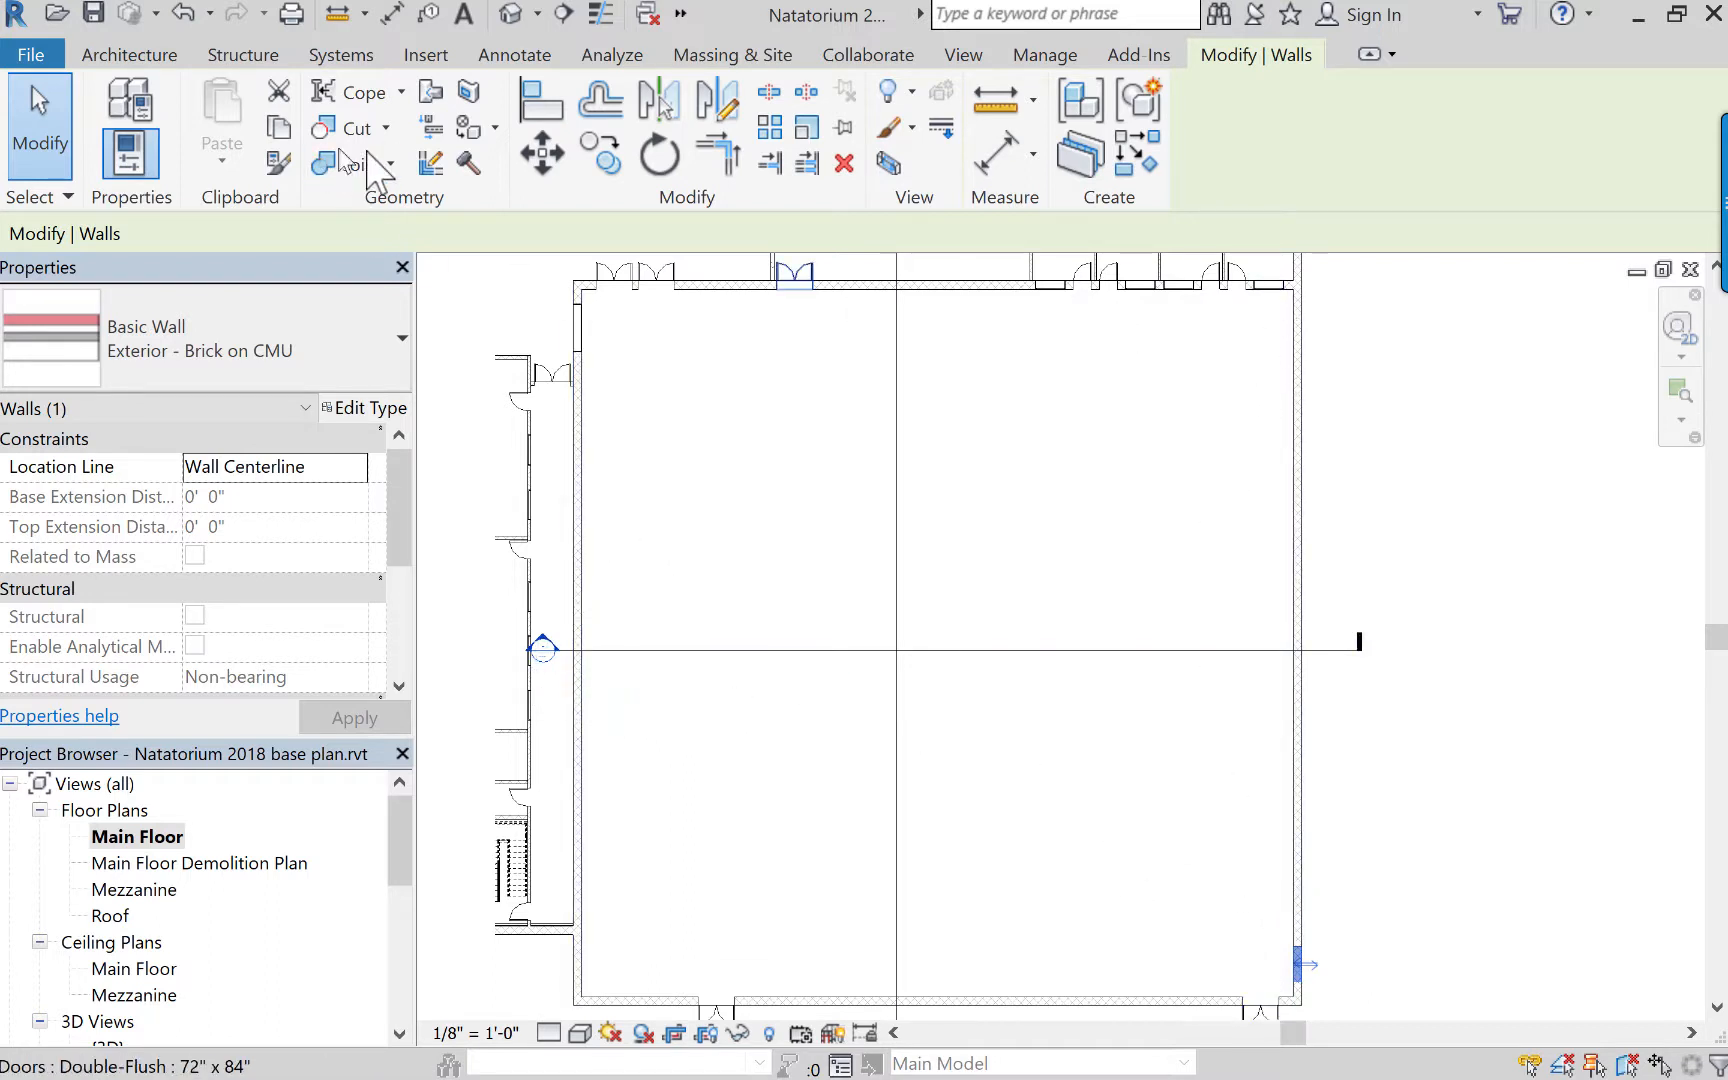
left_click(463, 165)
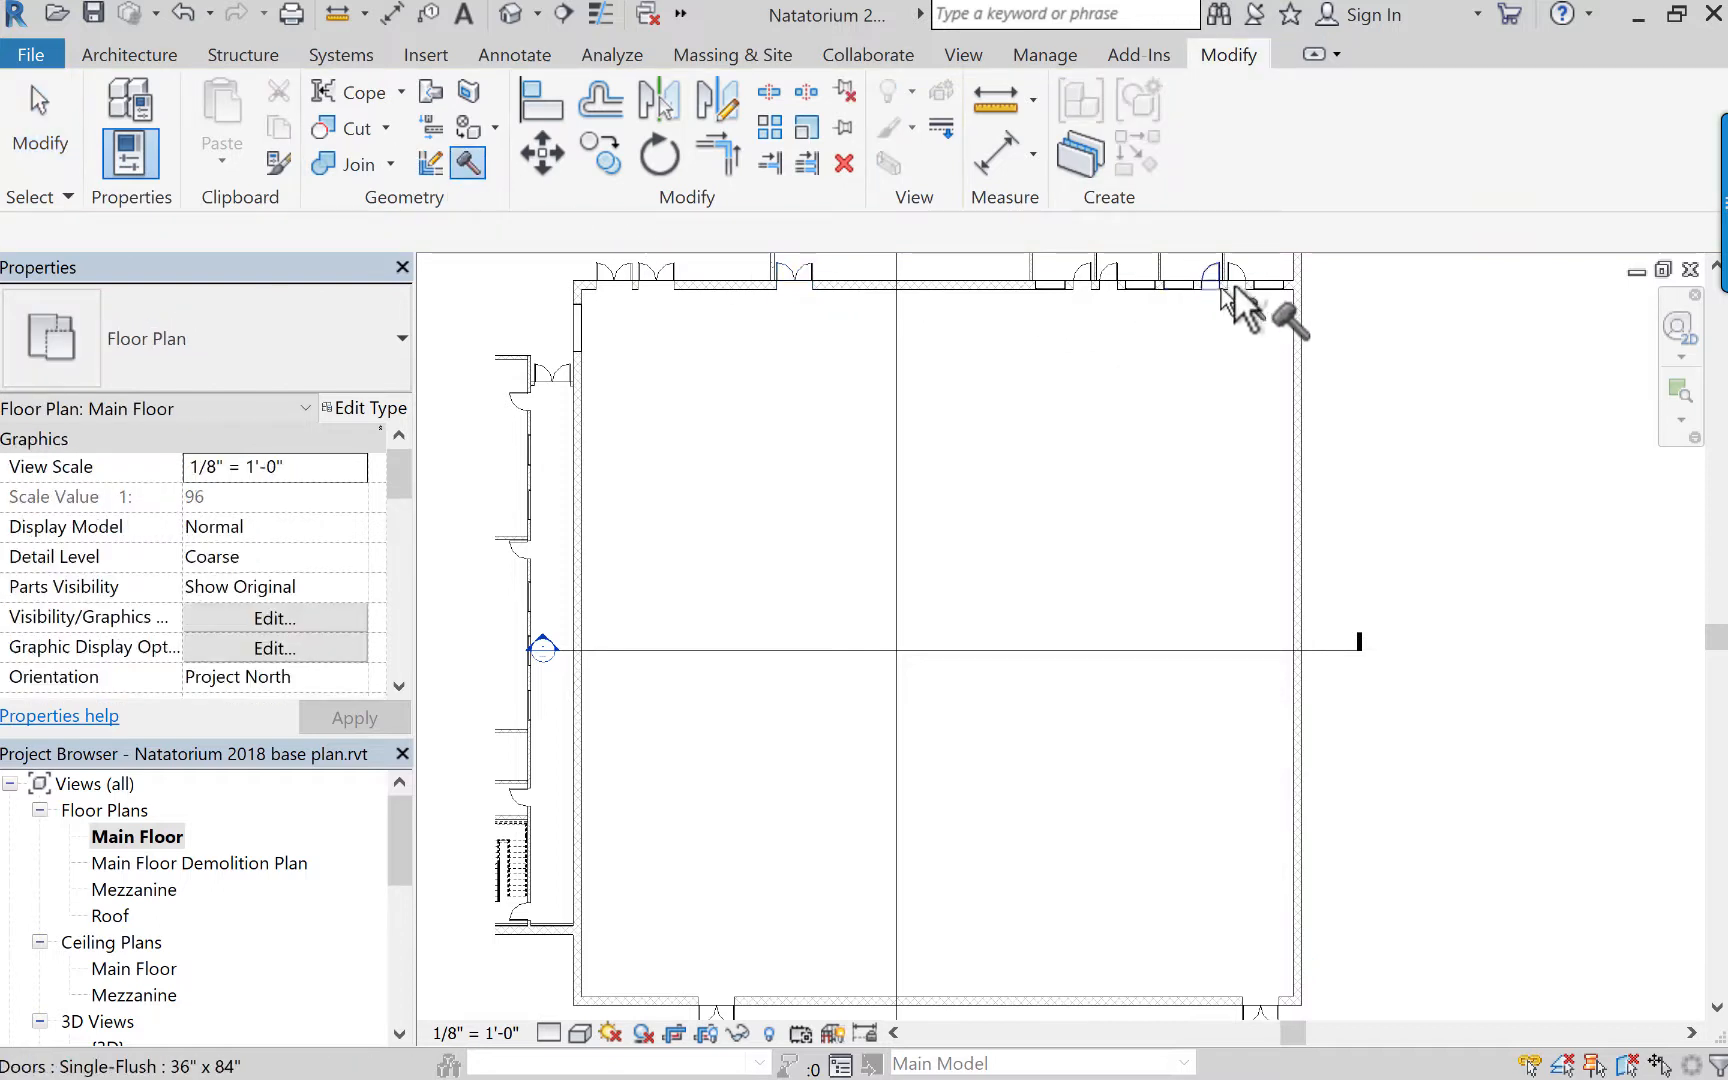
left_click(1181, 286)
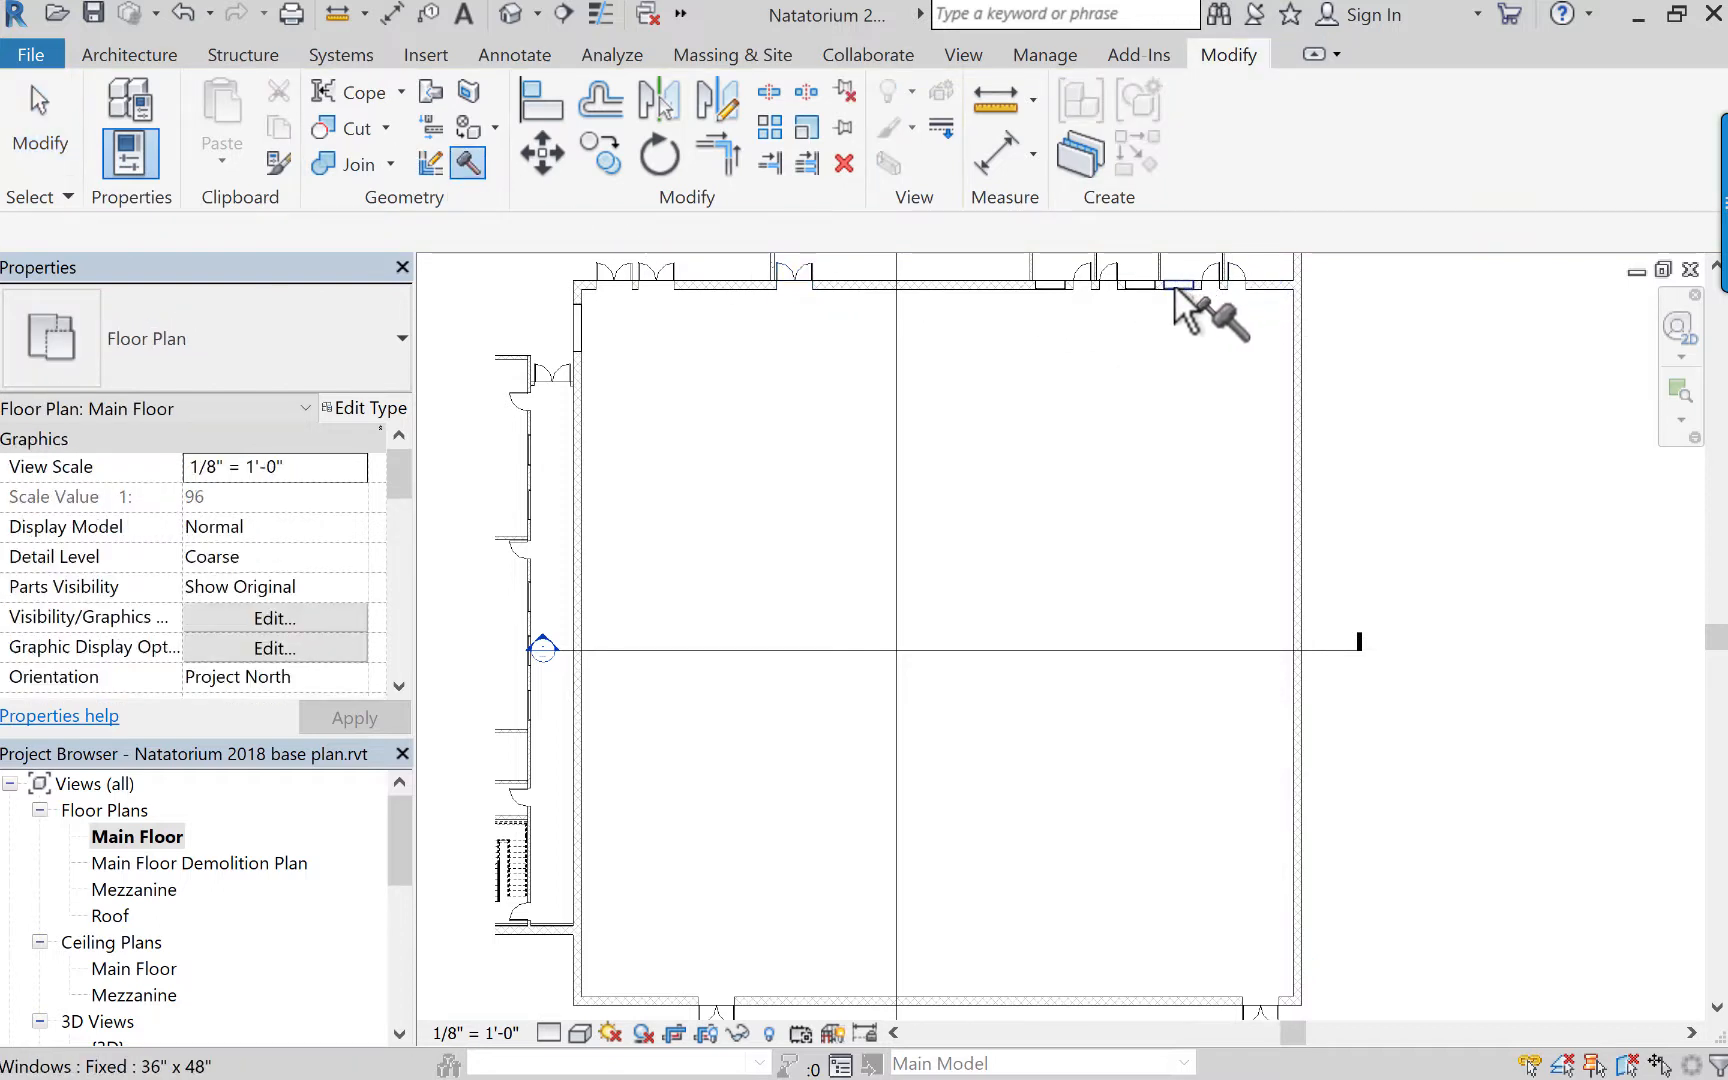
left_click(1143, 289)
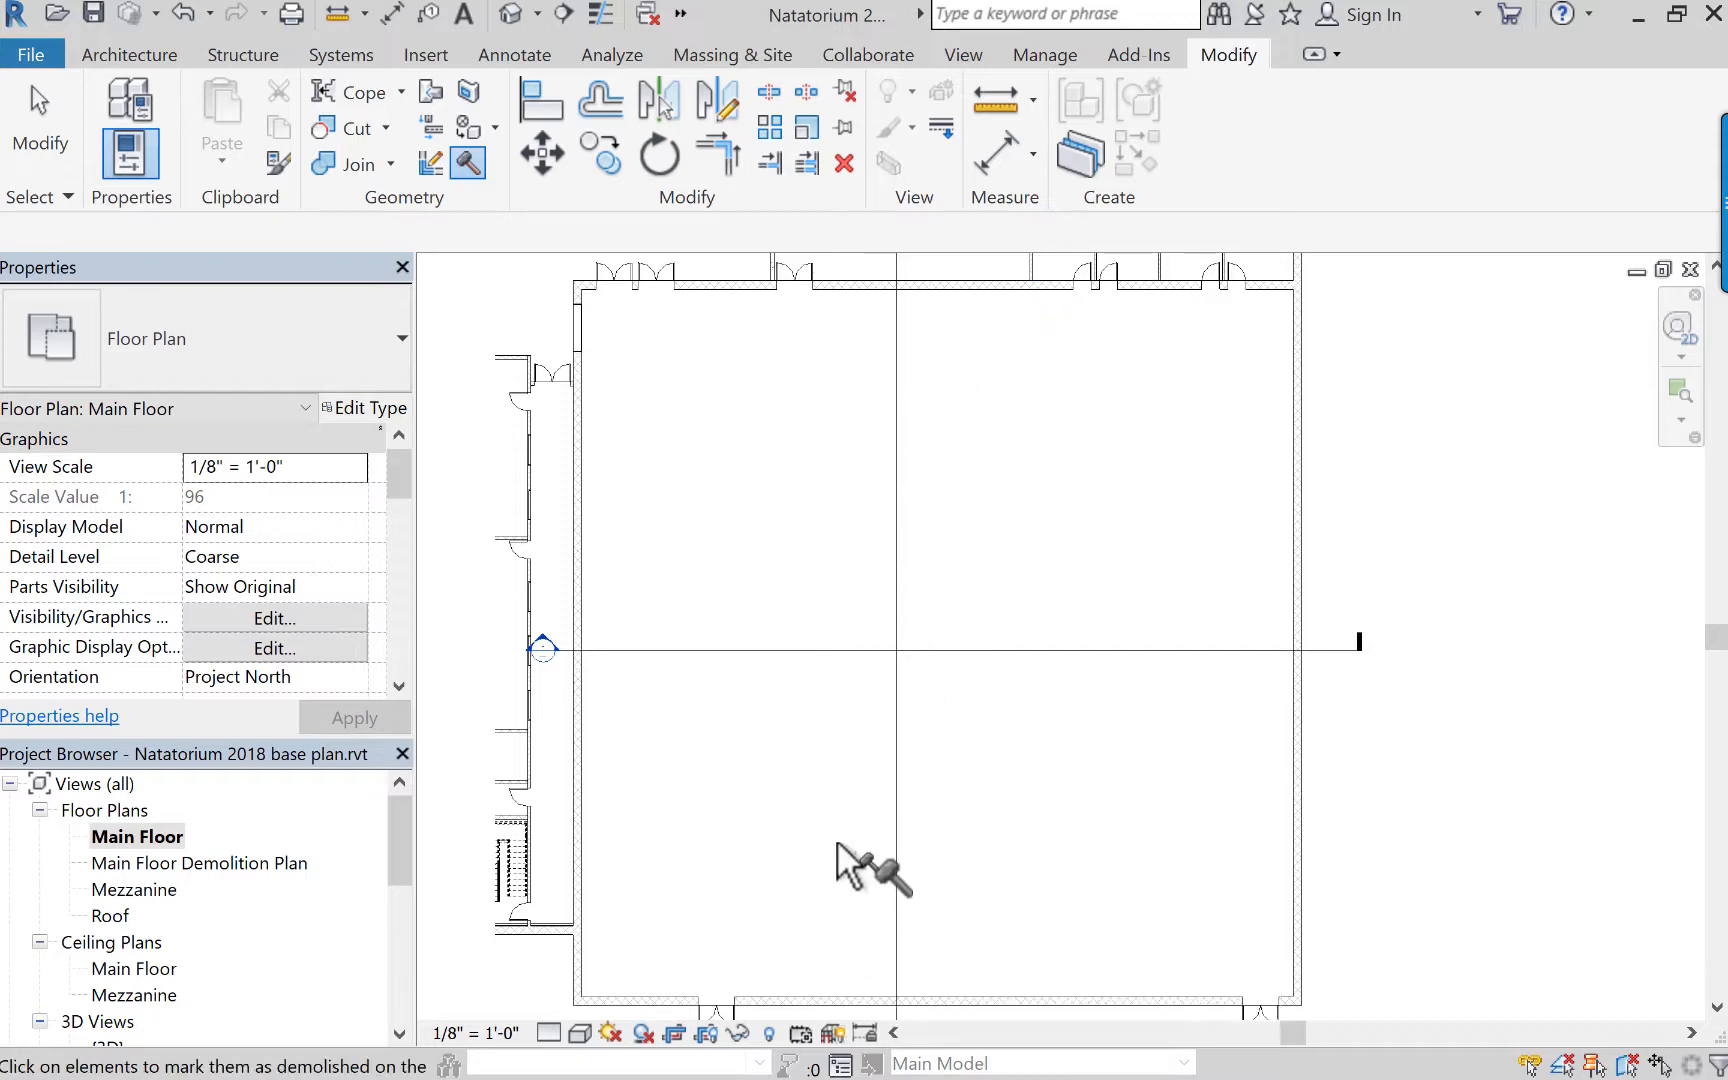
key("super+Tab")
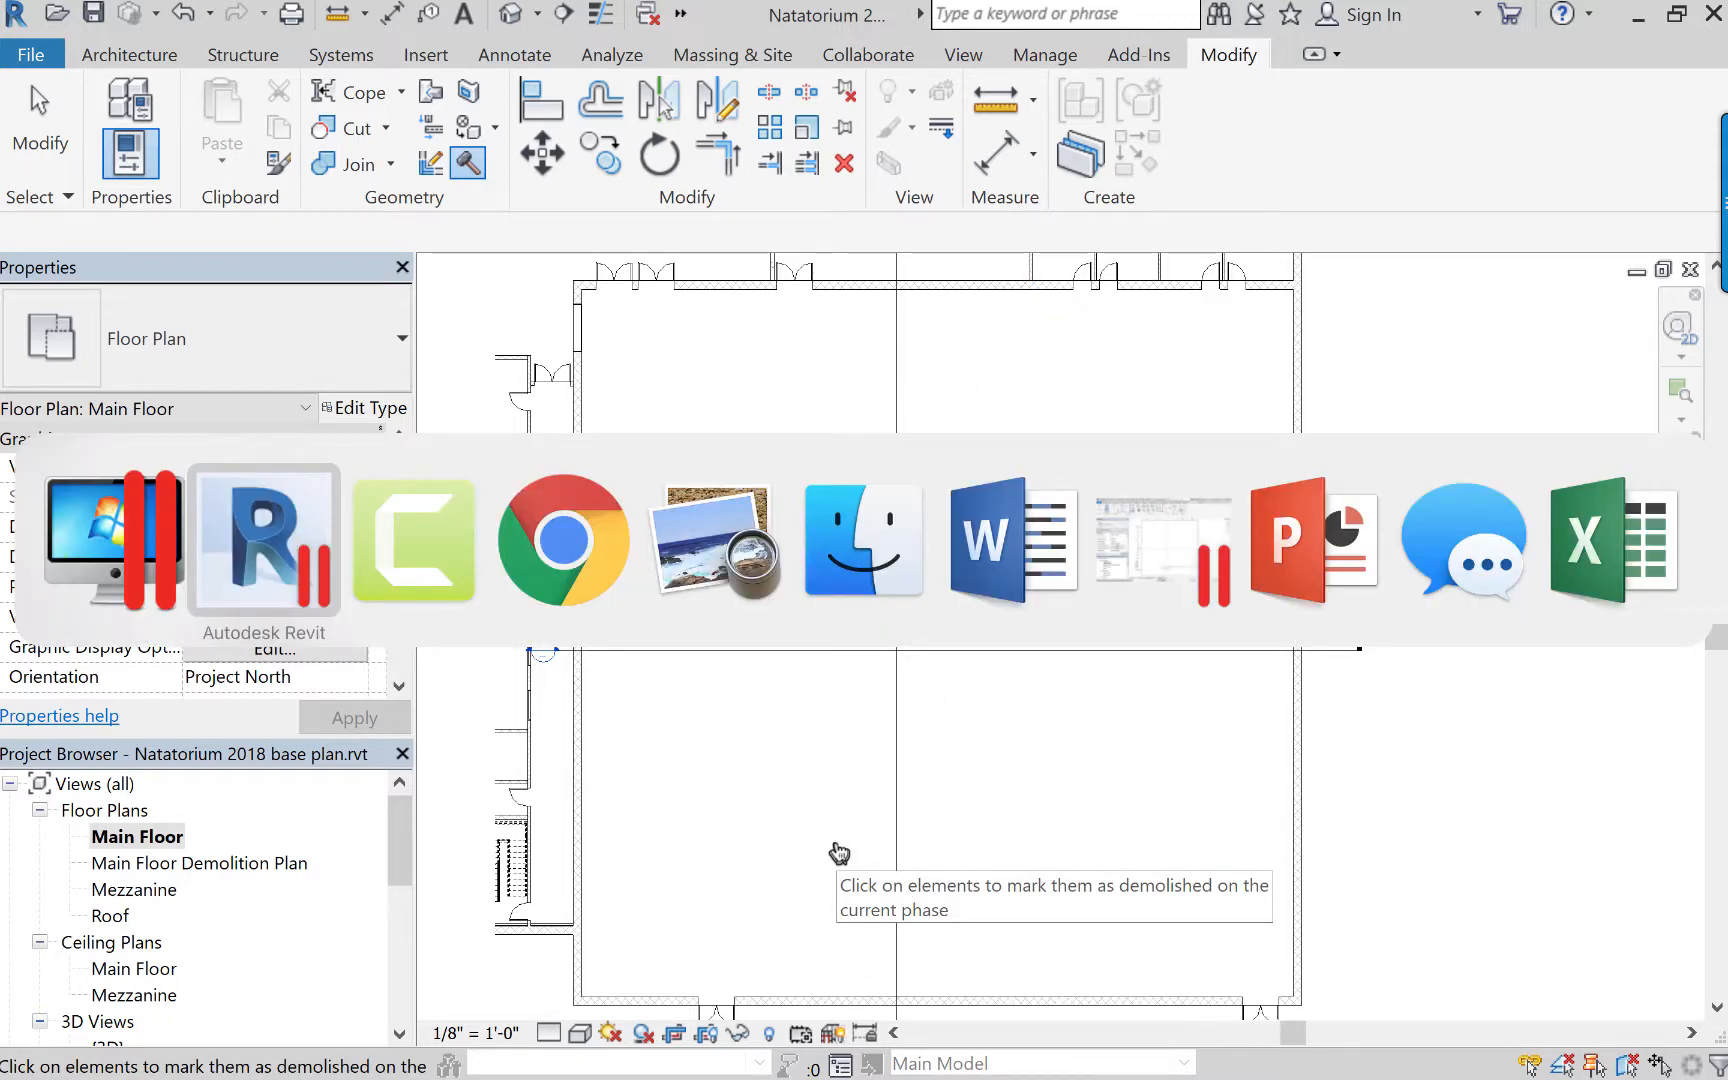
key("super+Tab")
key("super+Tab")
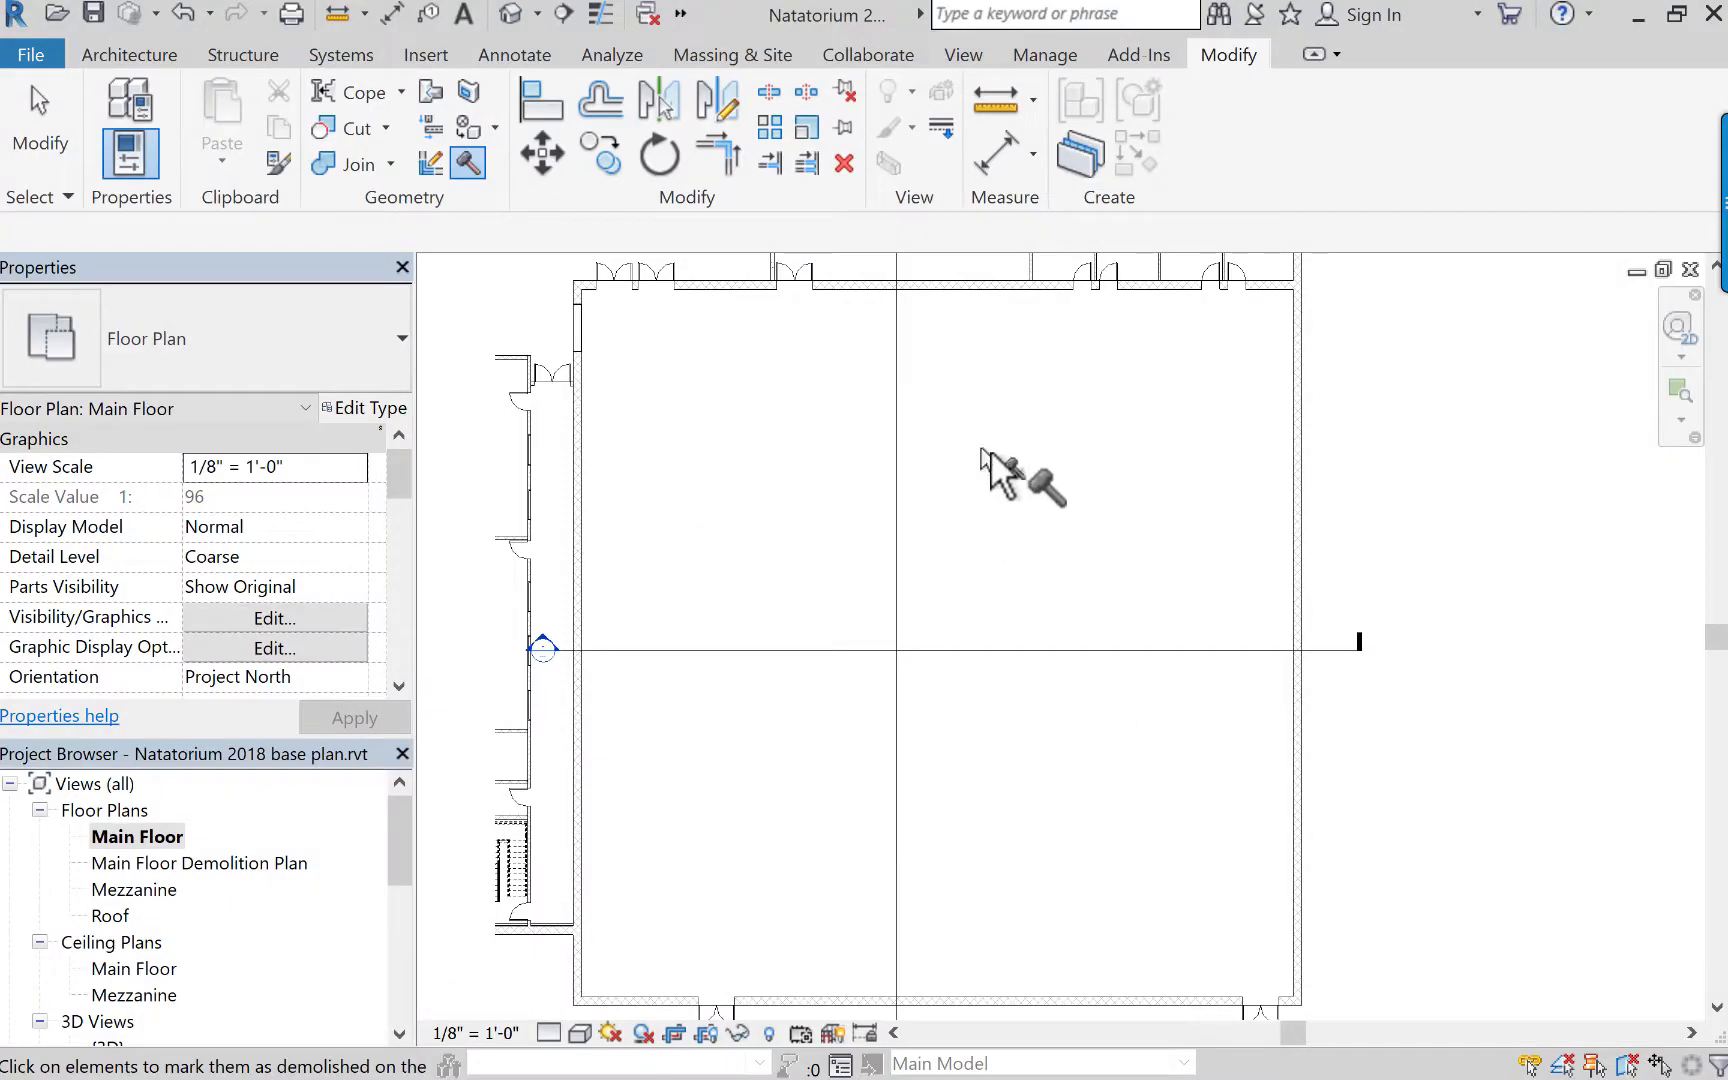
End the Demolish command and examine the walls and doors around the pool hall's upper-left corner in the plan.
middle_click_drag(1041, 459, 1255, 645)
scroll(886, 463, "up", 3)
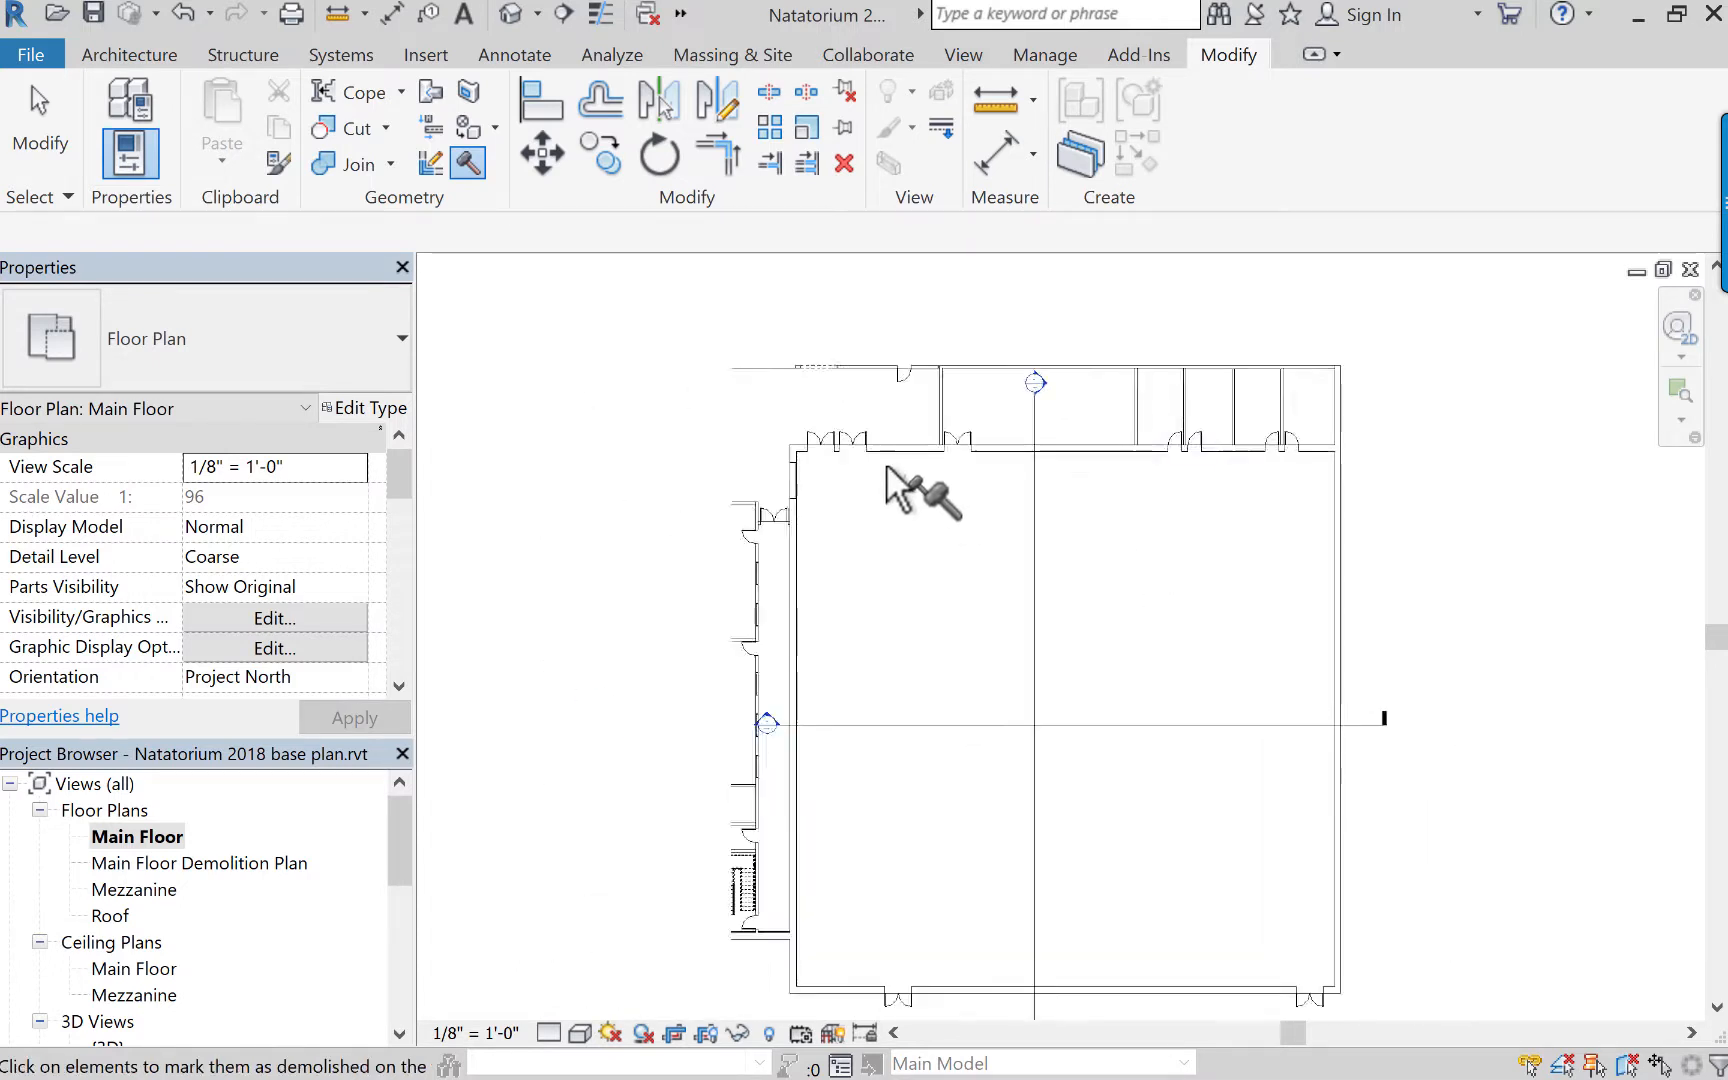
middle_click_drag(920, 520, 1000, 649)
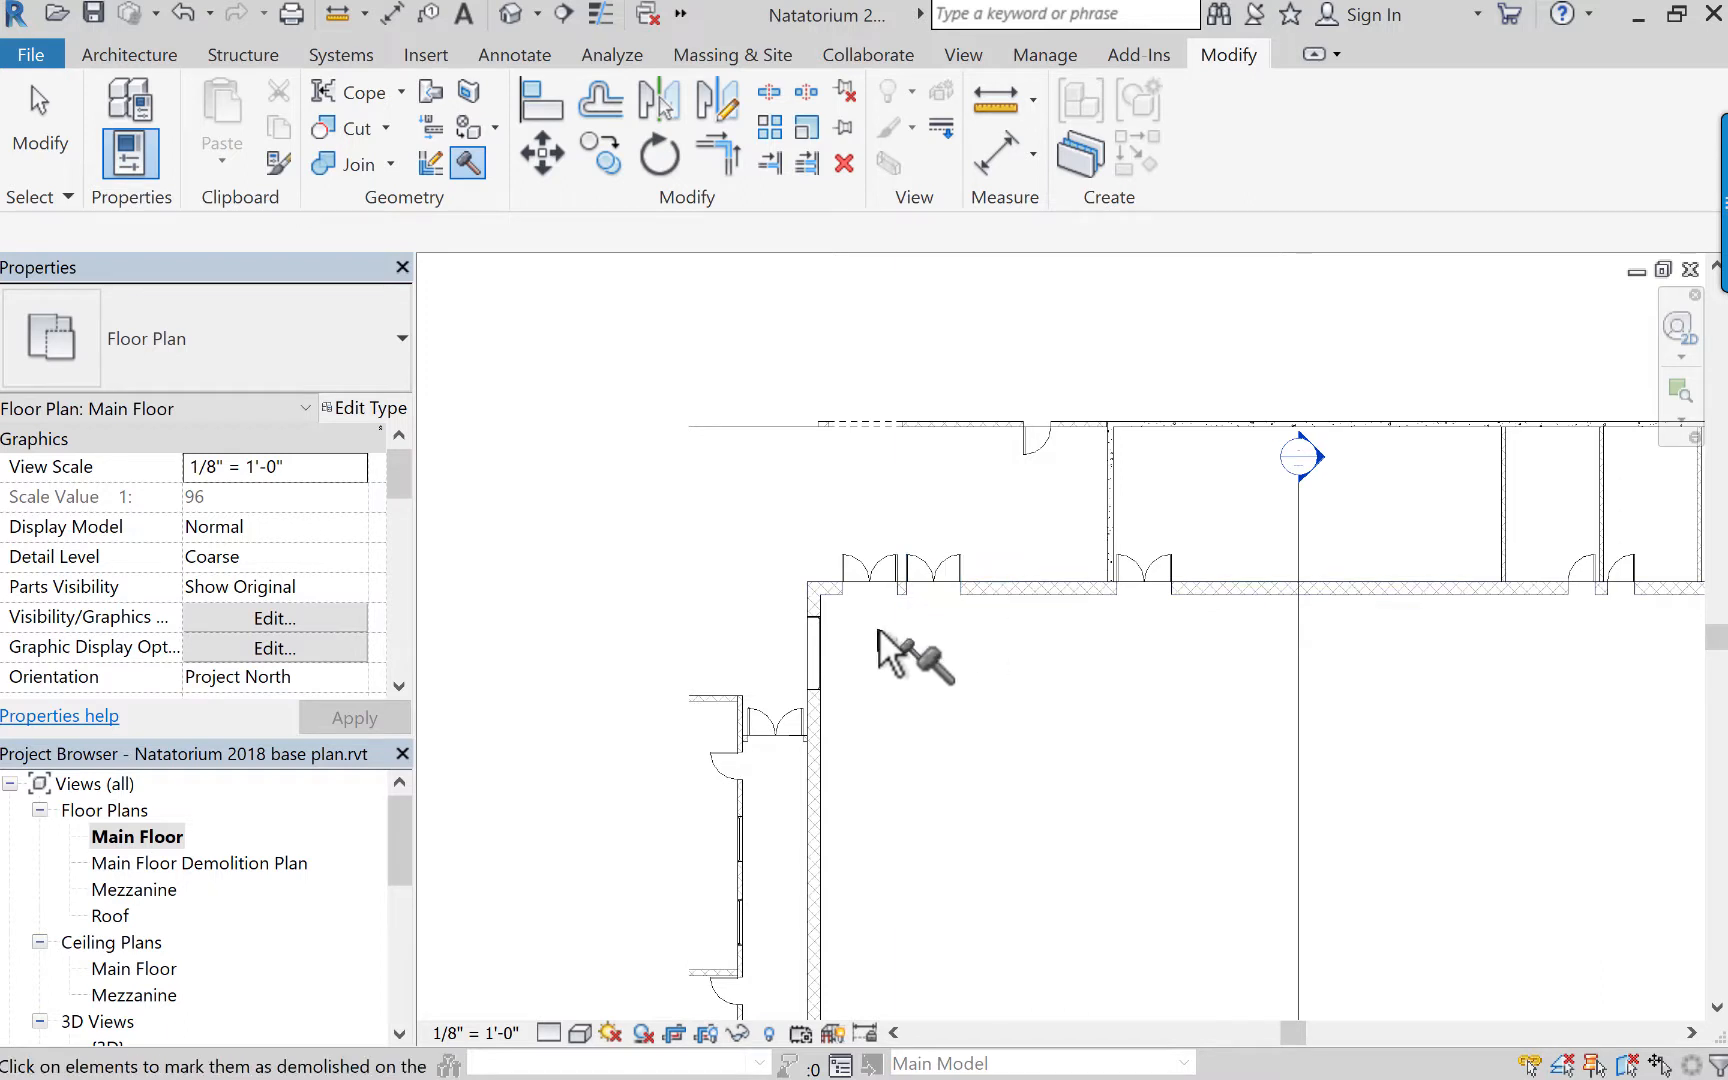
middle_click_drag(733, 629, 727, 548)
middle_click_drag(879, 617, 831, 545)
left_click(42, 120)
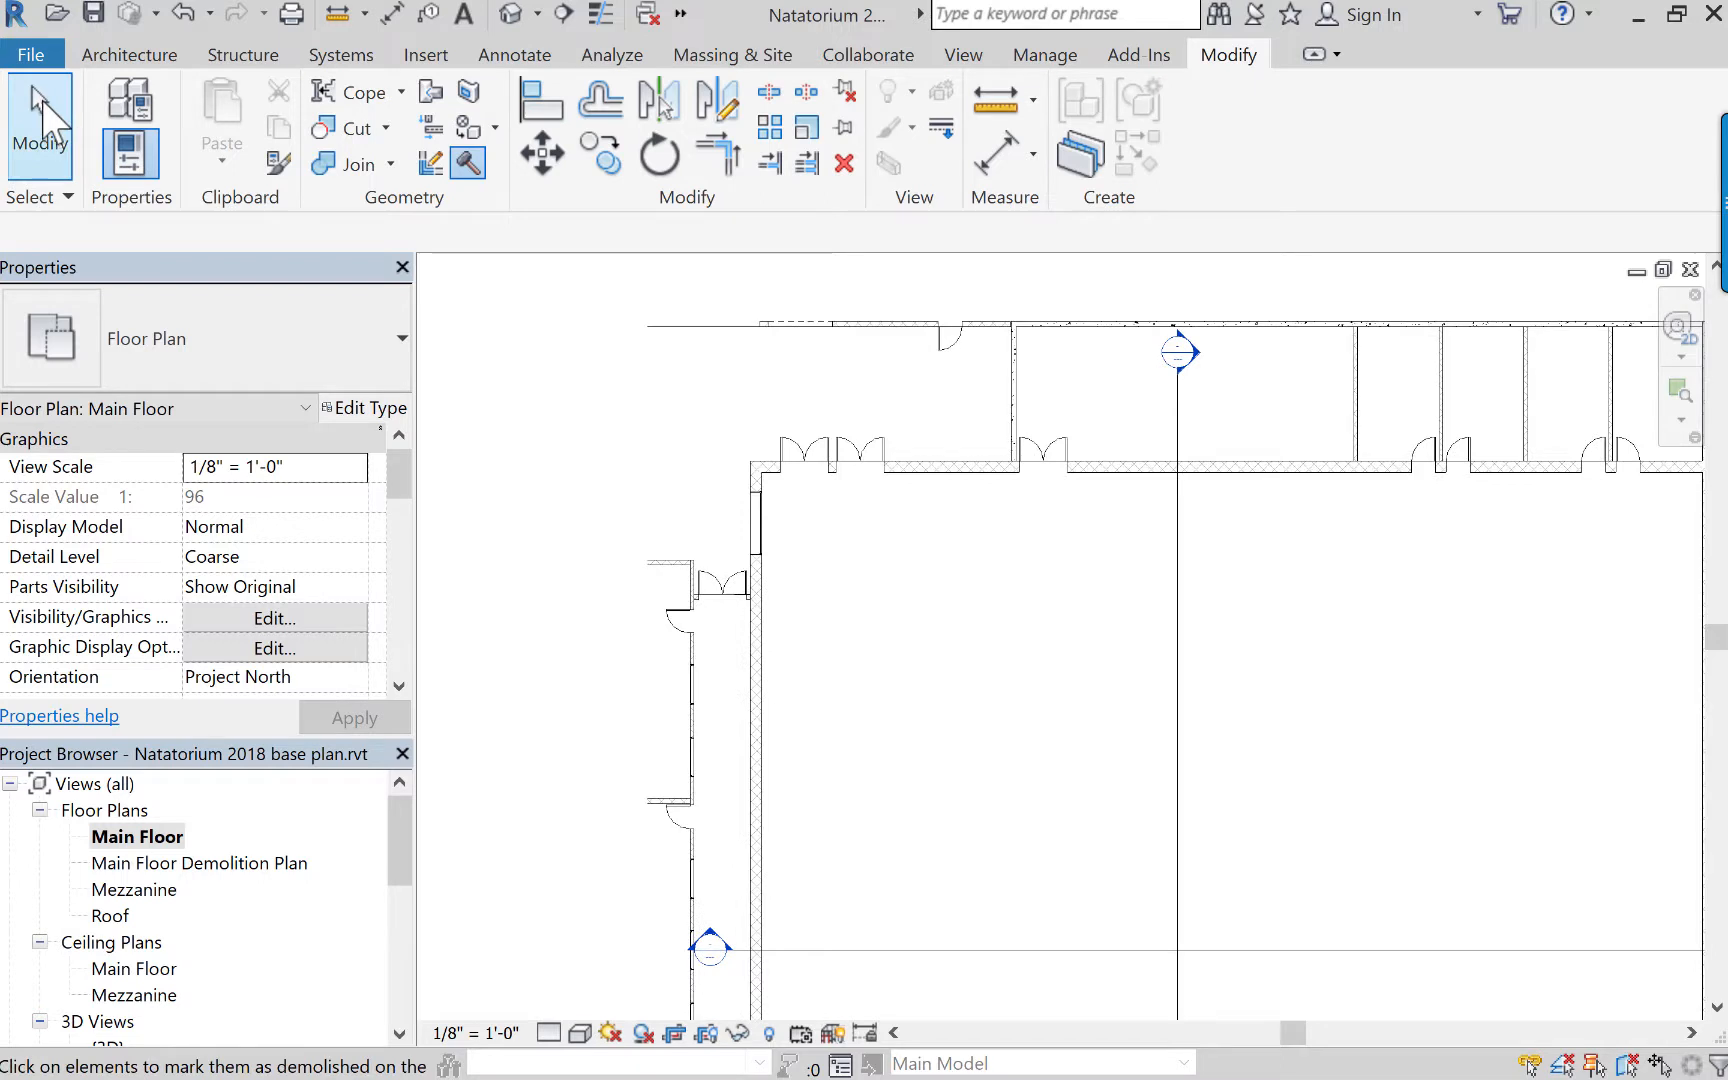
left_click(140, 54)
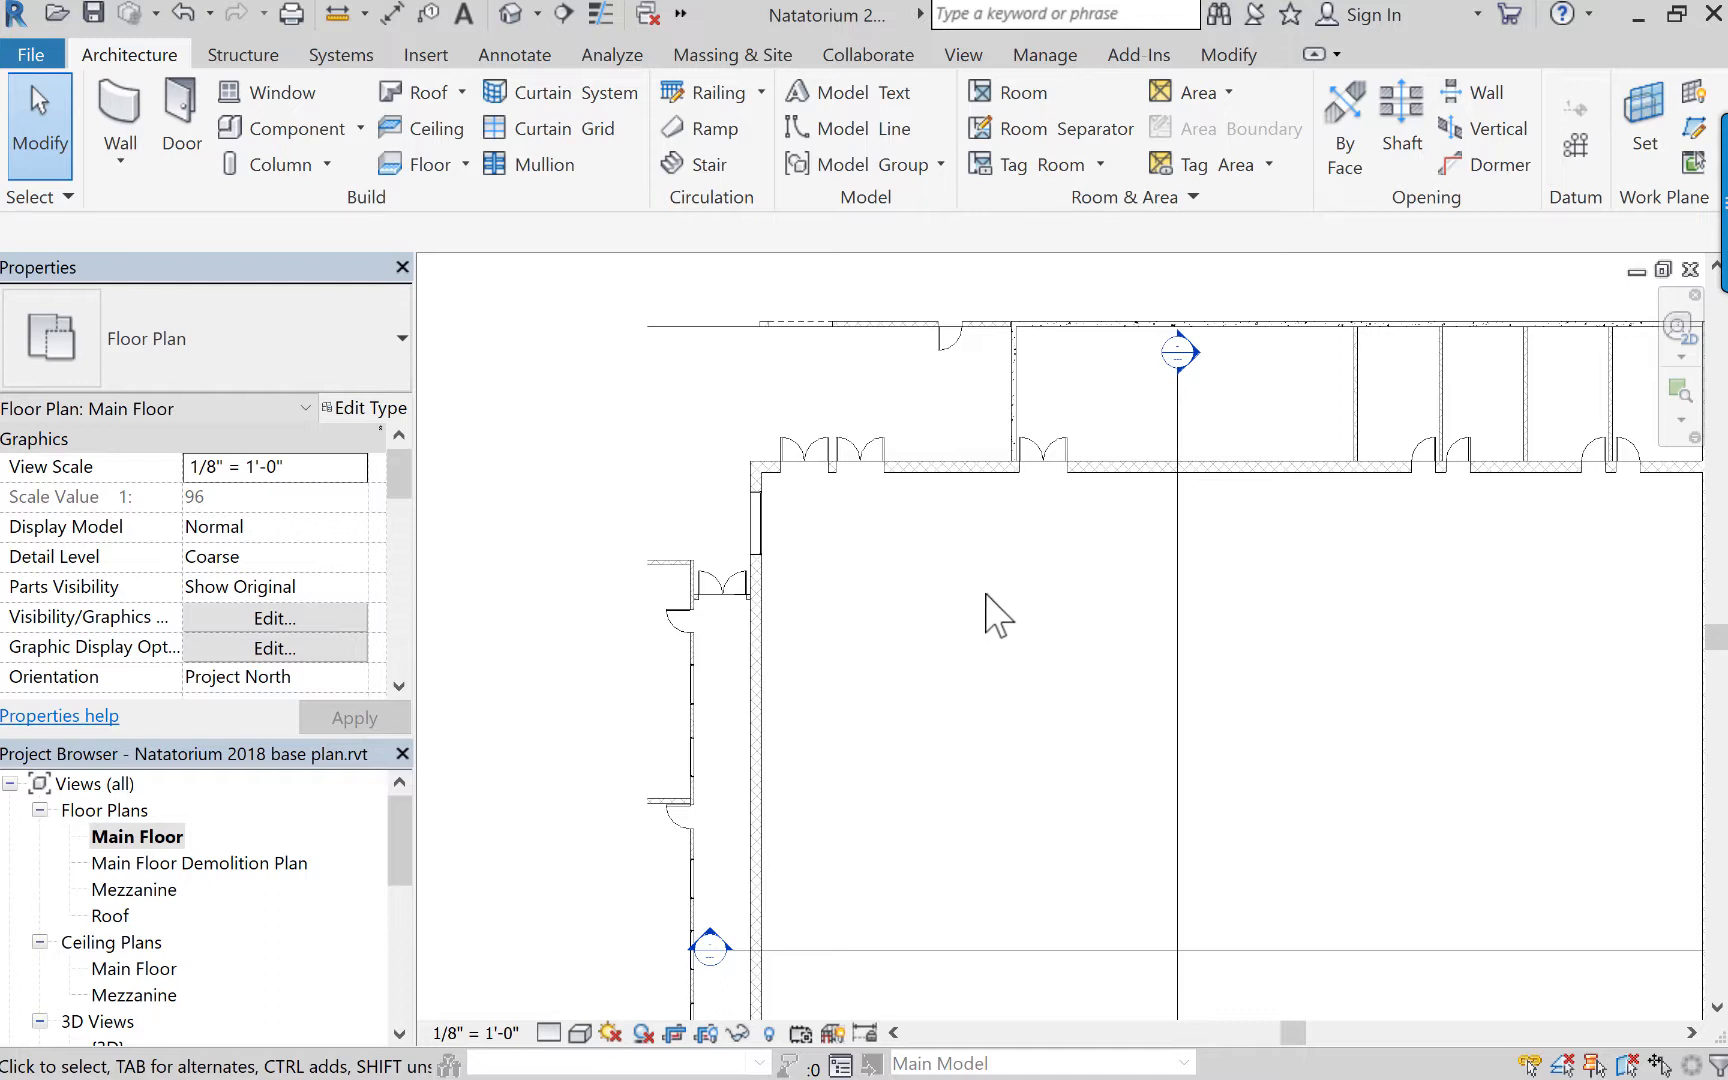
middle_click_drag(914, 535, 1022, 579)
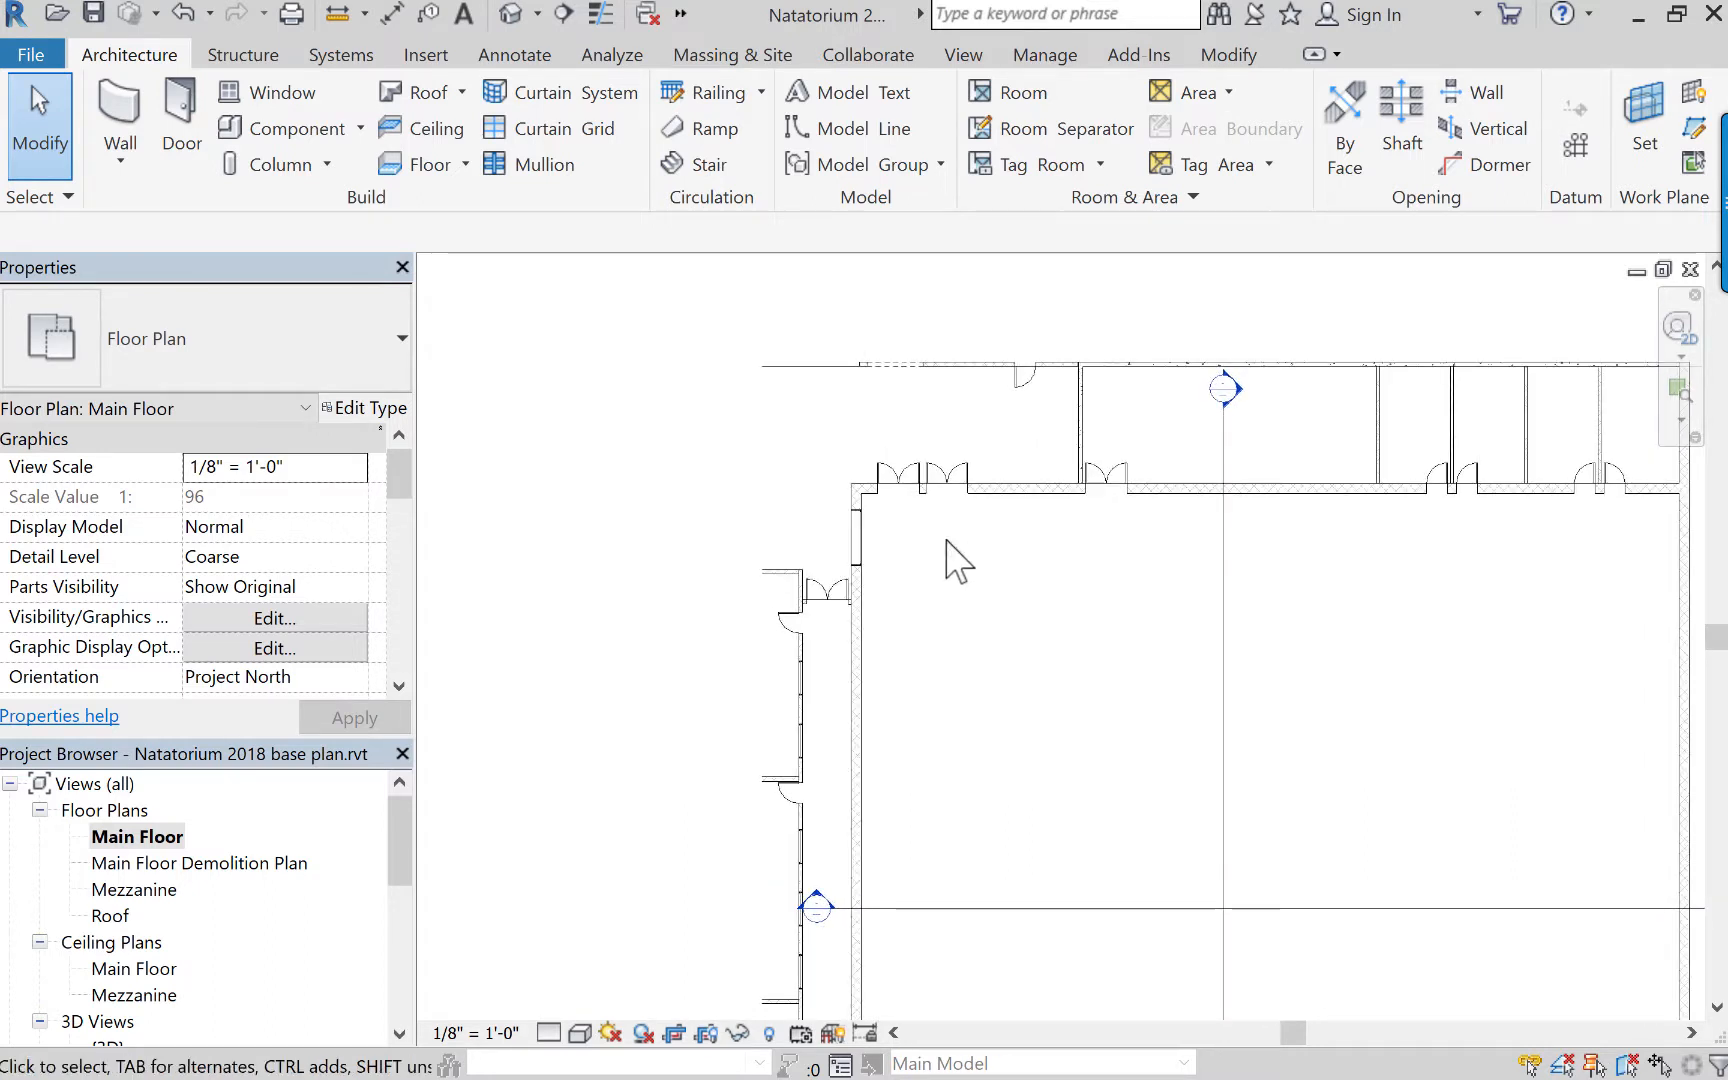
scroll(938, 532, "up", 2)
mouse_move(938, 532)
middle_mouse_down()
mouse_move(923, 532)
mouse_move(931, 574)
mouse_move(937, 557)
middle_mouse_up()
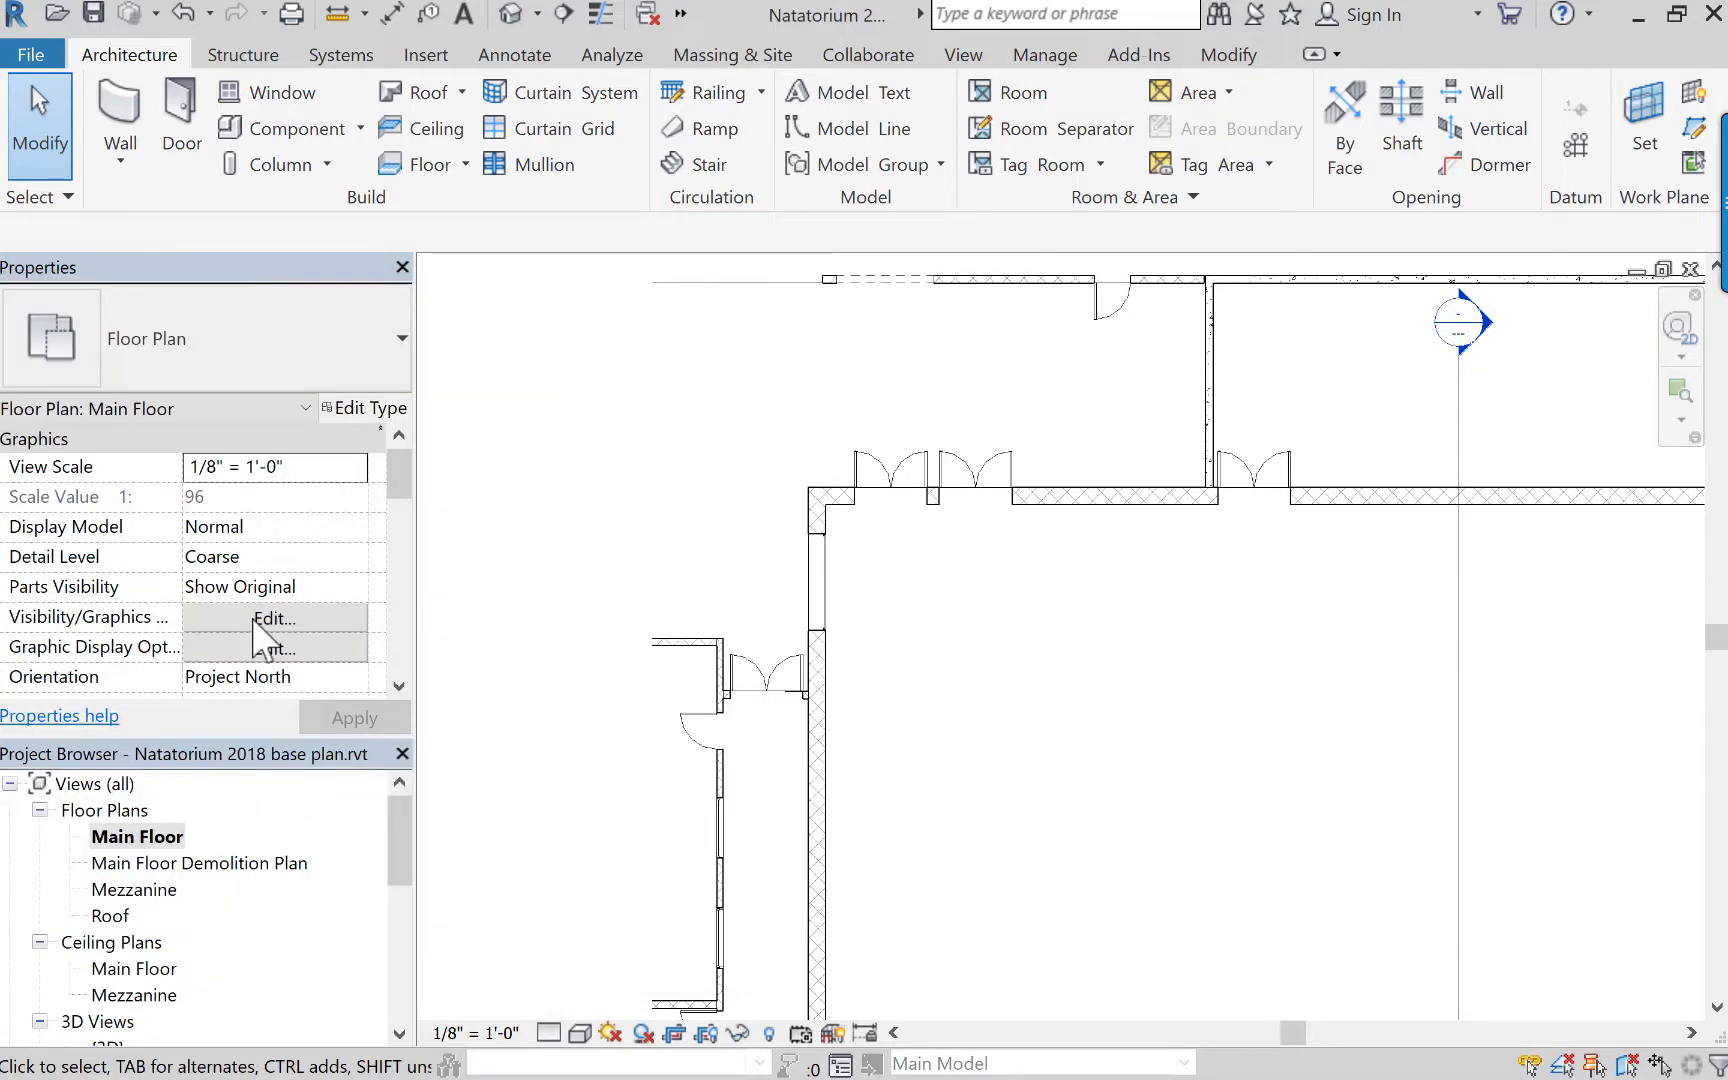
Override the Walls category's cut pattern in the Main Floor plan with a solid fill in green RGB 000-128-064.
left_click(284, 616)
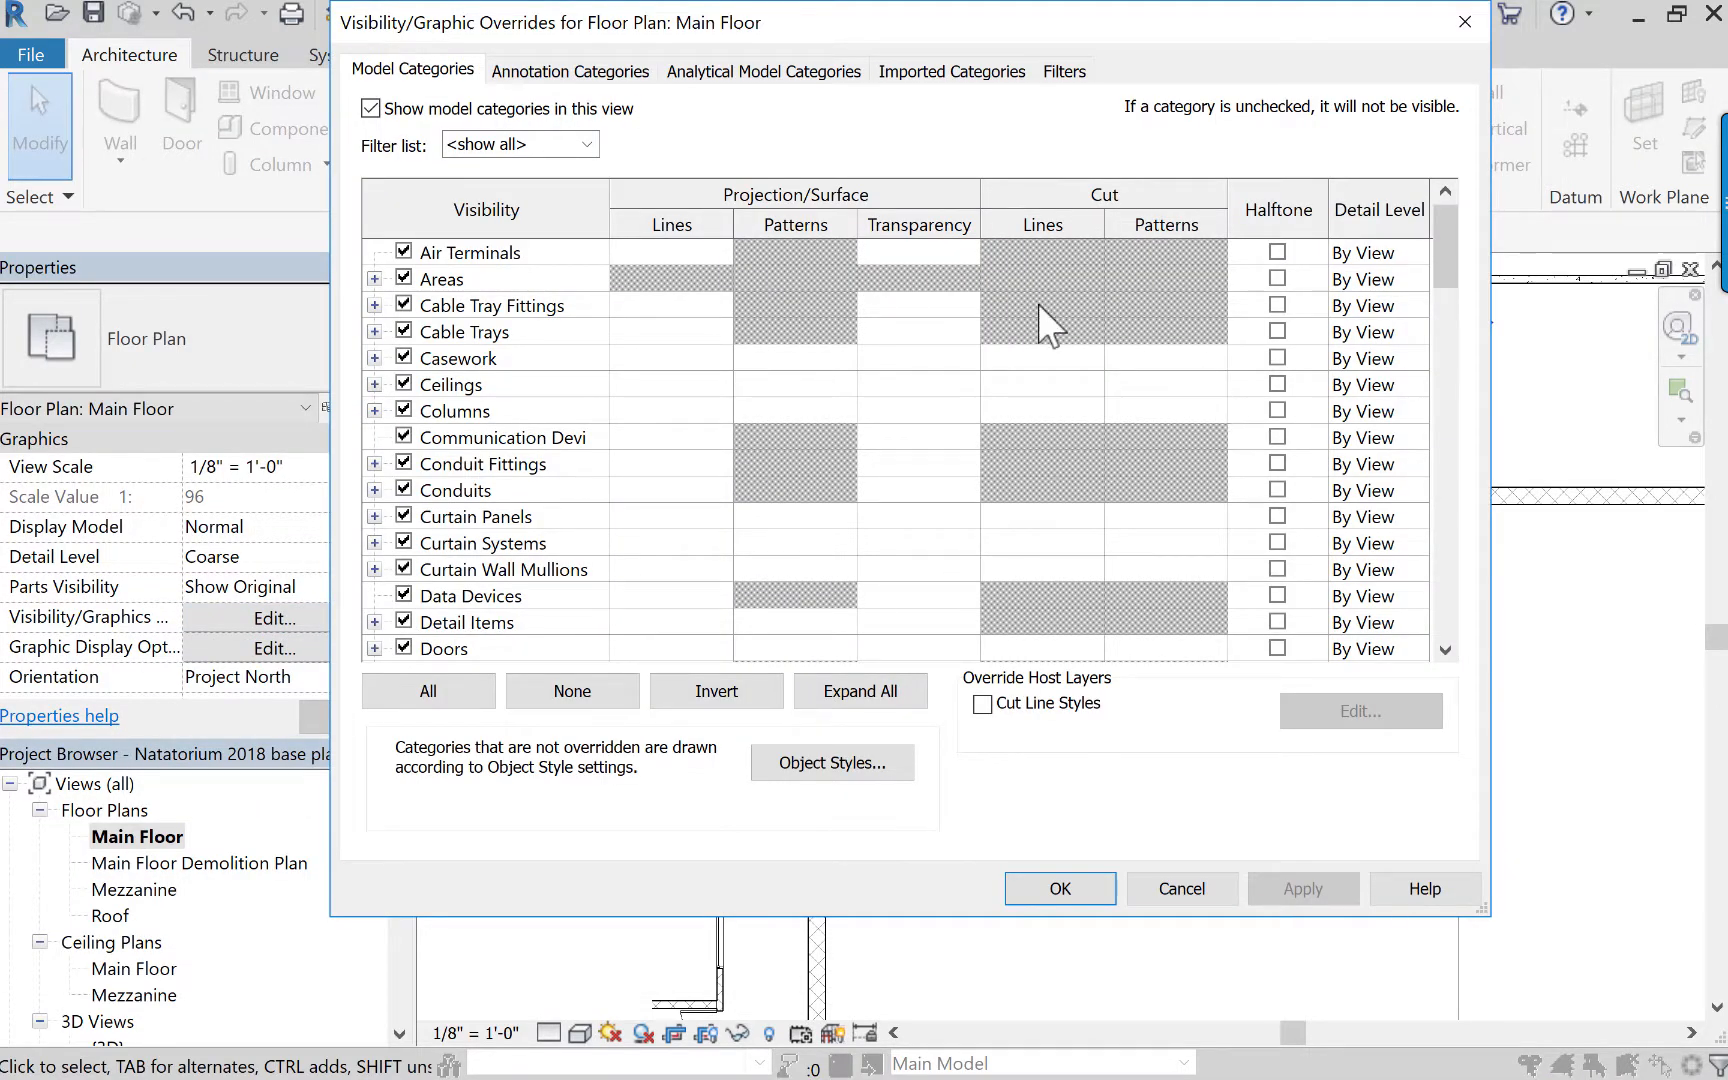
left_click_drag(1455, 268, 1500, 620)
left_click(500, 596)
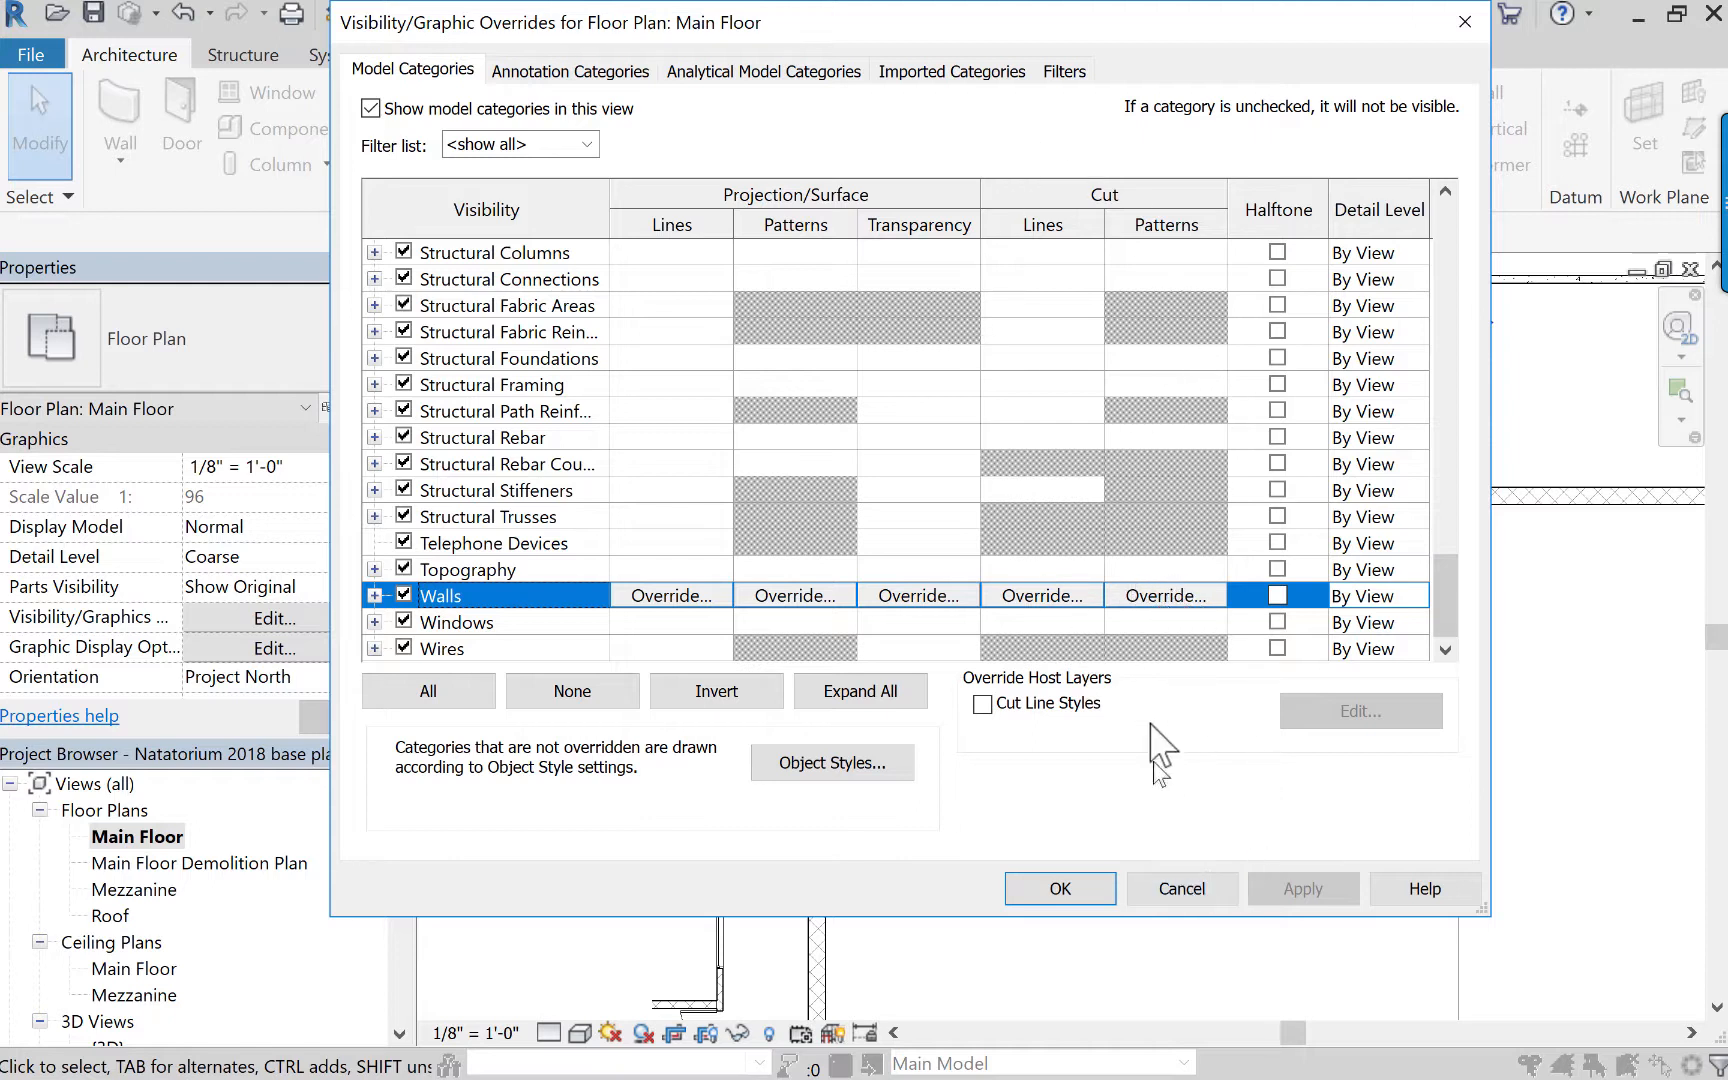
left_click(1134, 595)
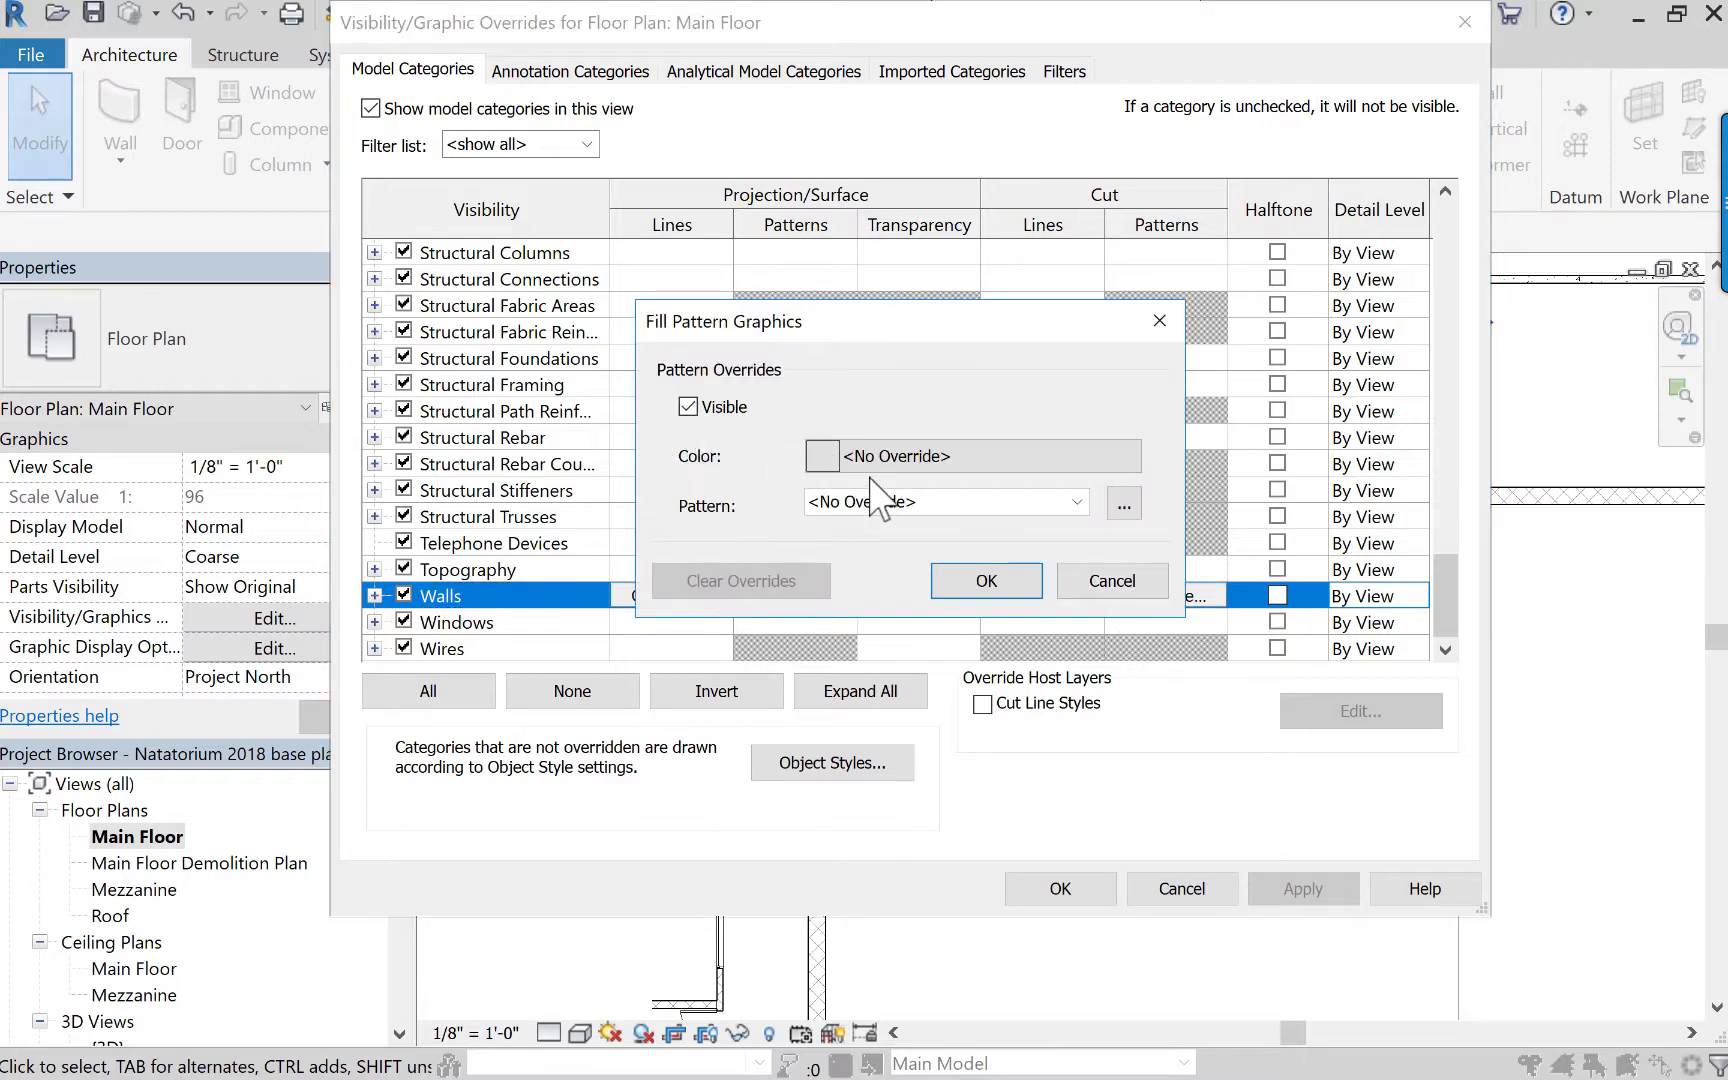
left_click(899, 456)
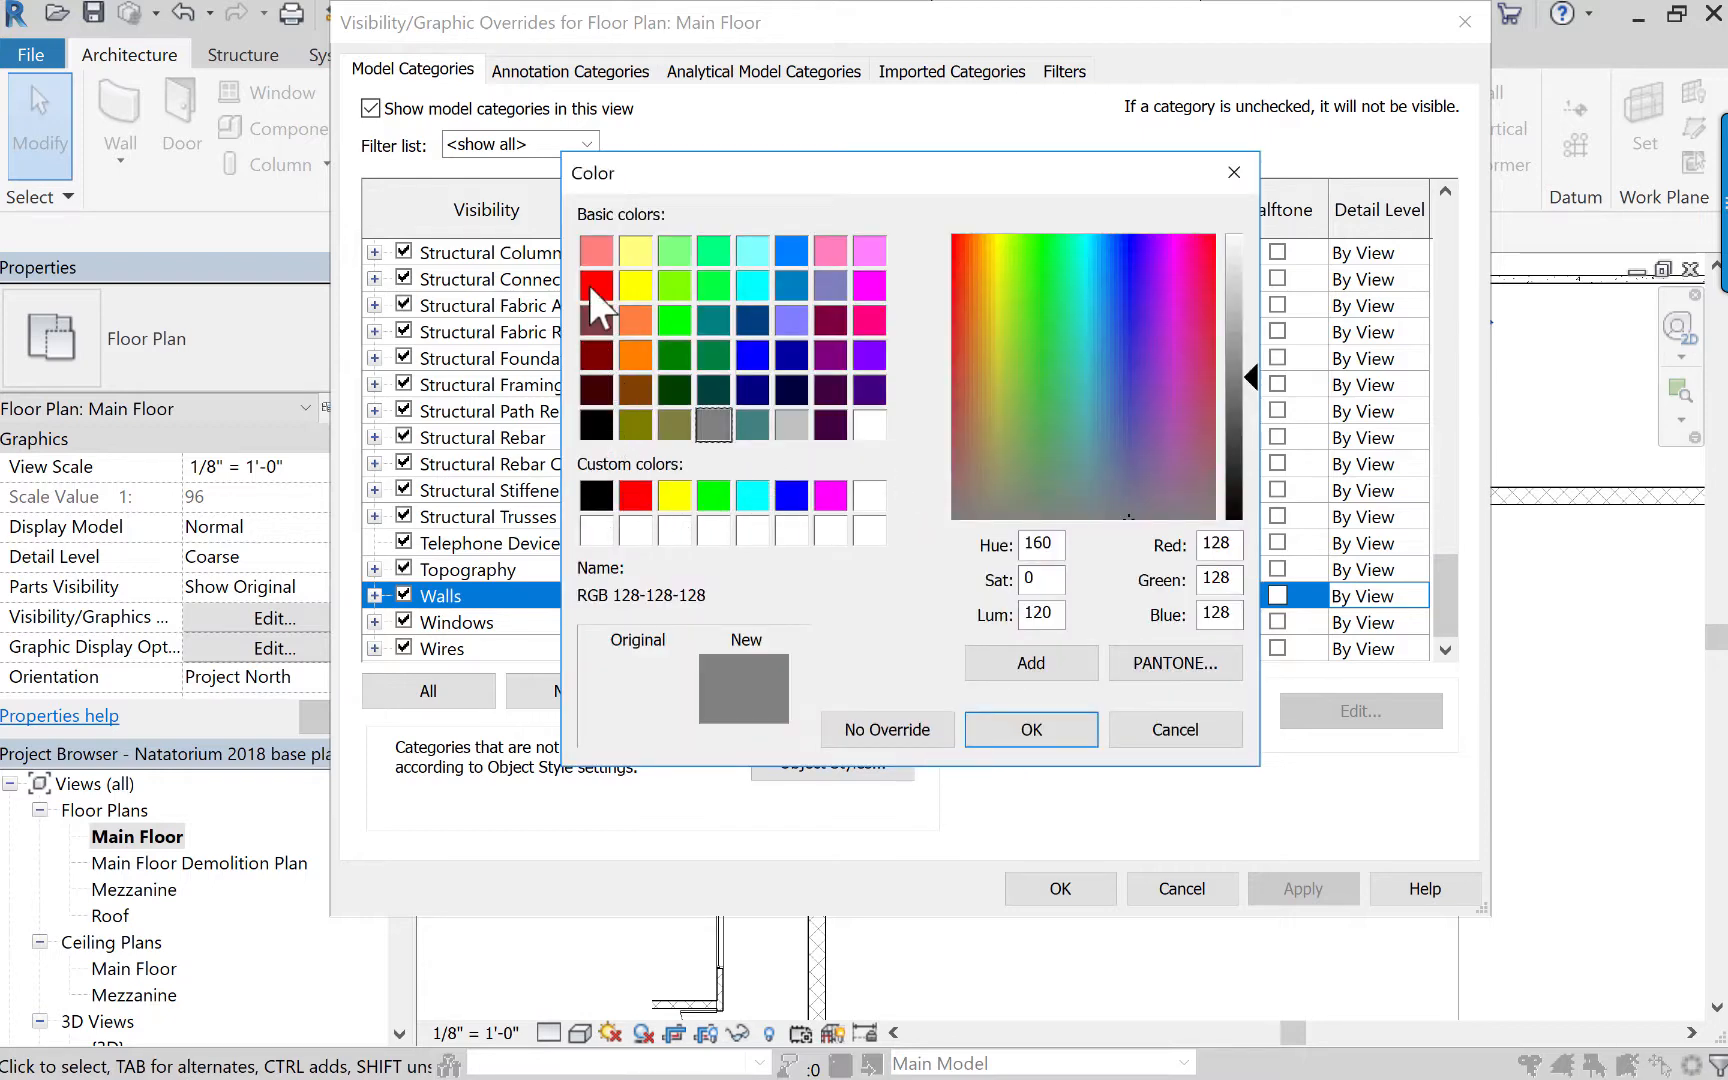
left_click(709, 352)
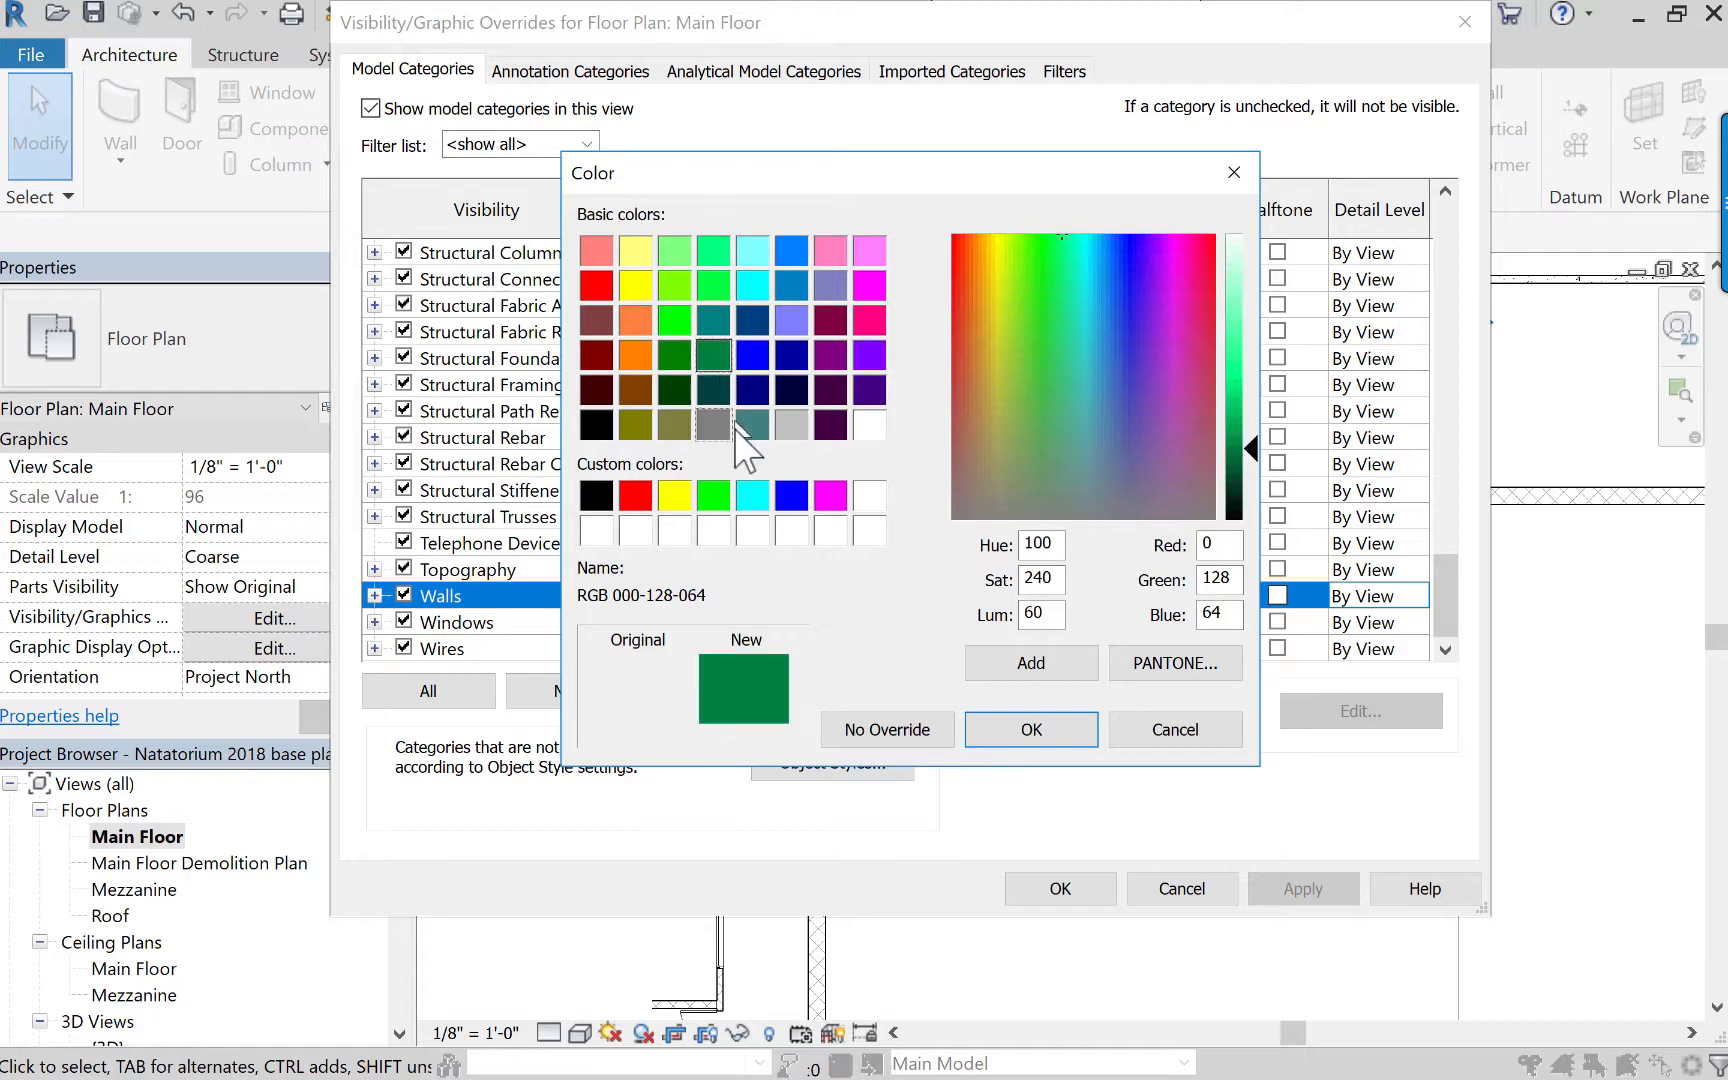
left_click(1050, 738)
left_click(969, 512)
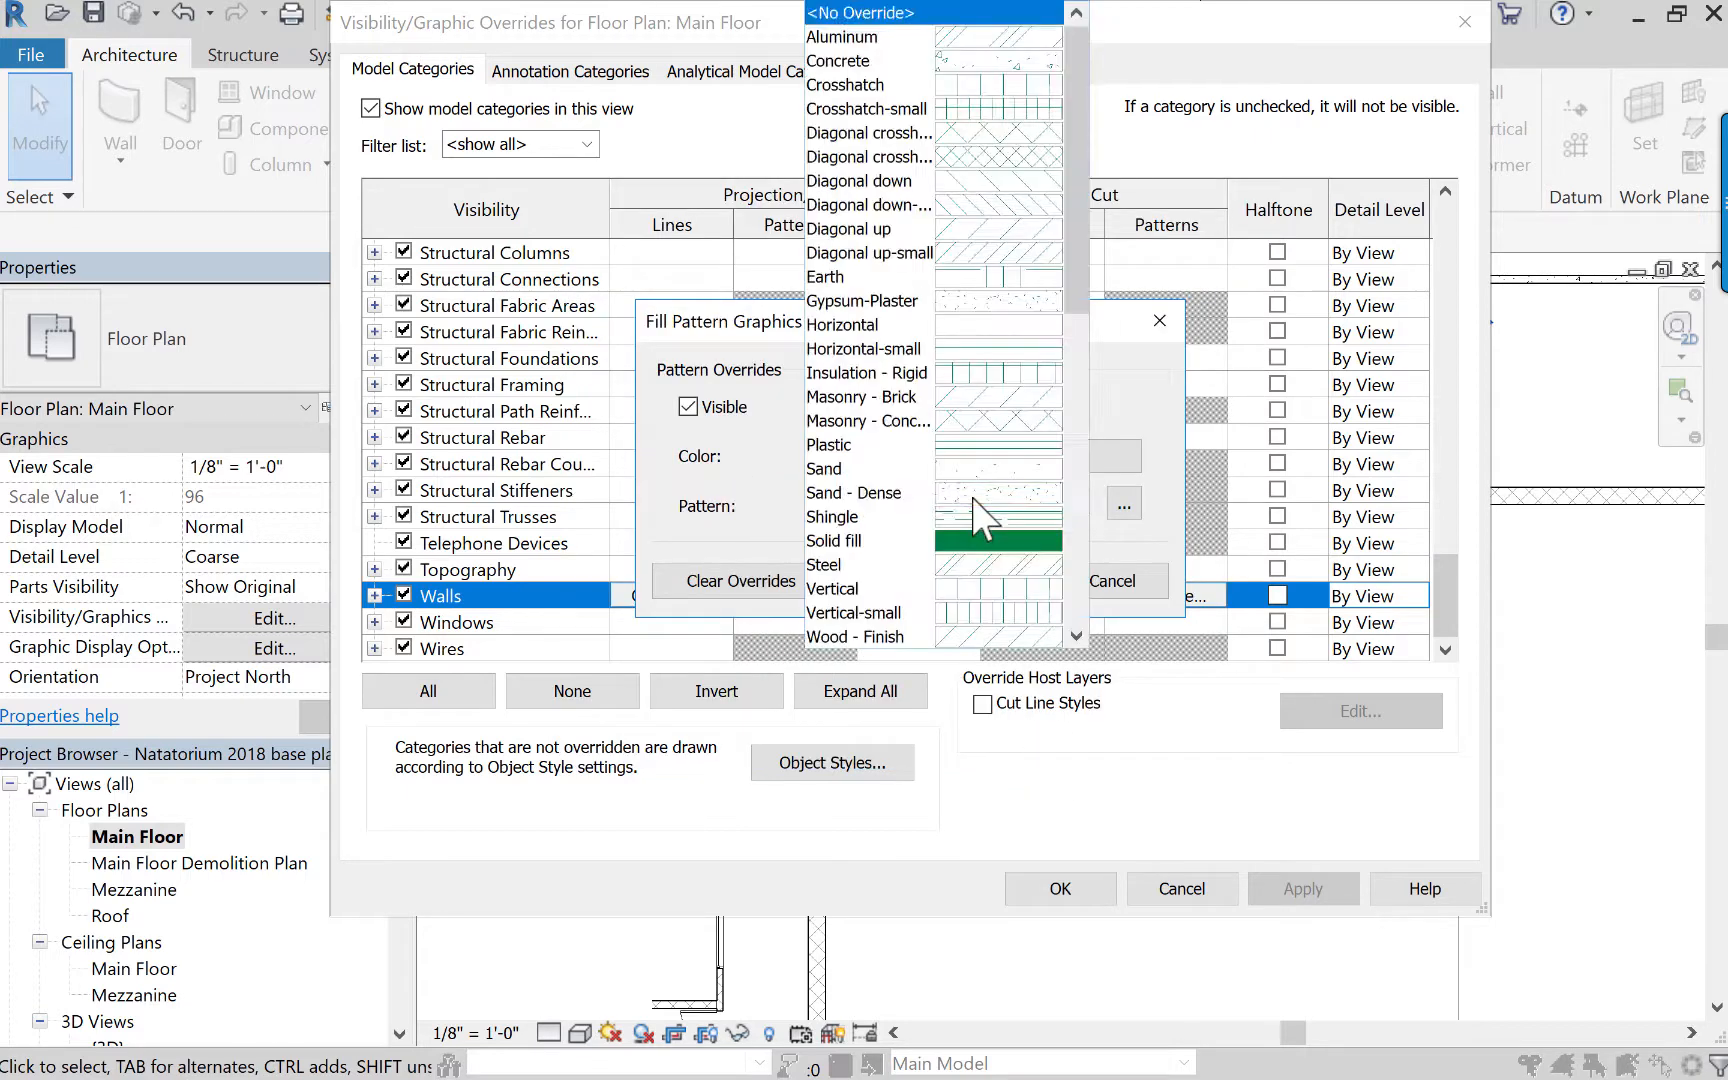
left_click(995, 543)
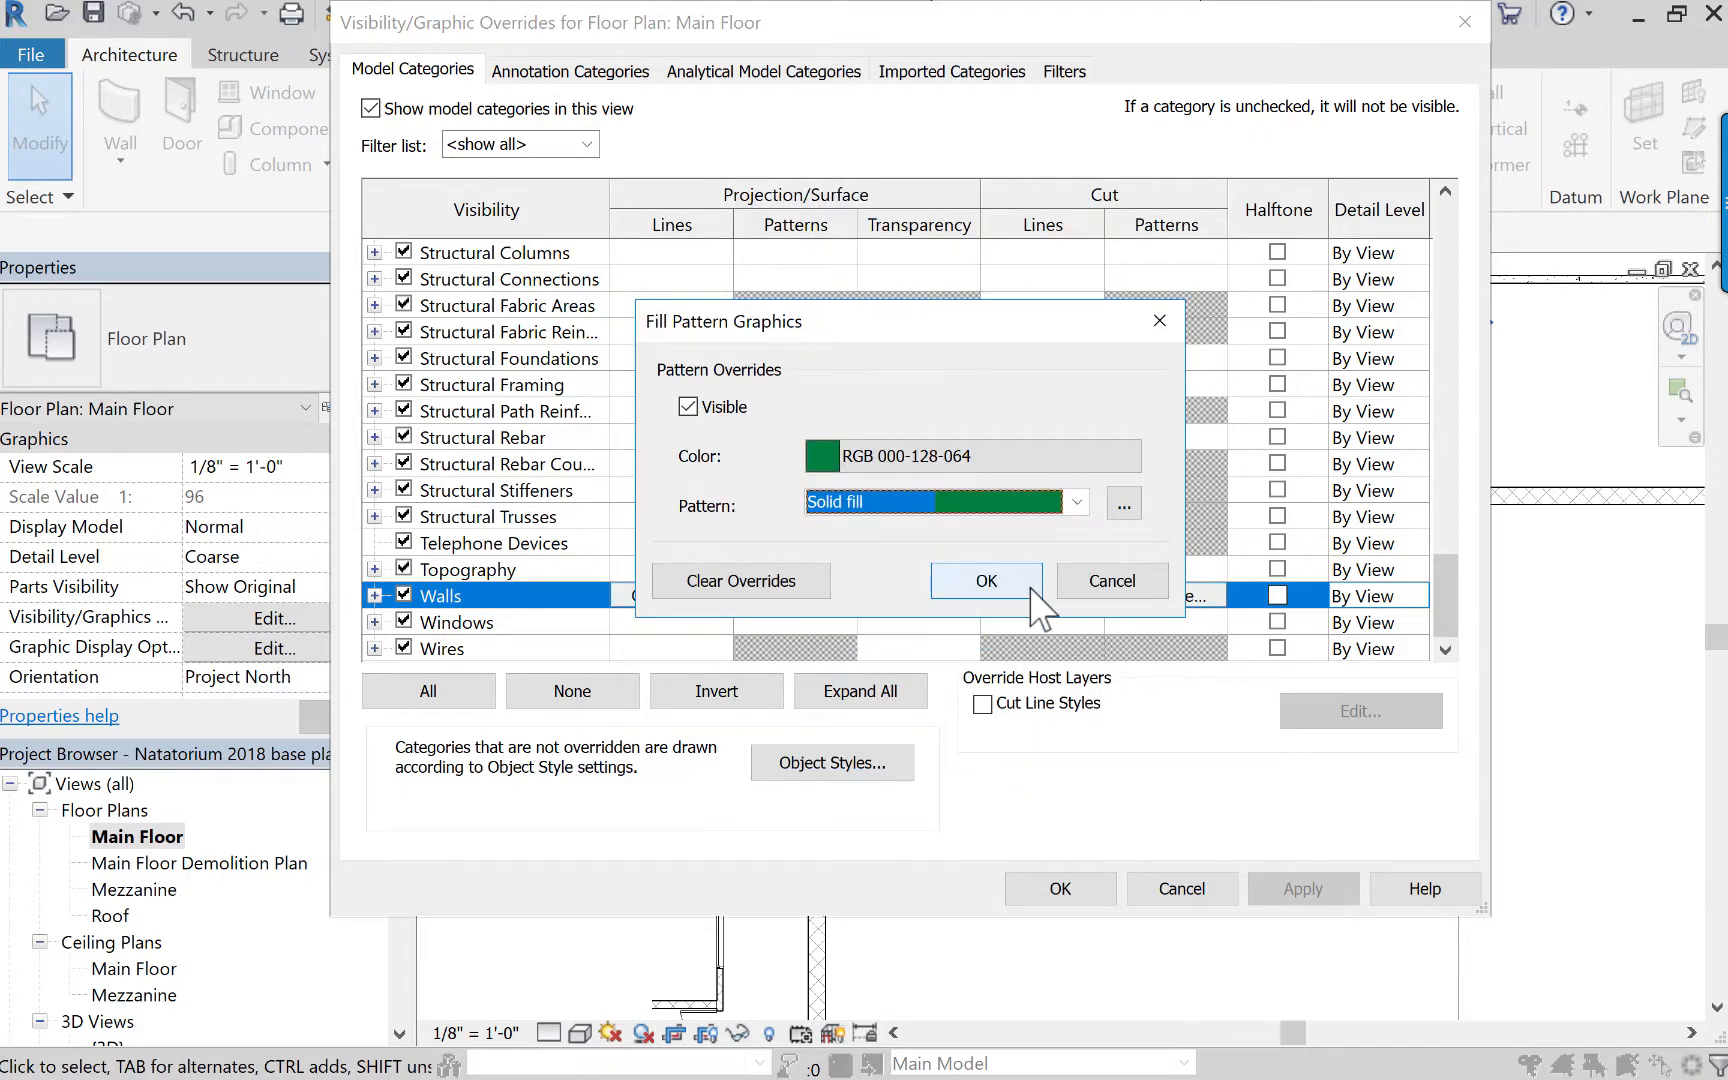
left_click(1027, 584)
left_click(1303, 888)
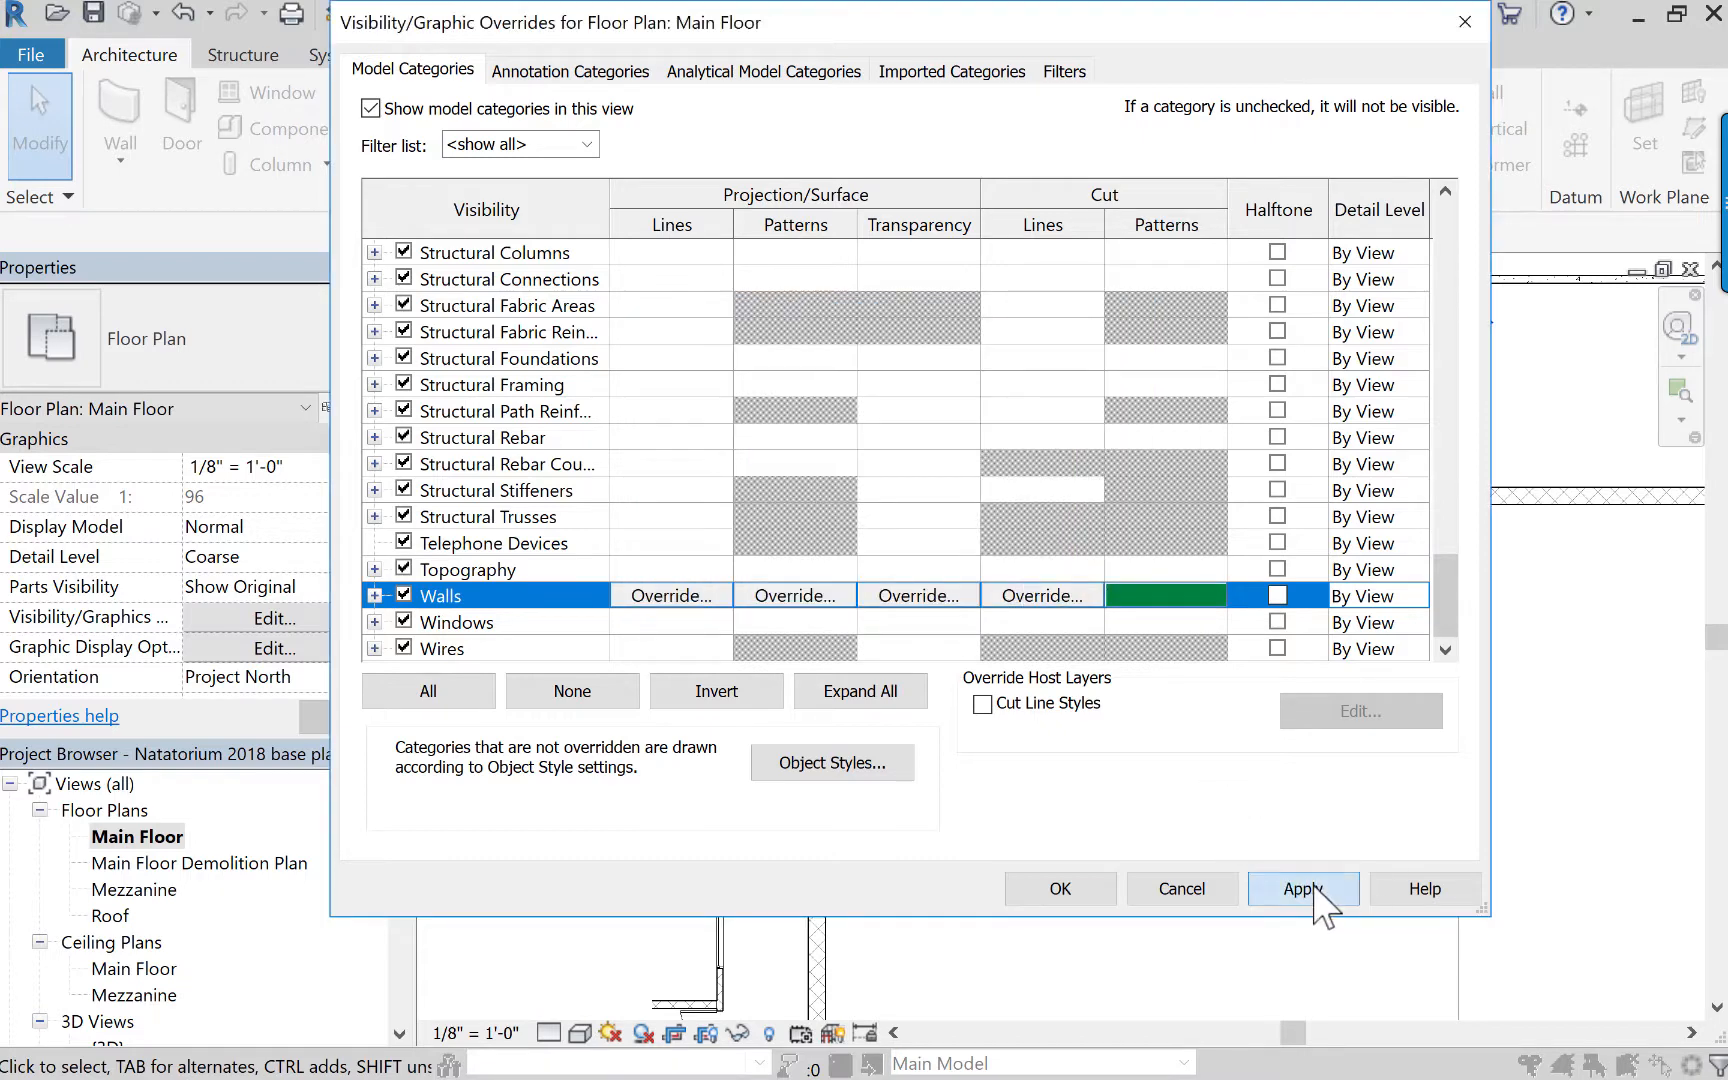
left_click(1062, 890)
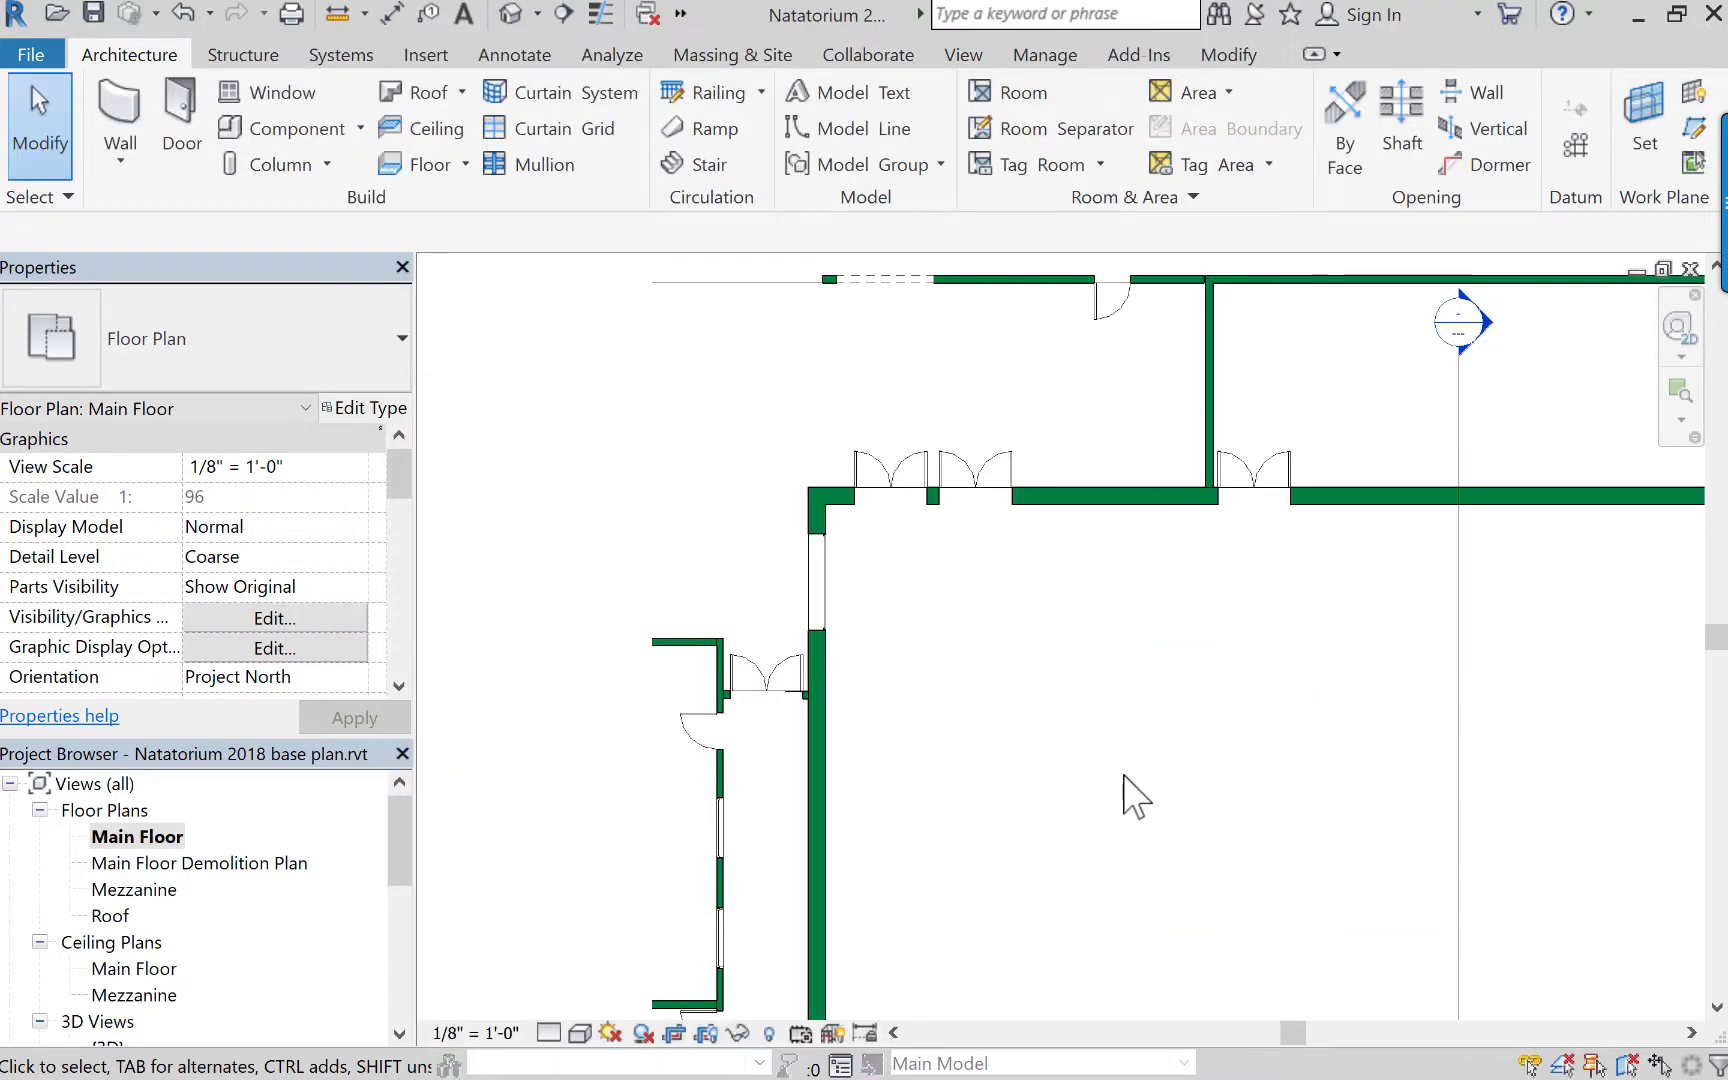
Lower the upper edge of interior elevation Elevation 1 - a's crop region to the Roof level line.
middle_click_drag(1152, 777, 1323, 960)
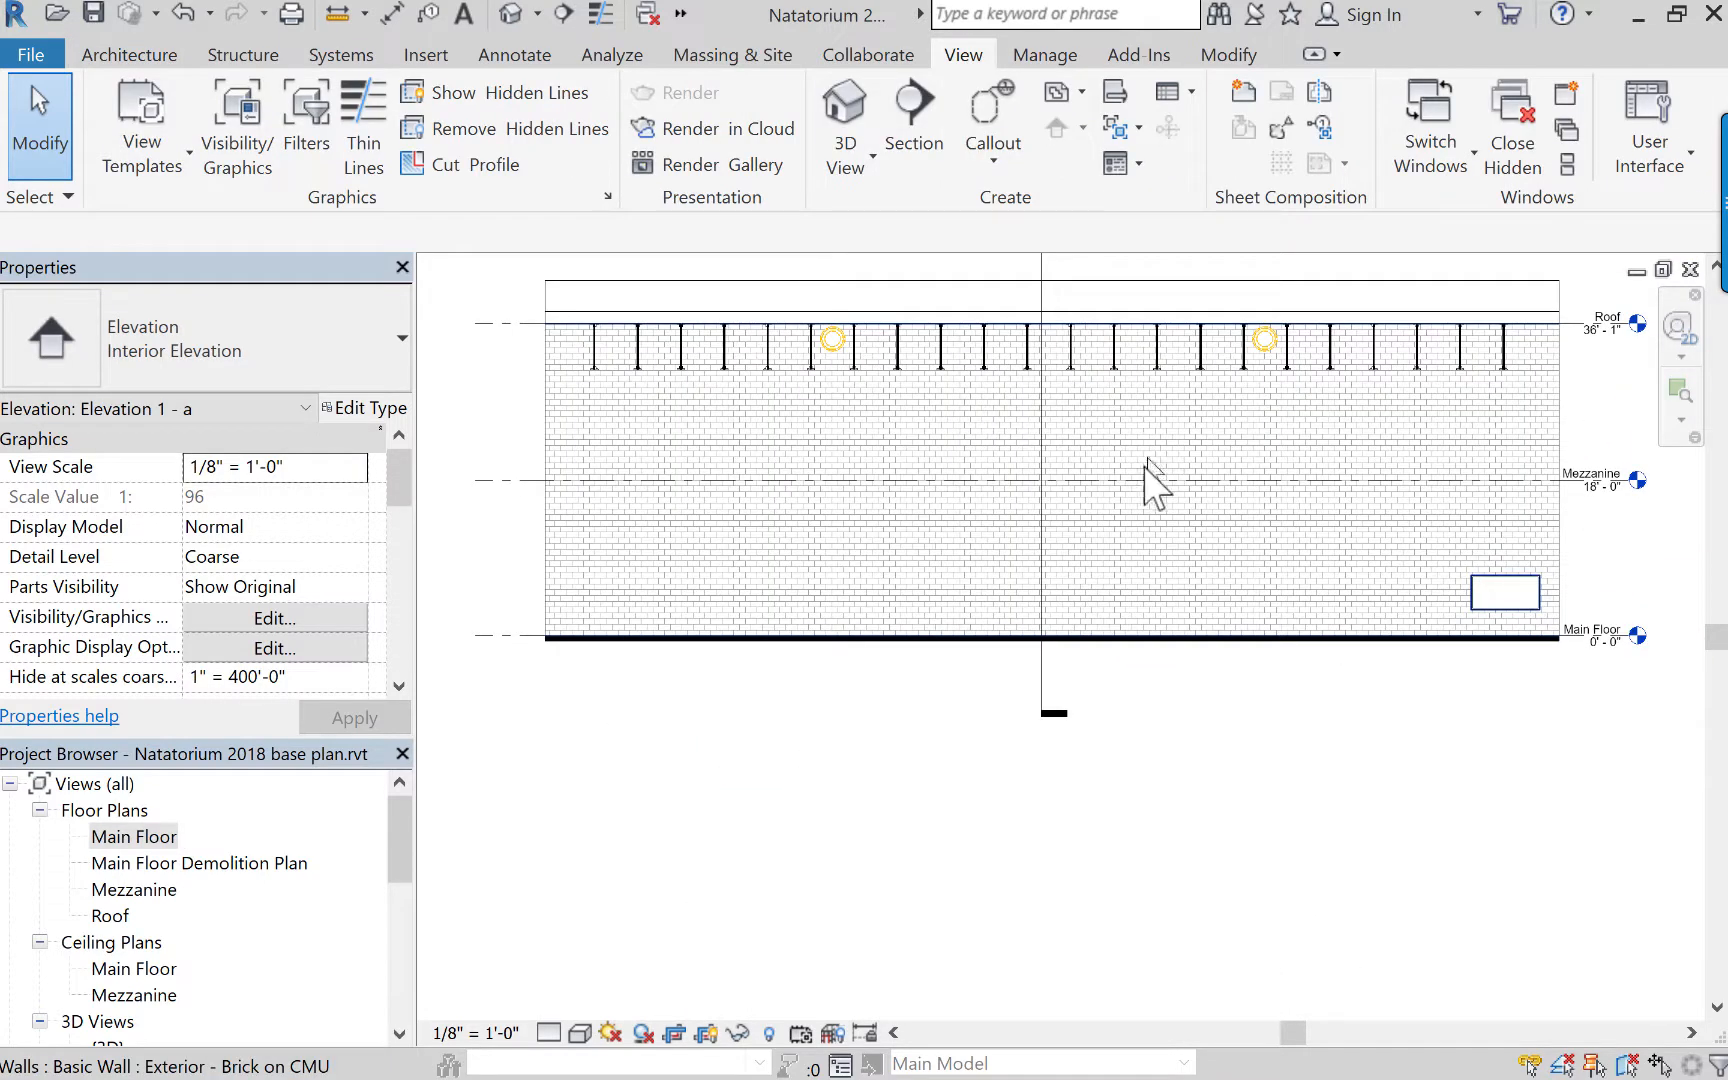
middle_click_drag(1226, 563, 1194, 690)
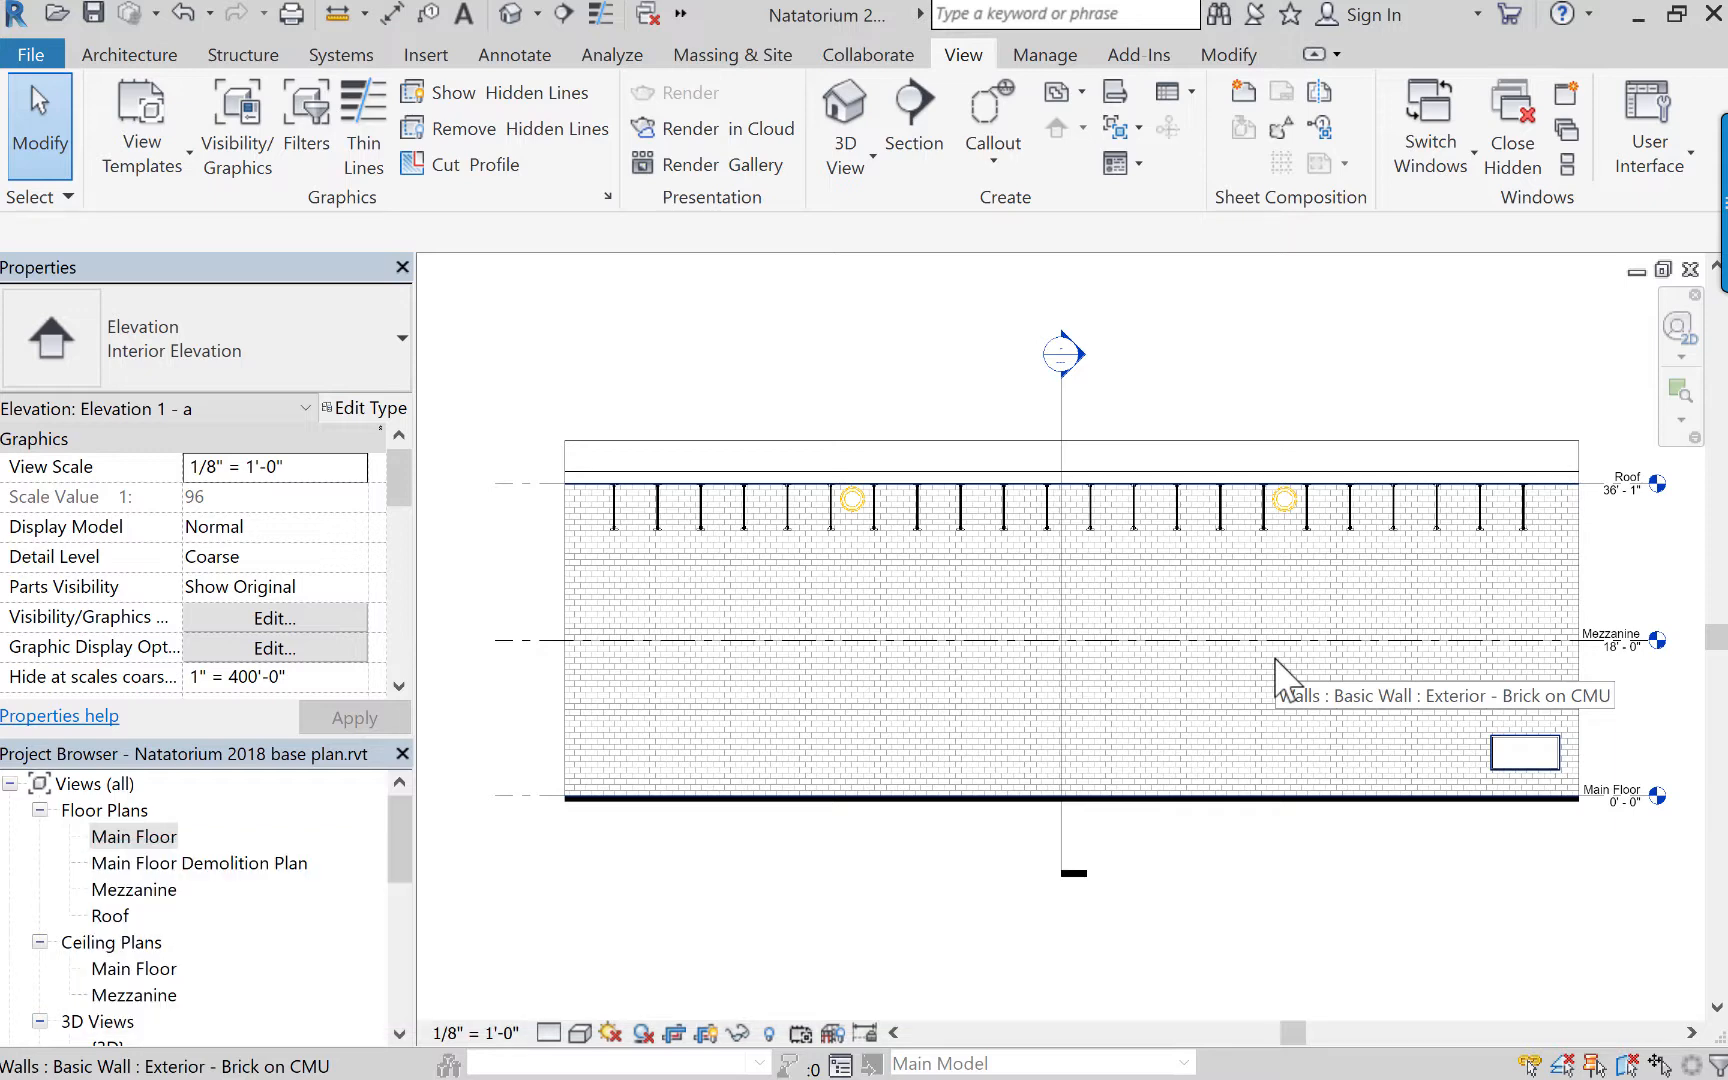
middle_click_drag(1375, 724, 1315, 706)
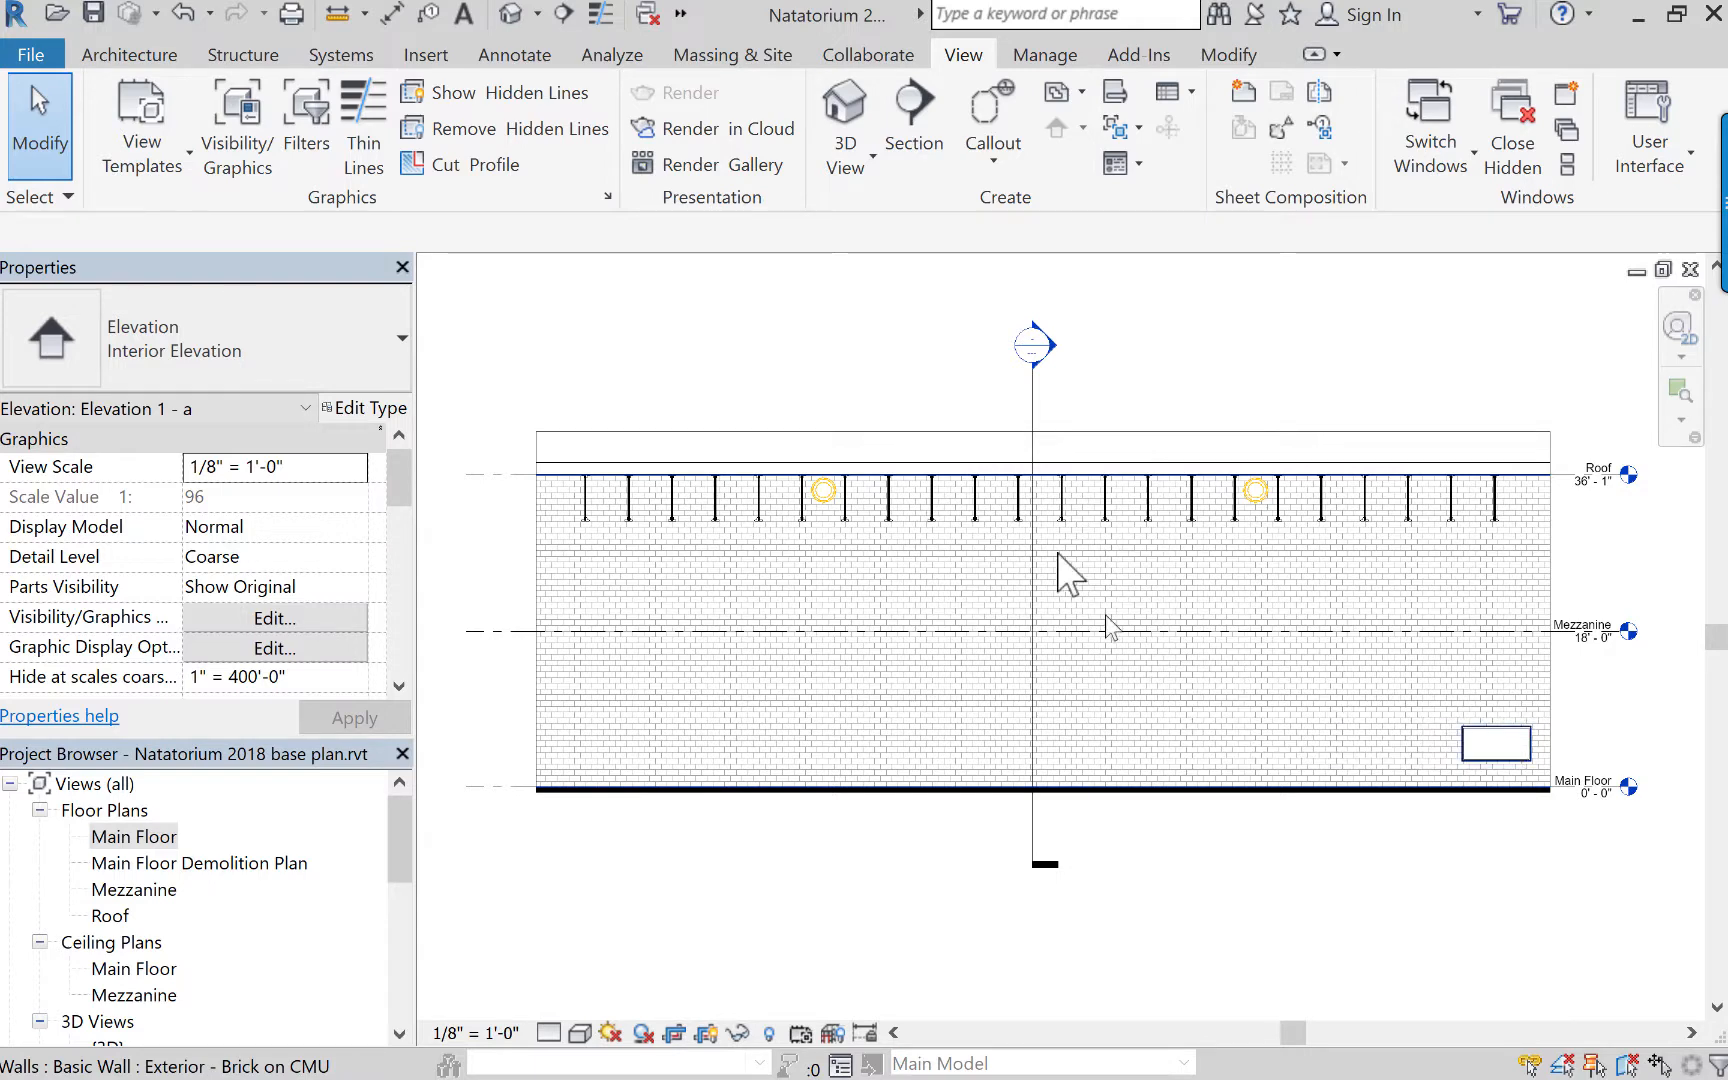
left_click(814, 432)
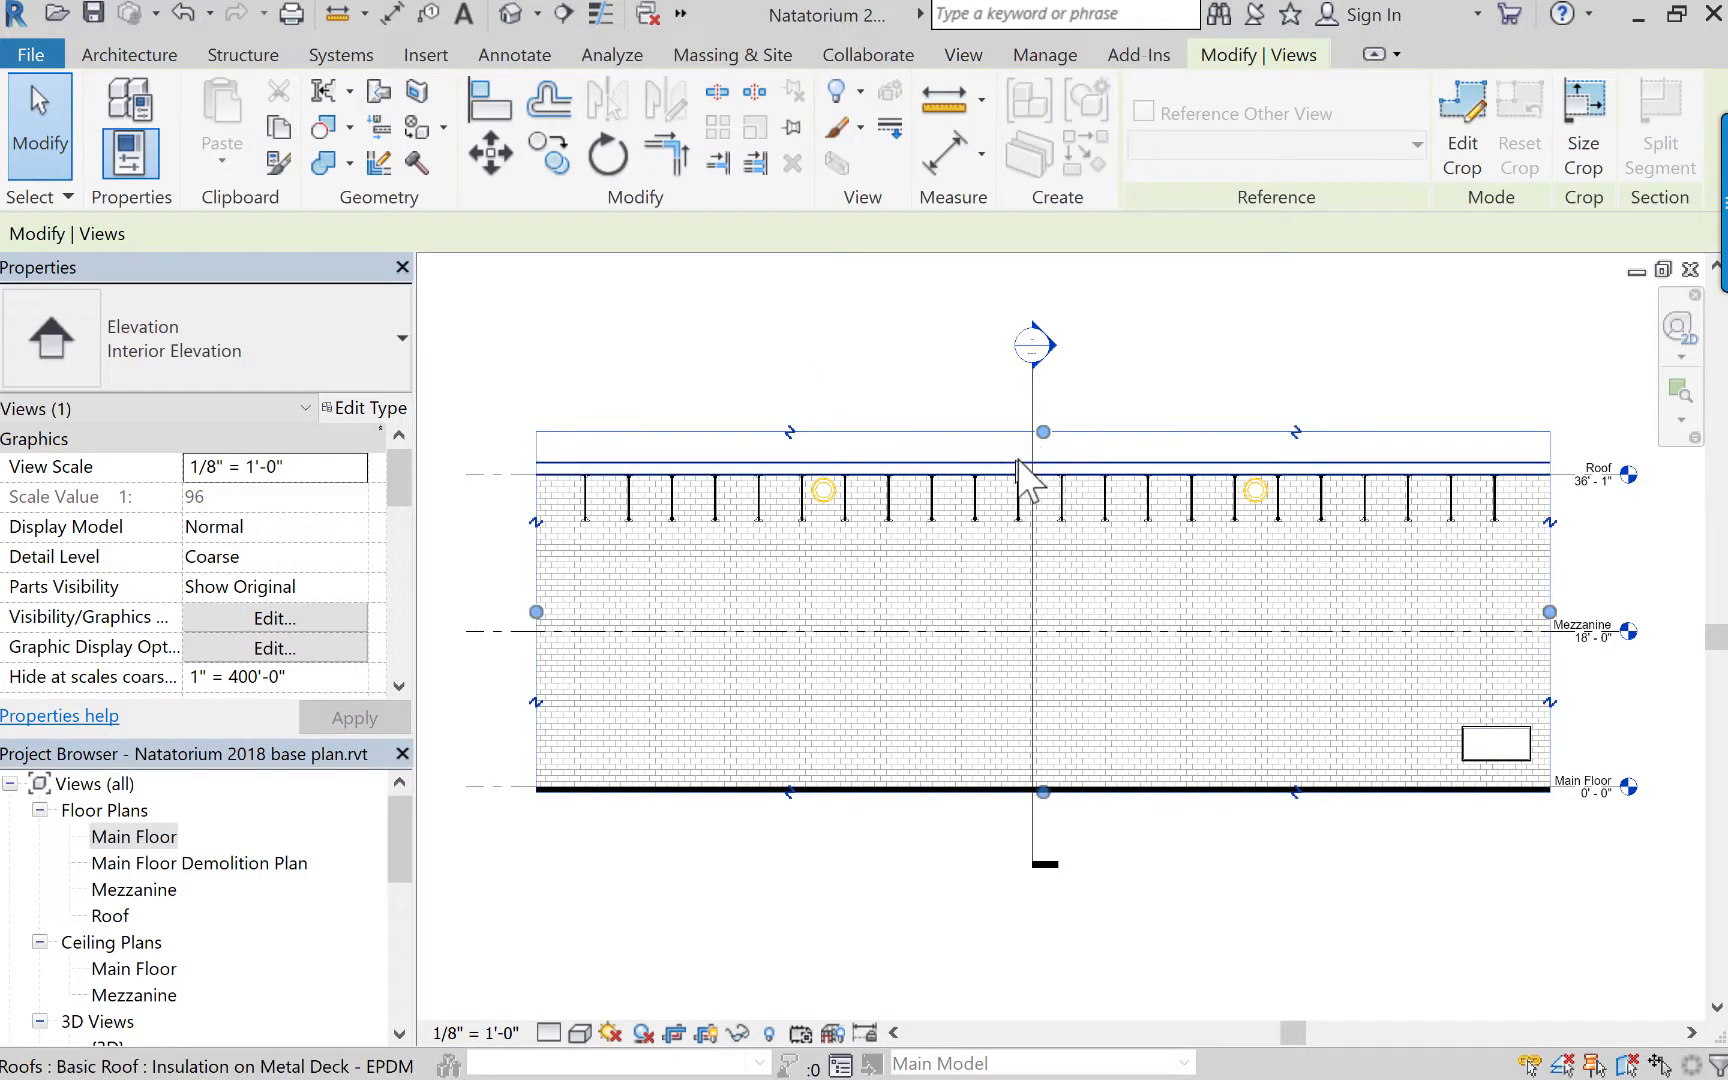
left_click(1043, 432)
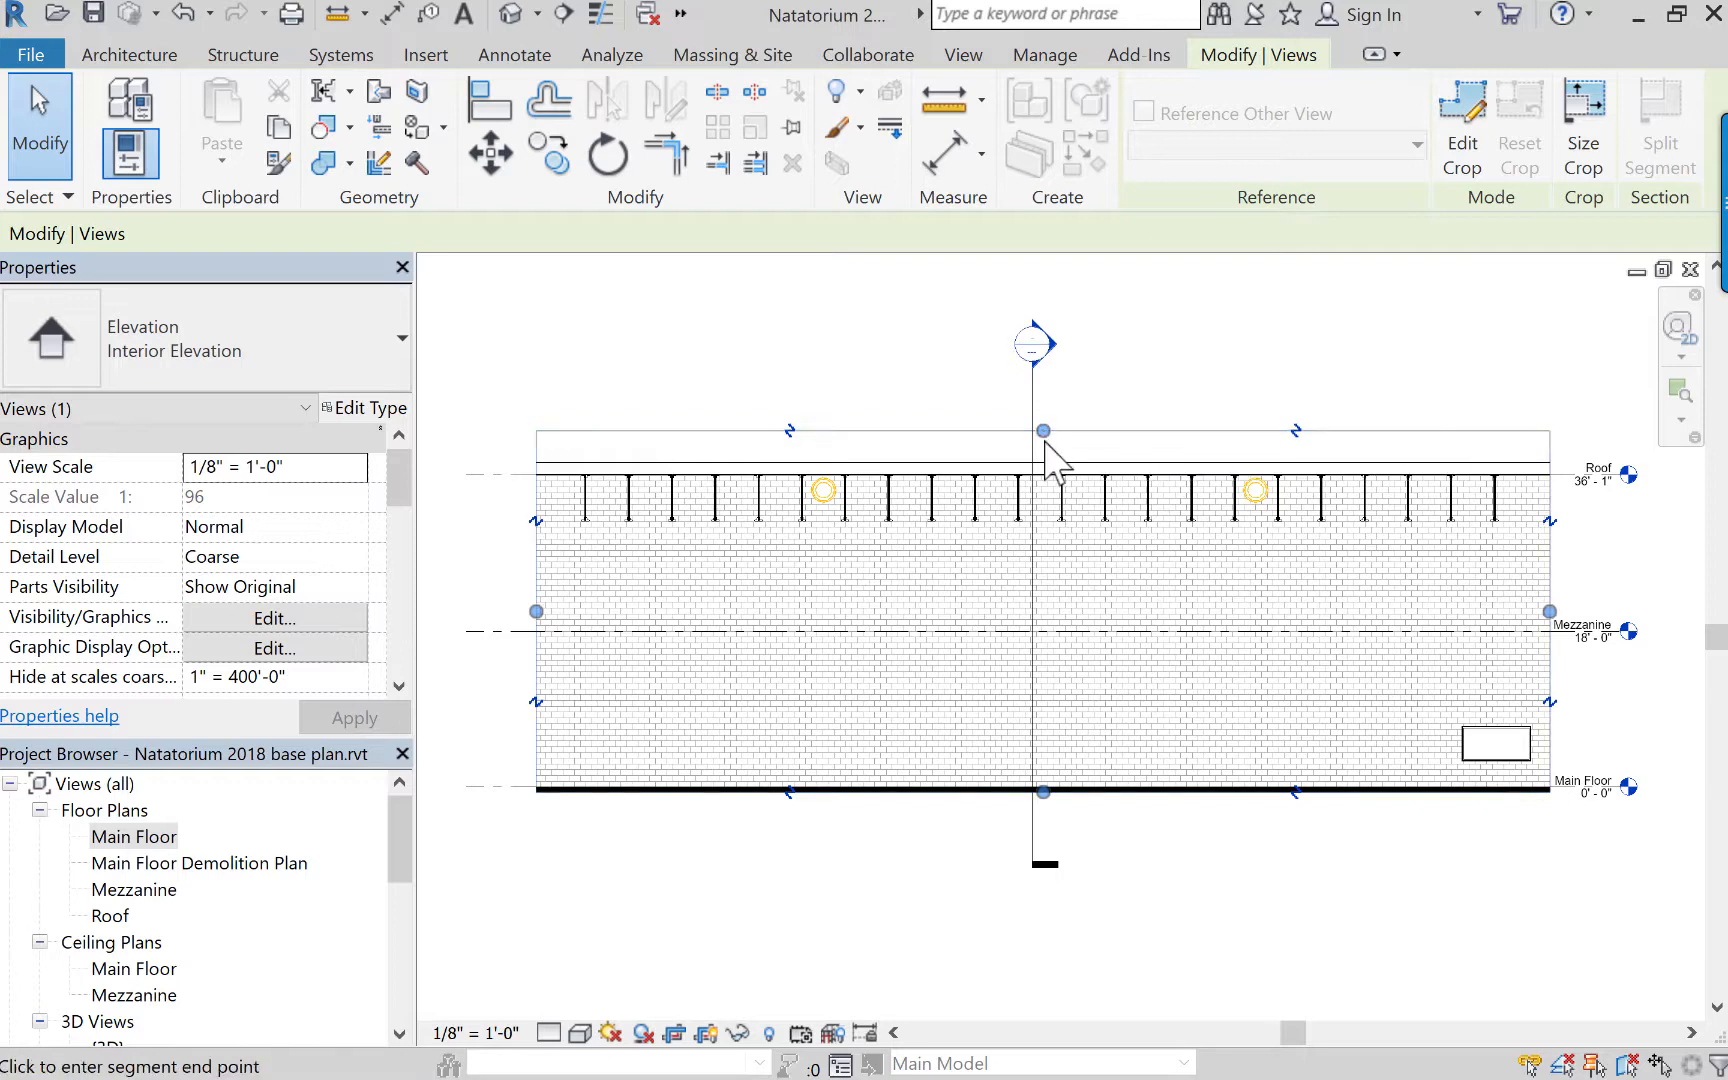
left_click(1050, 464)
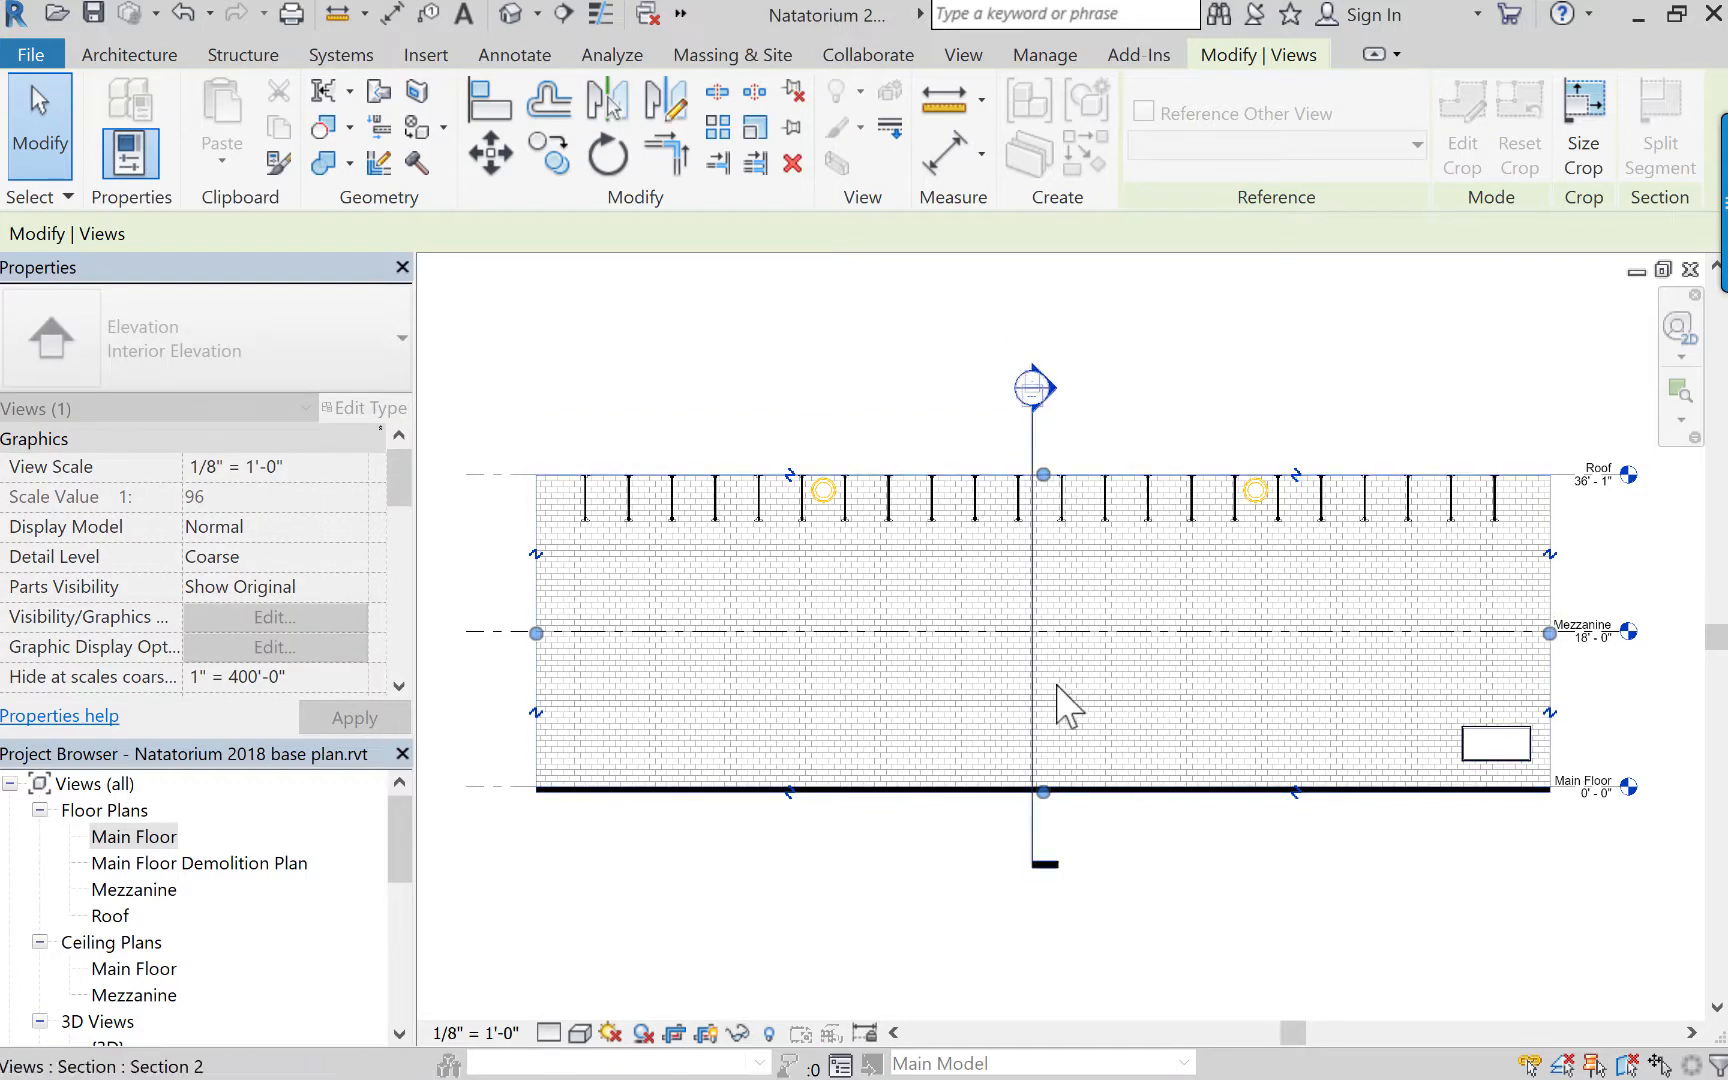
Raise the elevation crop region's lower edge to the base of the brick wall at the Main Floor level, hiding the floor slab.
scroll(1047, 815, "up", 2)
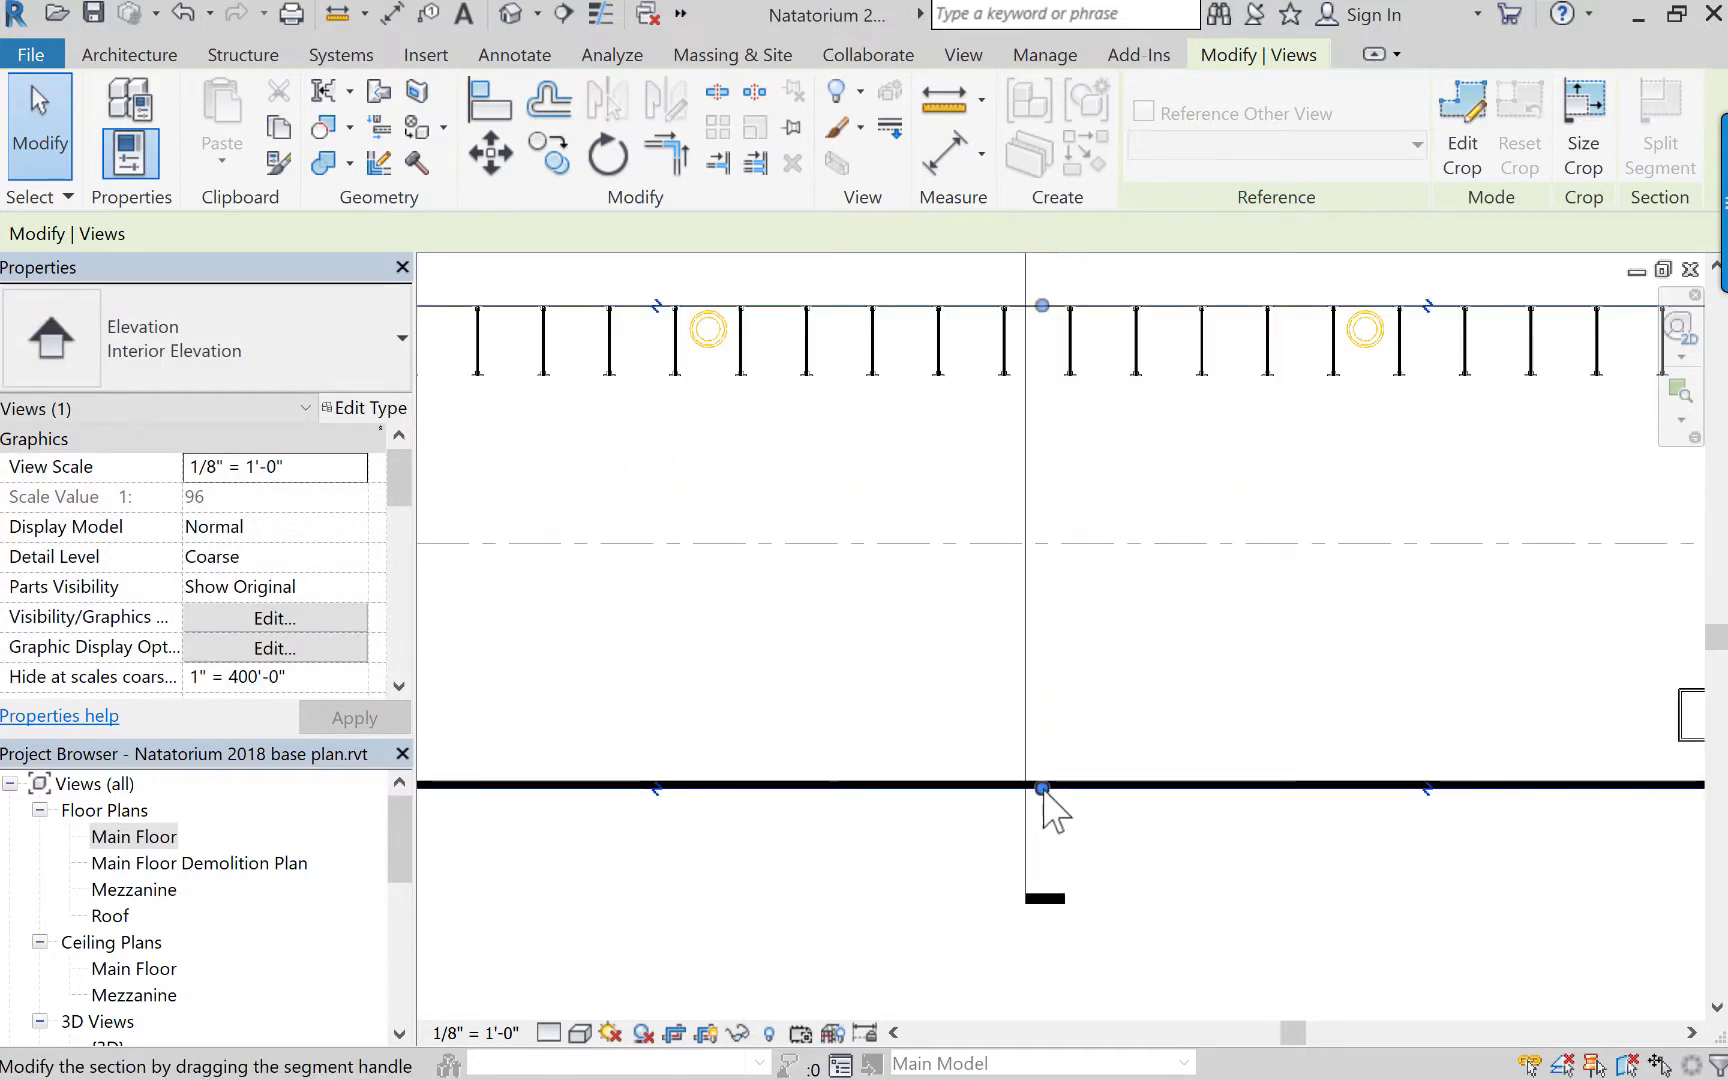
scroll(1045, 795, "up", 1)
left_click(1042, 788)
left_click(1055, 836)
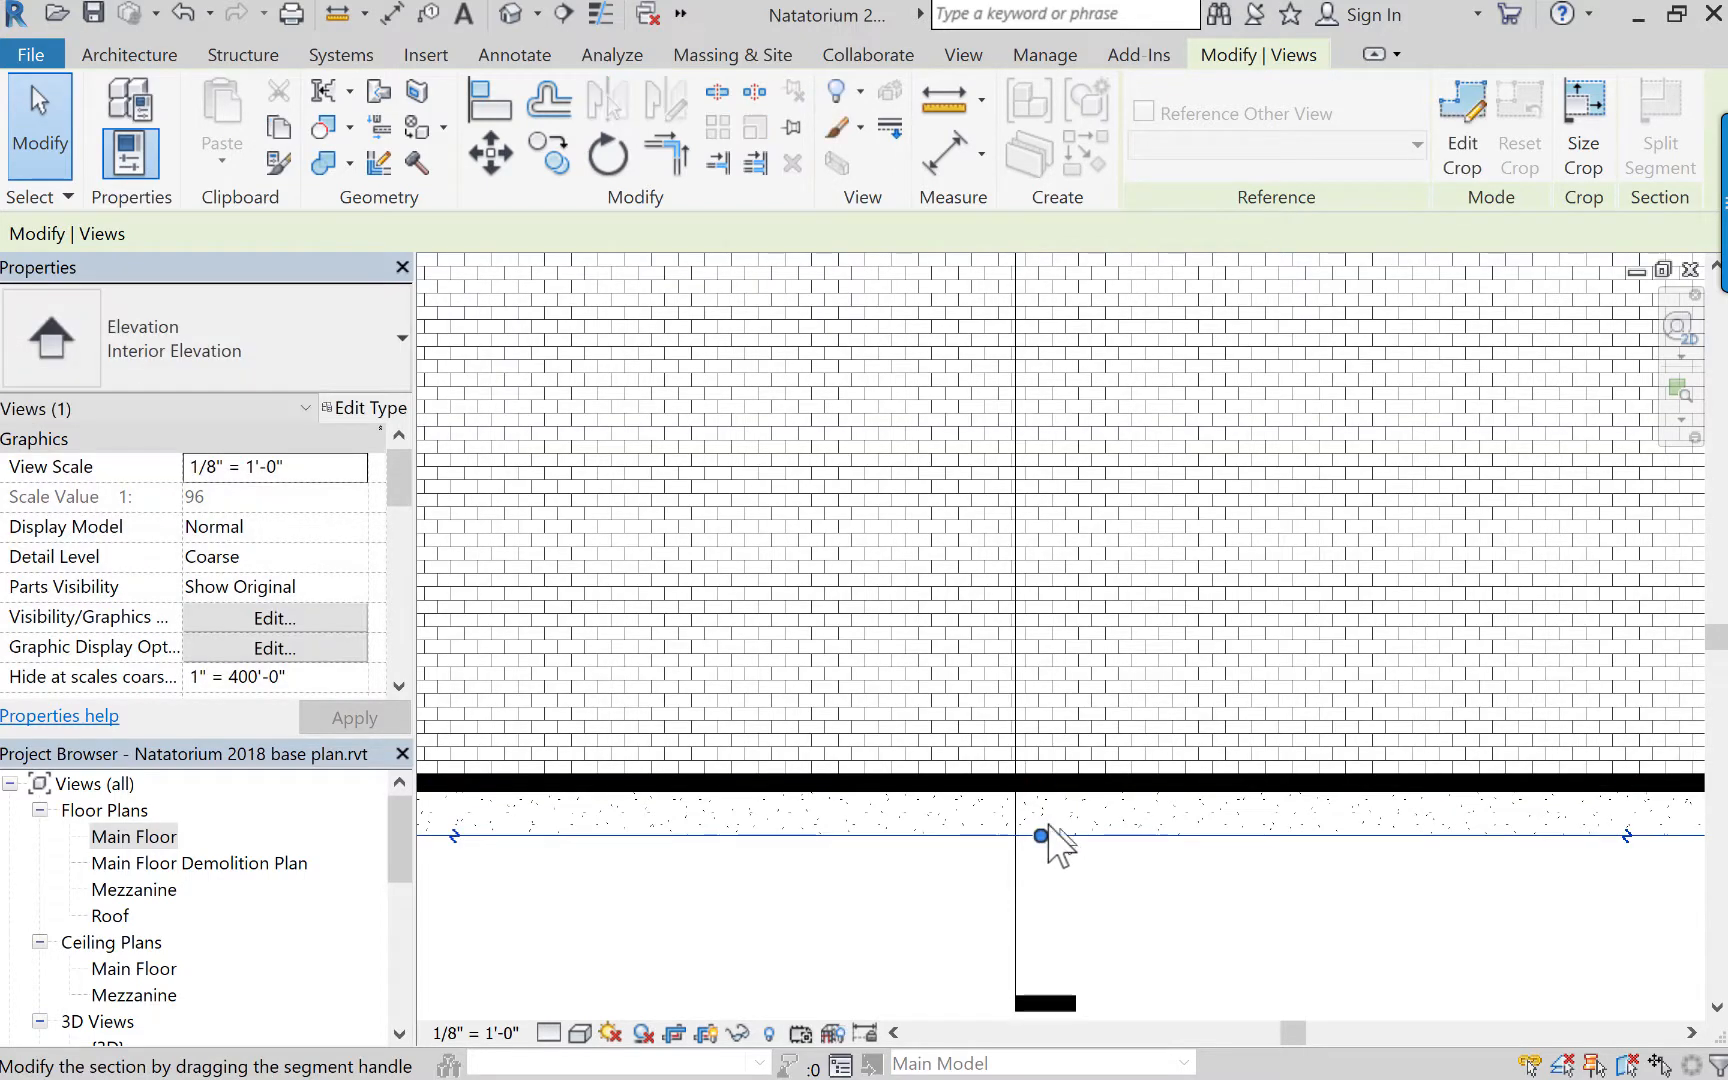
left_click(1040, 835)
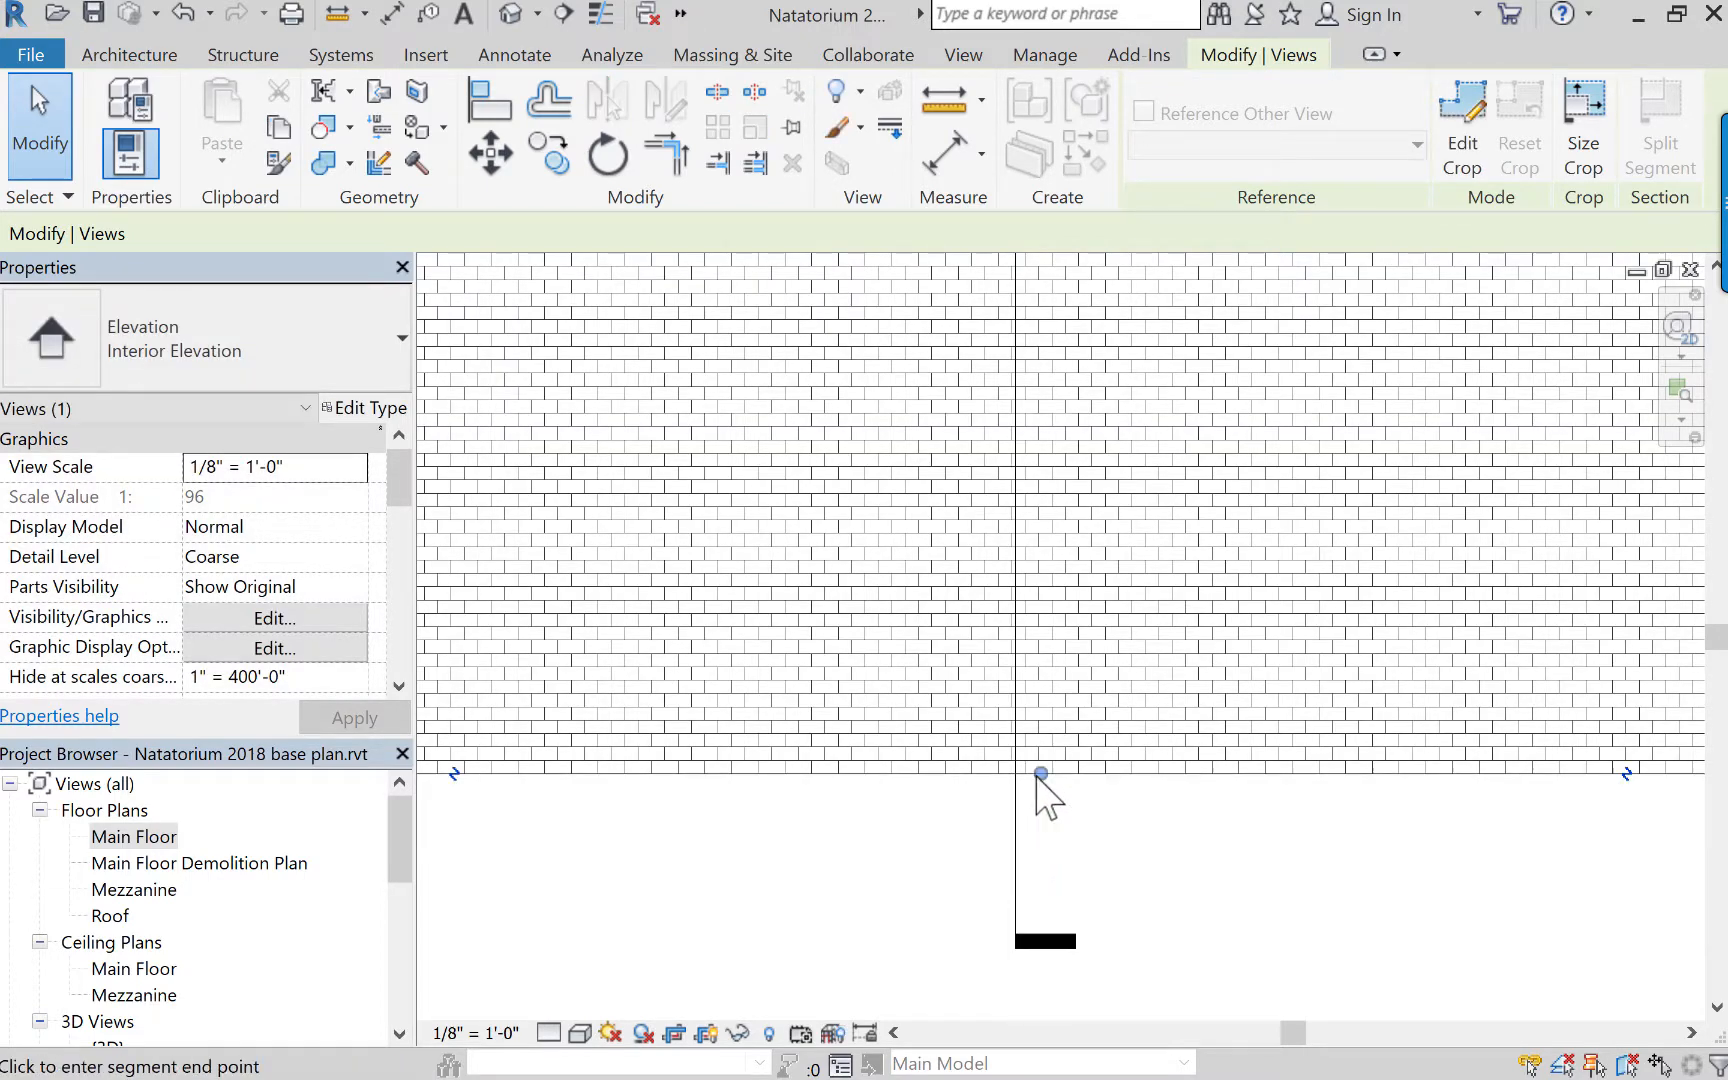
left_click(1039, 774)
left_click(1176, 856)
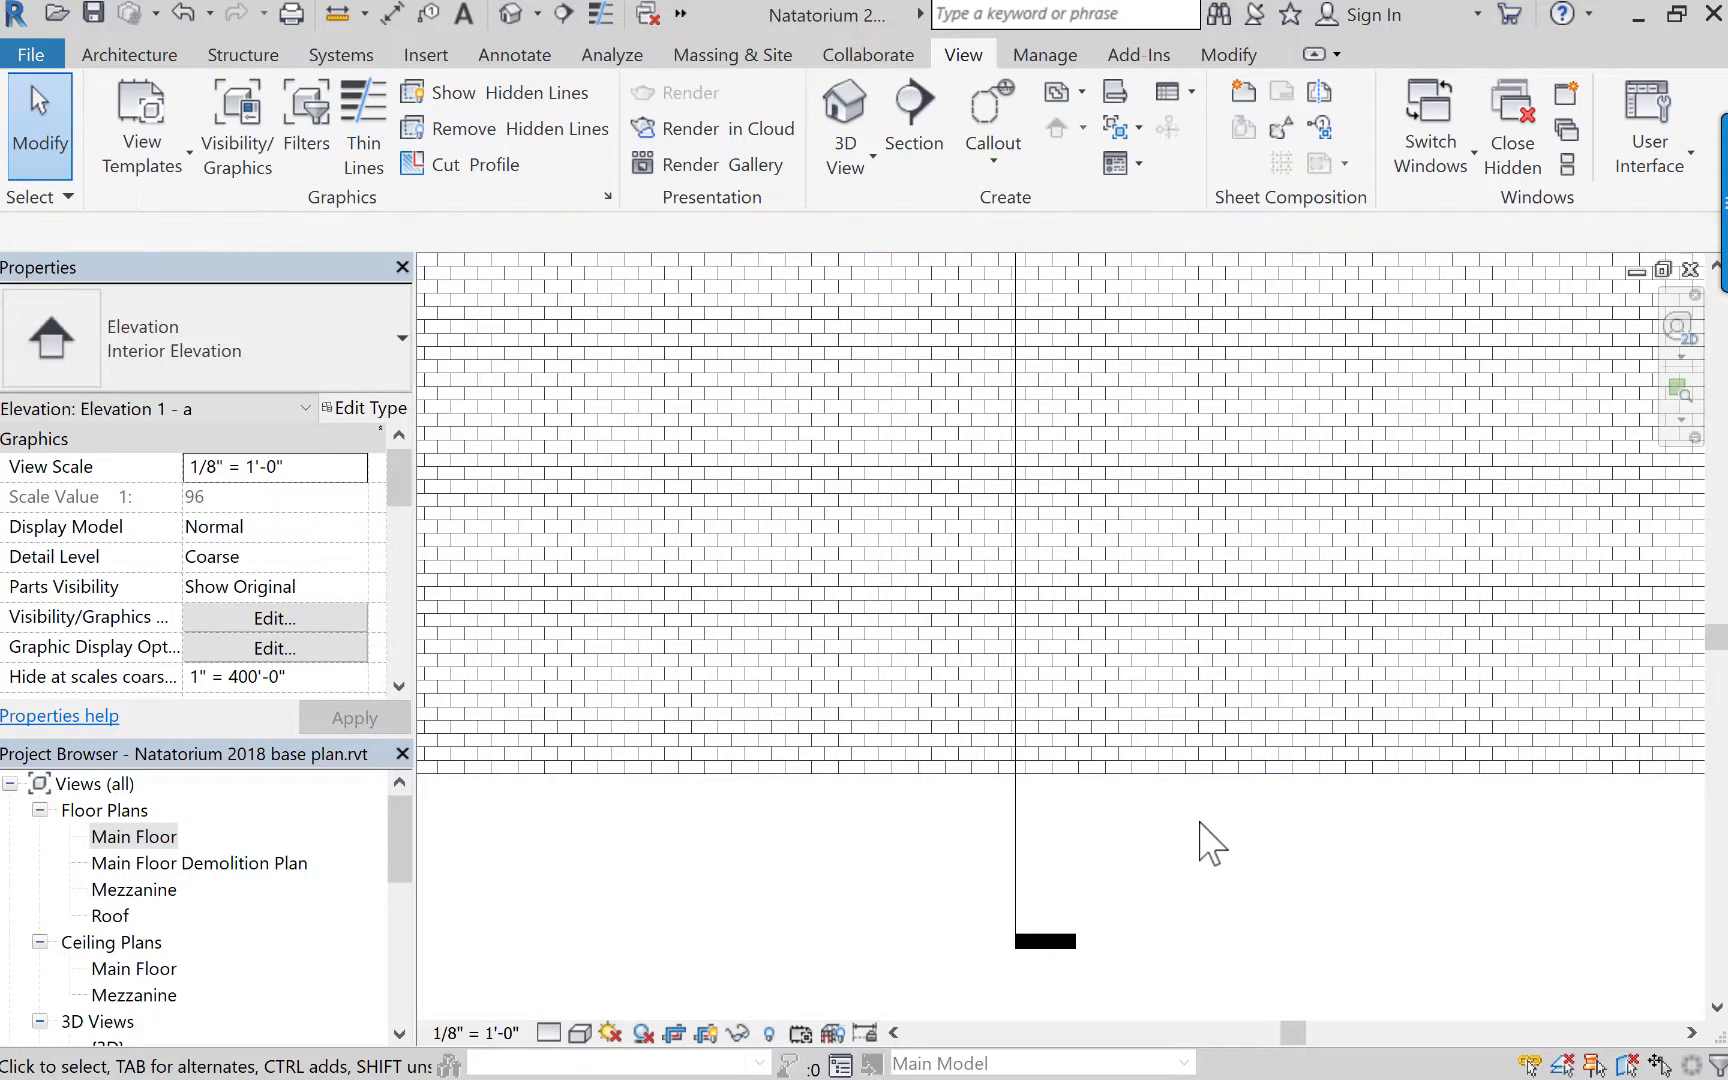
Edit the elevation's crop shape and sketch a diagonal line across its upper-left corner, from the left edge to the upper edge.
scroll(1205, 840, "down", 2)
scroll(1172, 798, "down", 3)
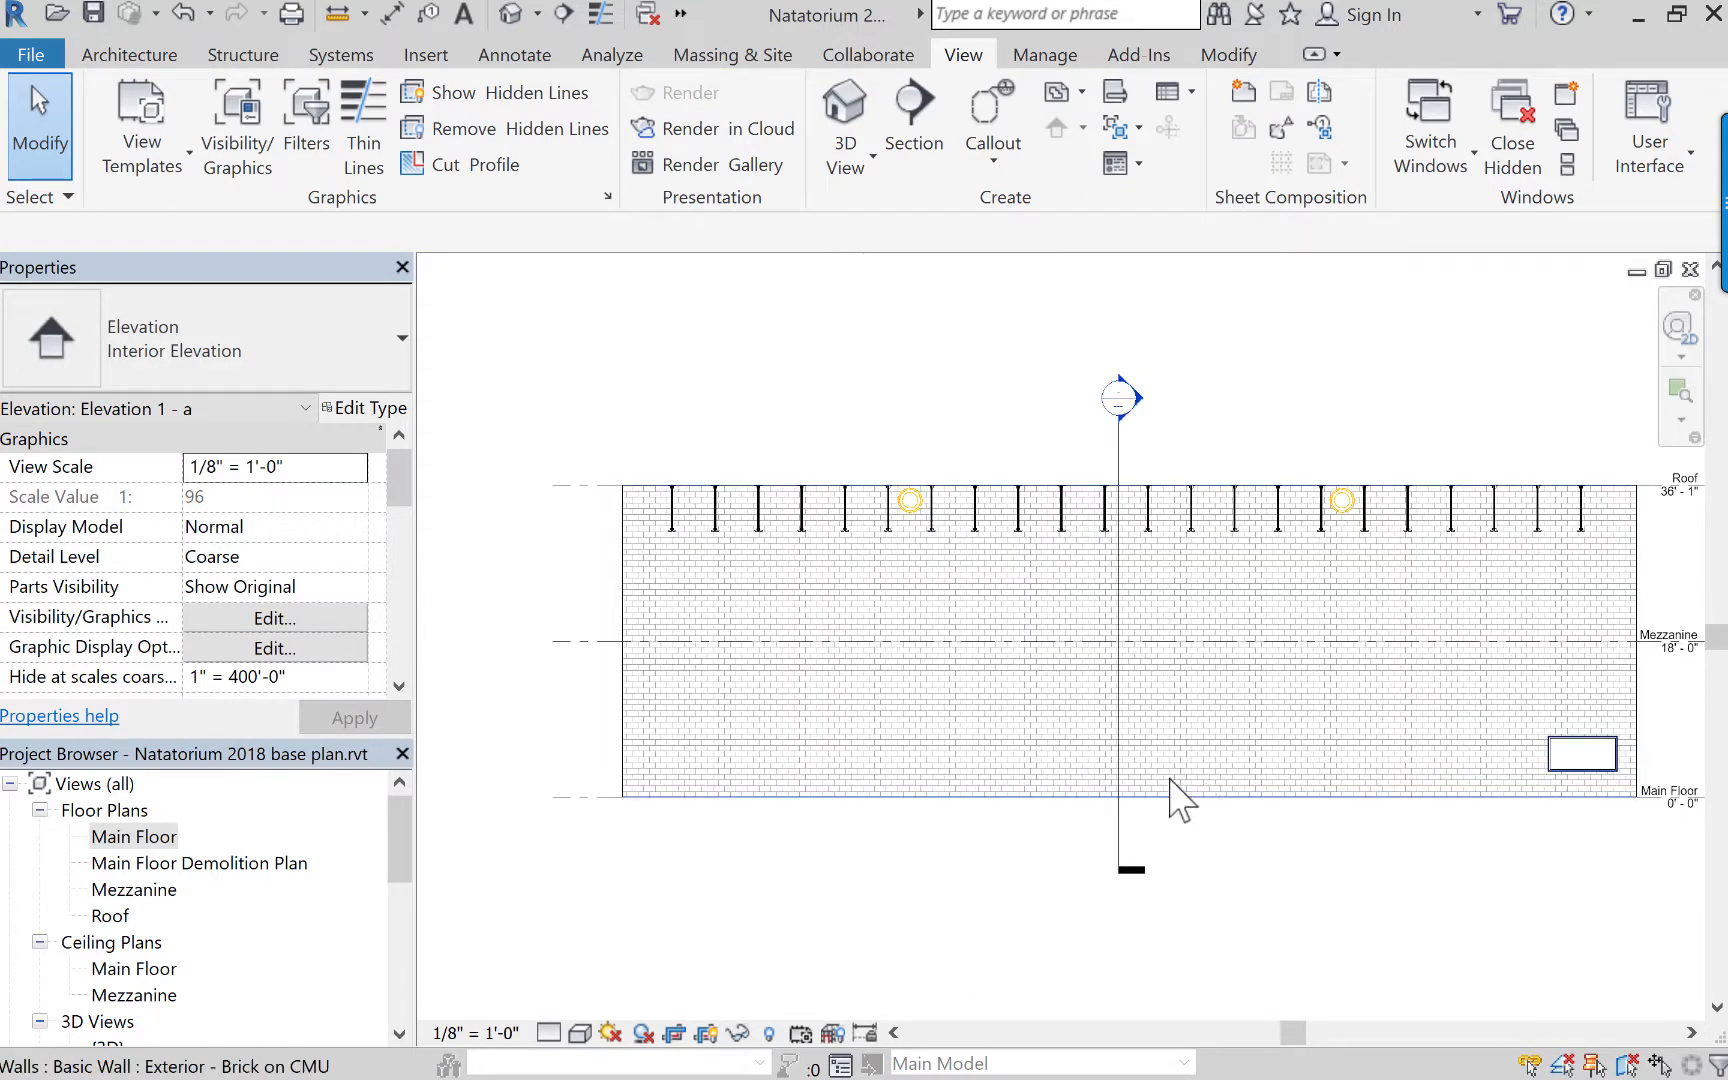
middle_click_drag(1172, 798, 1122, 758)
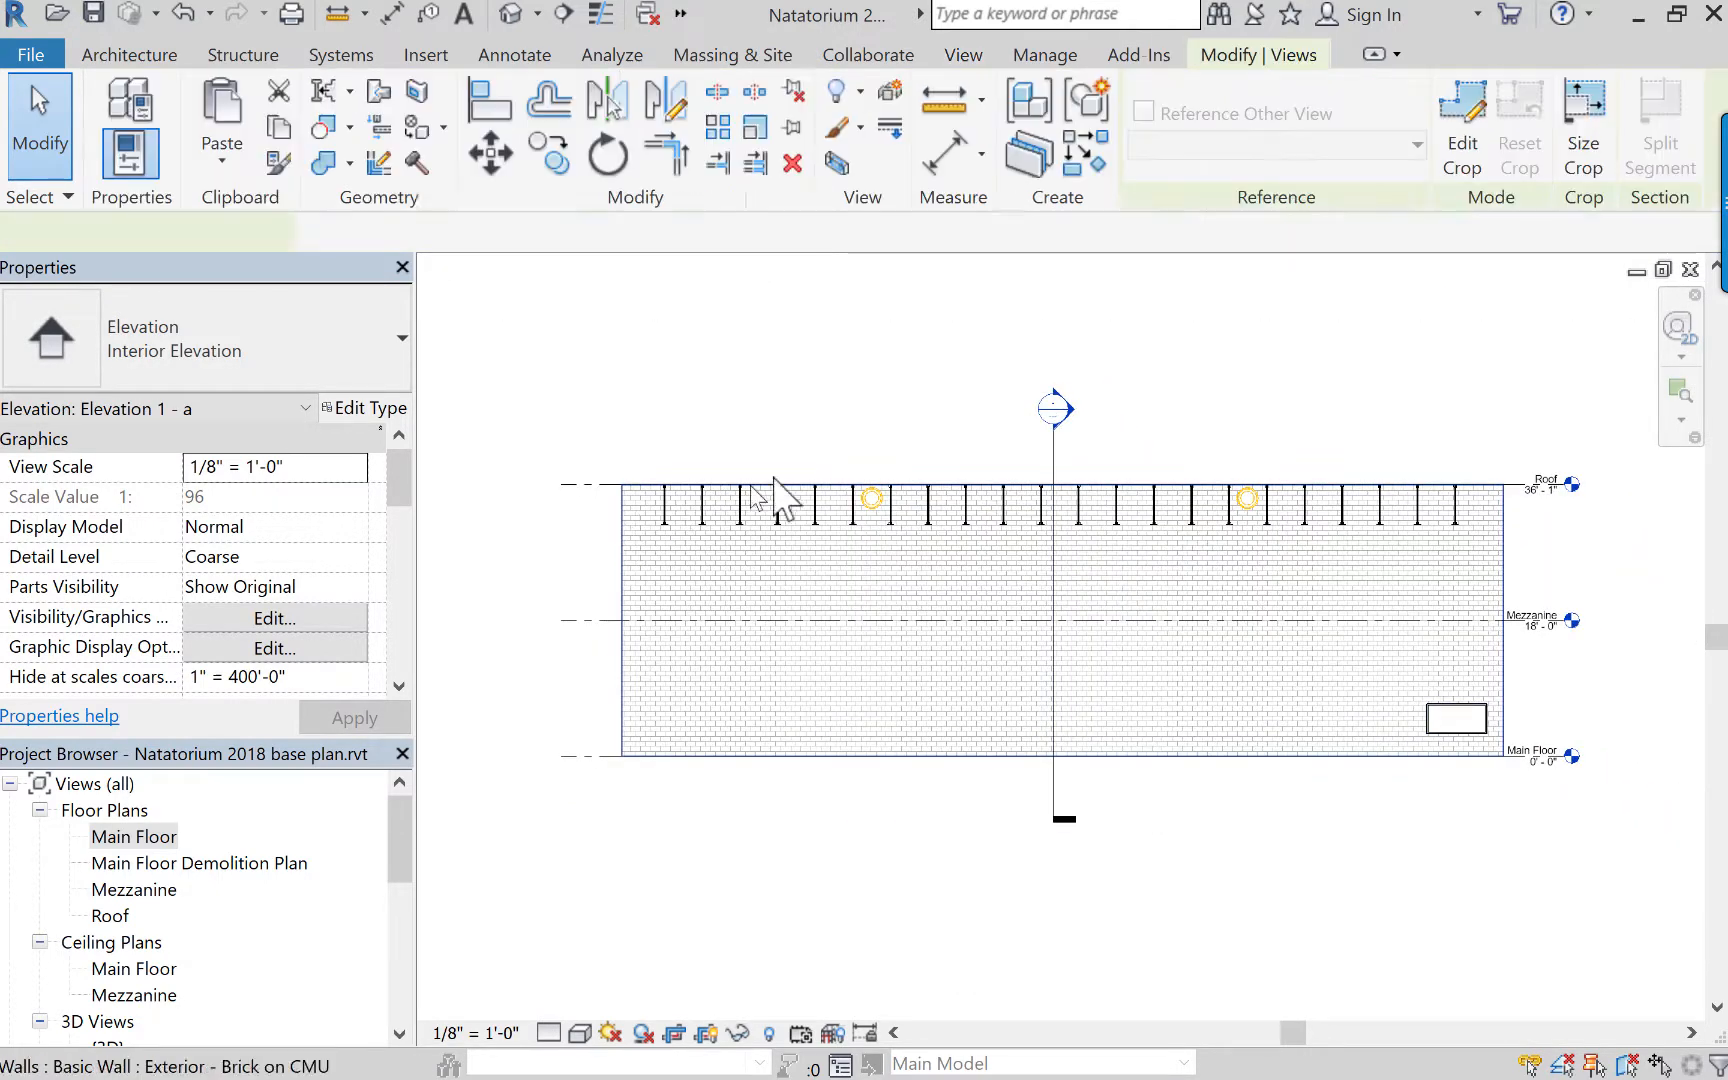
left_click(624, 530)
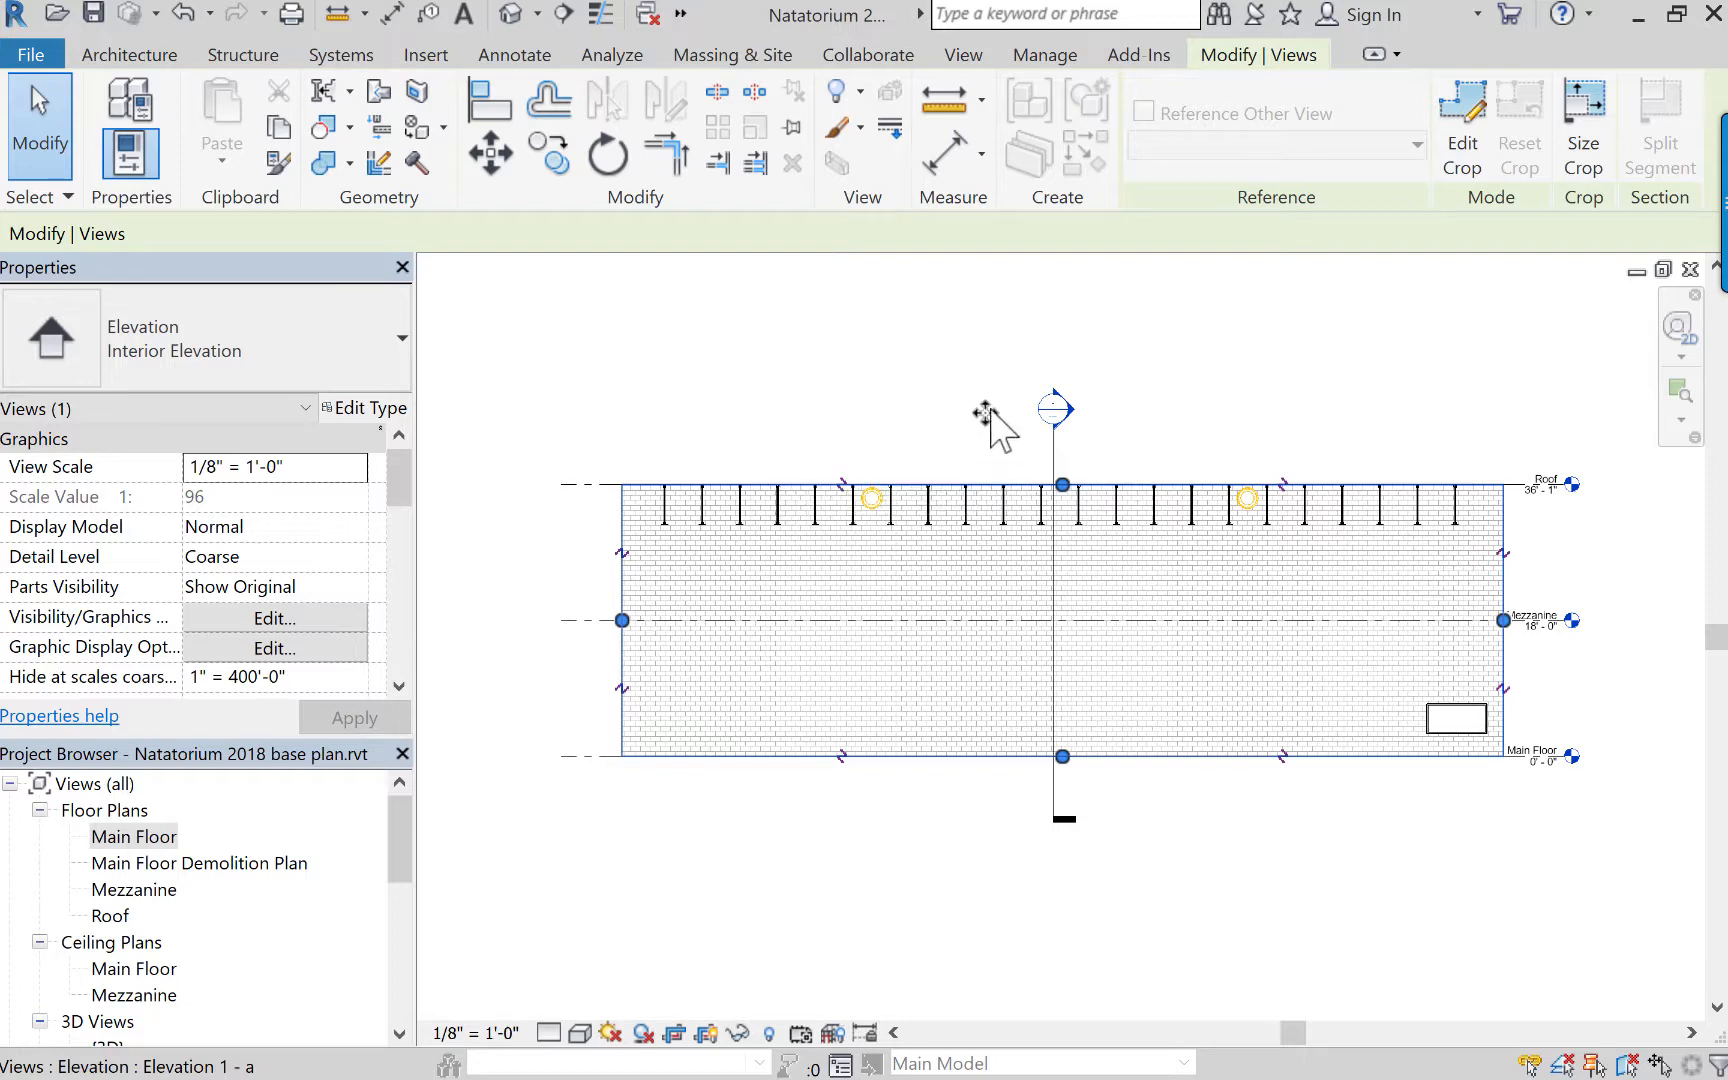
left_click(1462, 130)
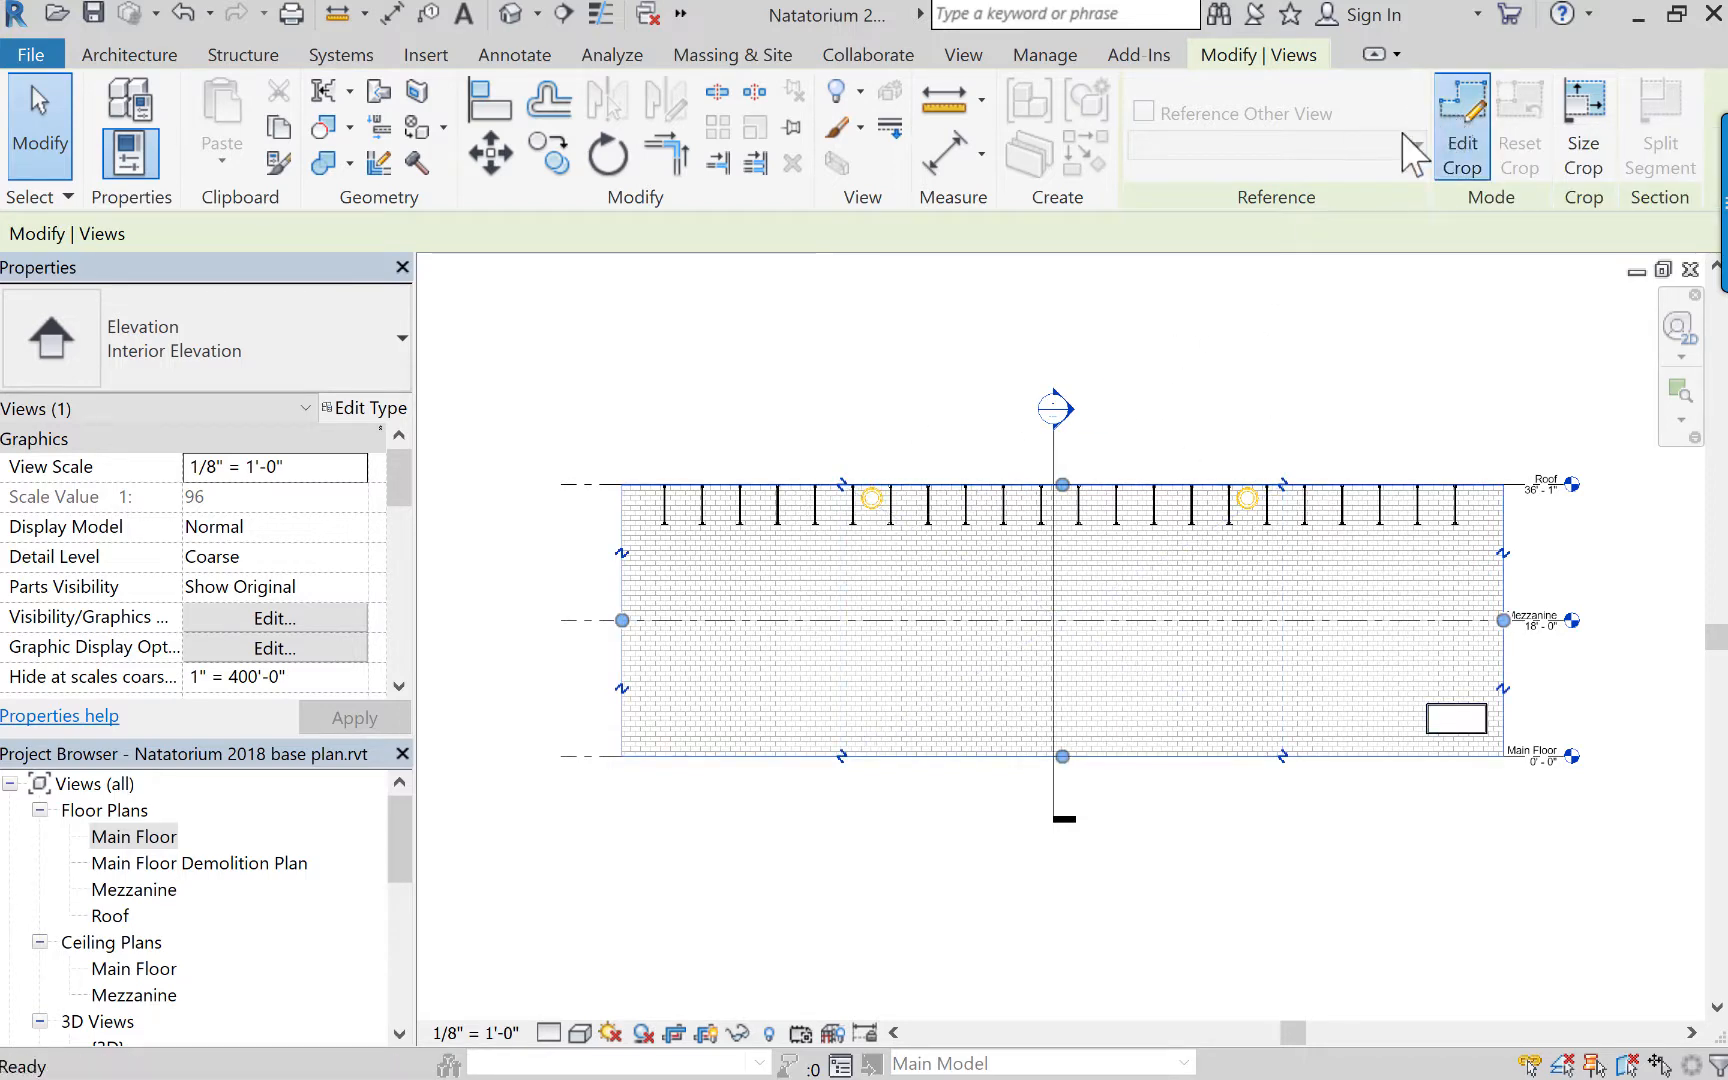
left_click(622, 545)
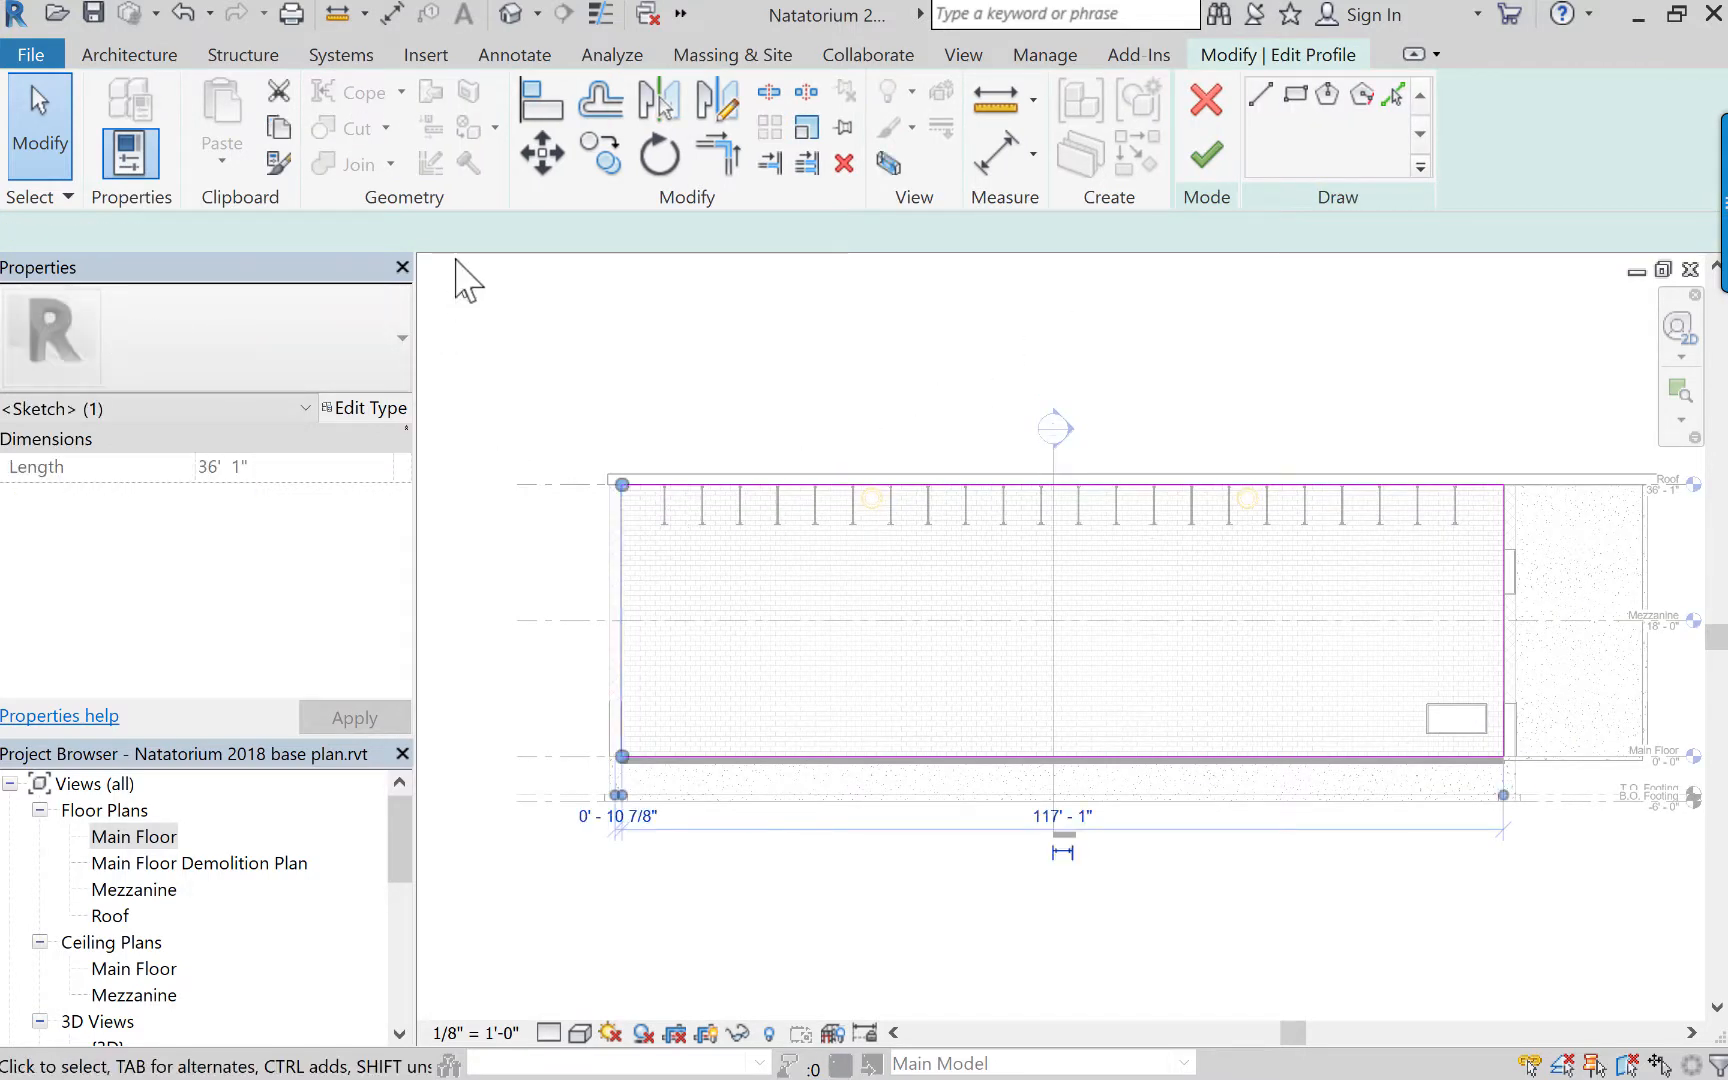
left_click(1261, 95)
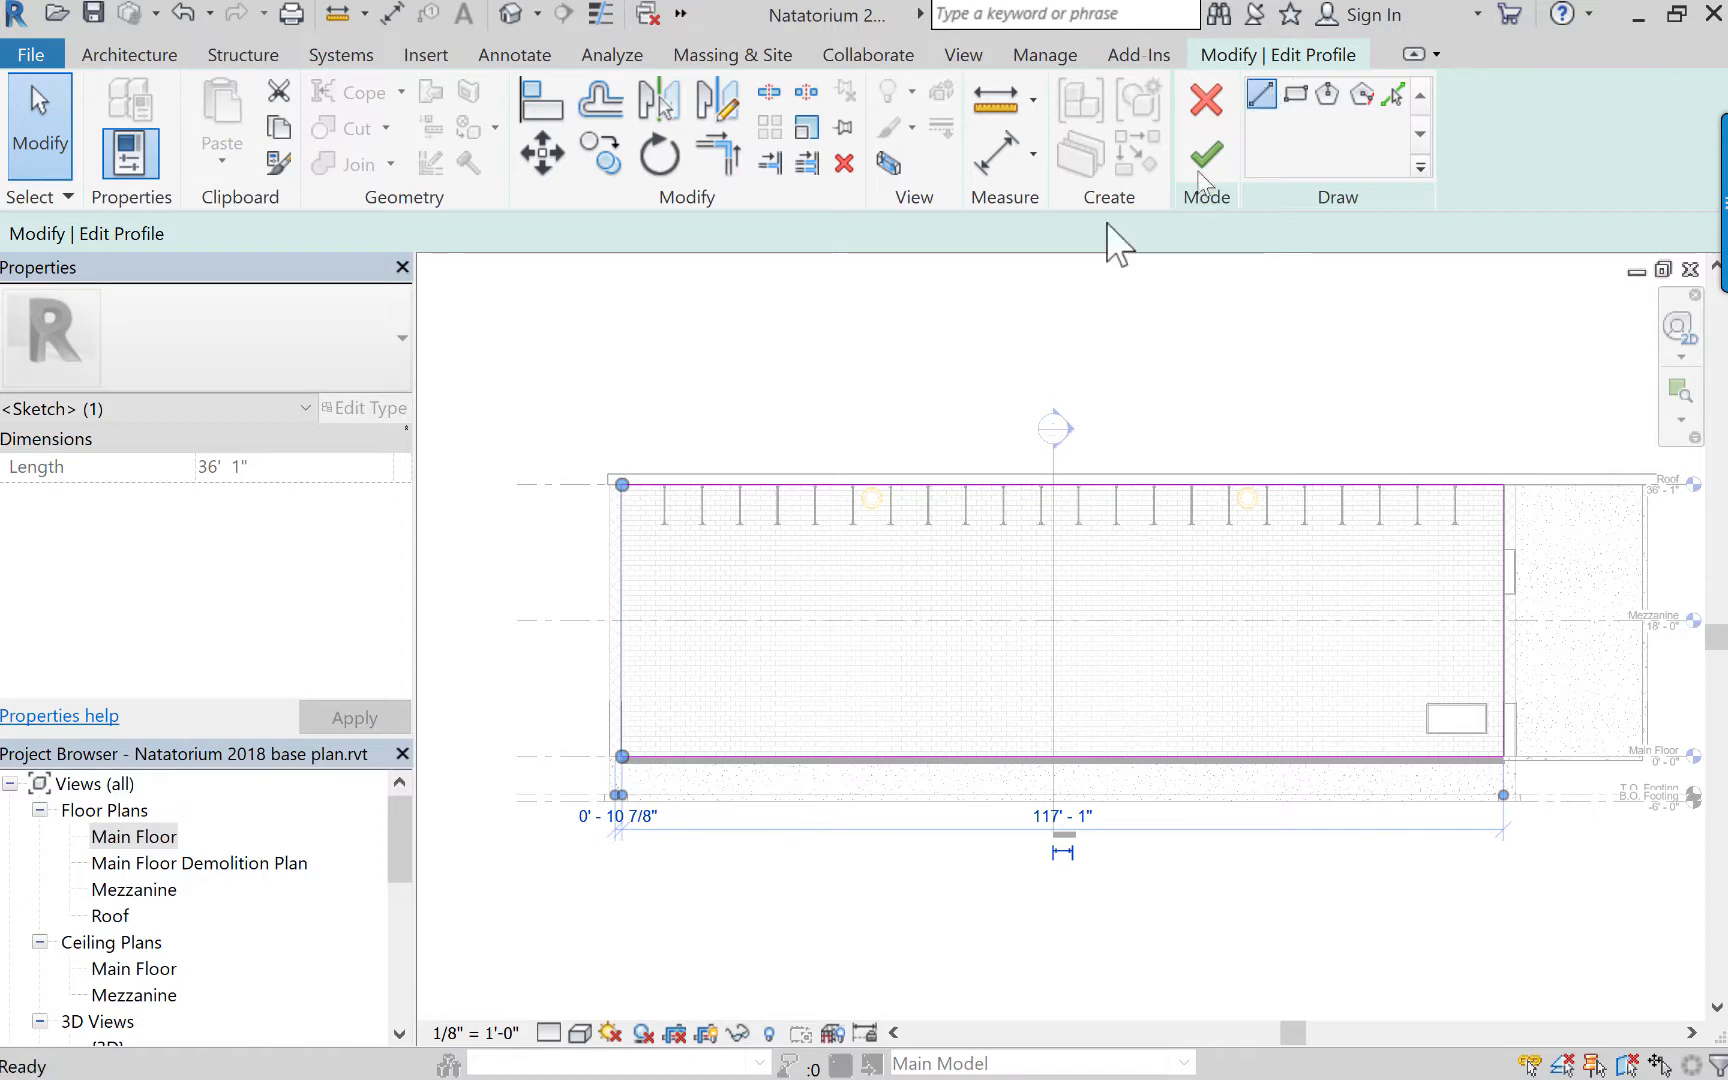
left_click(621, 599)
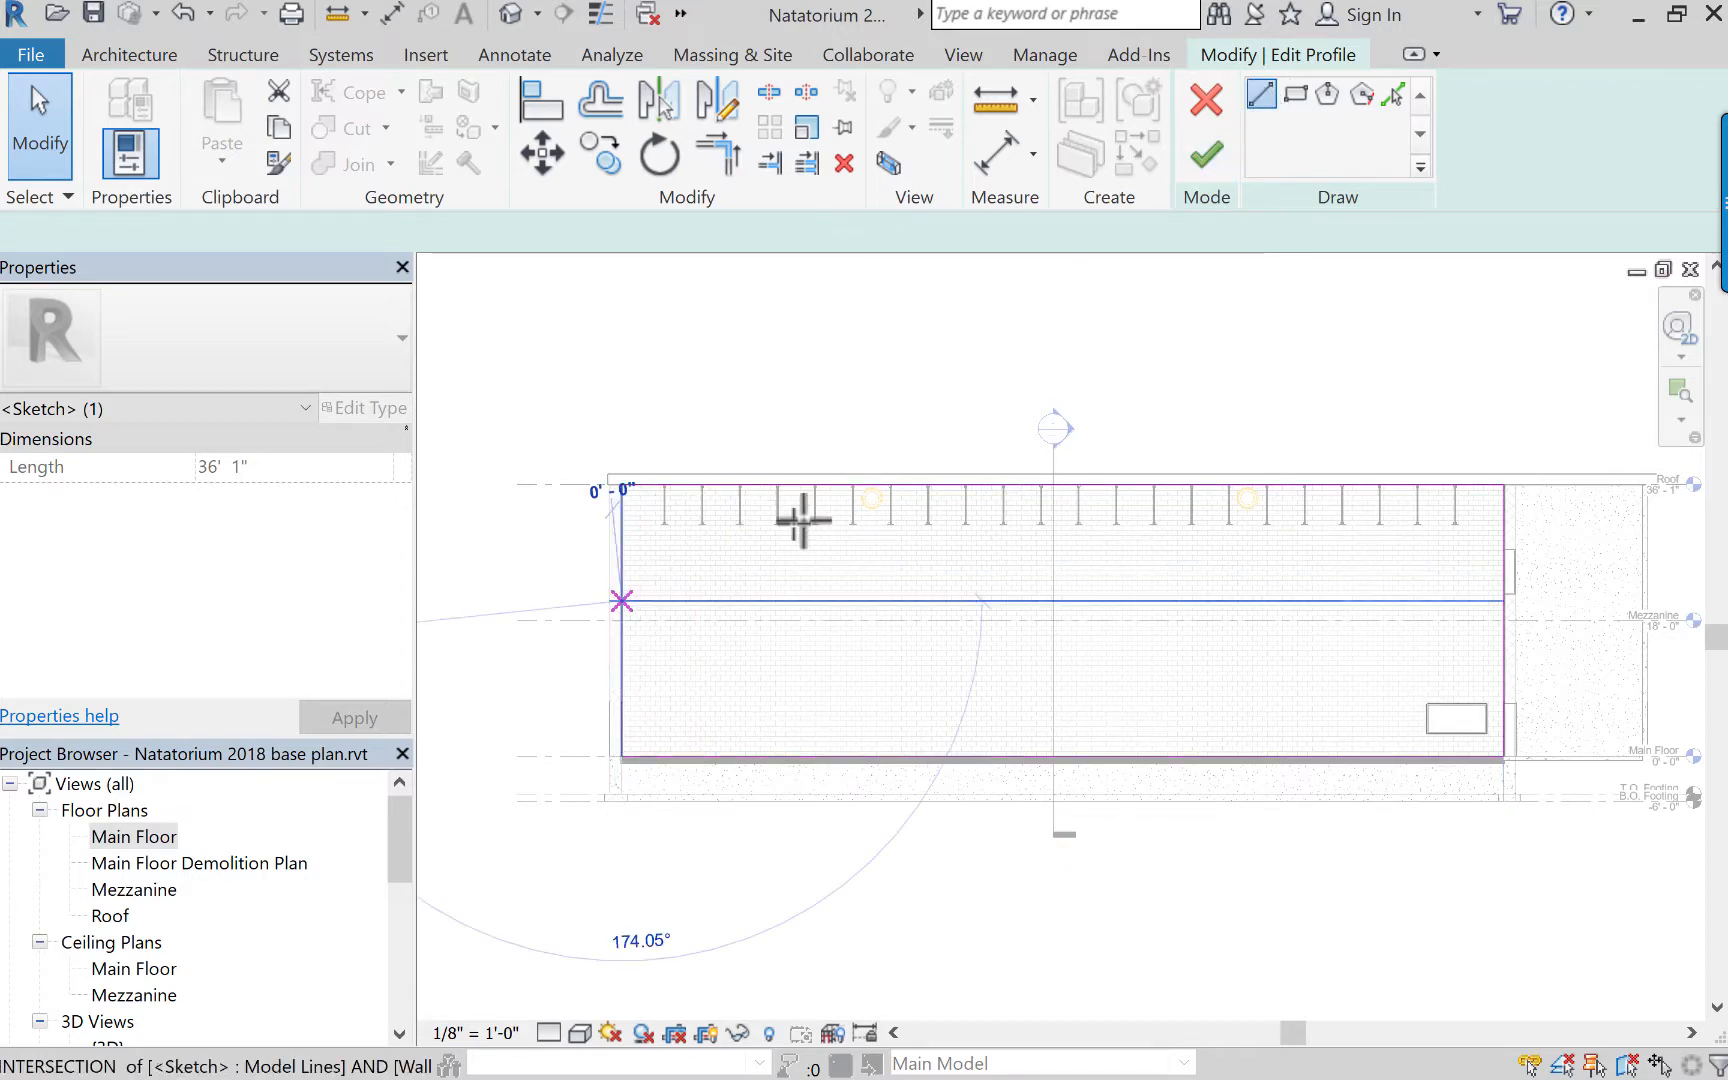
left_click(876, 485)
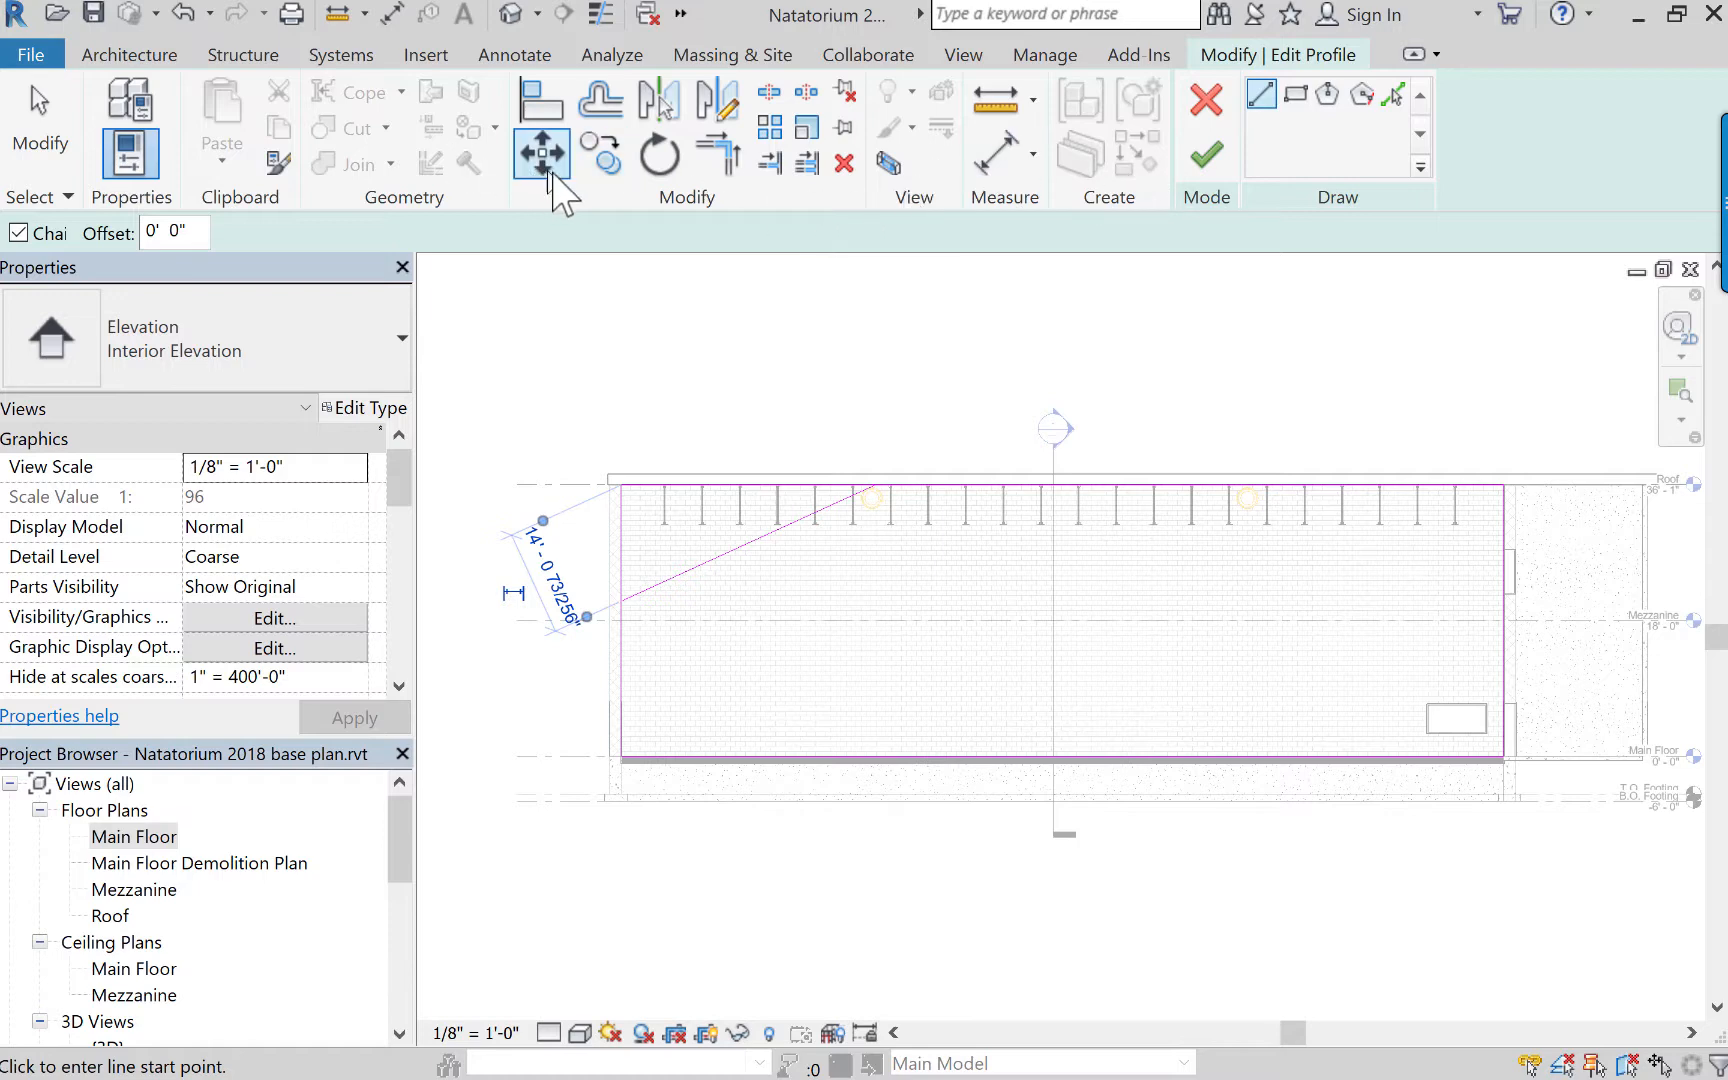
Trim the crop sketch's left and upper edges to the diagonal line and finish editing the elevation's crop shape.
left_click(721, 160)
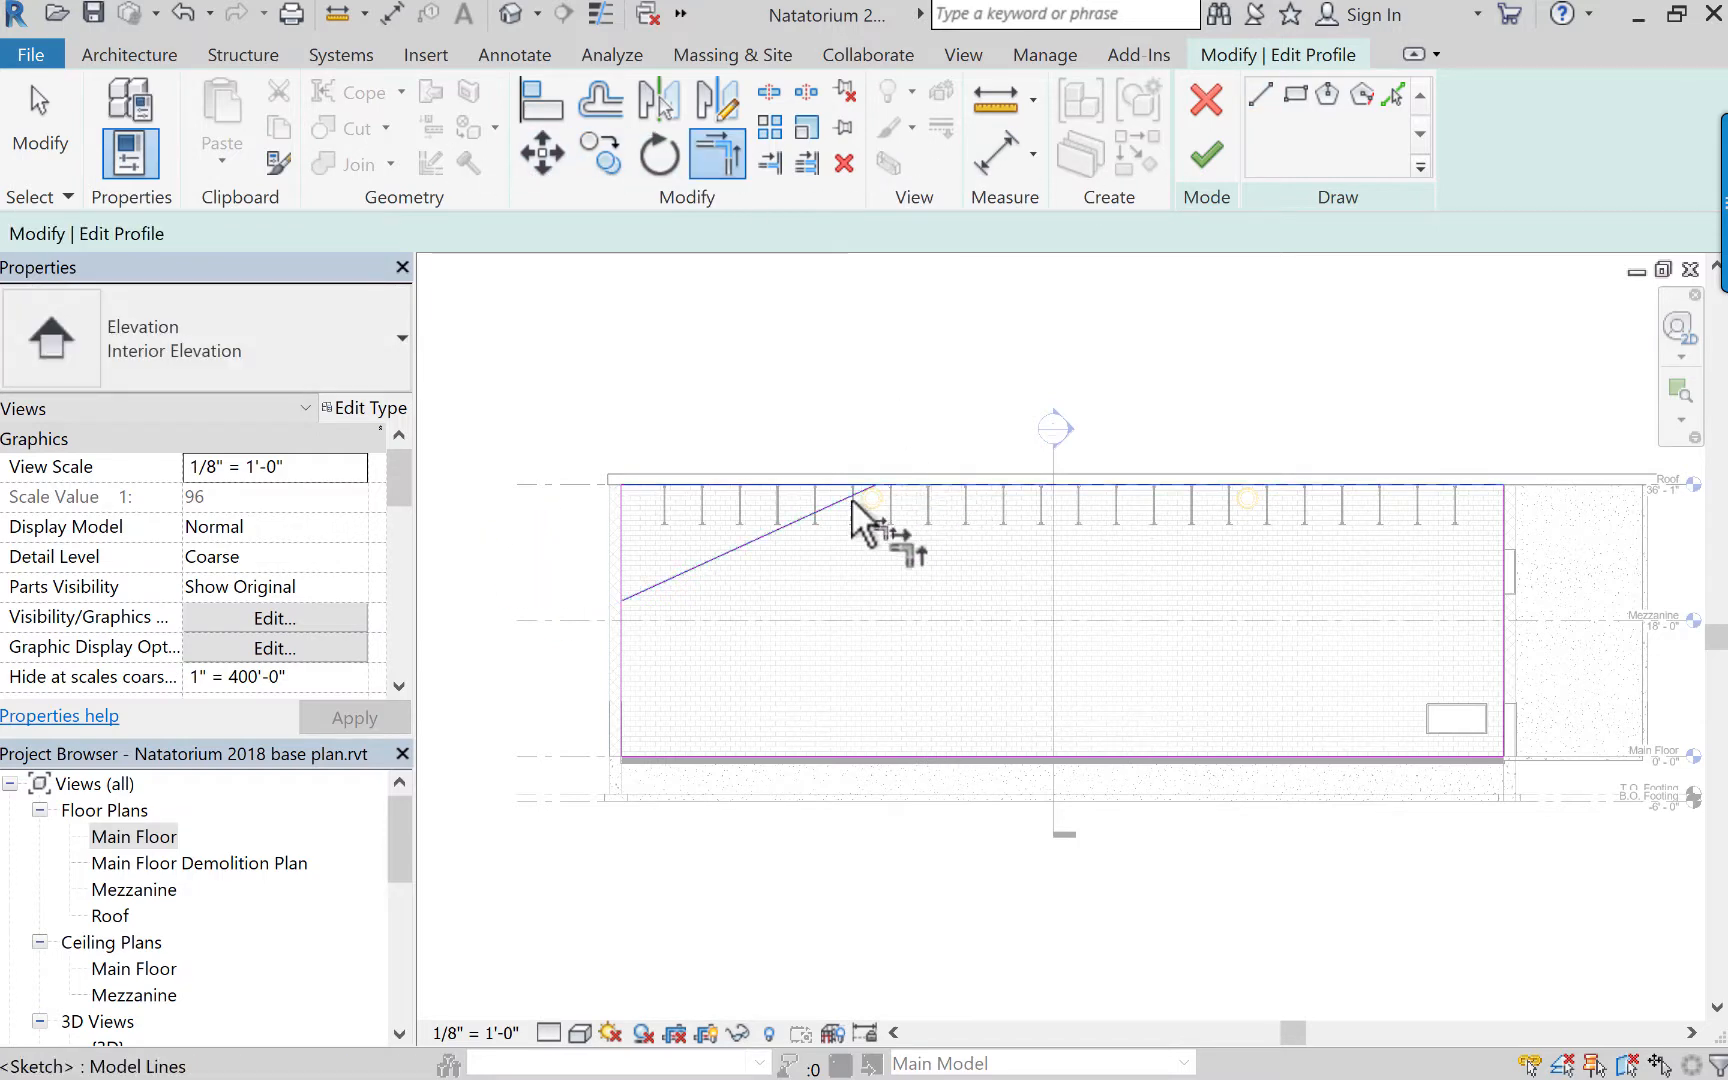
left_click(757, 537)
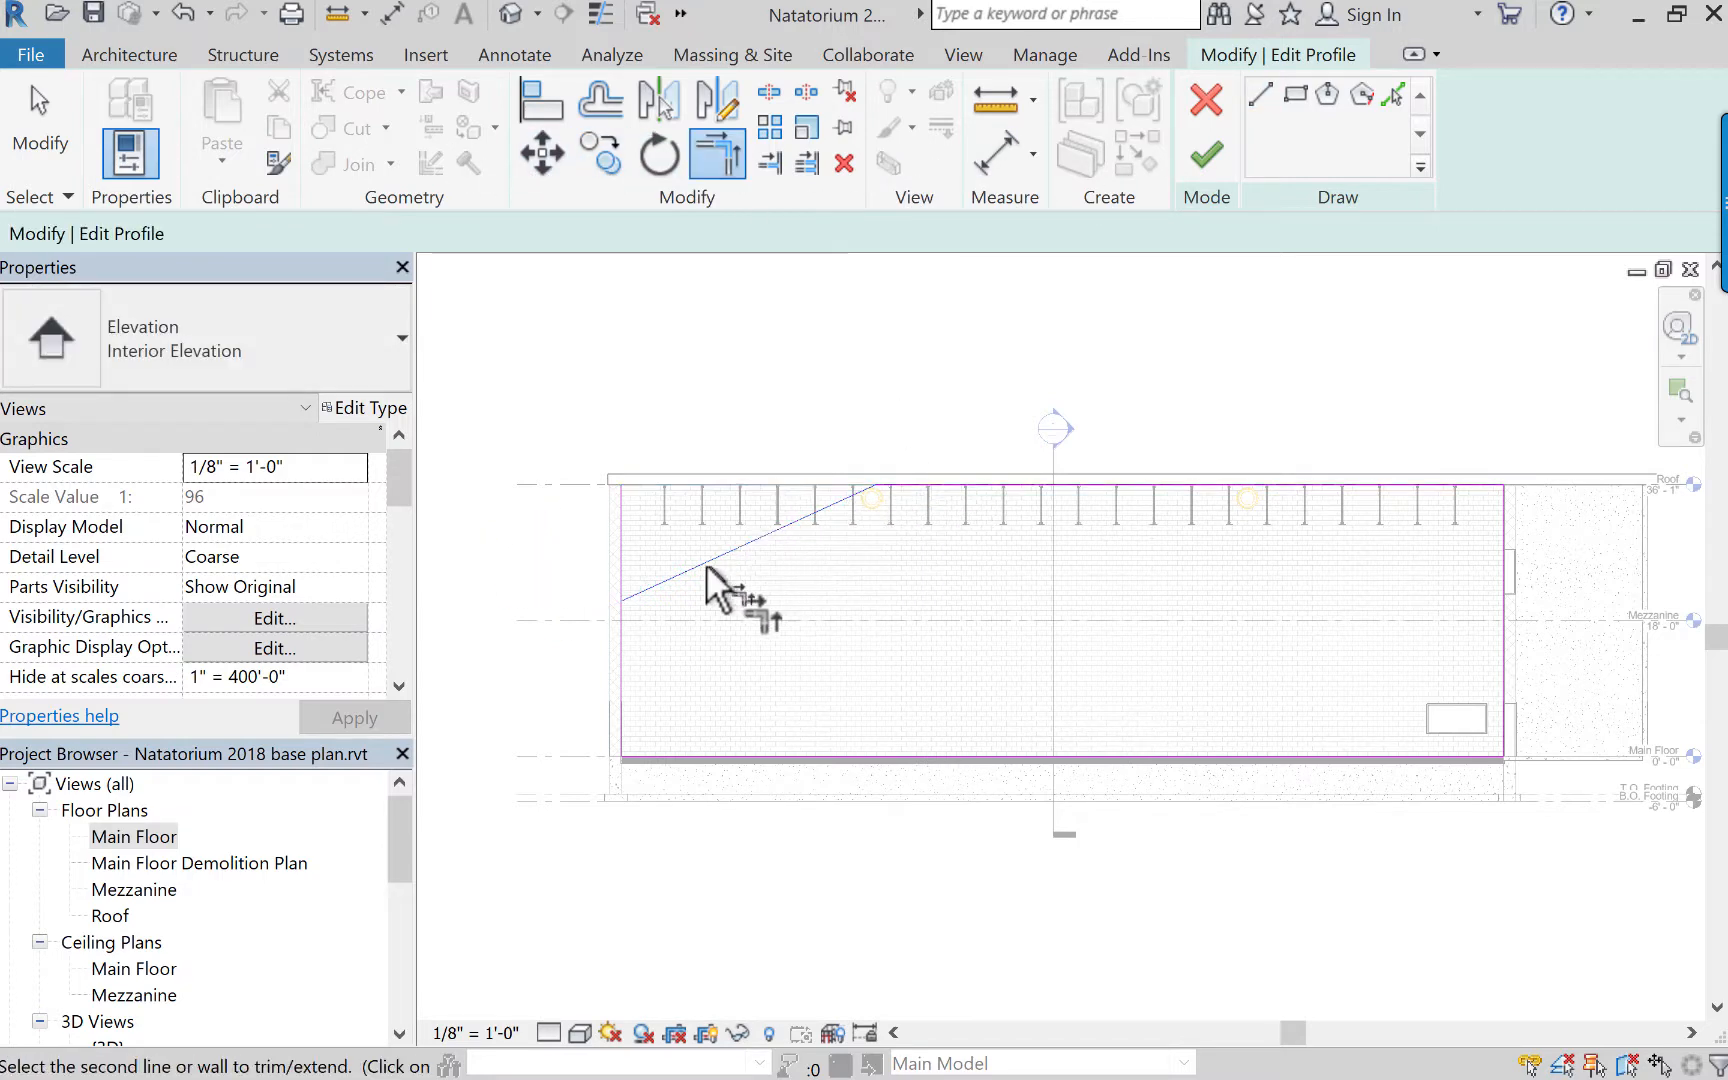
left_click(620, 632)
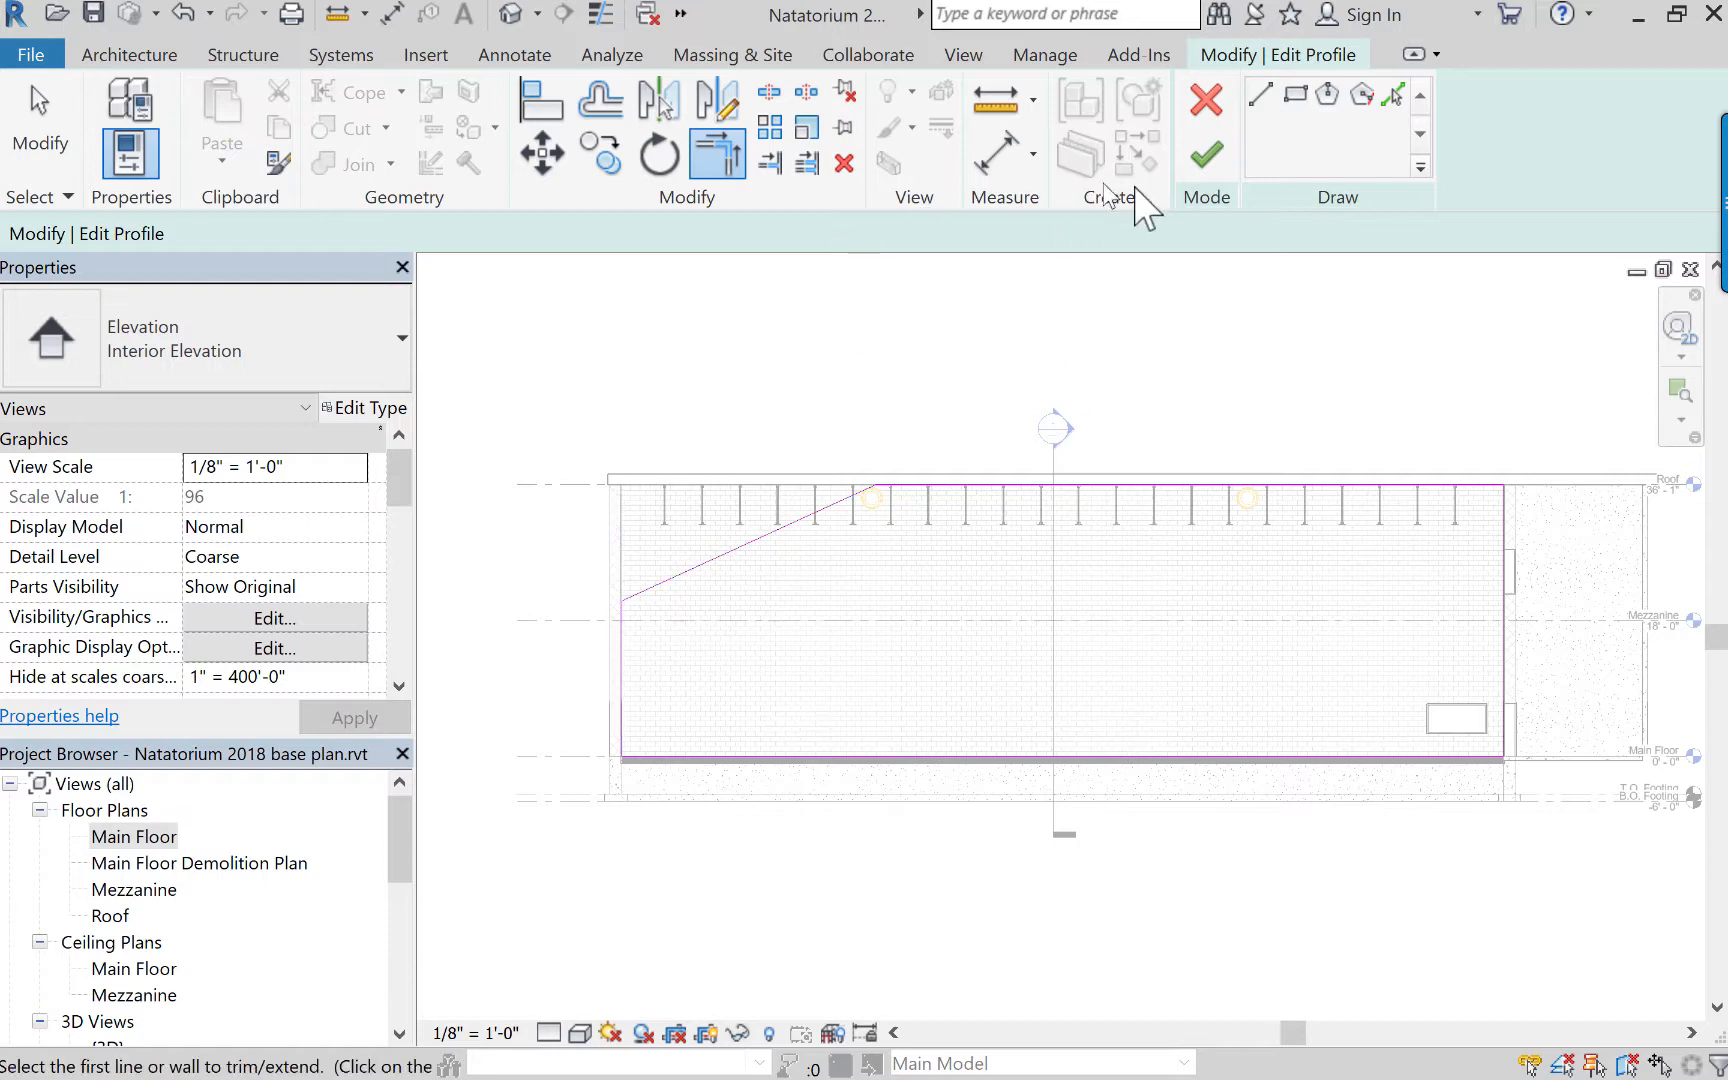
left_click(1207, 155)
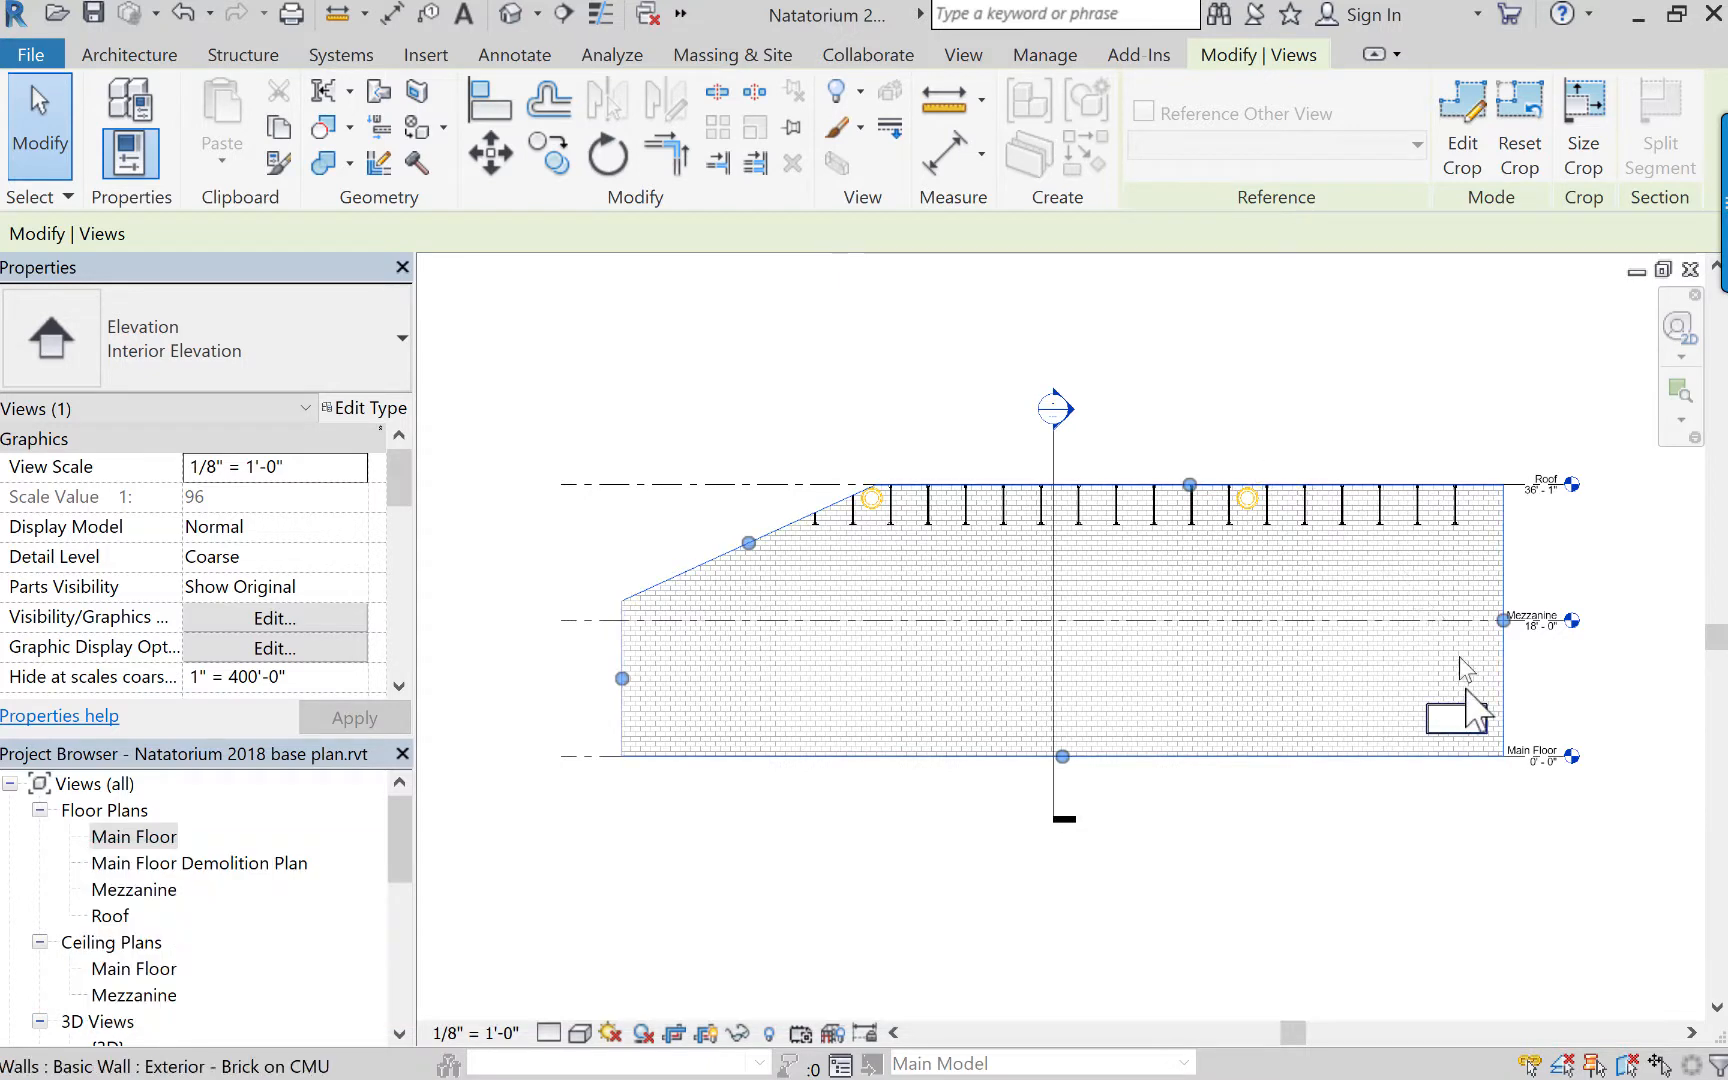
left_click(1298, 872)
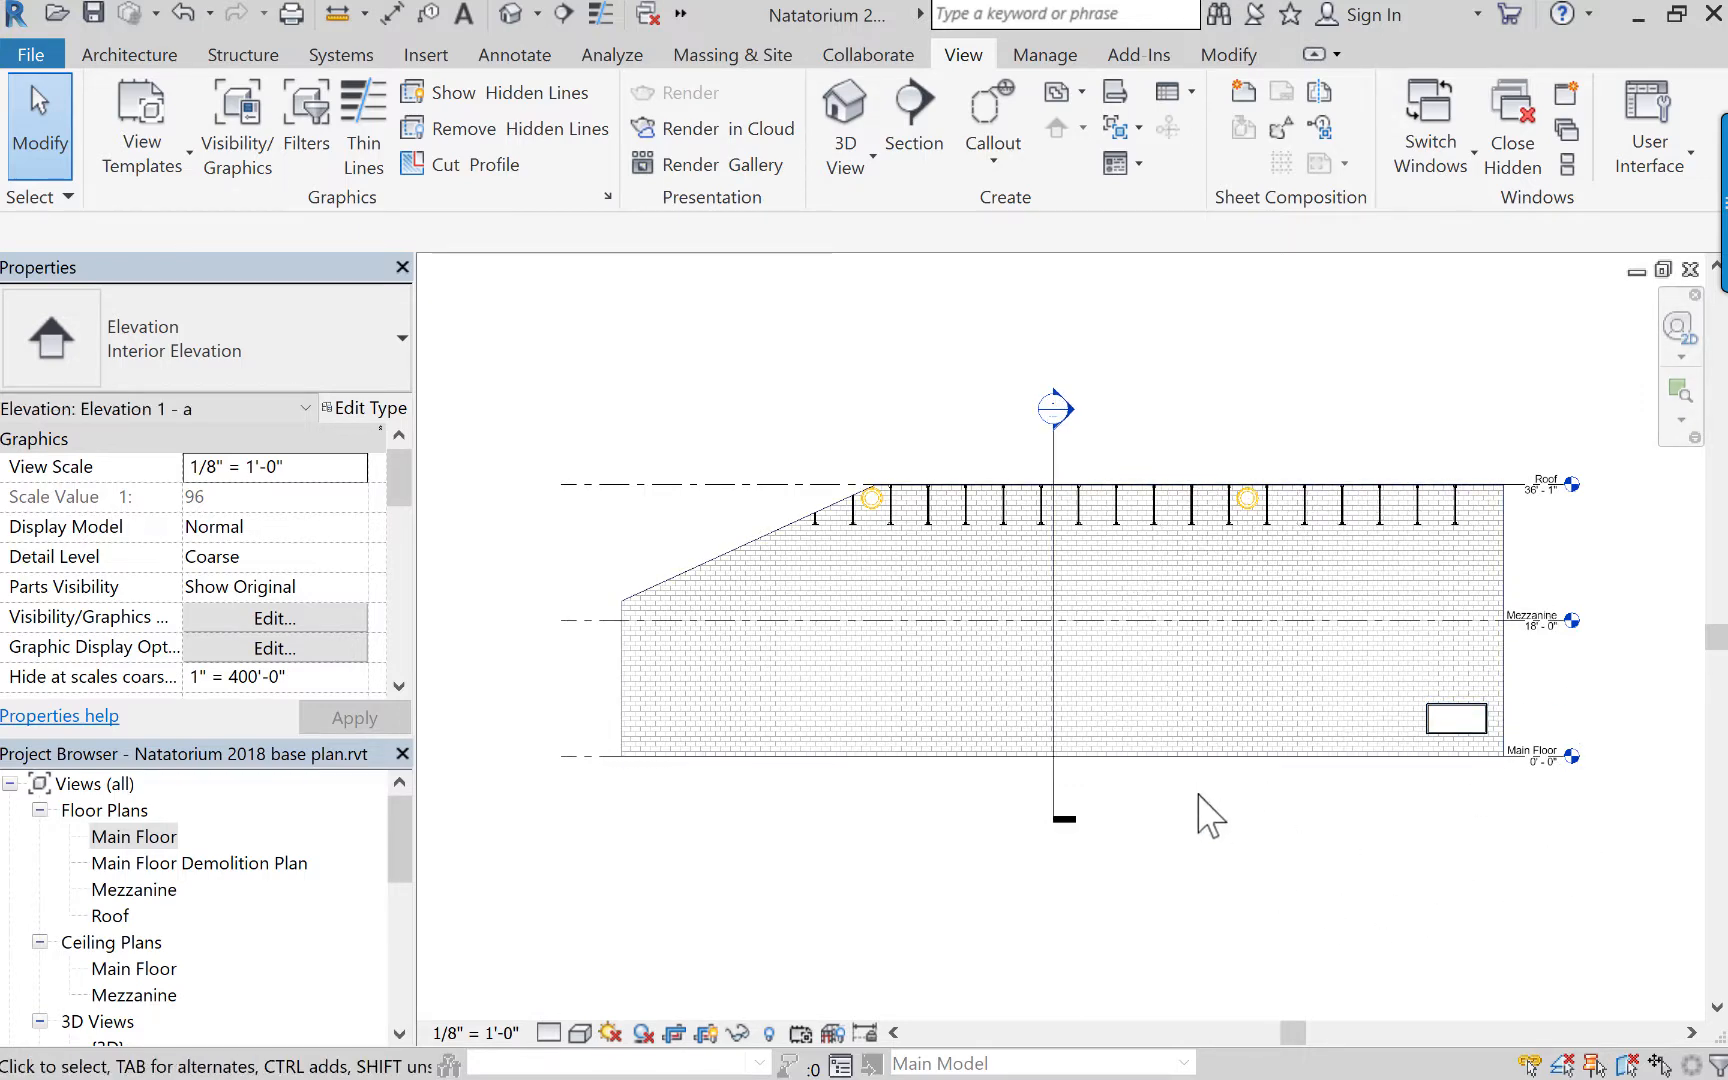
Open the Architectural Elevation view template's model and annotation overrides and turn off visibility of the Levels category.
left_click(1547, 617)
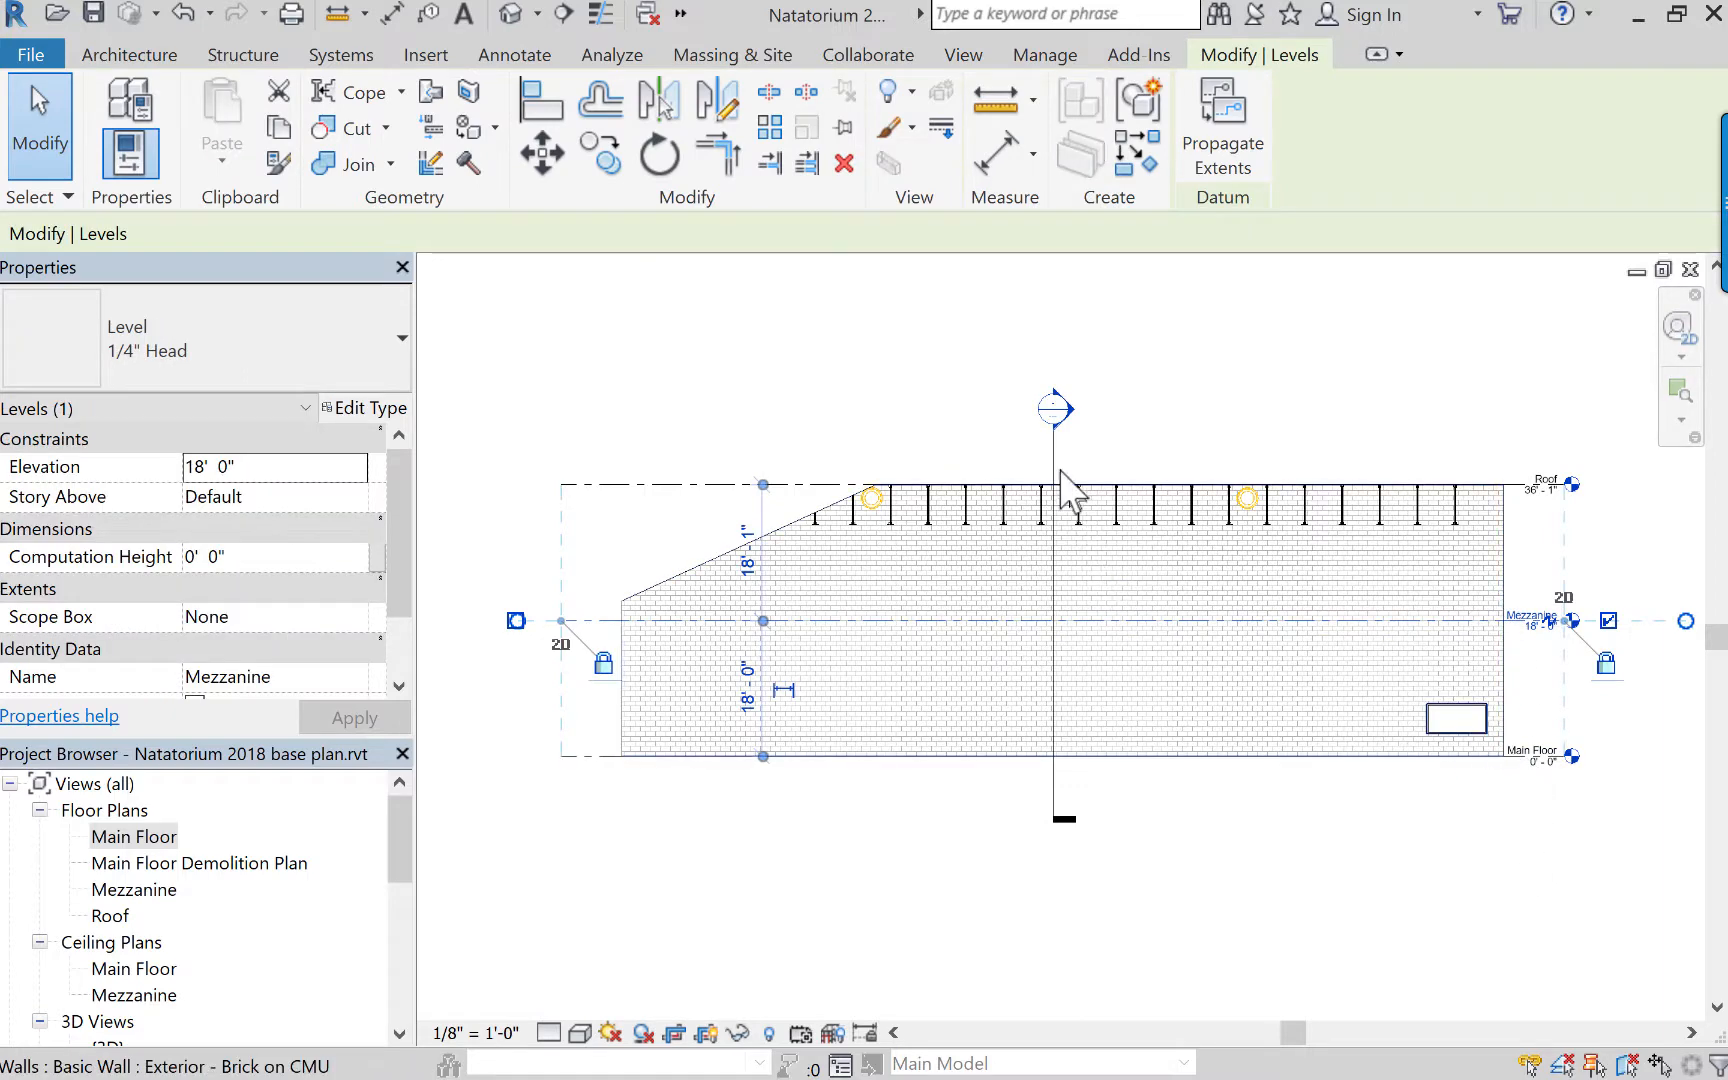
key("Escape")
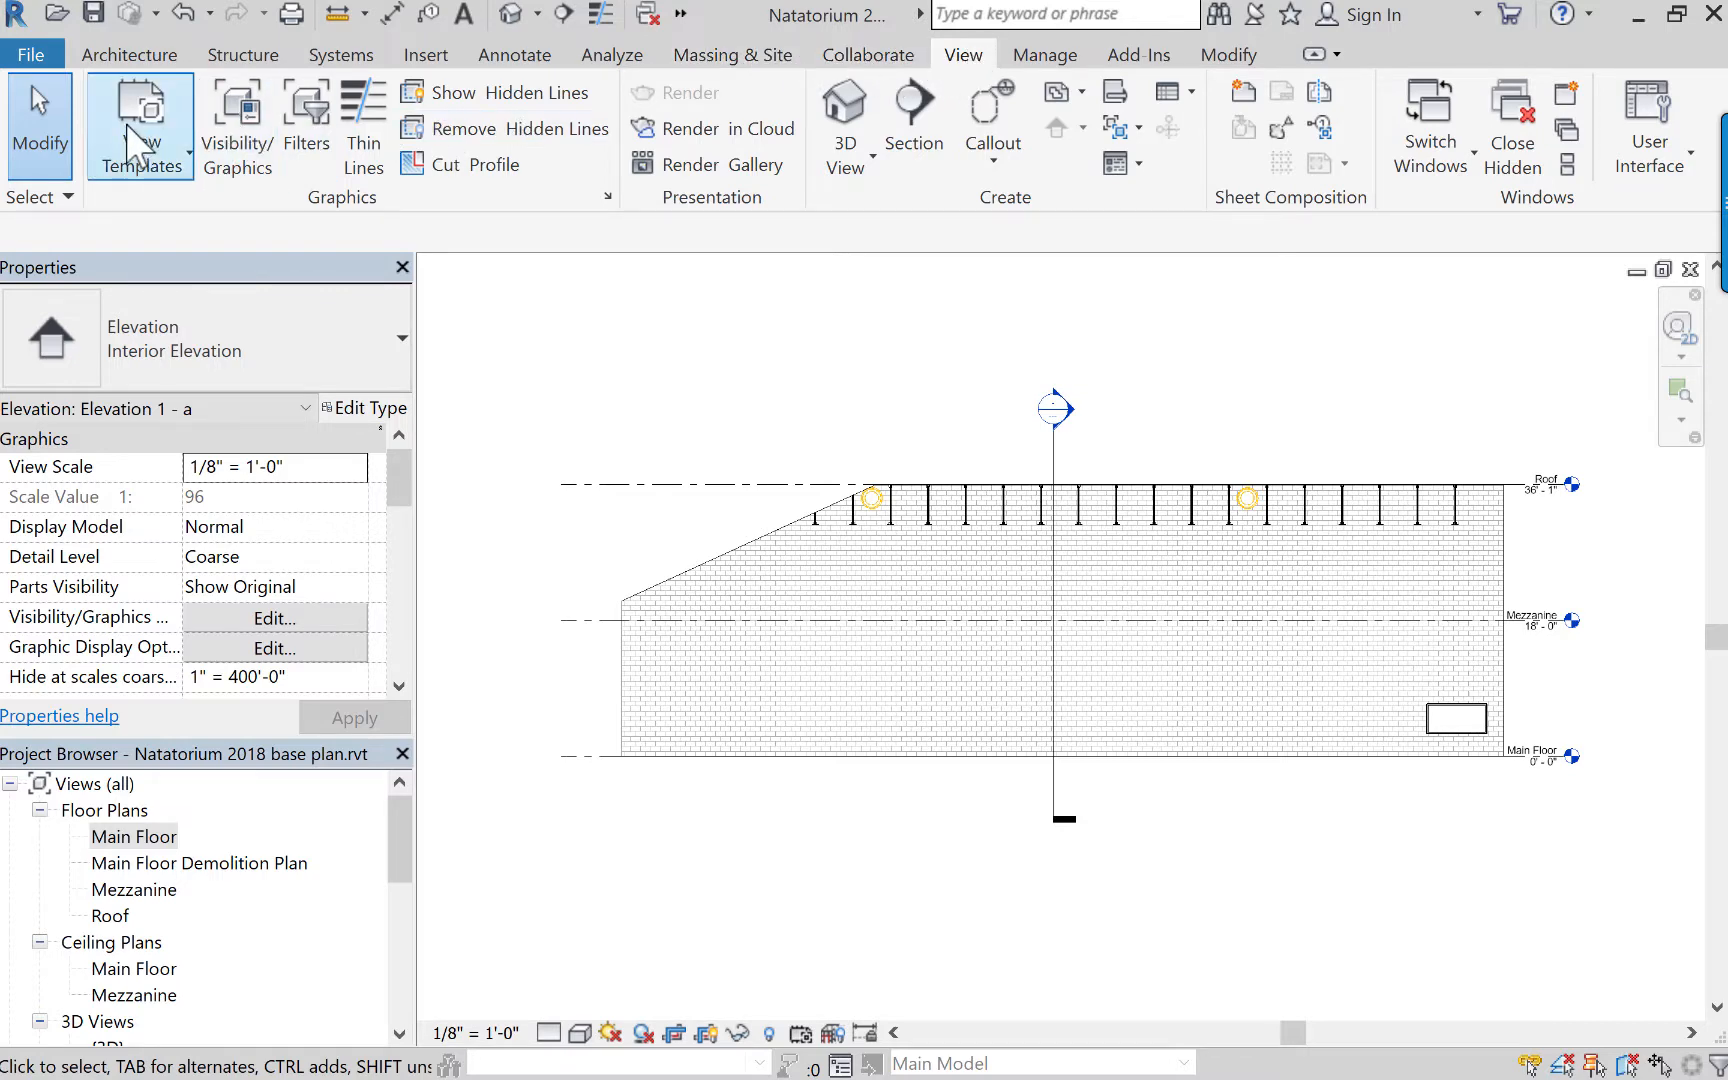
left_click(148, 160)
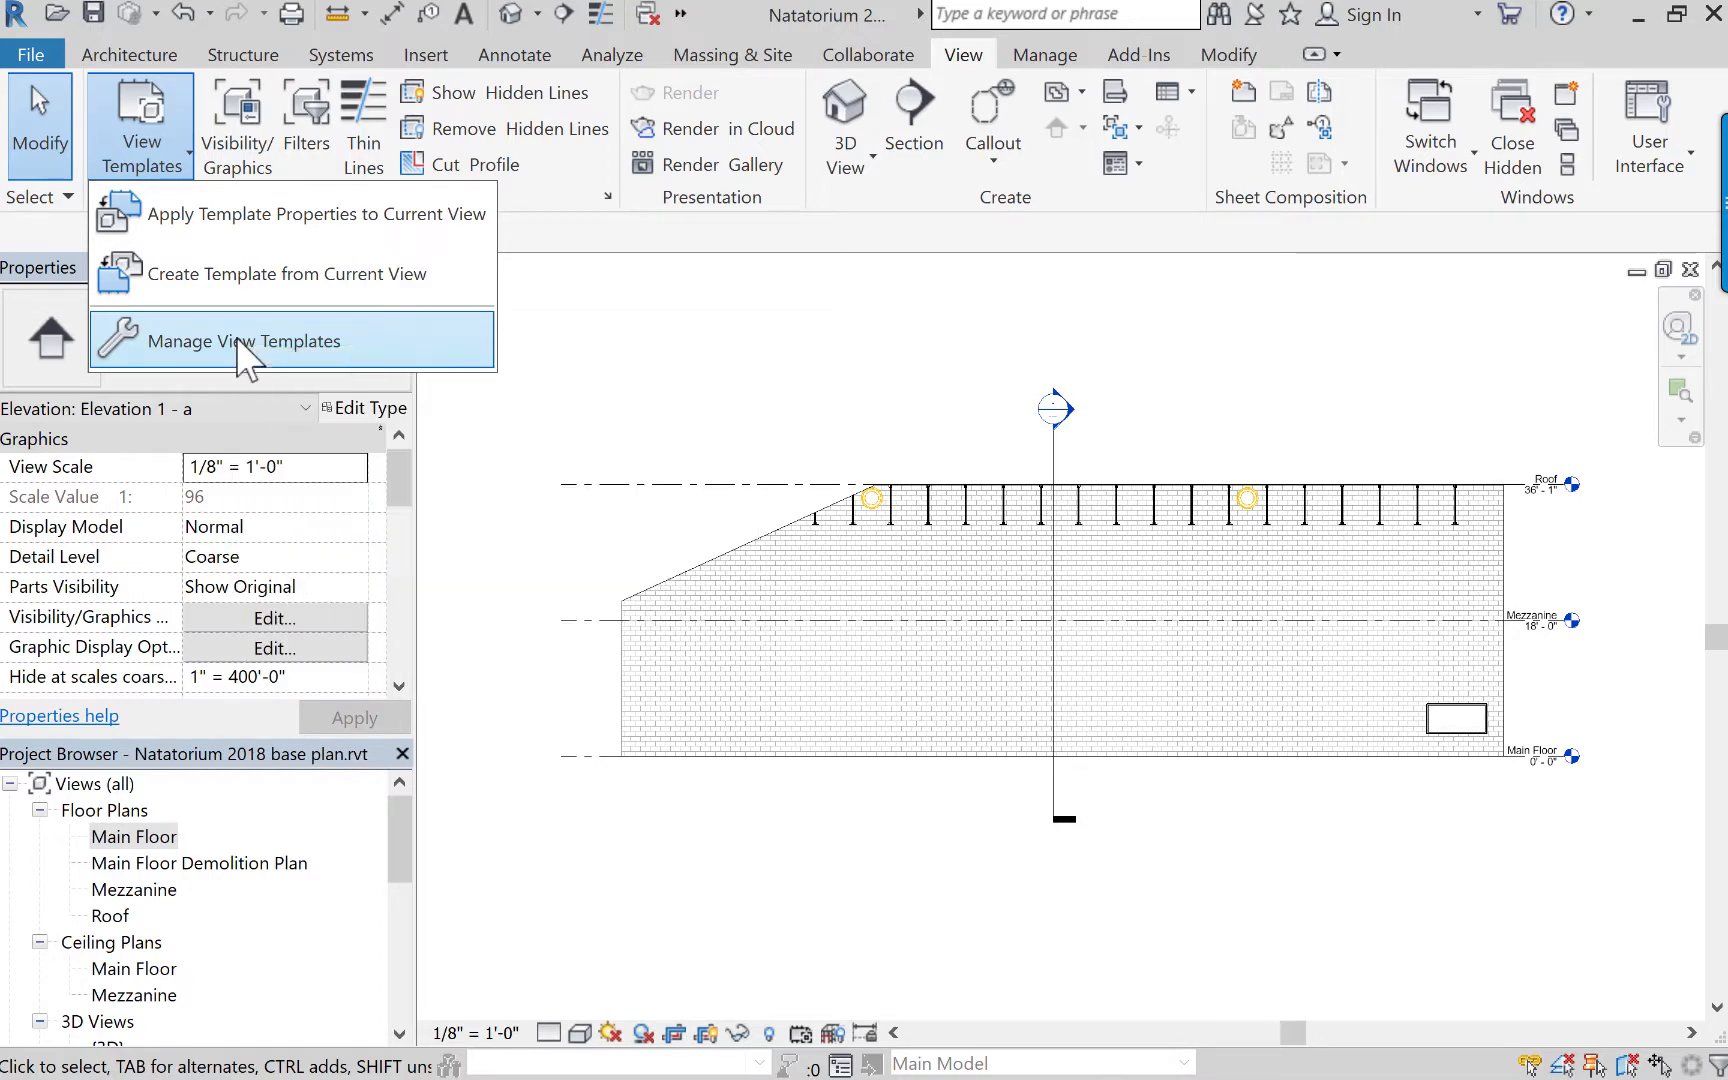
left_click(240, 340)
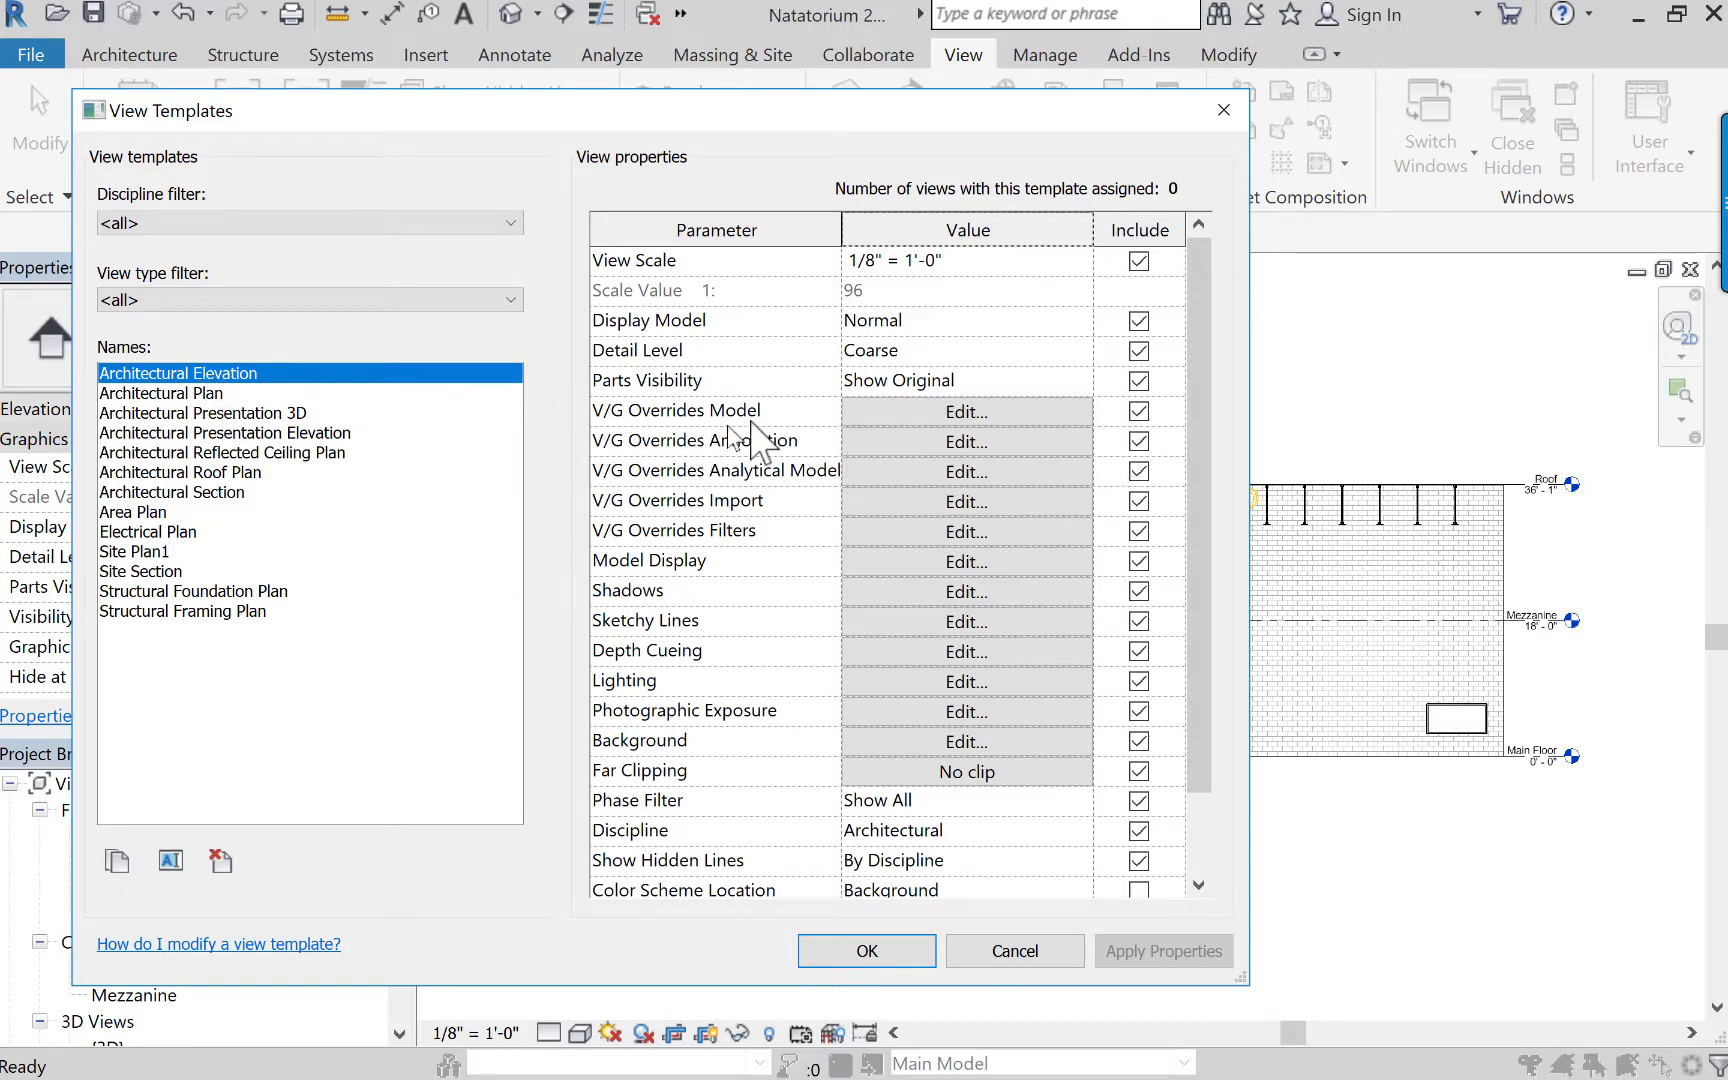
left_click(910, 404)
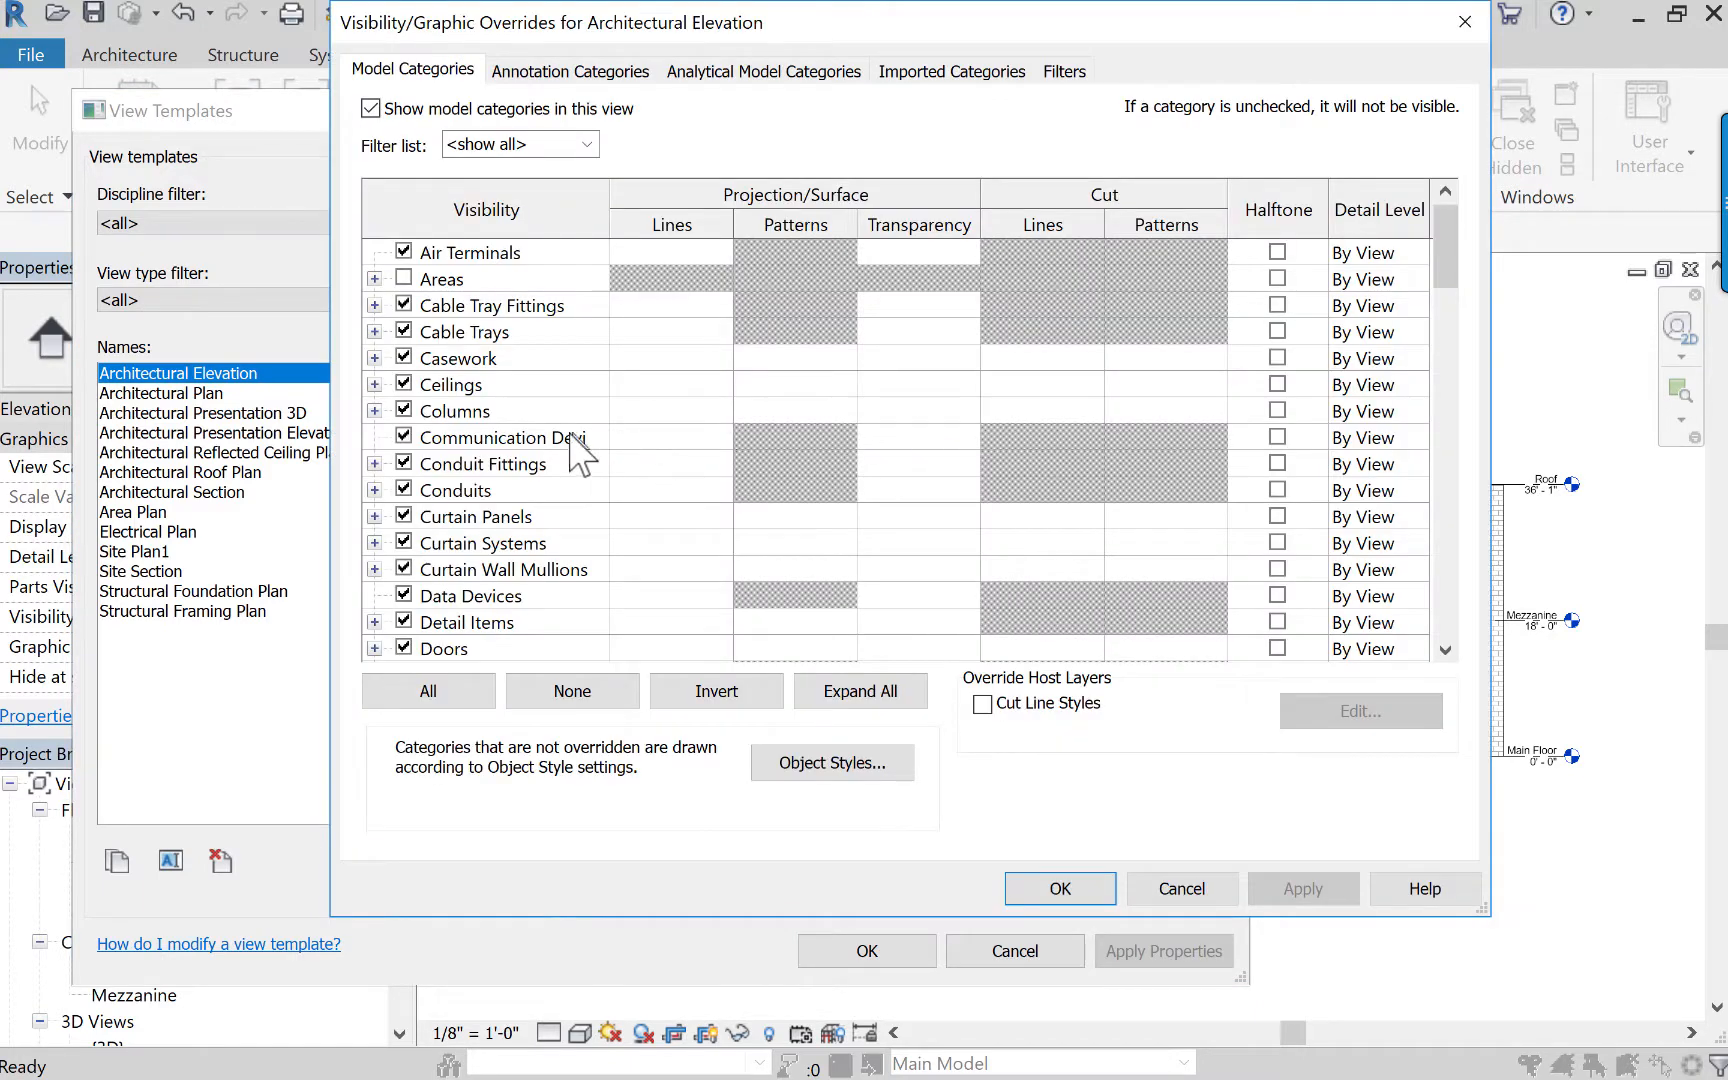
left_click(591, 69)
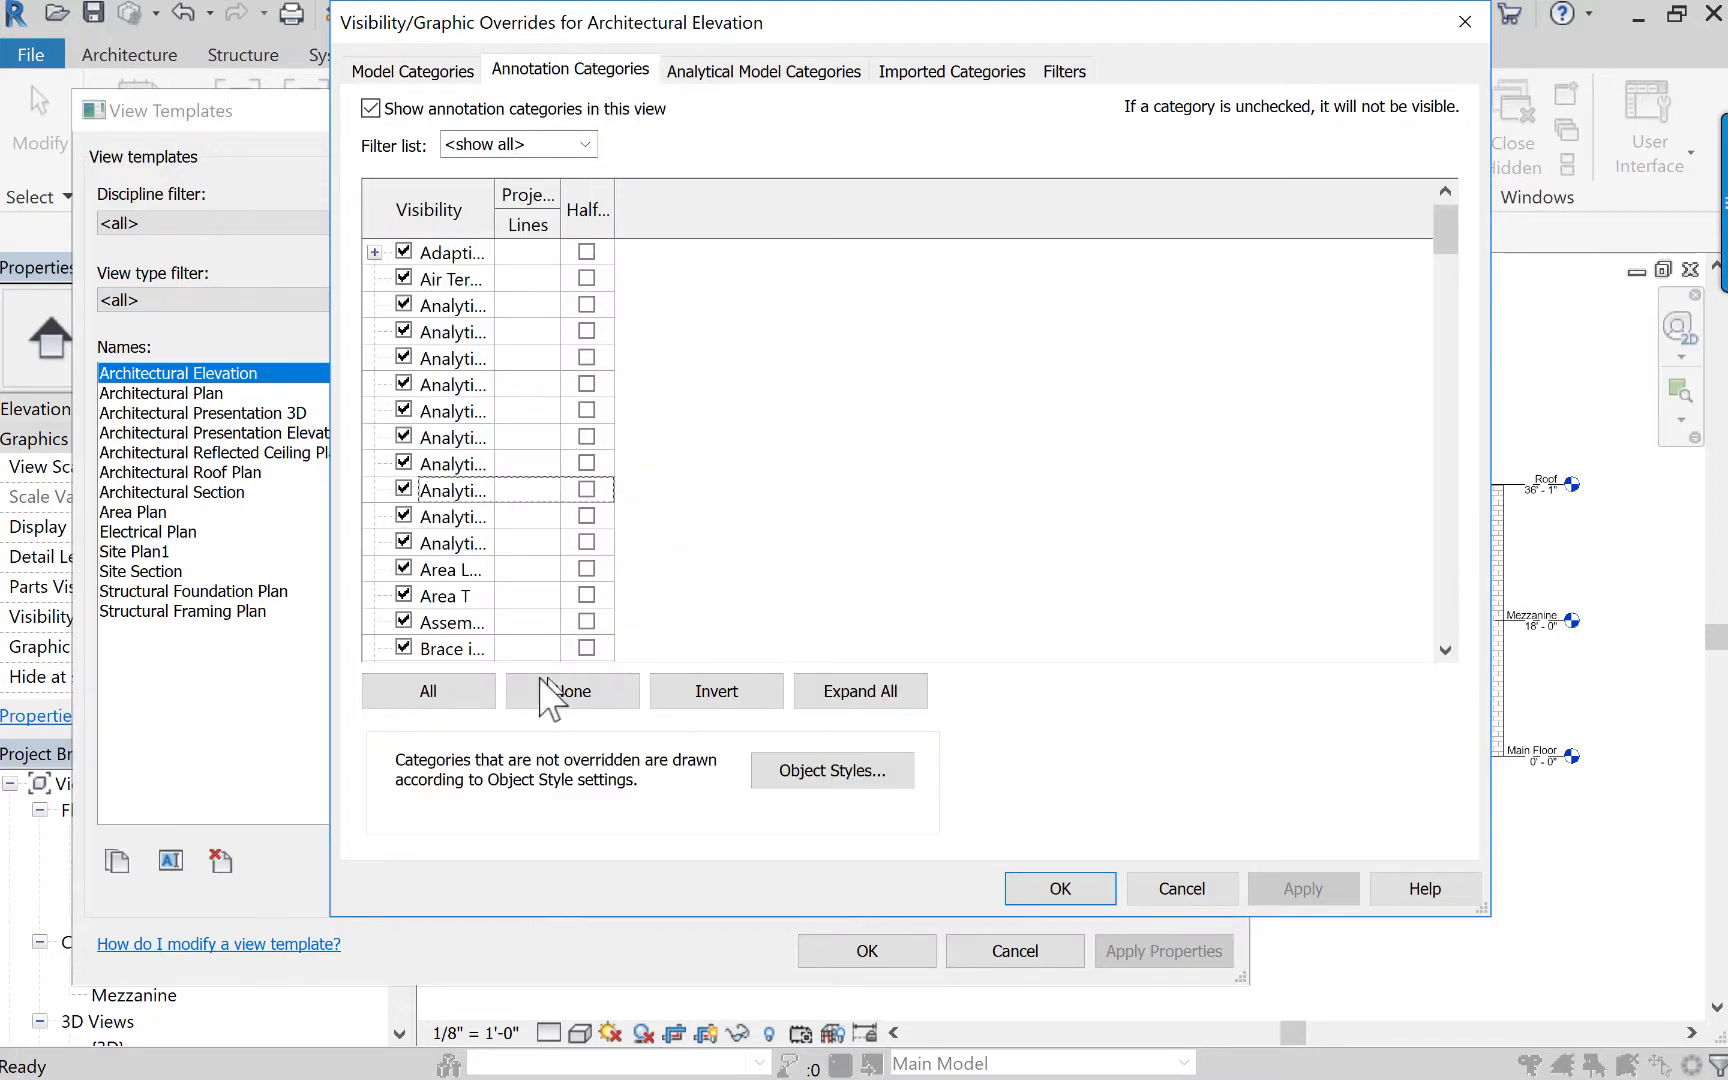
left_click(498, 597)
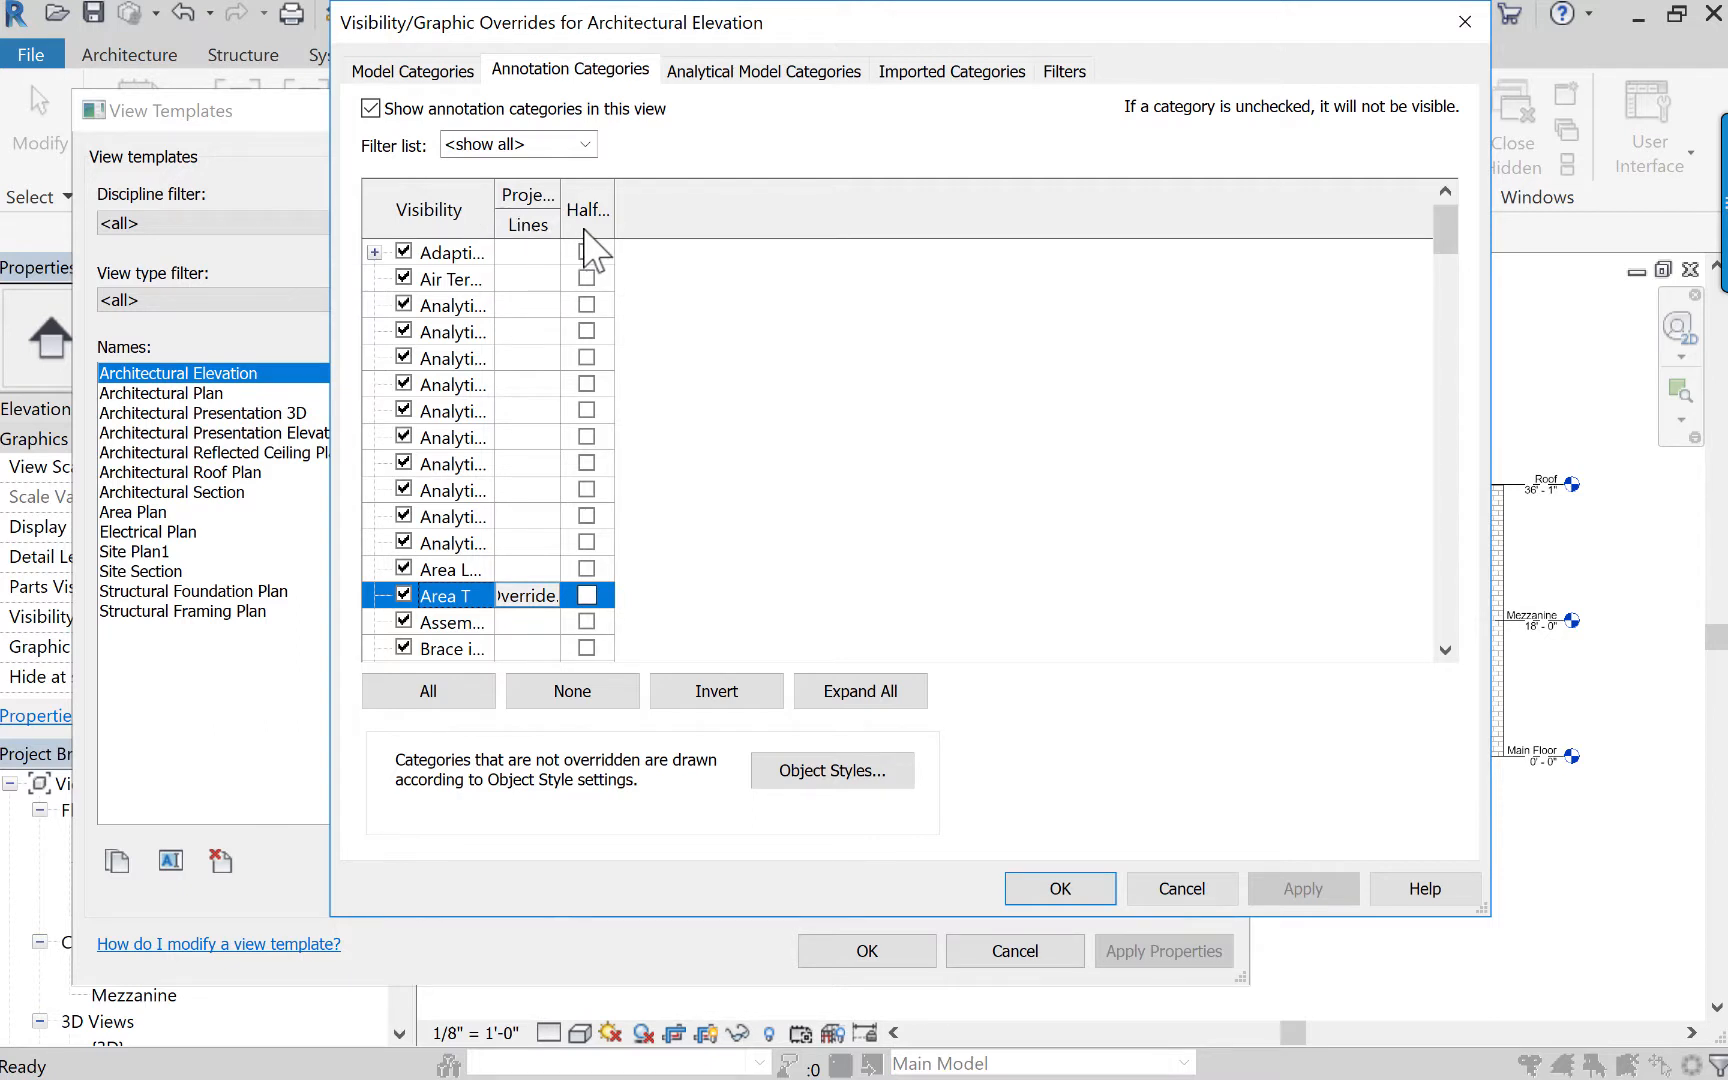
left_click_drag(494, 213, 705, 224)
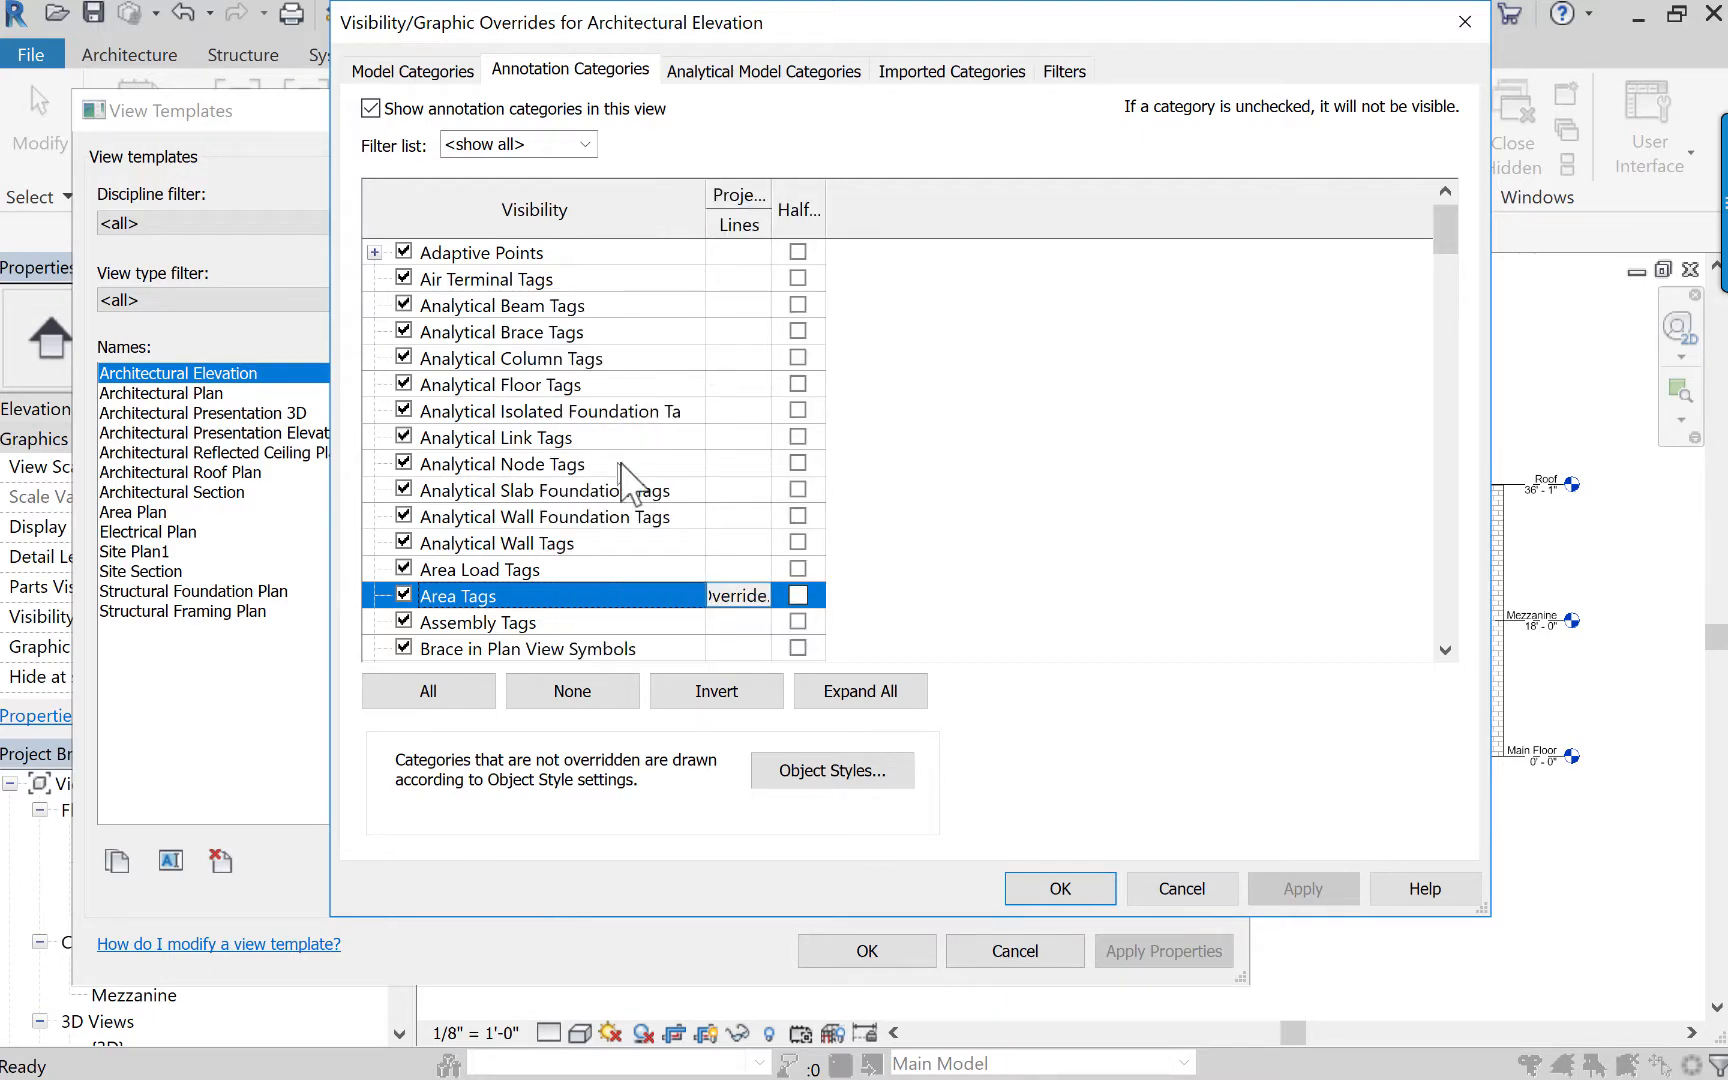
scroll(628, 485, "down", 15)
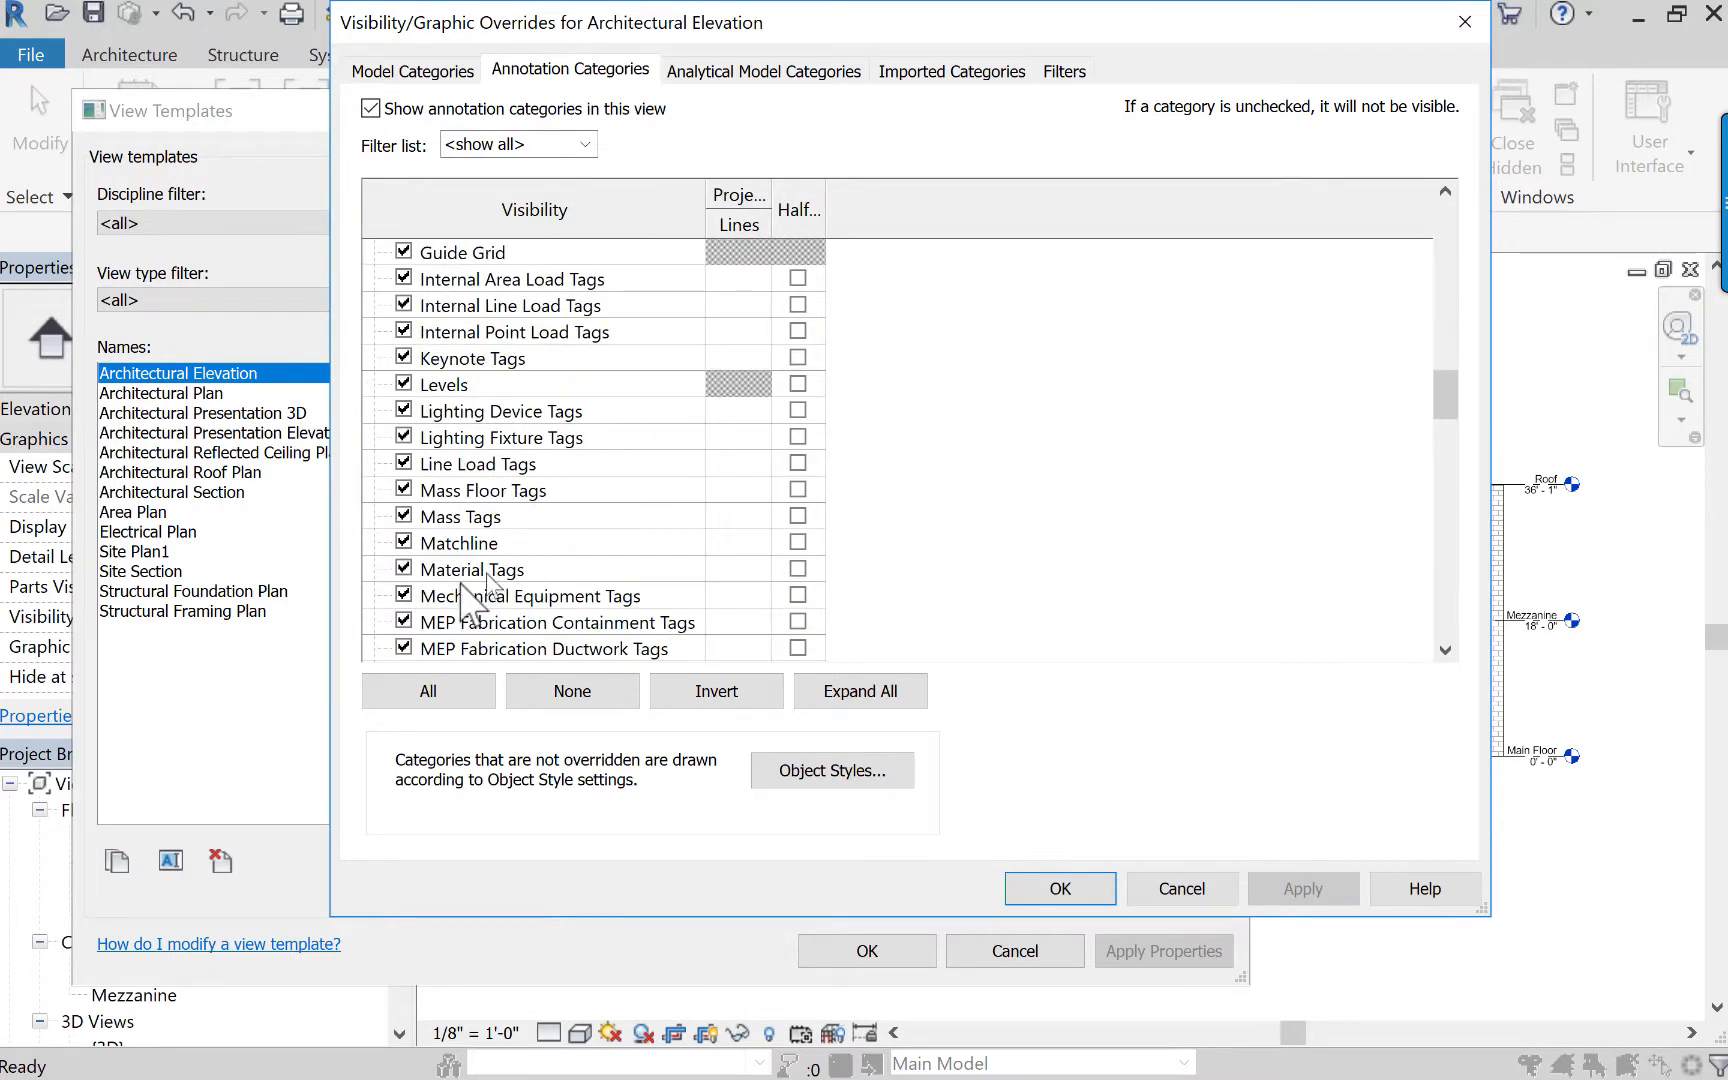
left_click(405, 385)
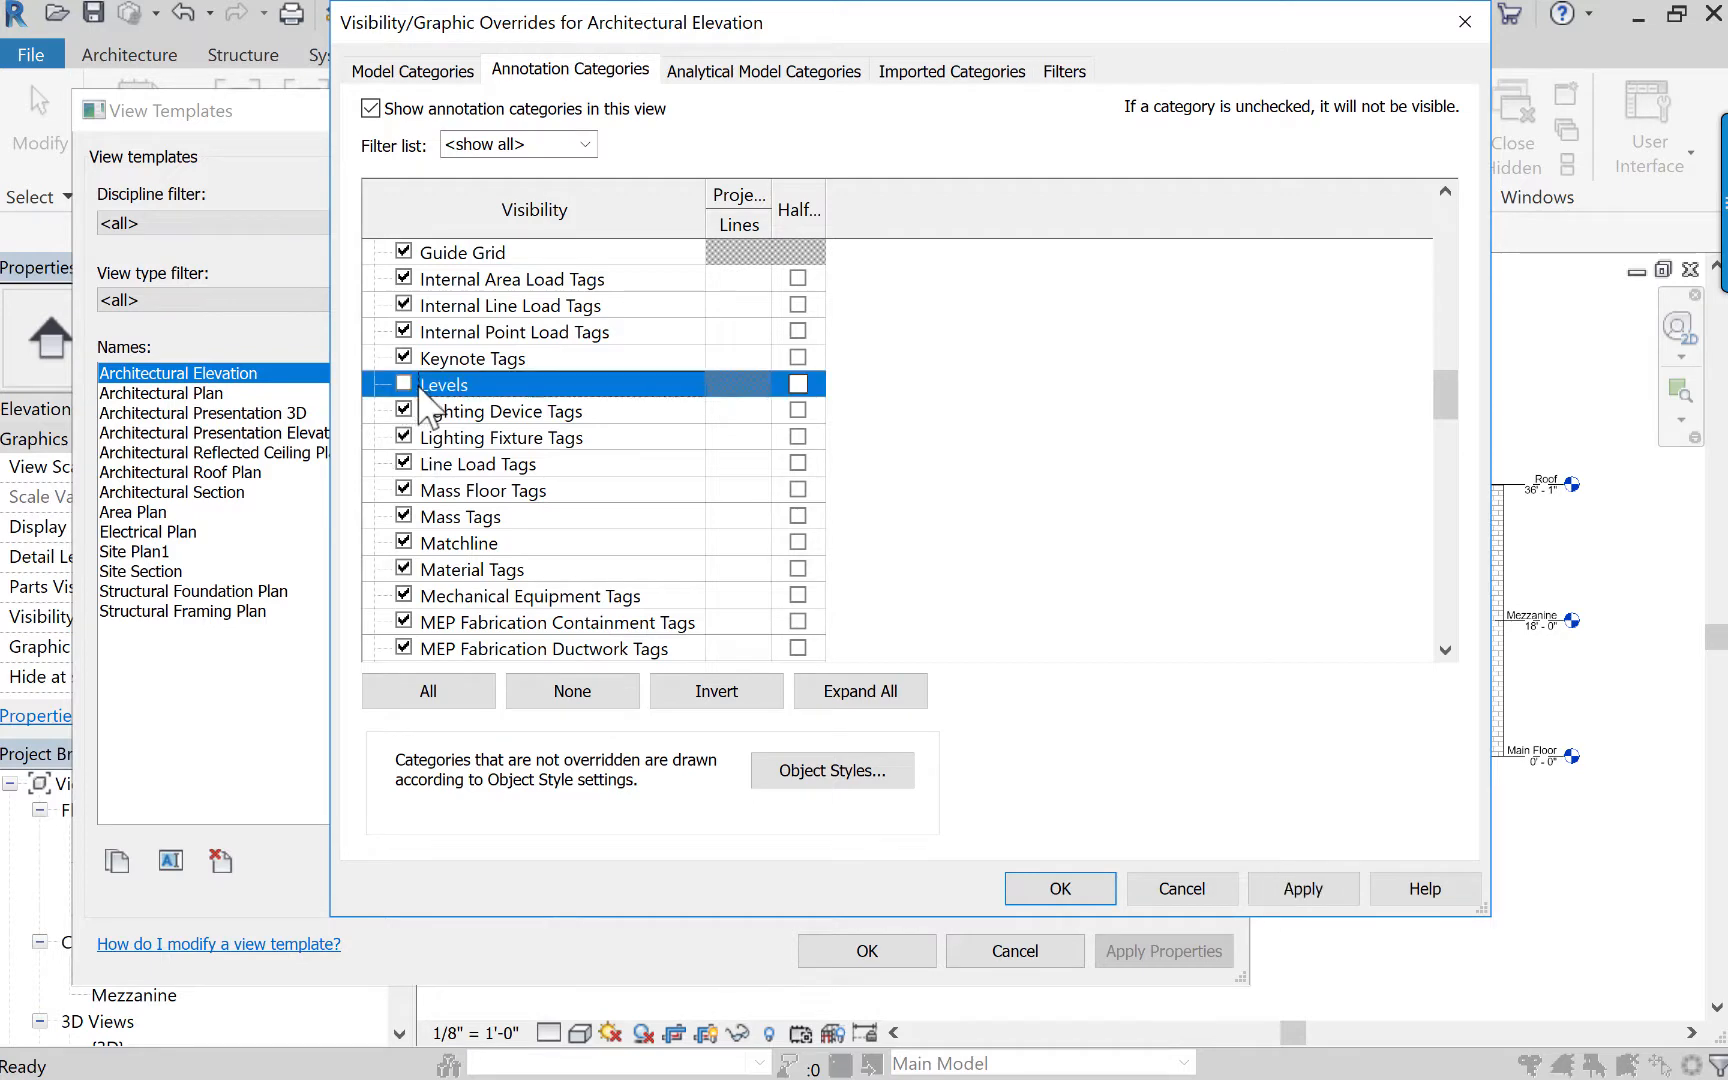
Turn off the Sections annotation category in the Architectural Elevation view template and save the template.
scroll(420, 560, "down", 11)
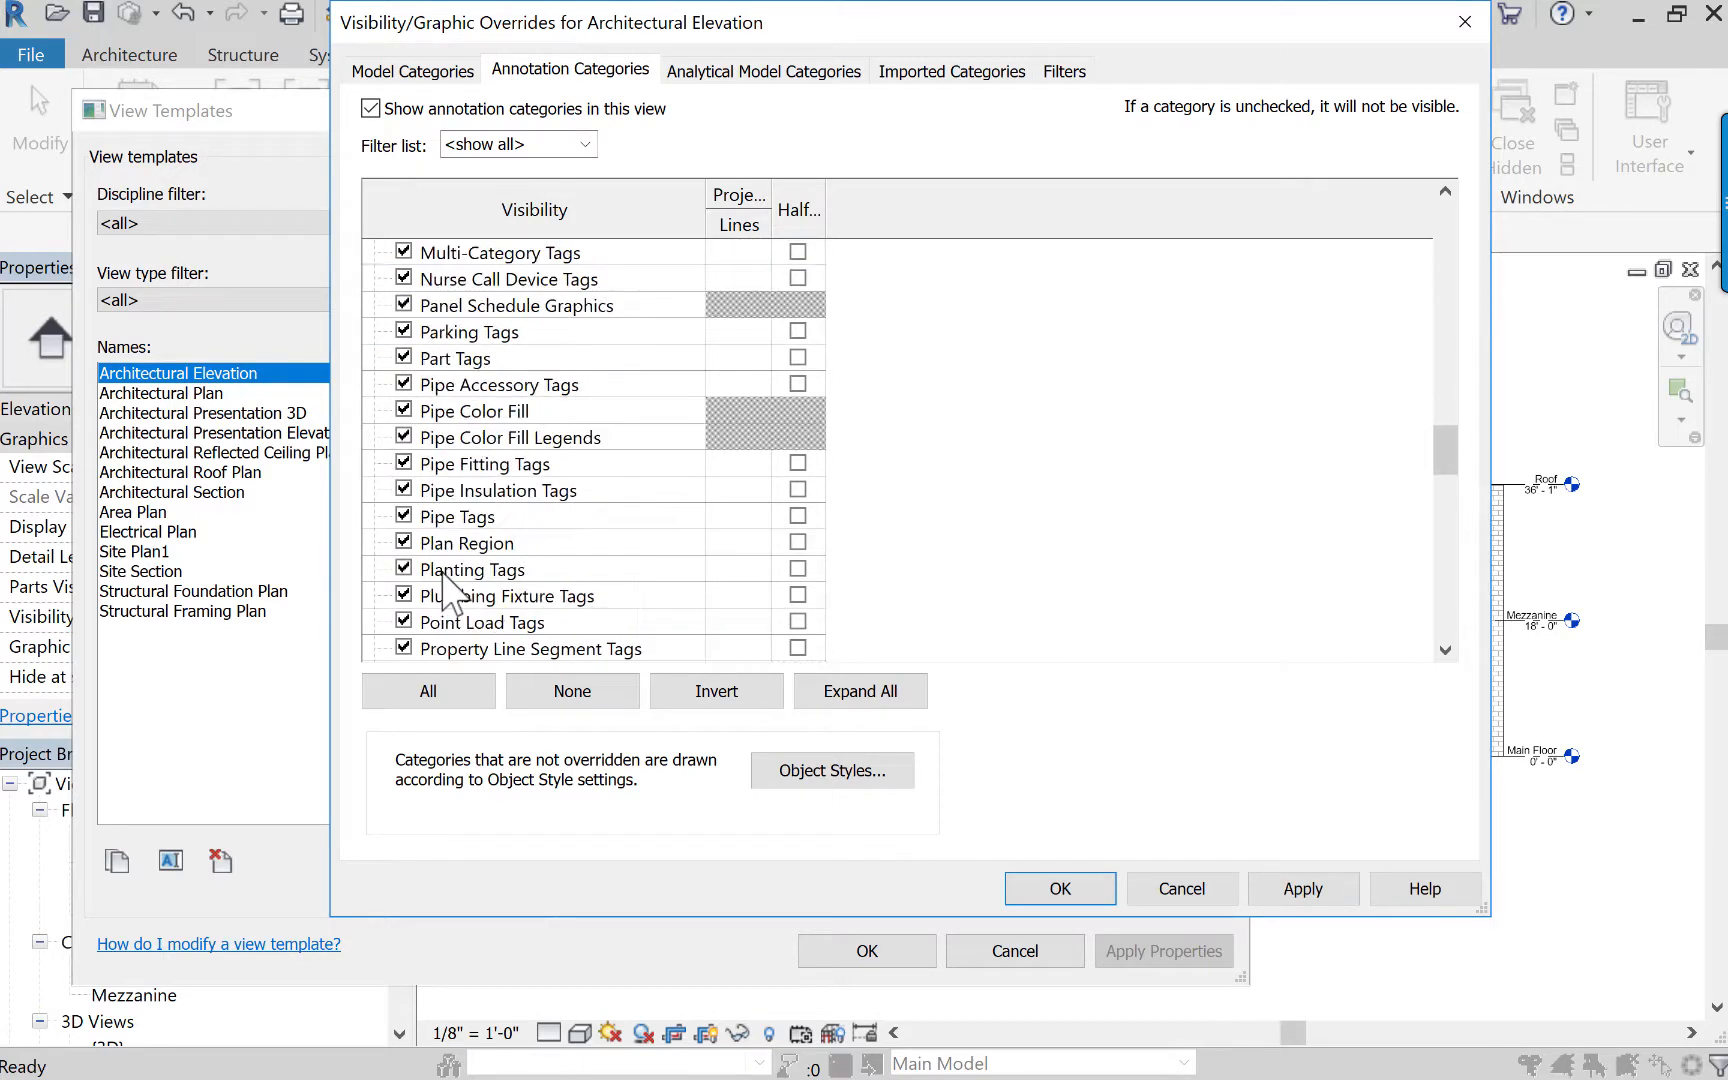
left_click(402, 568)
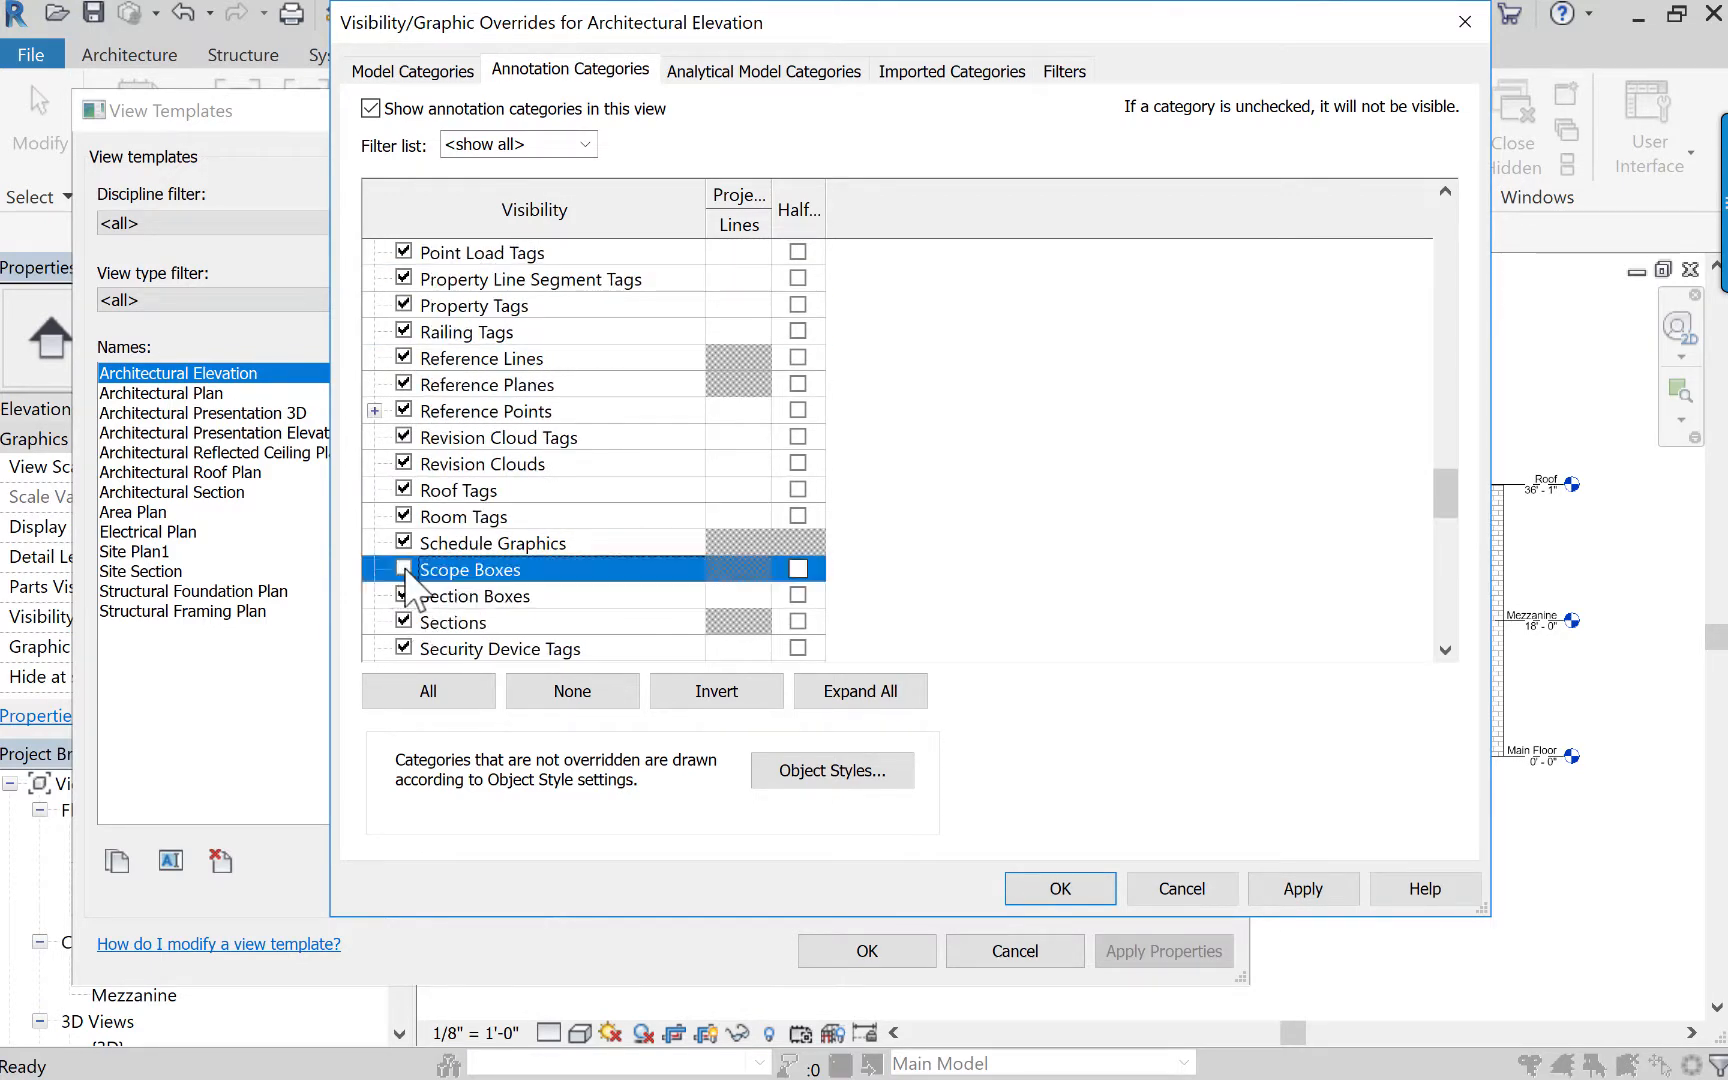
left_click(402, 548)
left_click(403, 568)
left_click(403, 621)
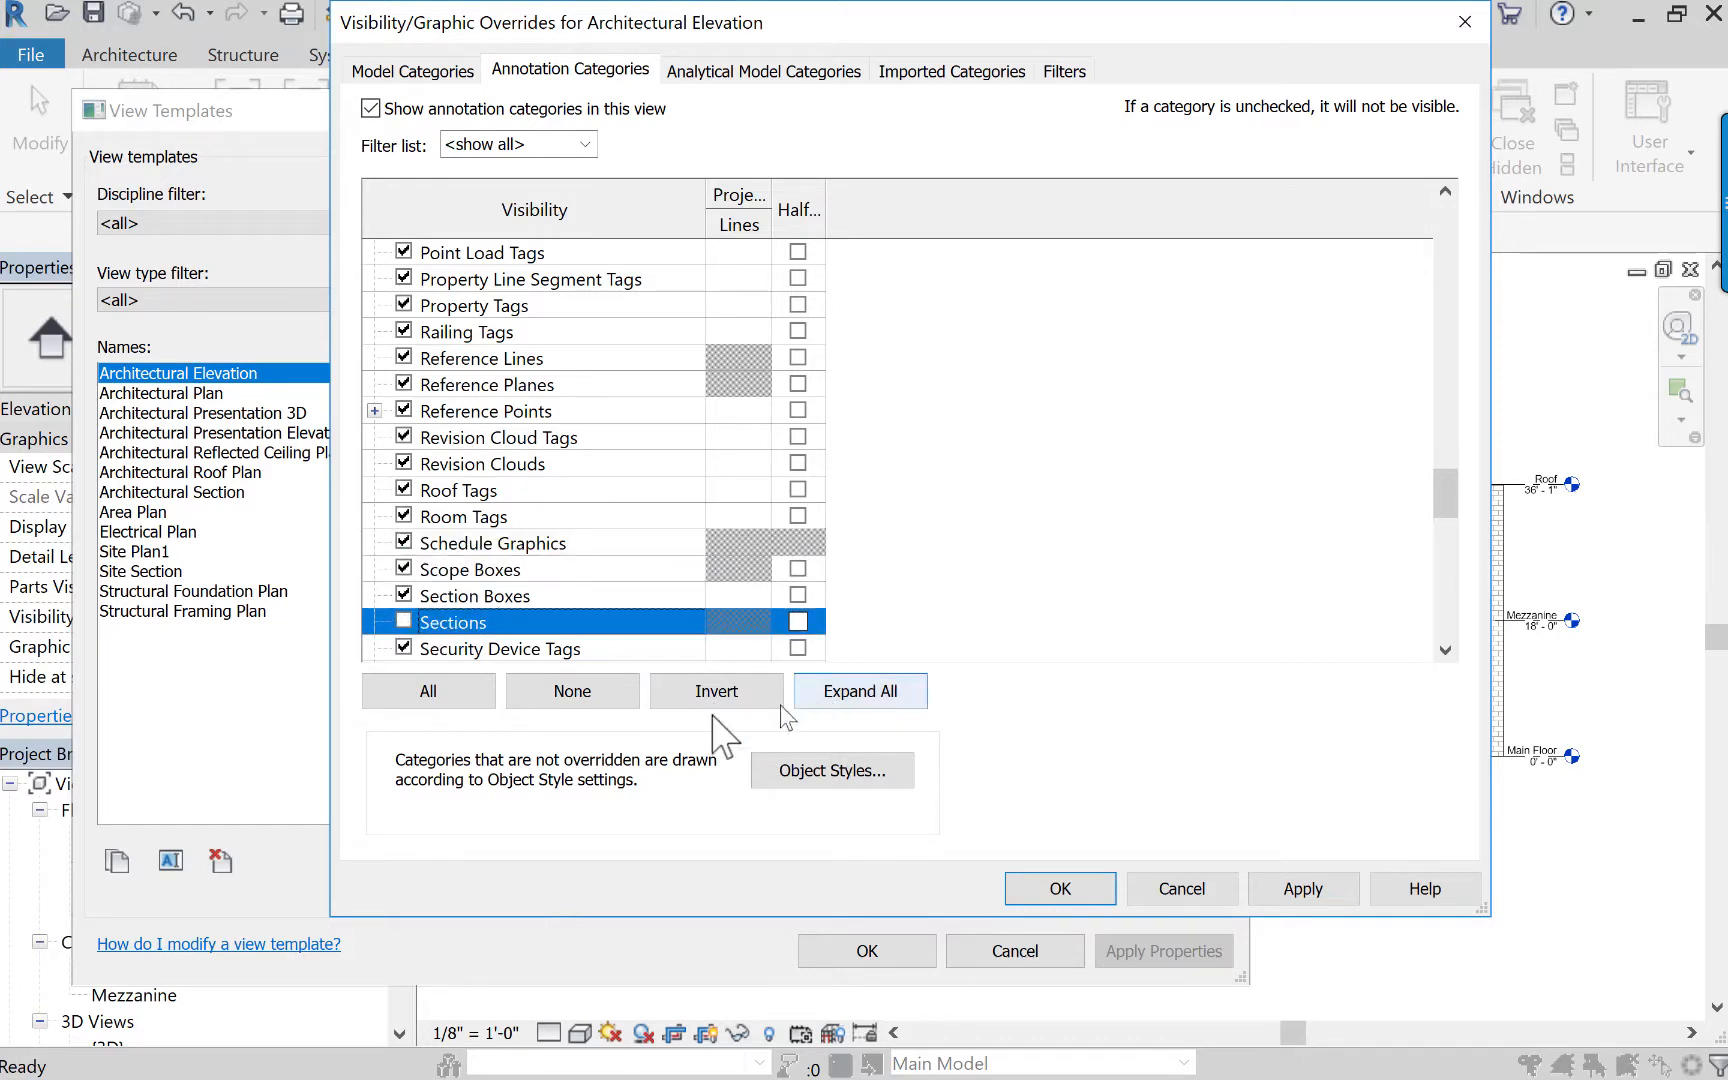
left_click(1300, 889)
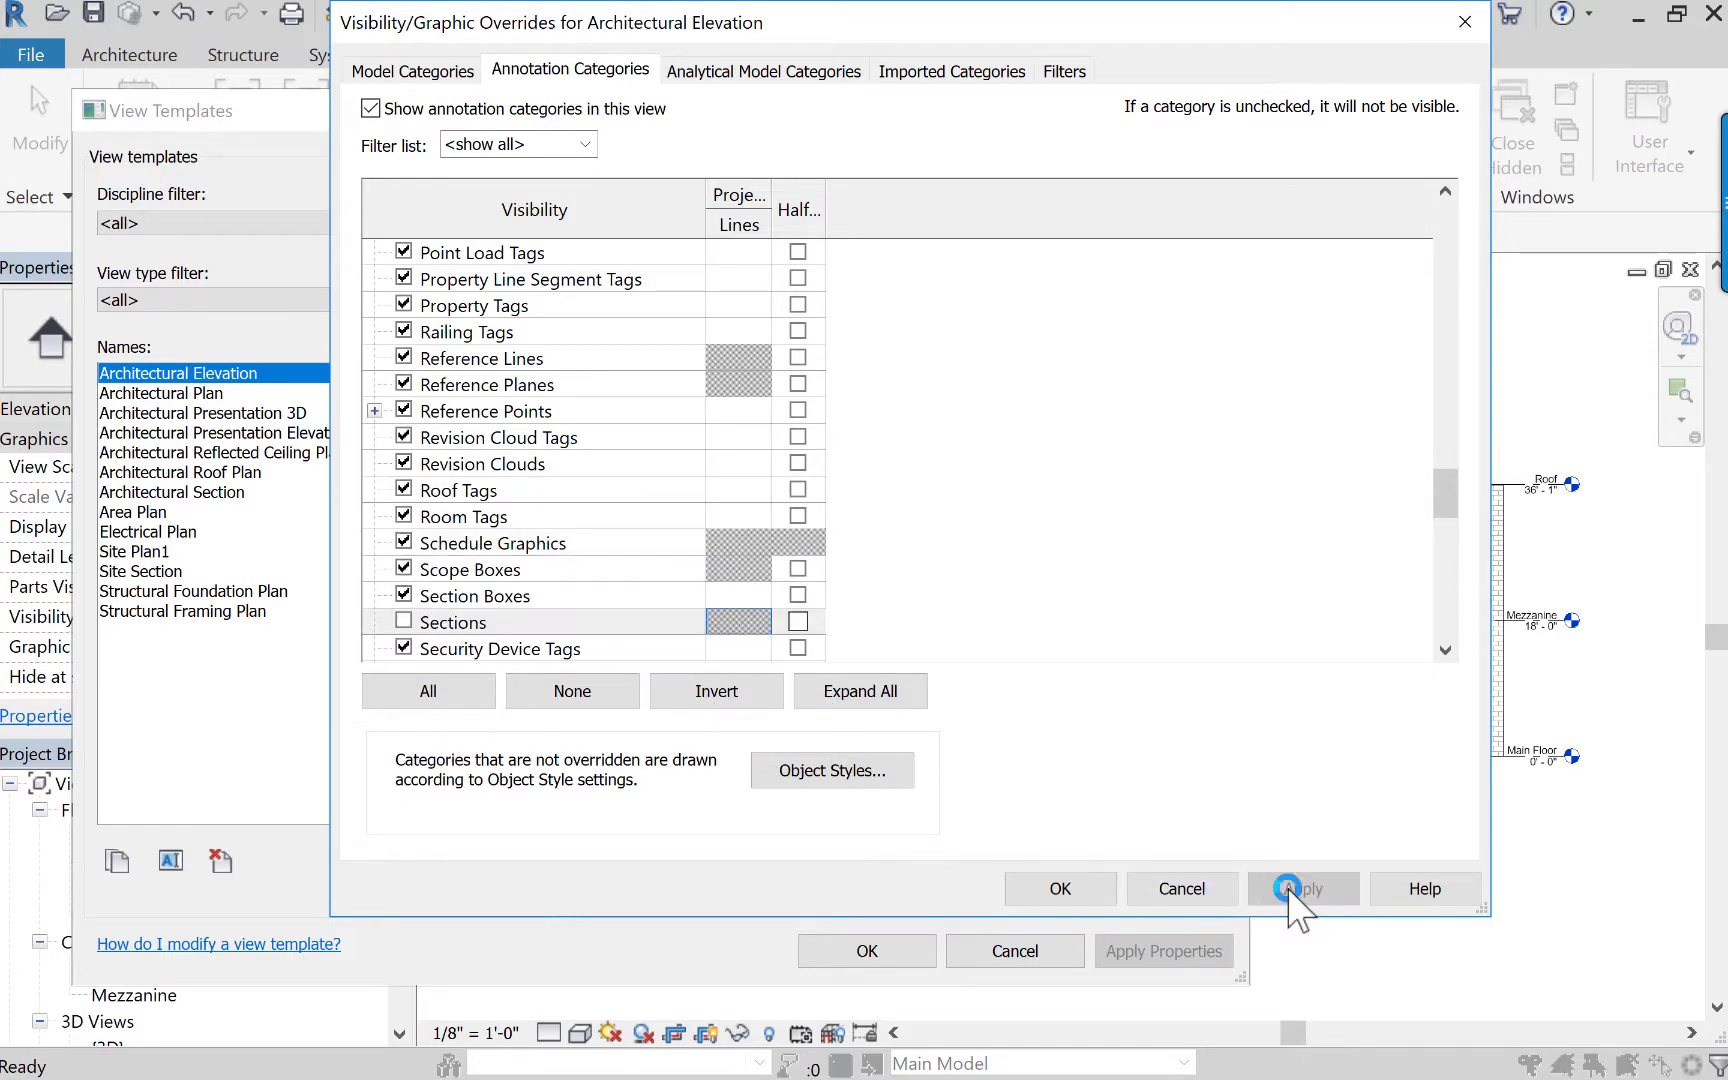
left_click(1086, 886)
left_click(875, 952)
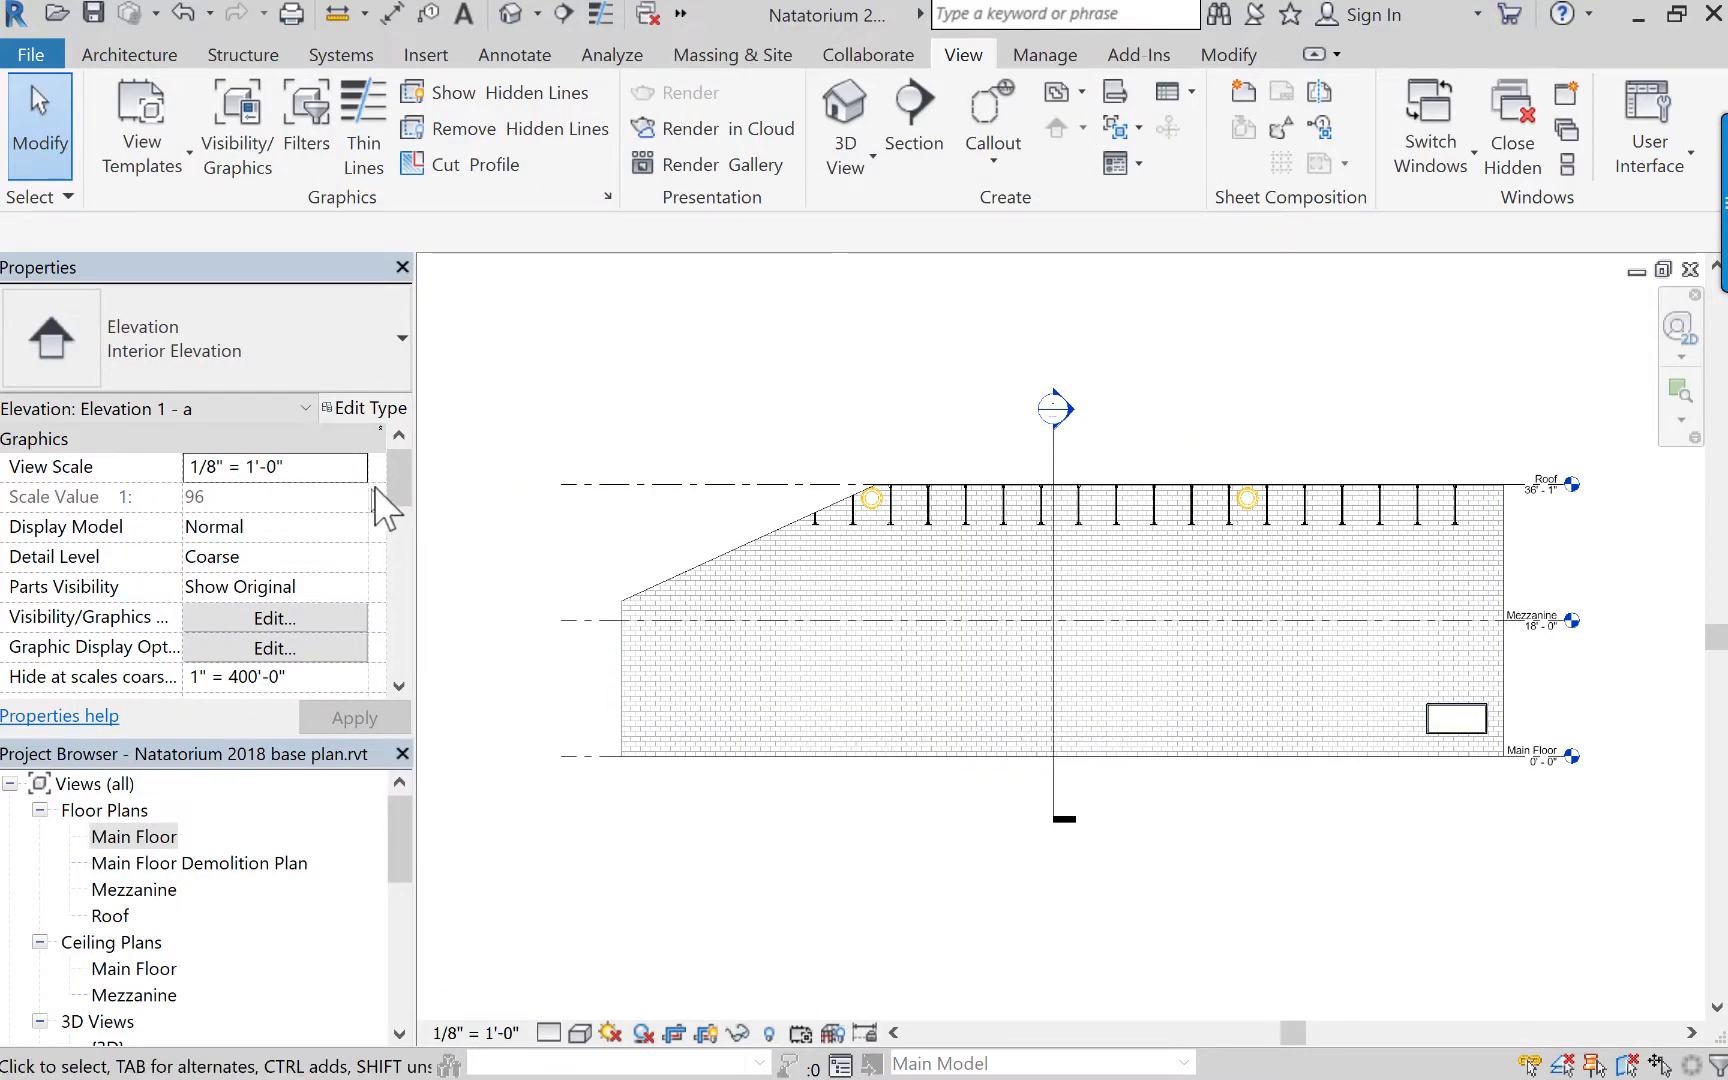
Assign the Architectural Elevation view template to the interior elevation view Elevation 1 - a.
mouse_move(398, 489)
left_mouse_down()
mouse_move(427, 630)
mouse_move(401, 580)
mouse_move(384, 621)
left_mouse_up()
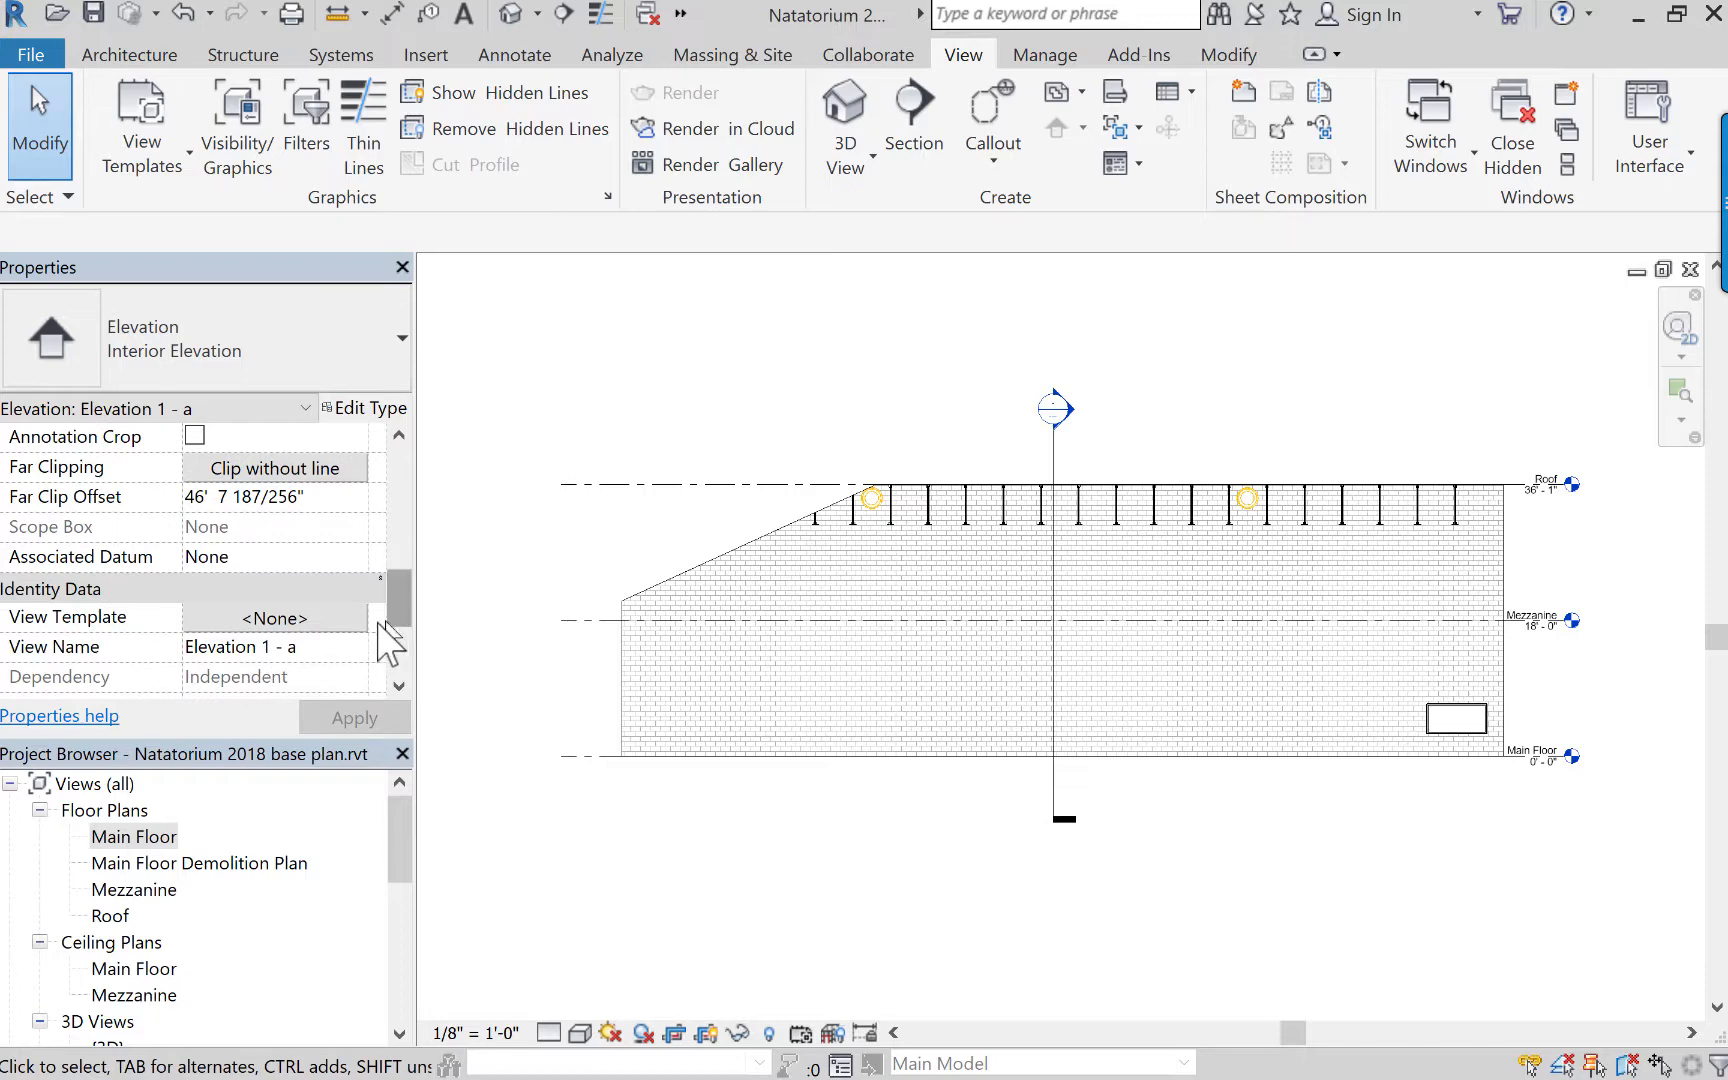
left_click(266, 618)
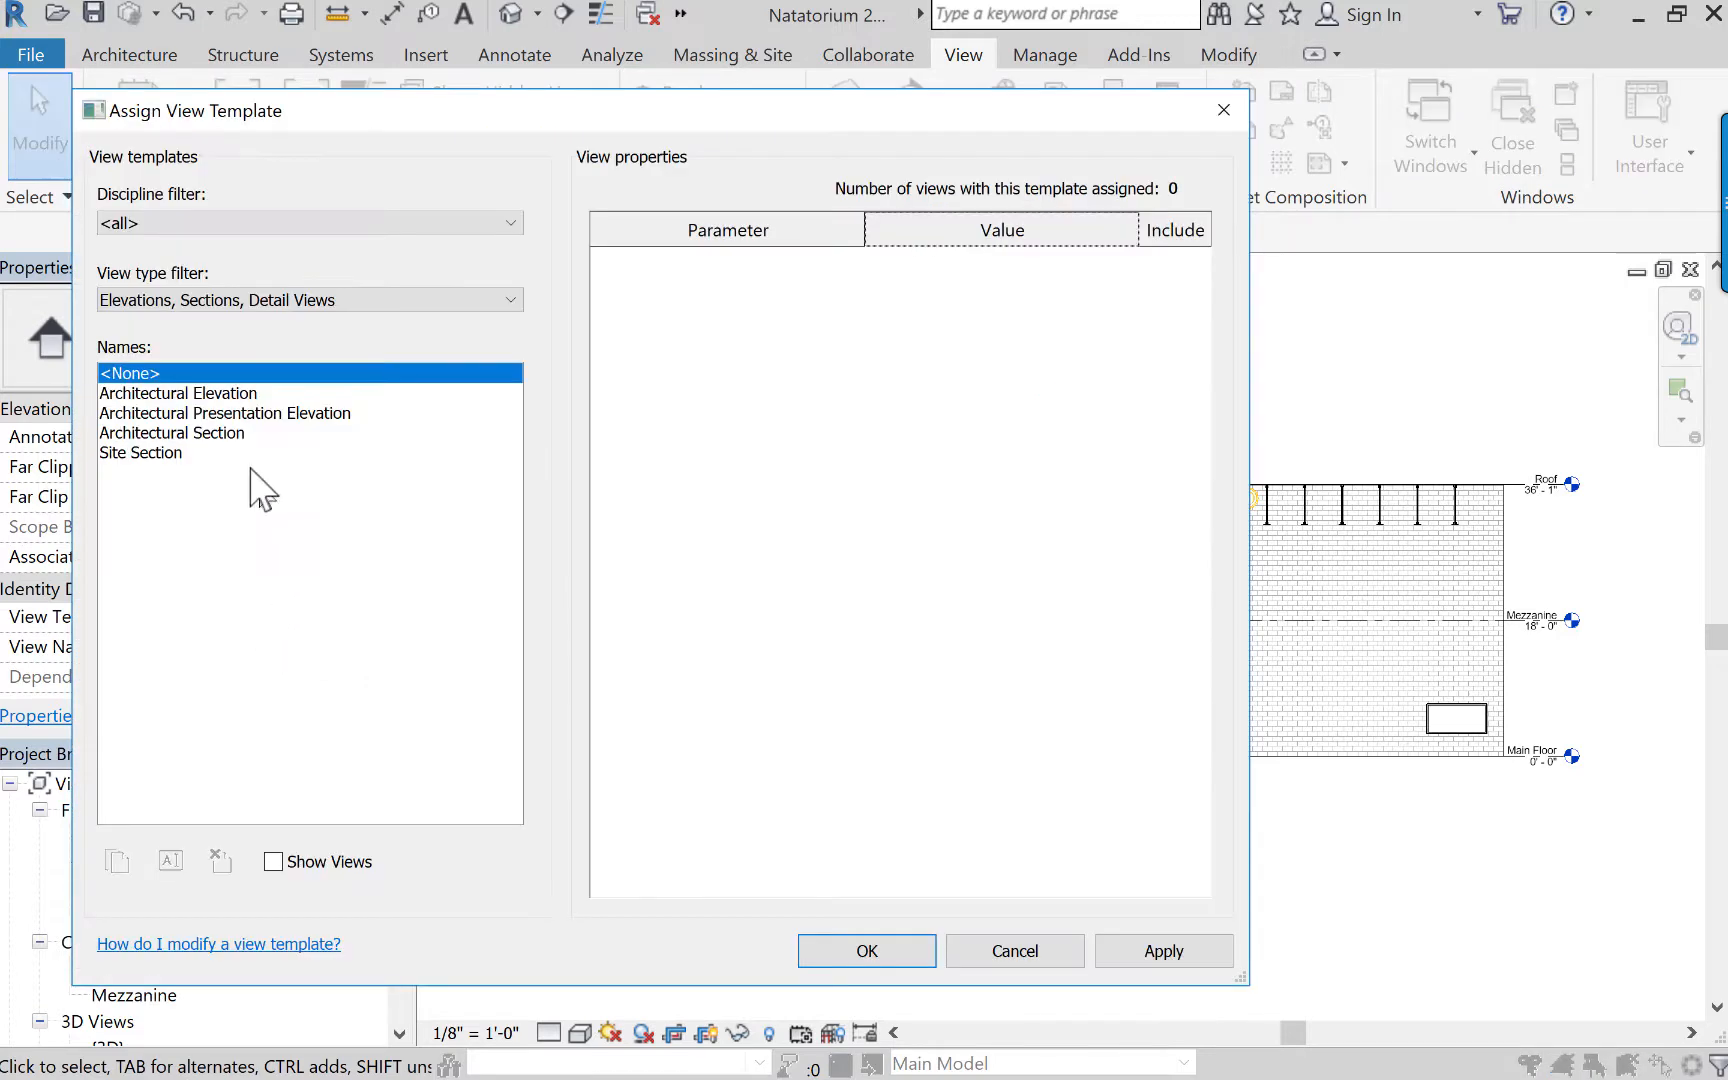
left_click(178, 393)
left_click(867, 951)
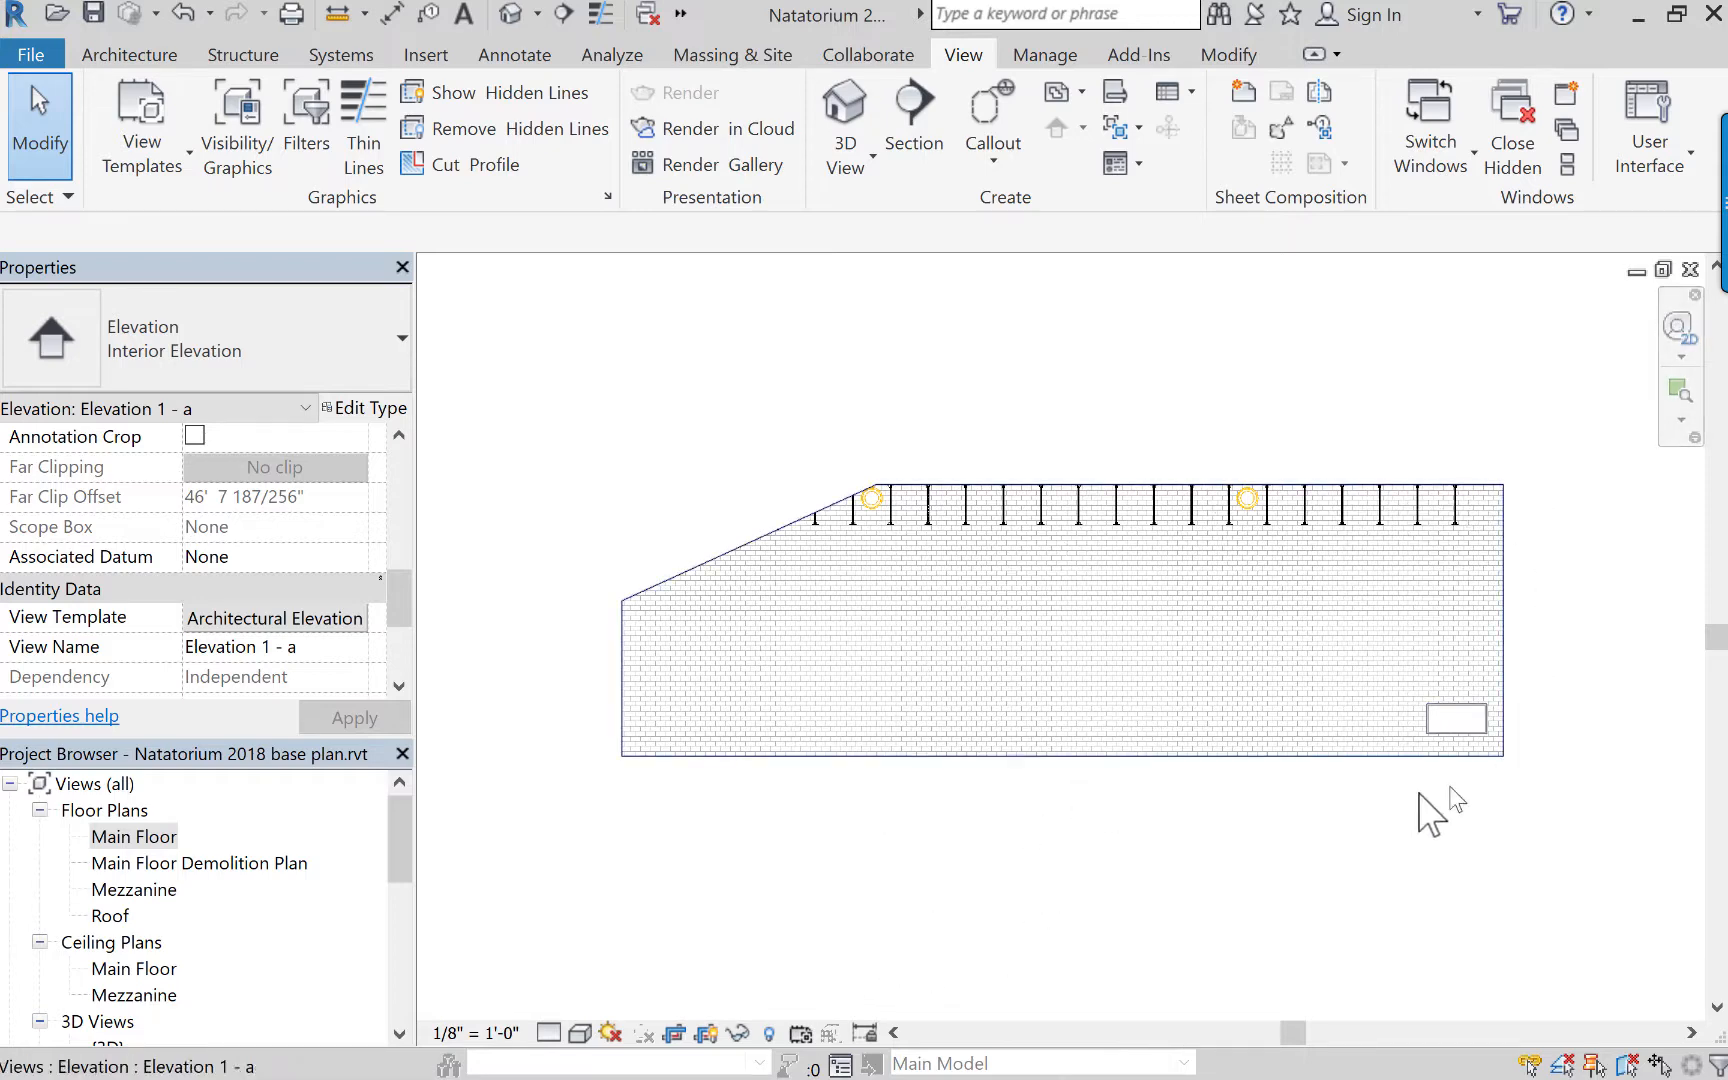
Override the elevation crop region's graphics by element in this view, setting its projection line weight to 7.
left_click(812, 757)
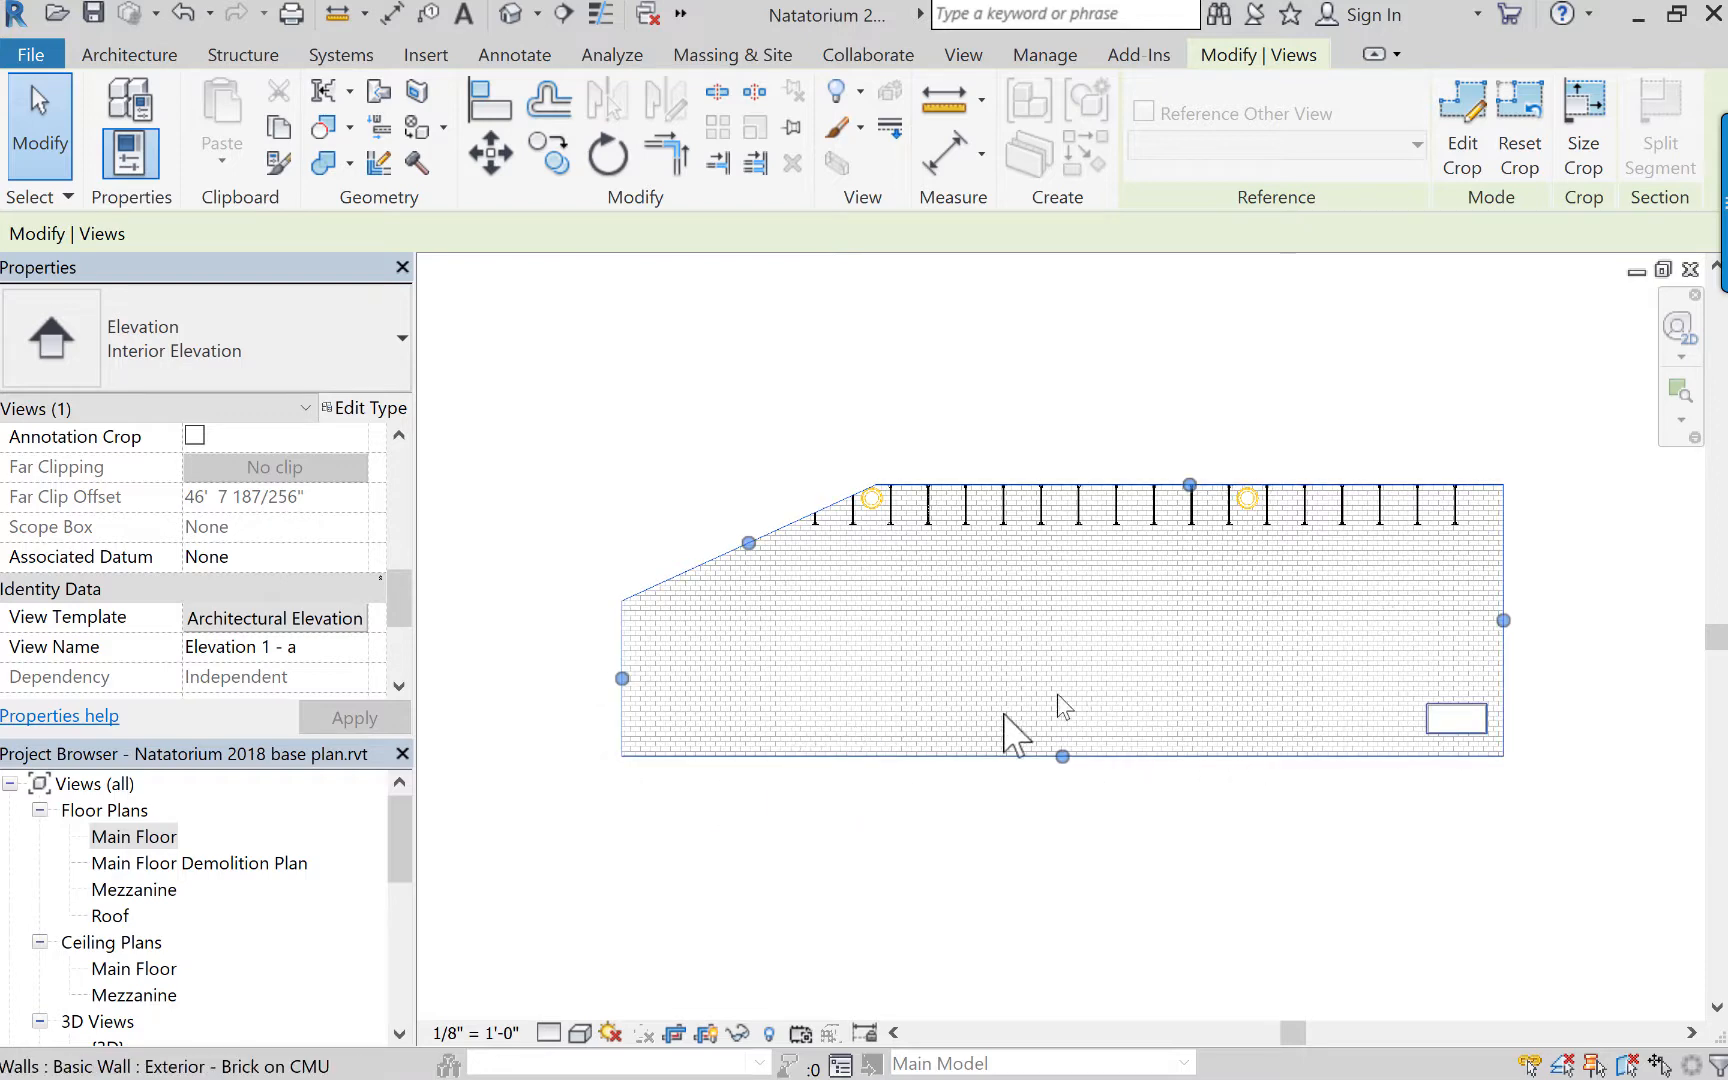
right_click(888, 763)
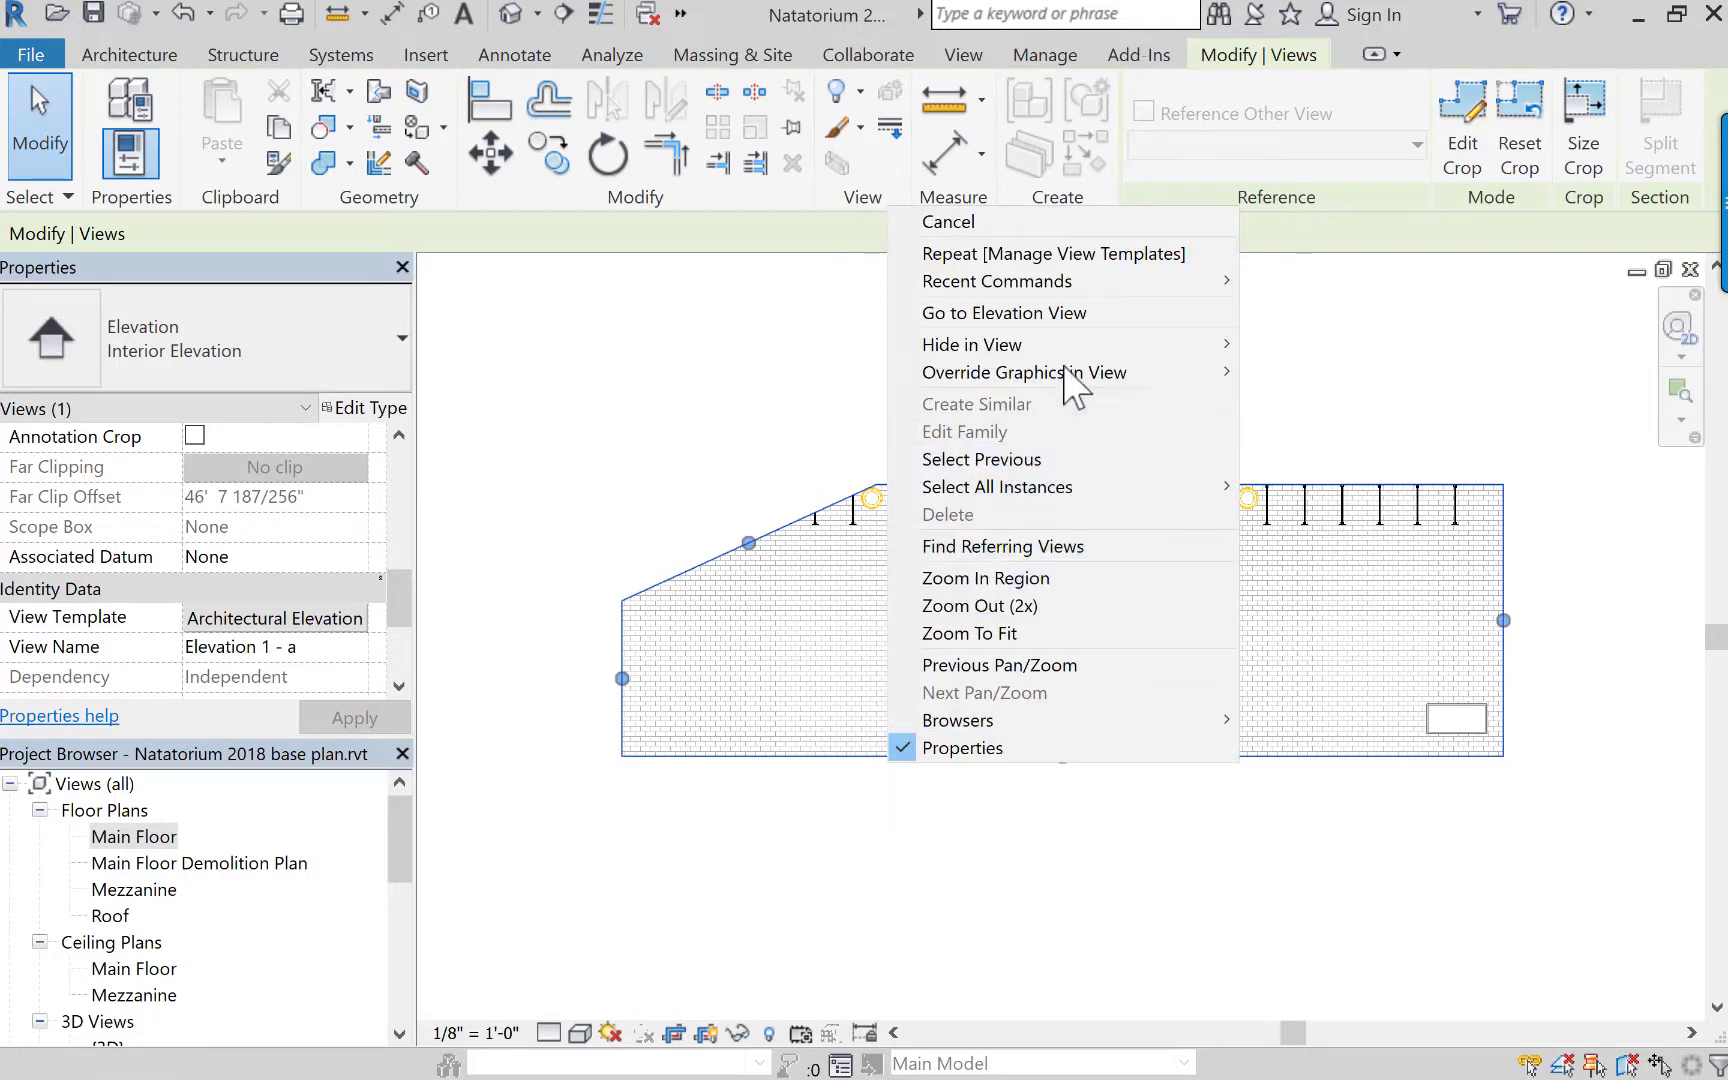
mouse_move(1064, 374)
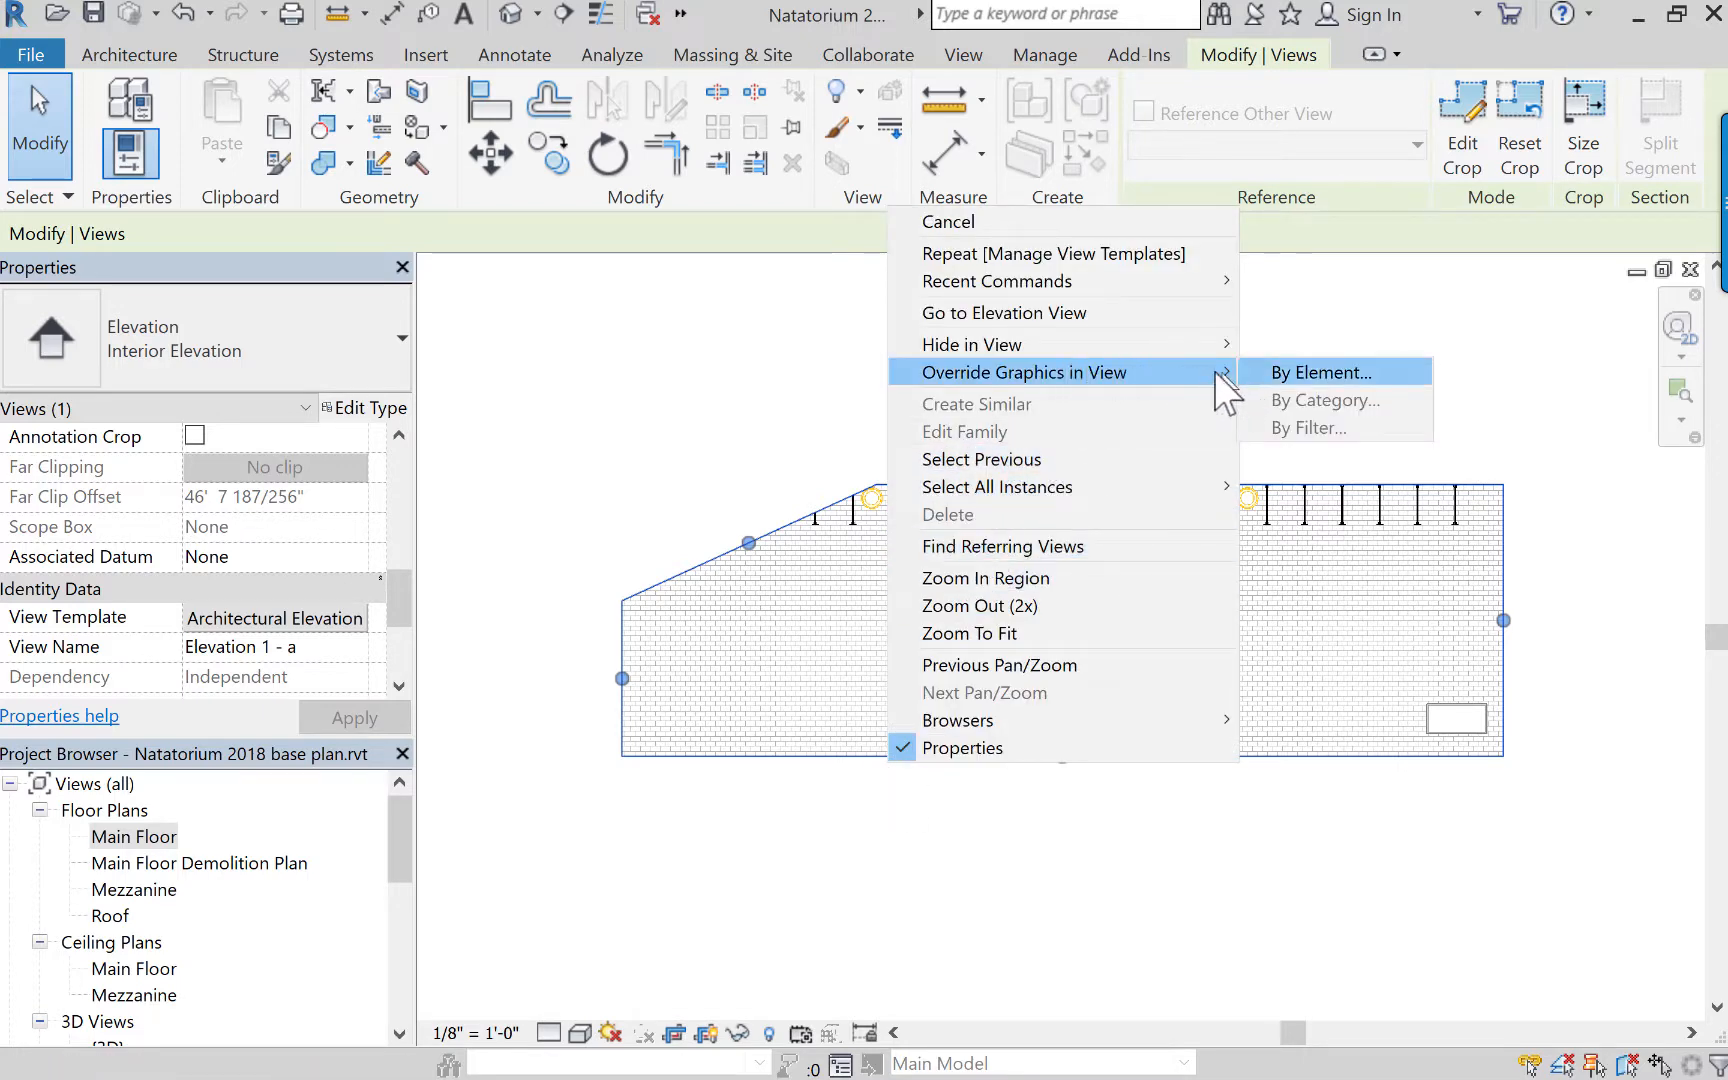
left_click(1298, 385)
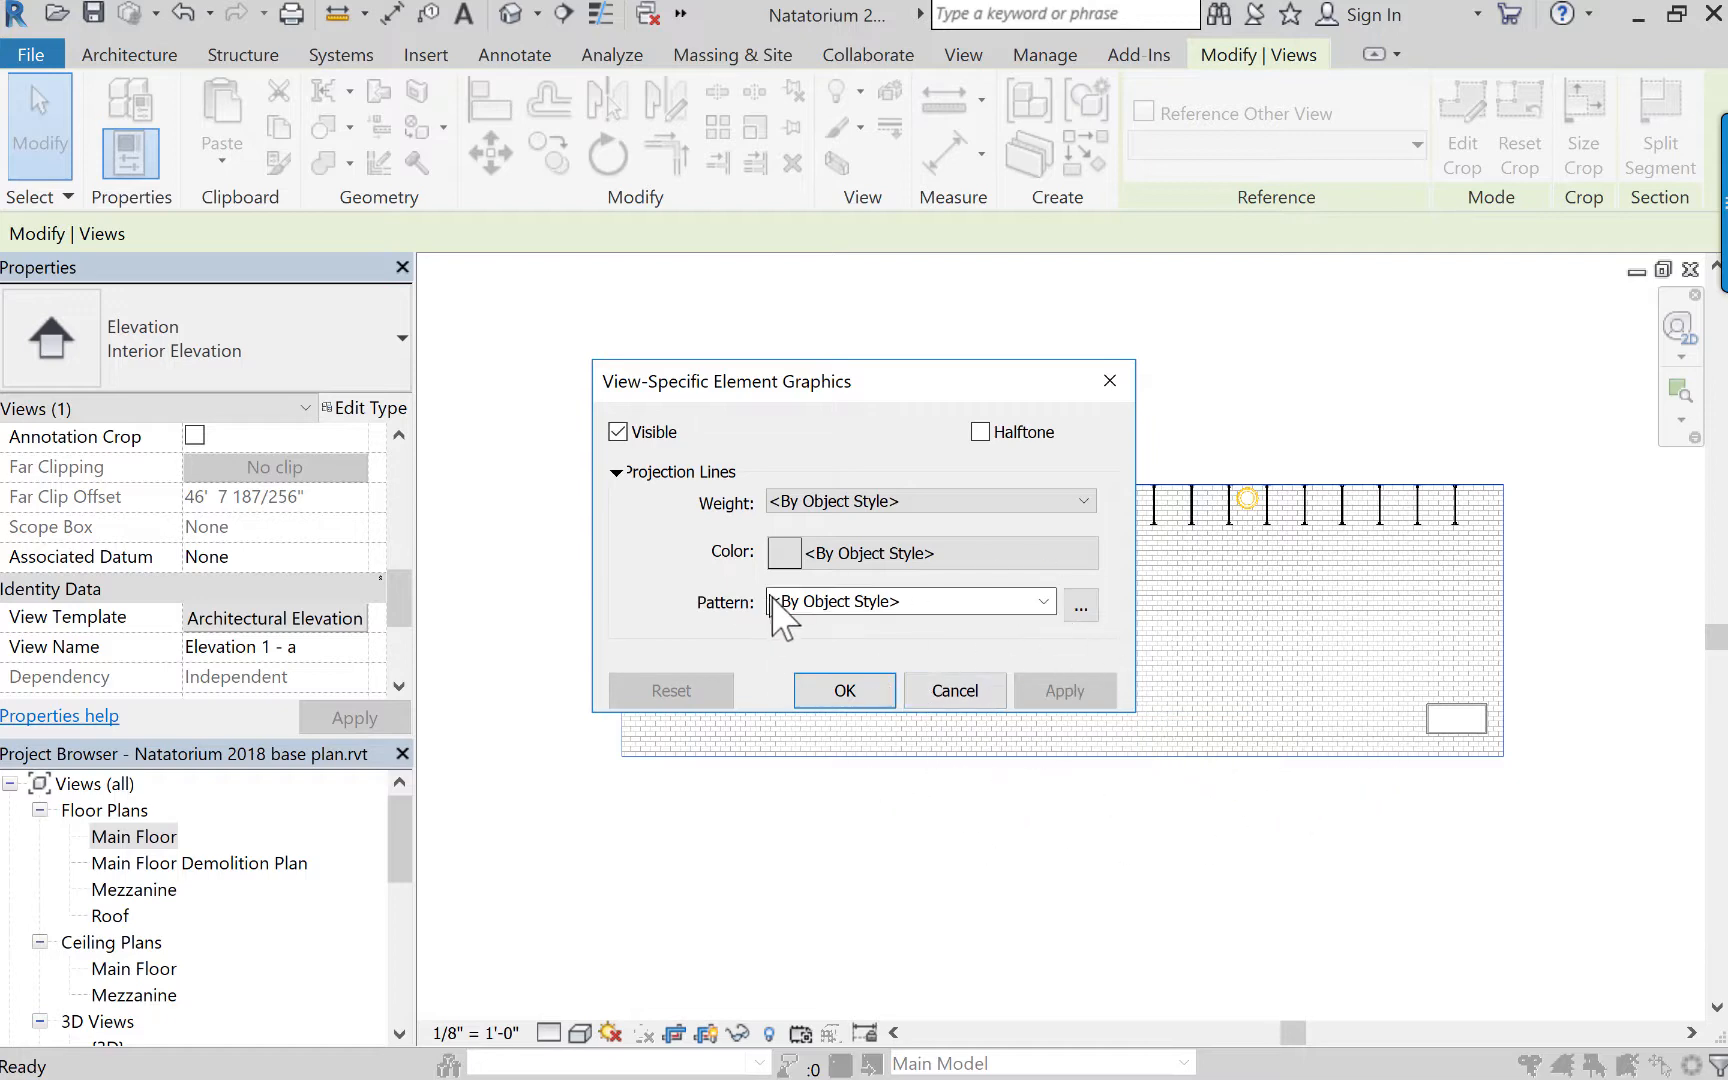
left_click(890, 495)
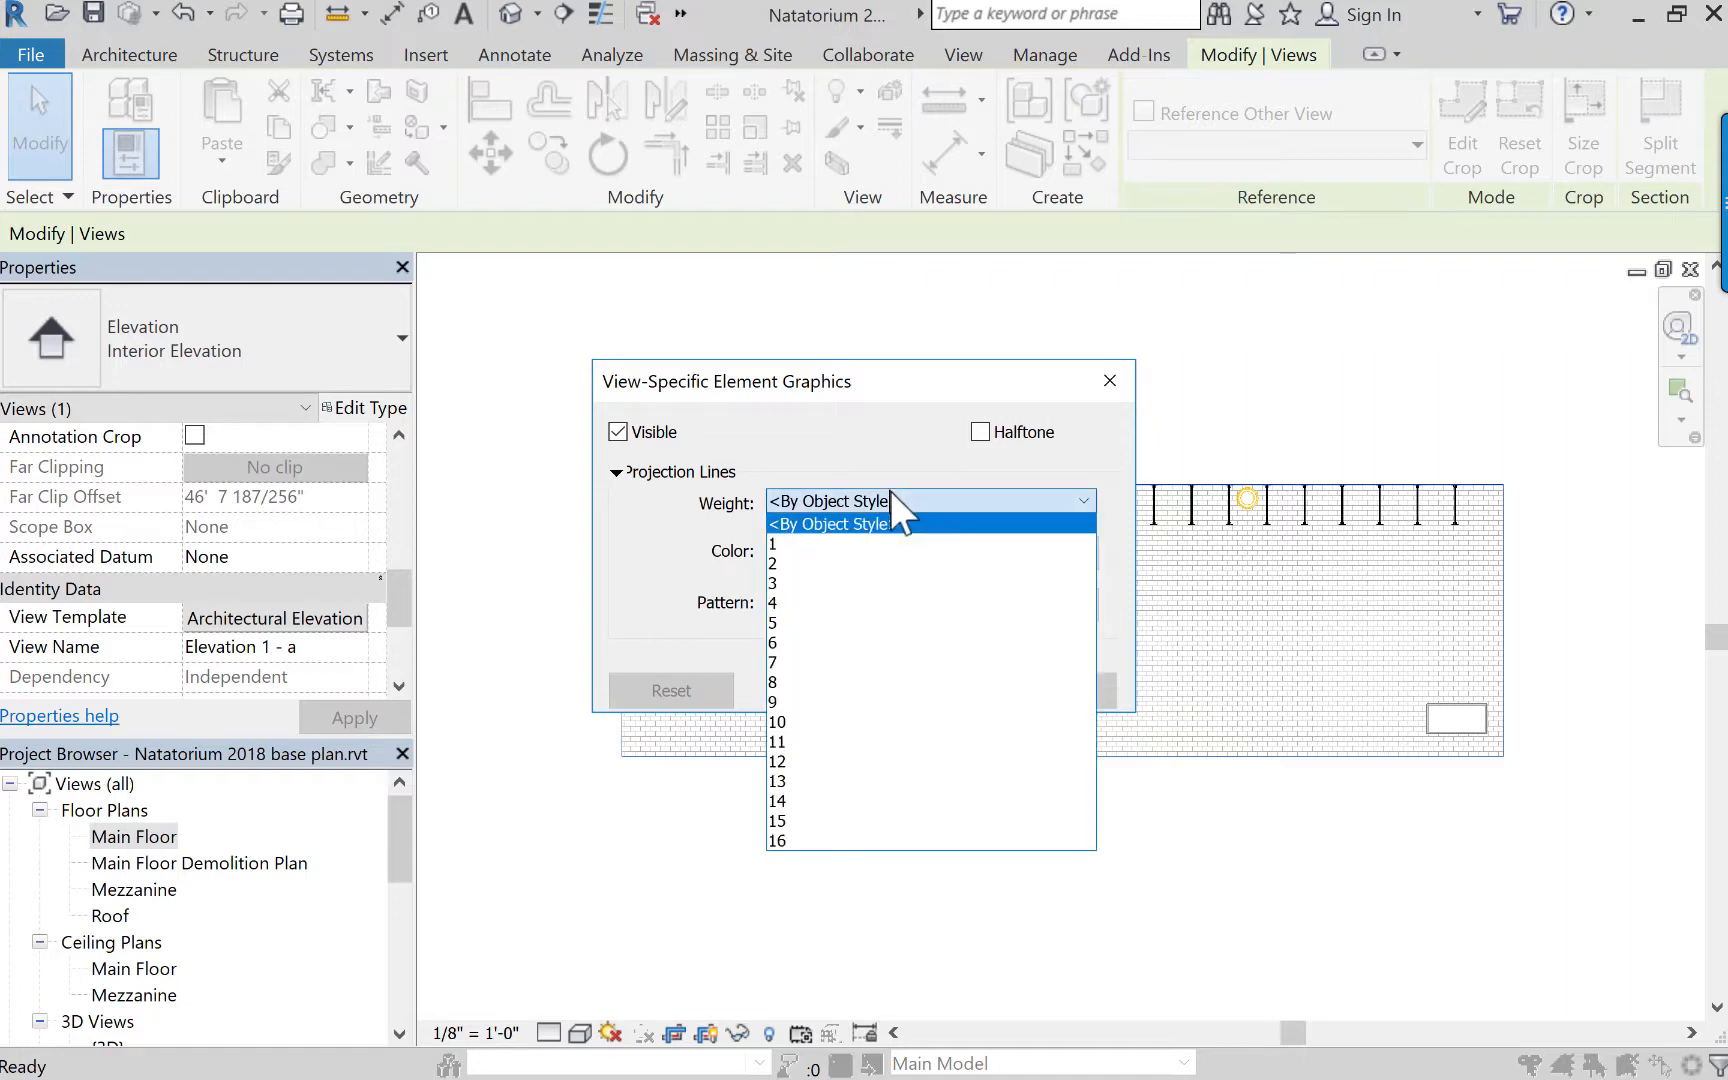
left_click(808, 662)
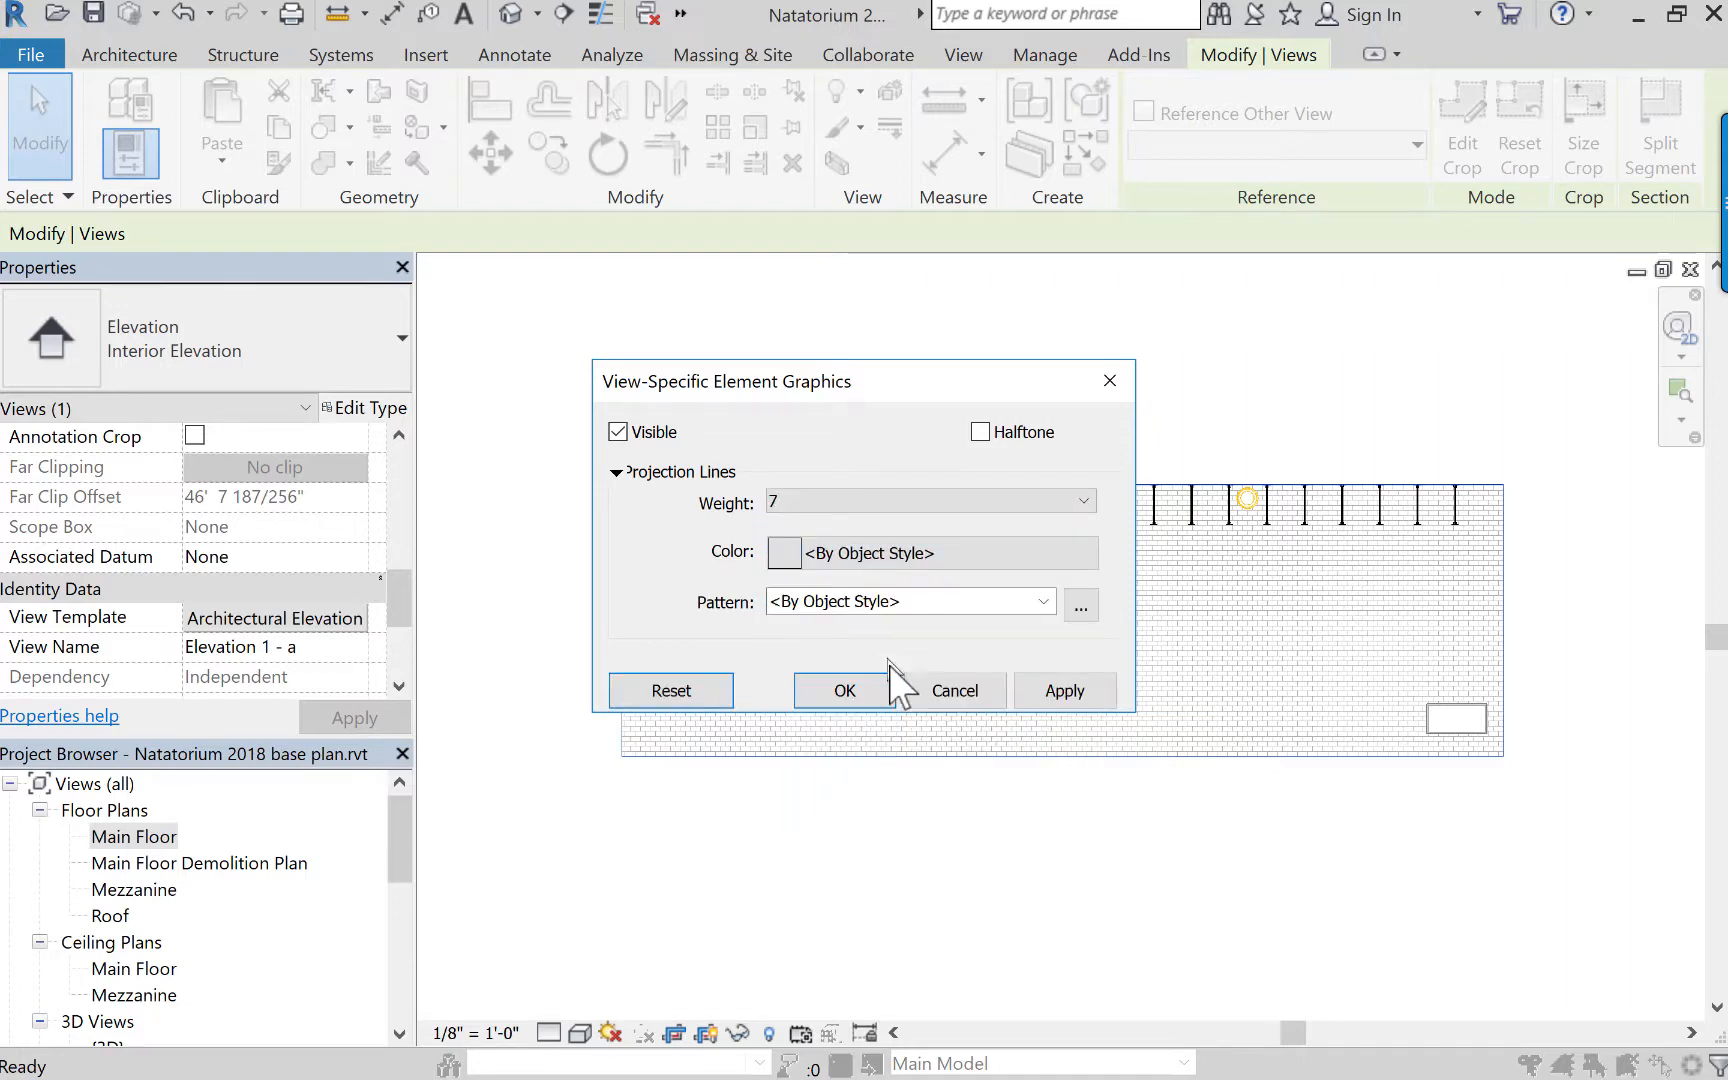
left_click(1028, 692)
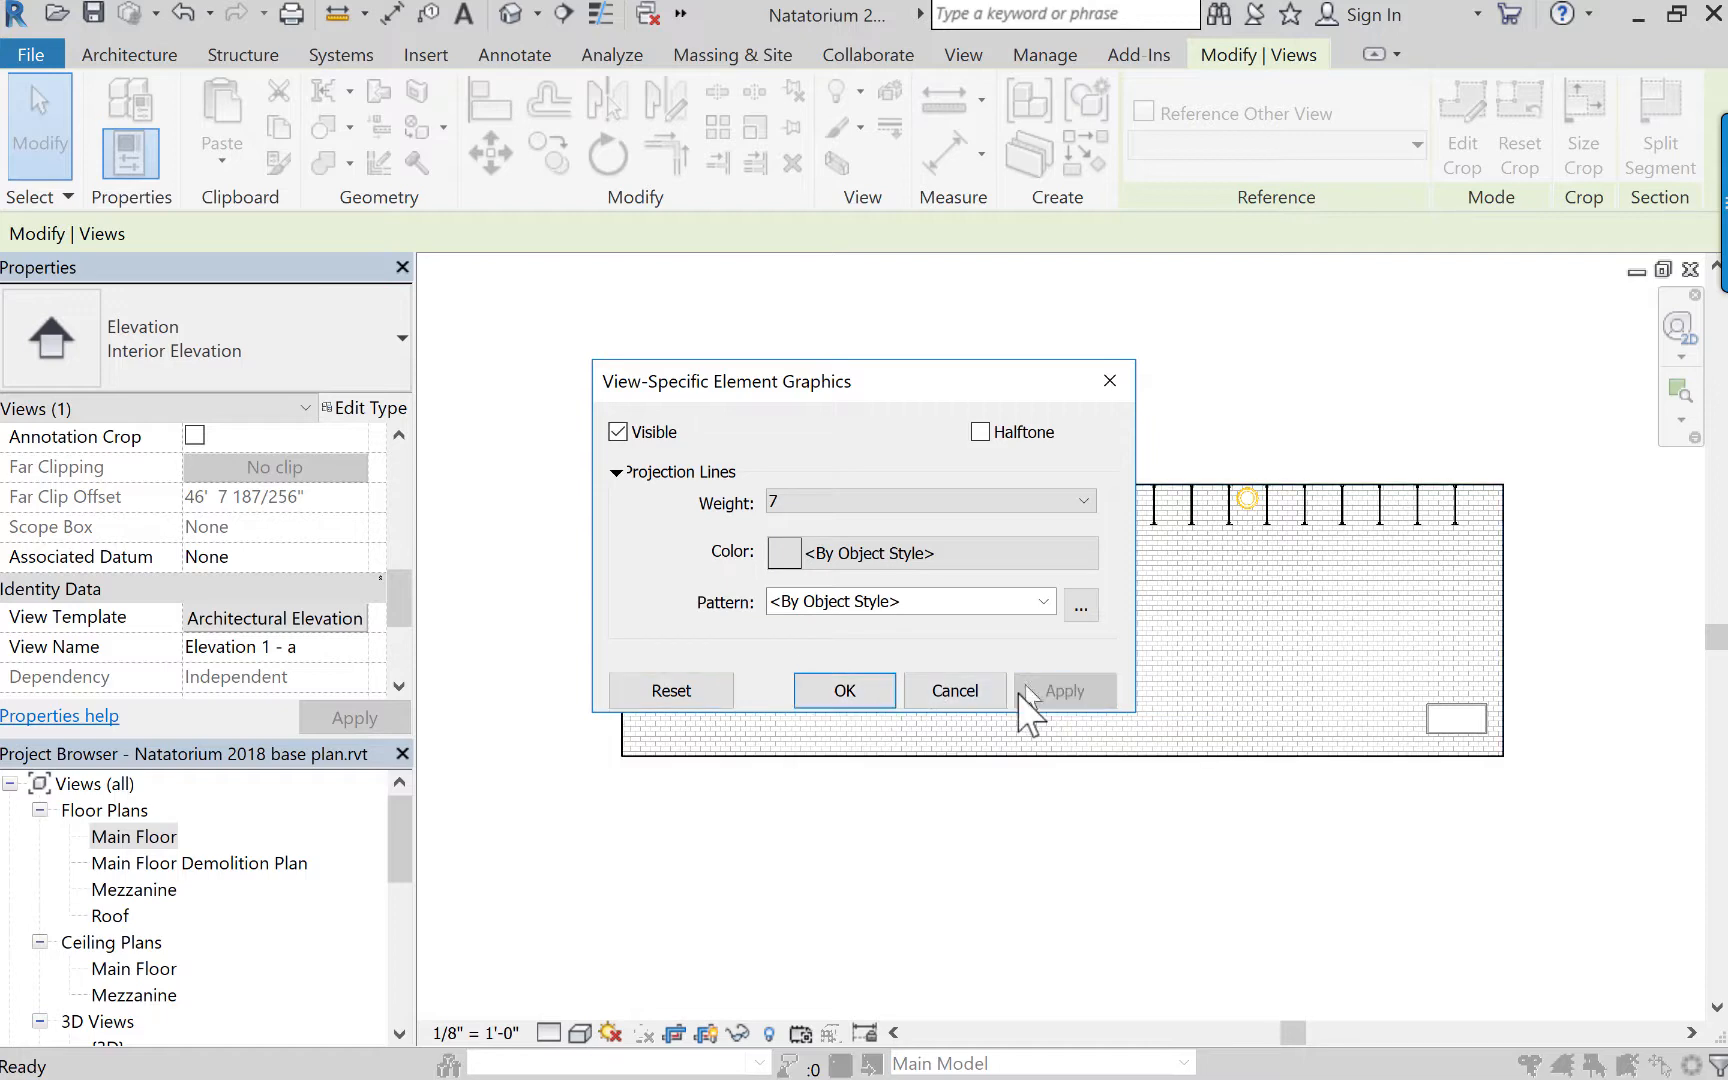
left_click(848, 692)
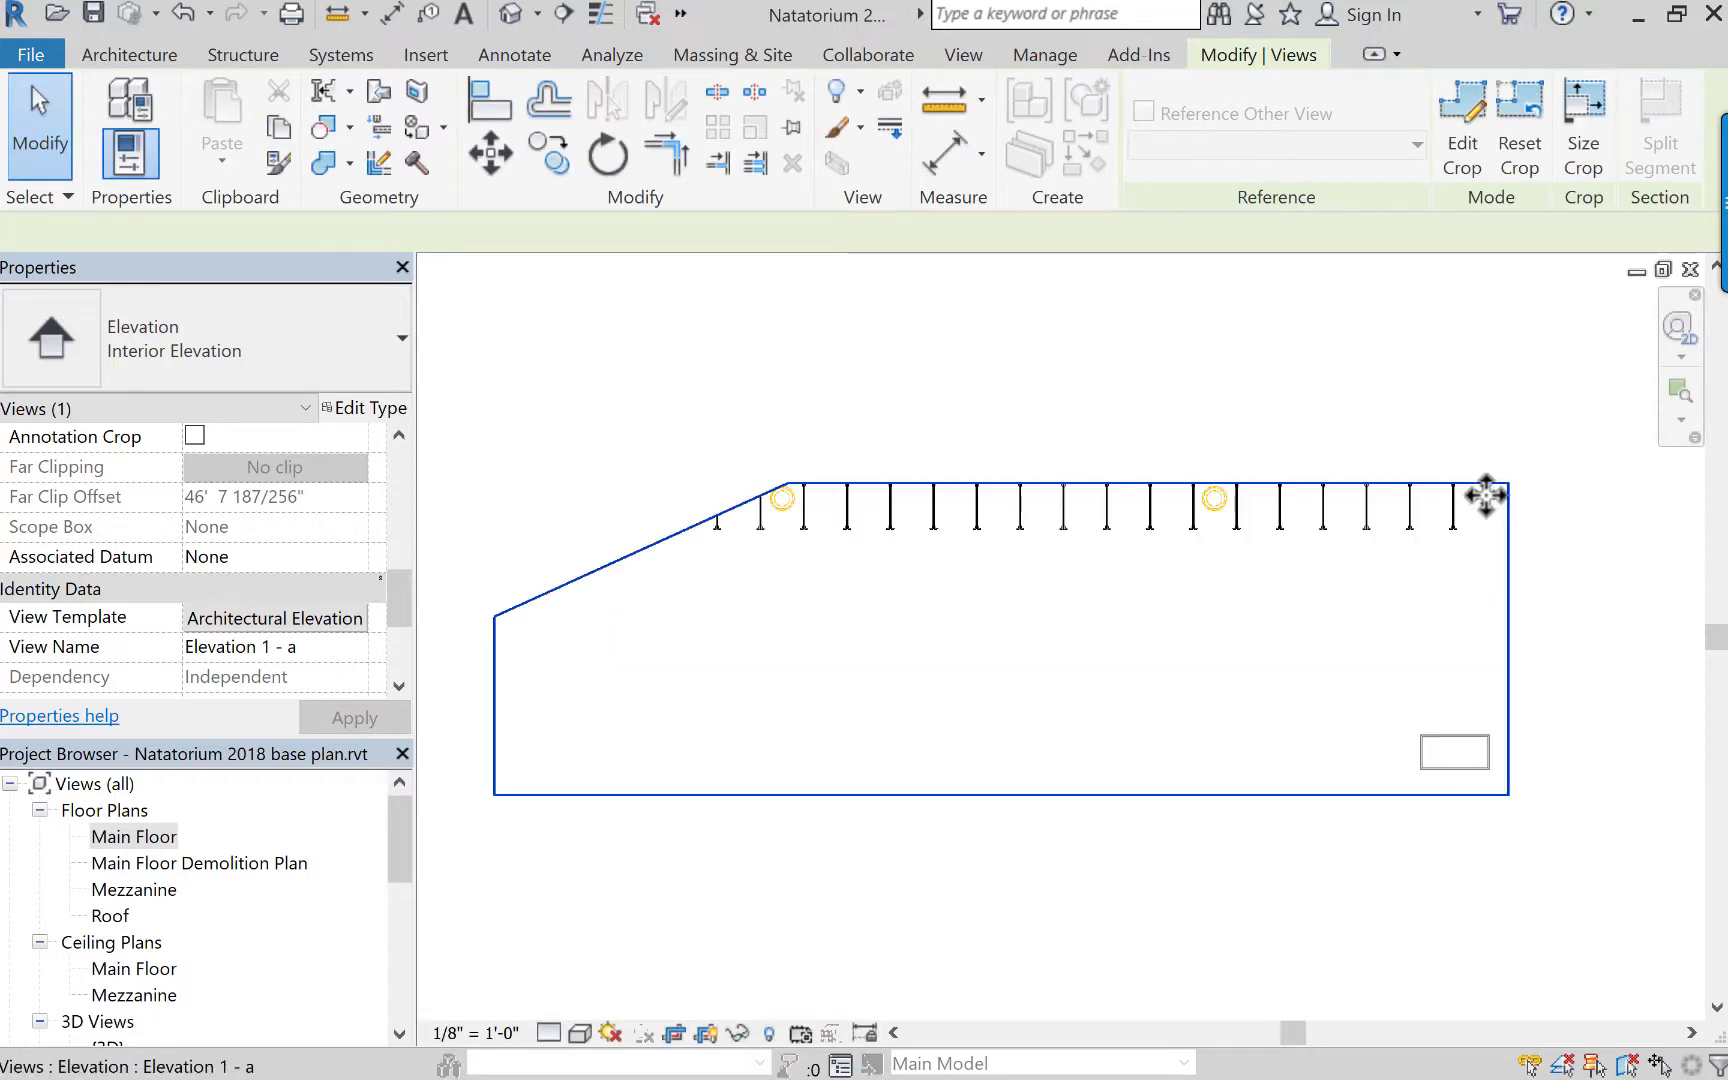
Examine the crop region's outline thickness around the elevation, including its upper corner and sloped edge.
left_click(1486, 494)
scroll(1500, 495, "up", 2)
scroll(1395, 550, "up", 2)
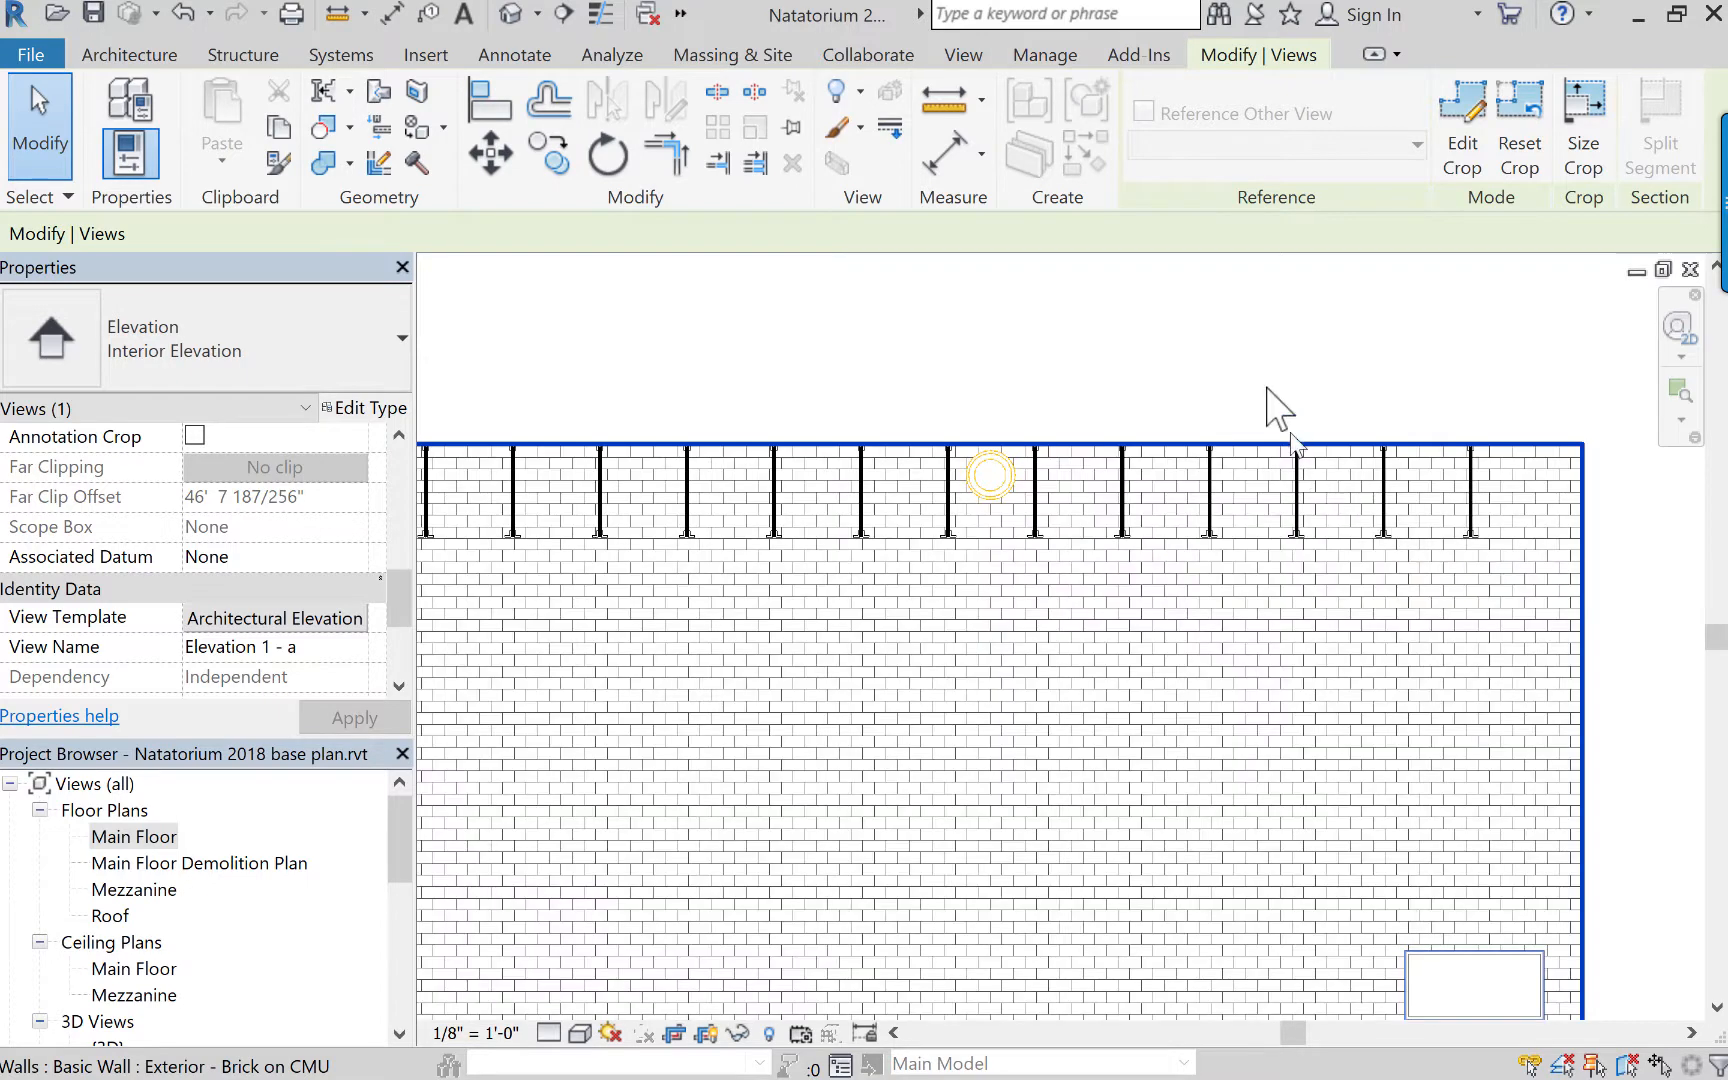
left_click(1240, 372)
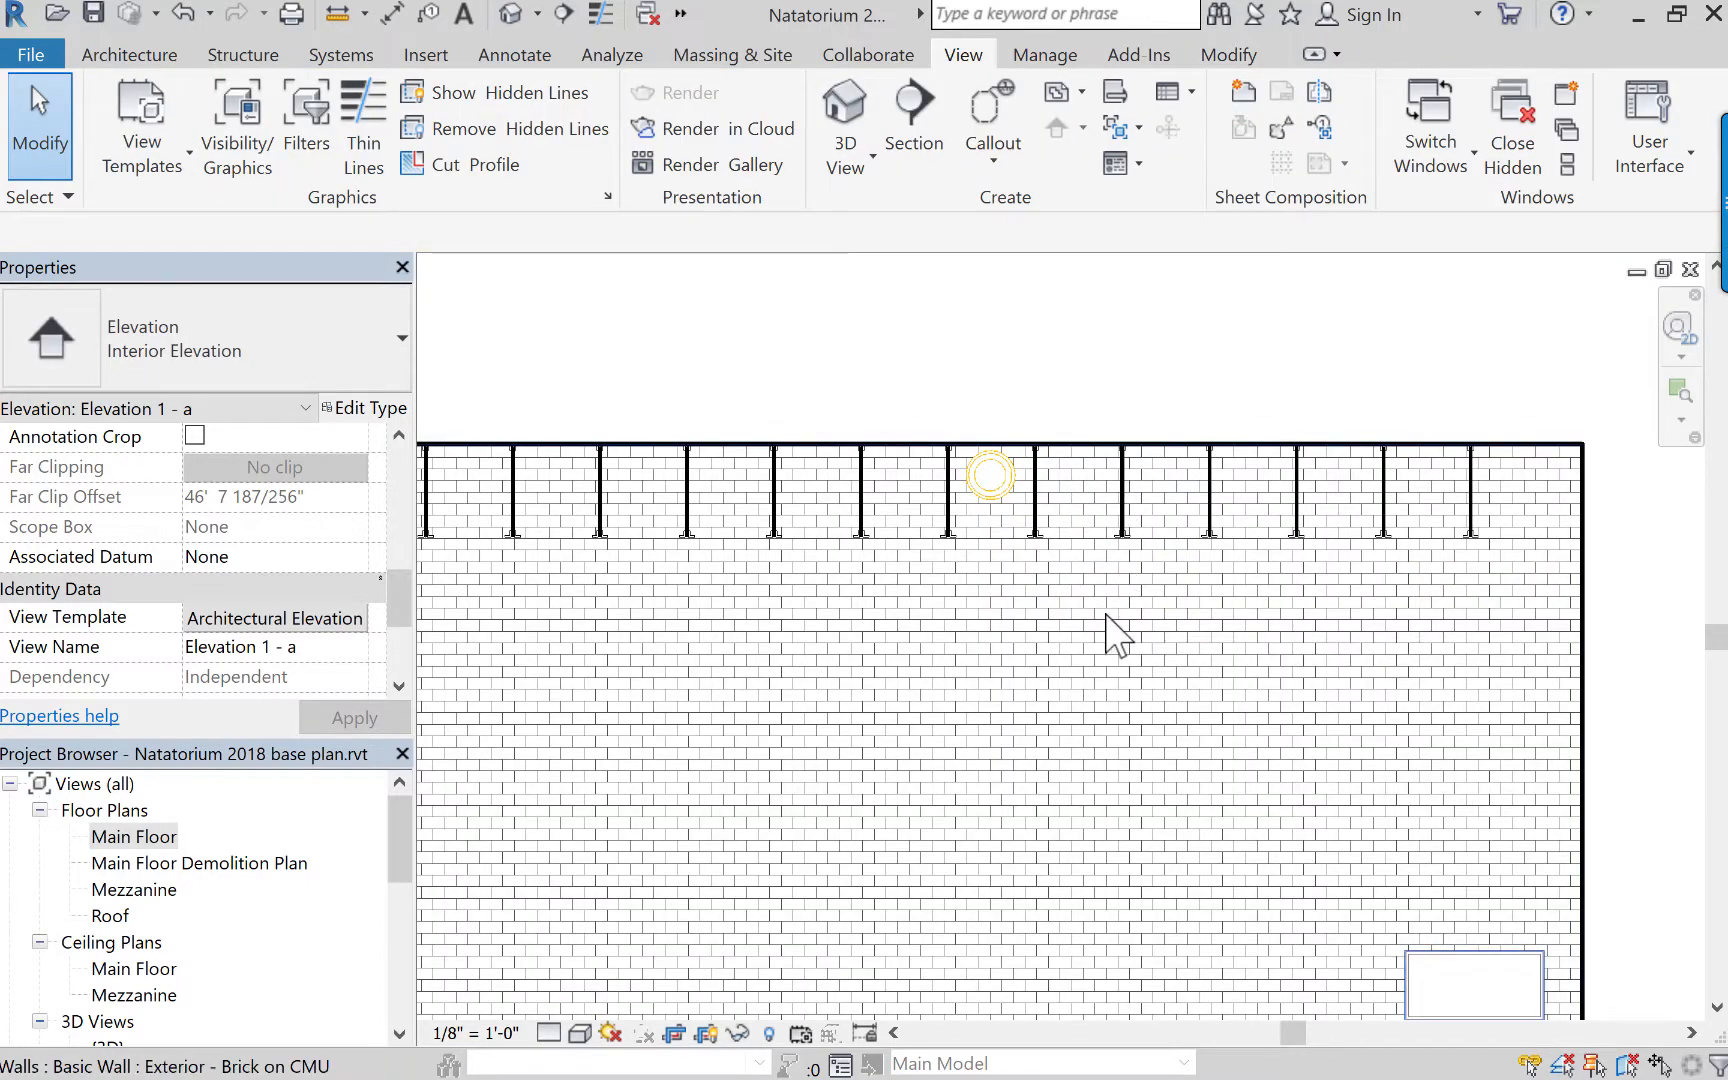
scroll(1111, 628, "down", 2)
scroll(1119, 608, "down", 1)
middle_click_drag(1126, 630, 1360, 612)
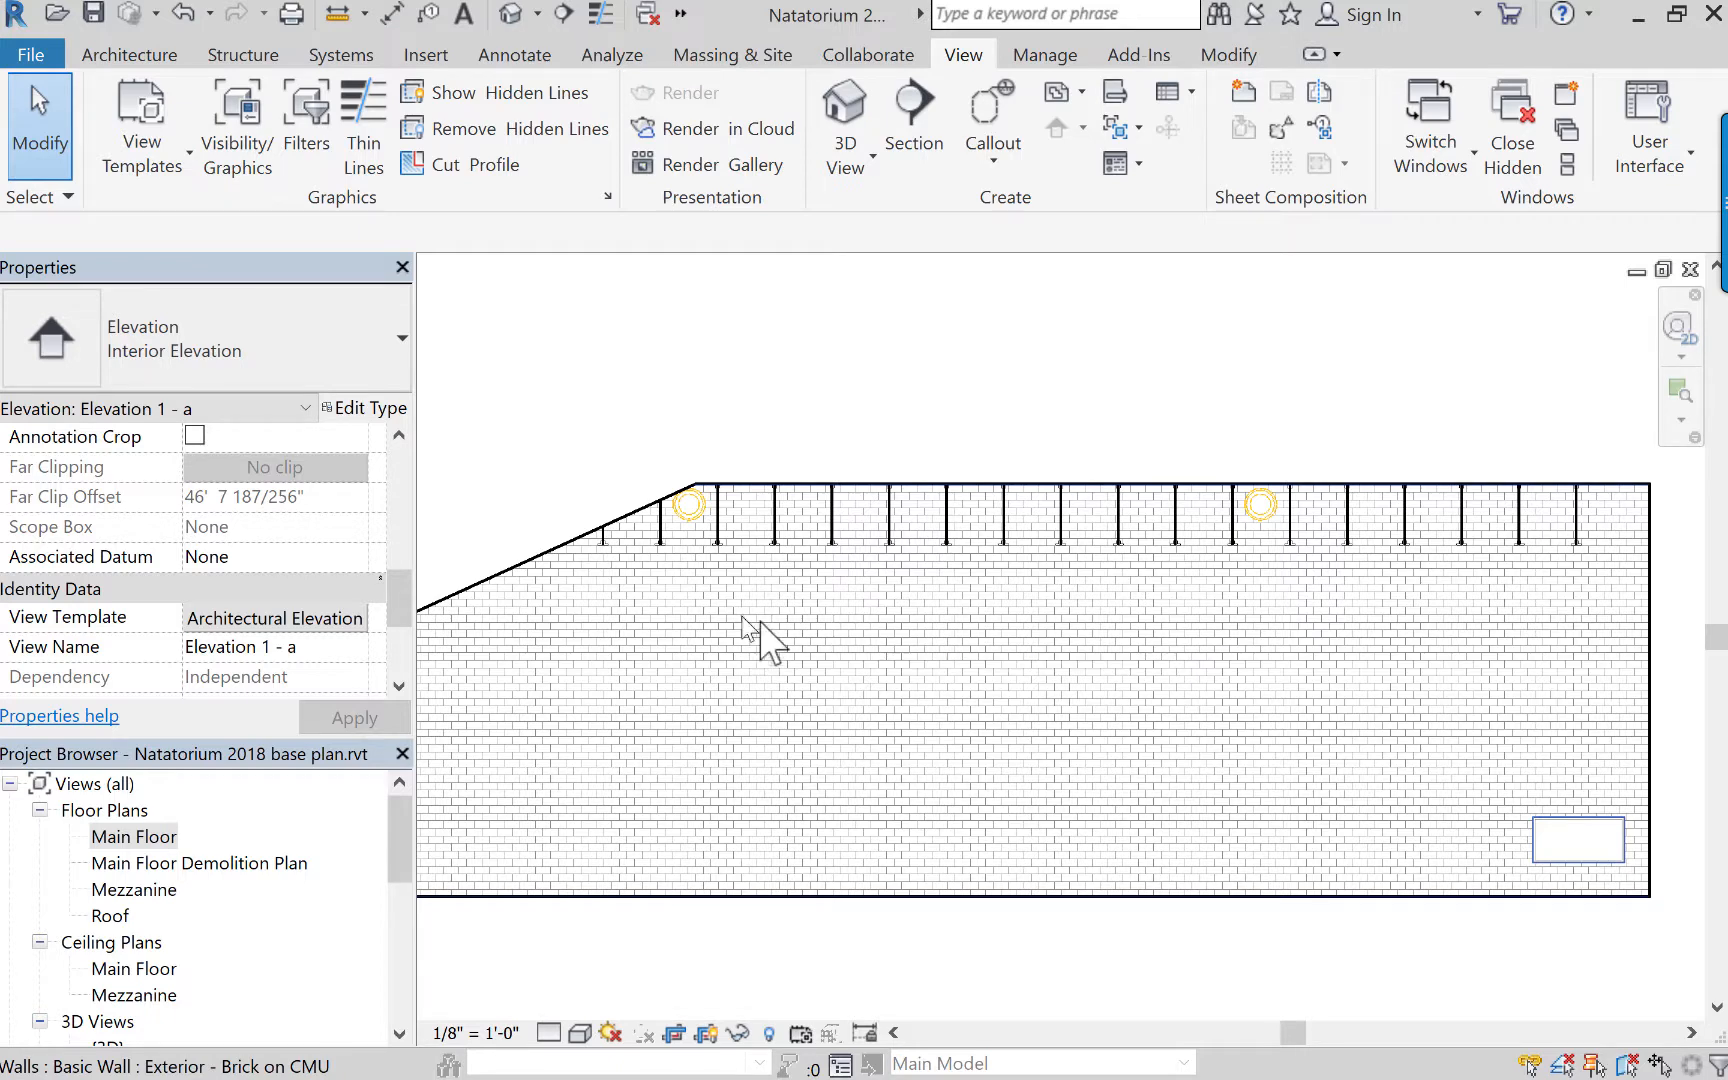
middle_click_drag(889, 668, 963, 679)
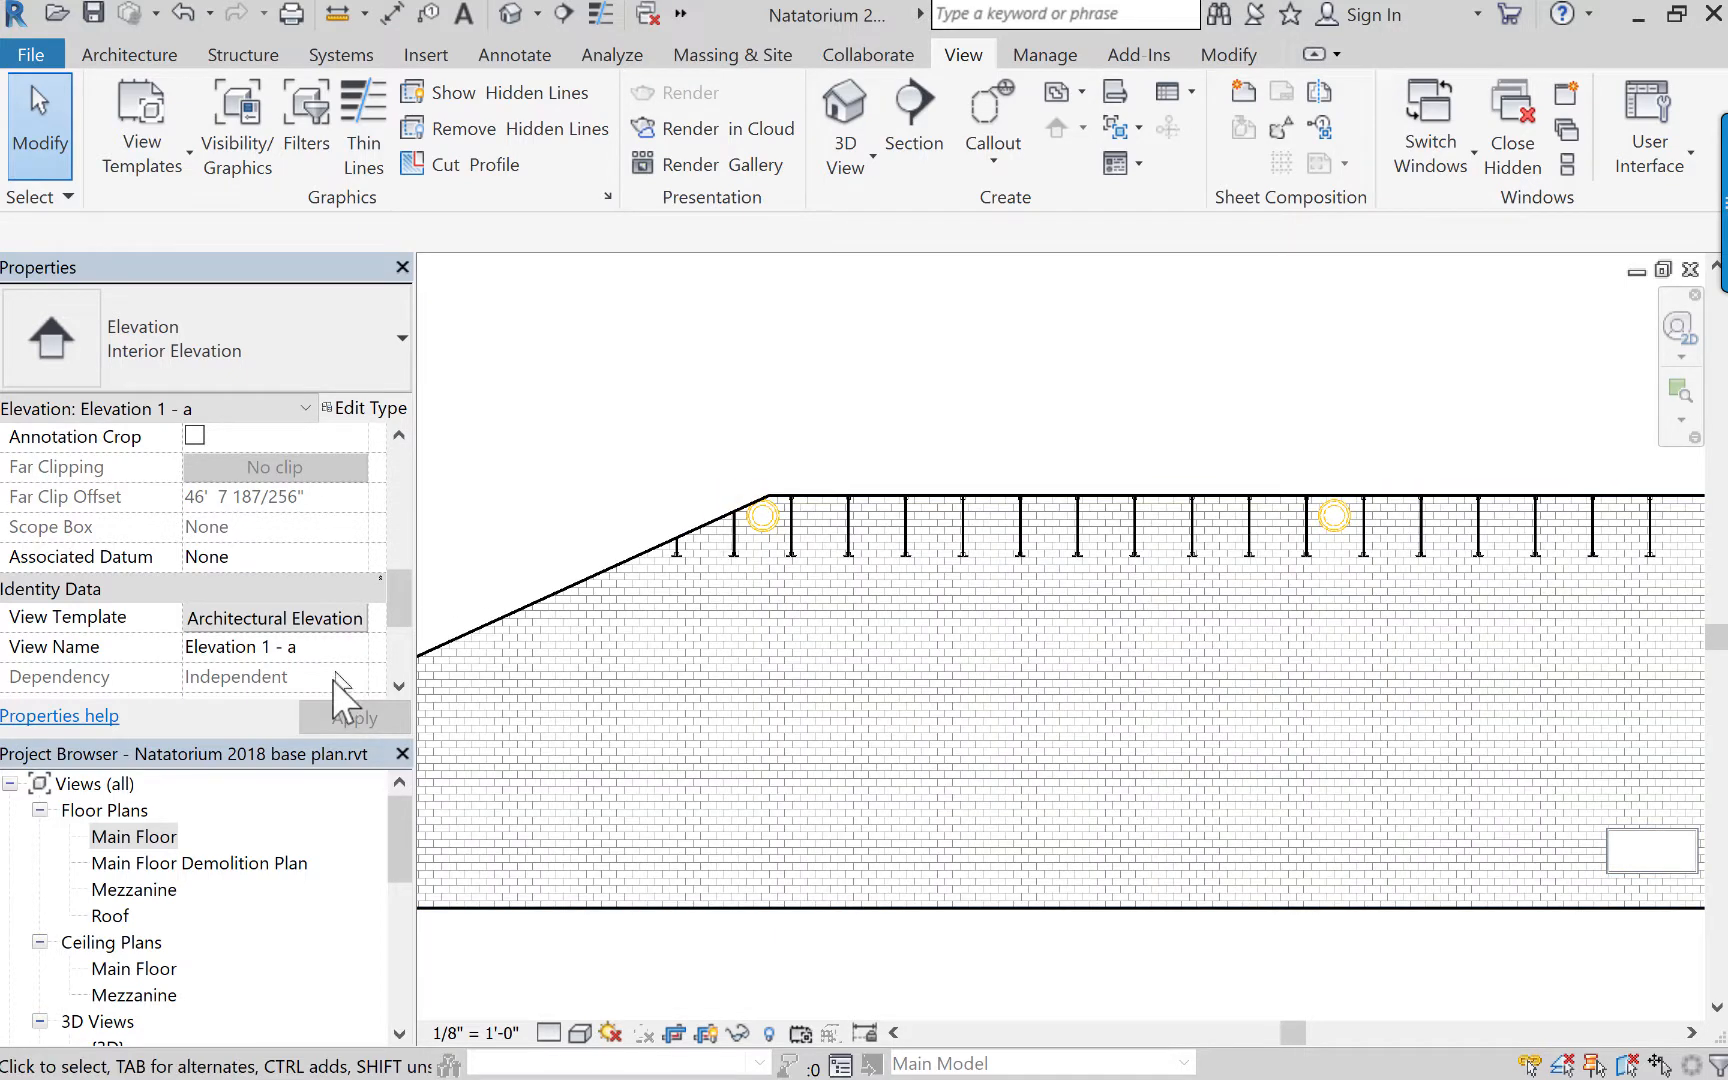
Open the default 3D view and turn on its section box.
left_click(400, 846)
left_click_drag(400, 844, 412, 890)
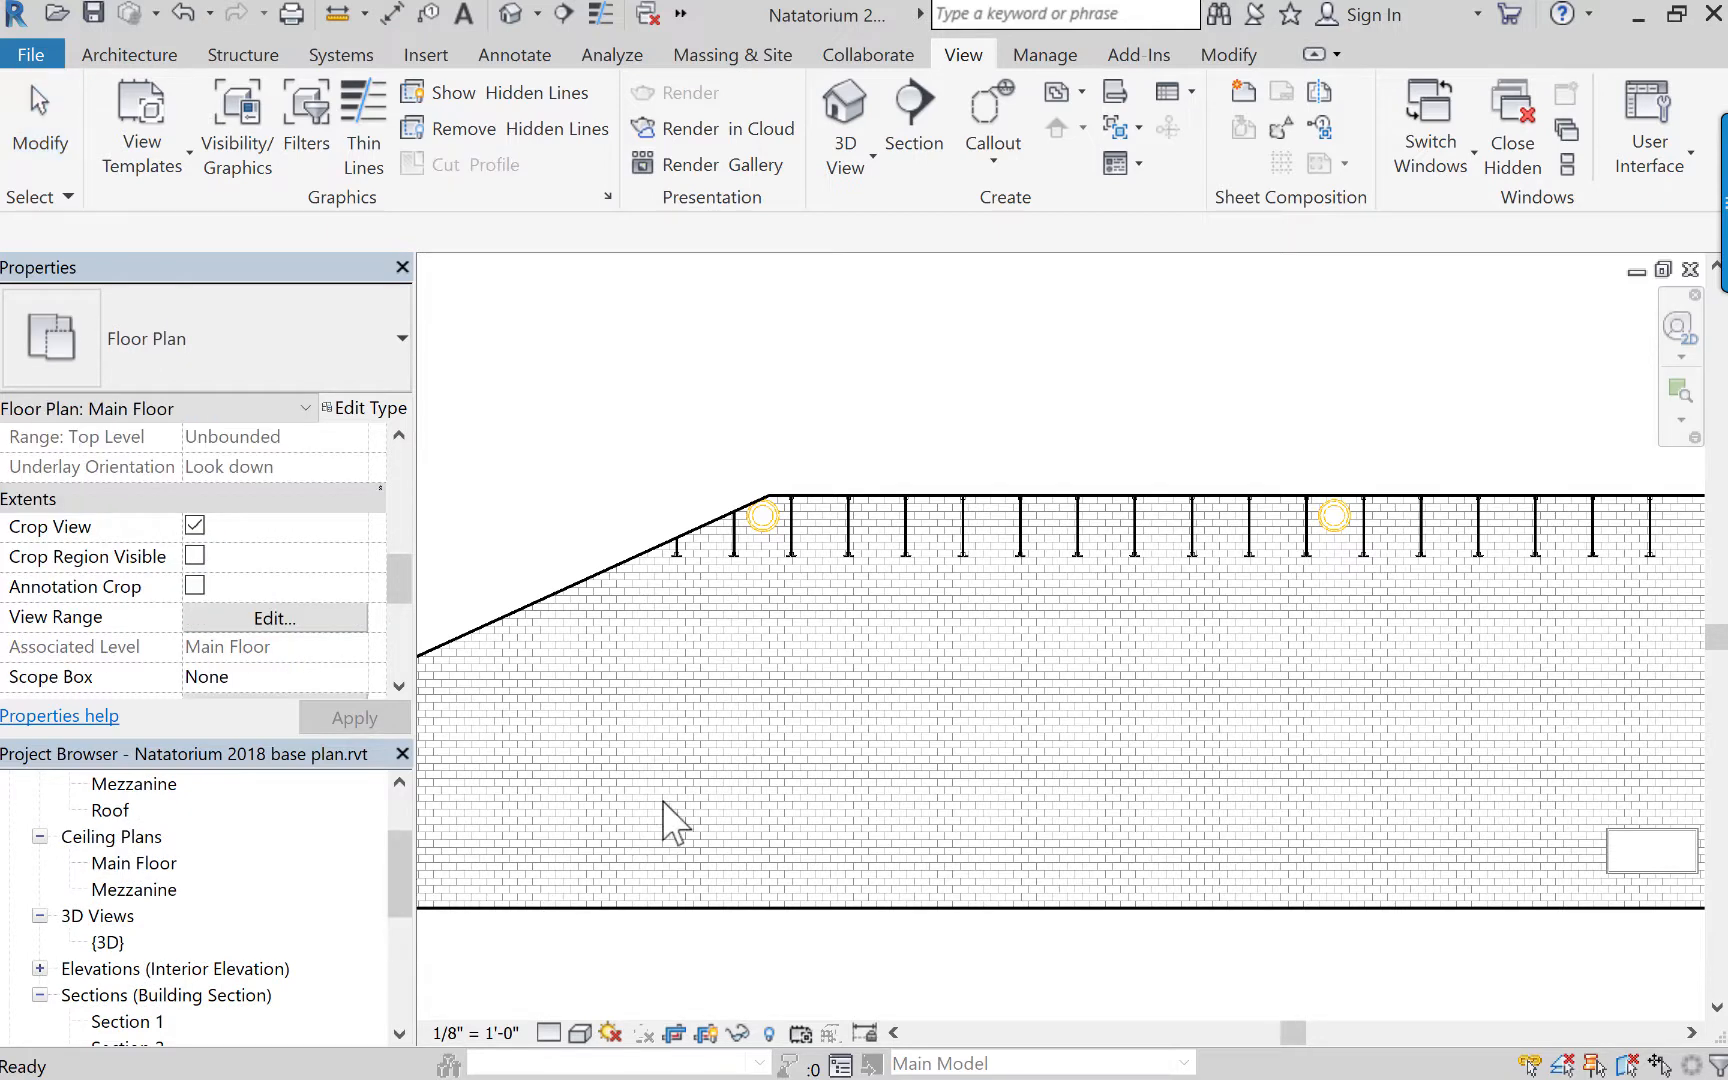
scroll(665, 808, "down", 3)
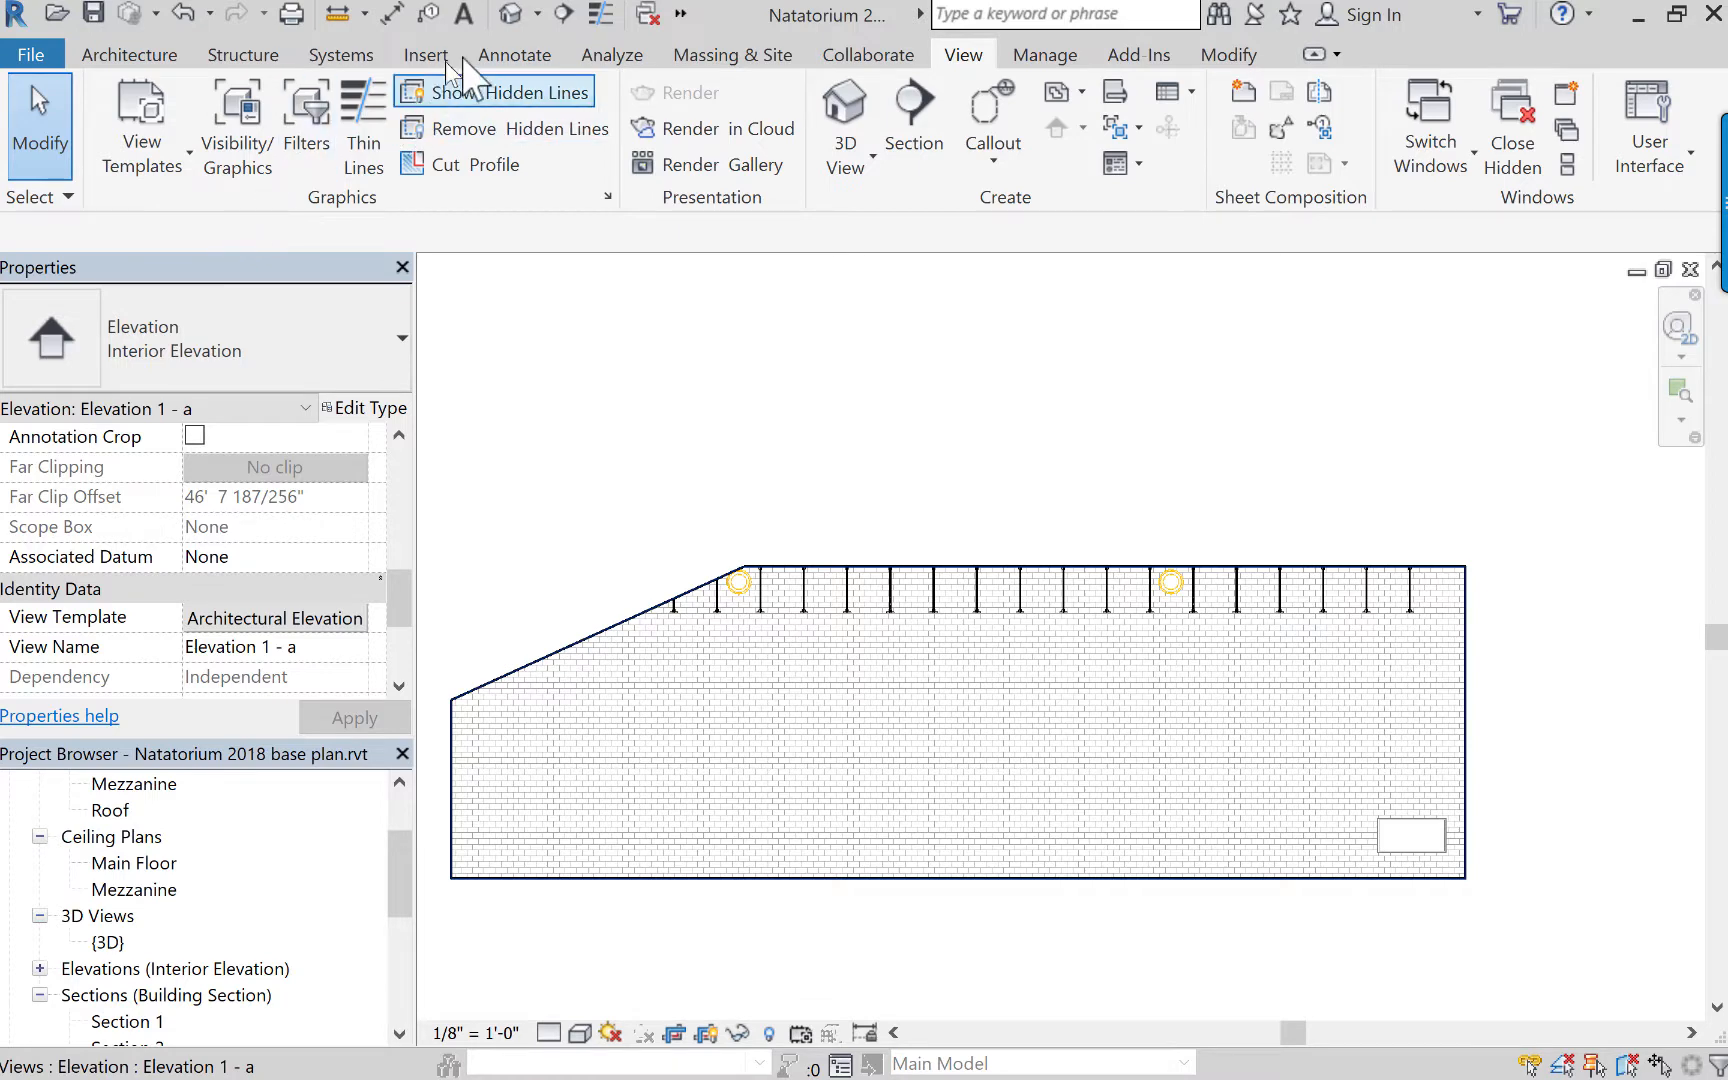
left_click(510, 12)
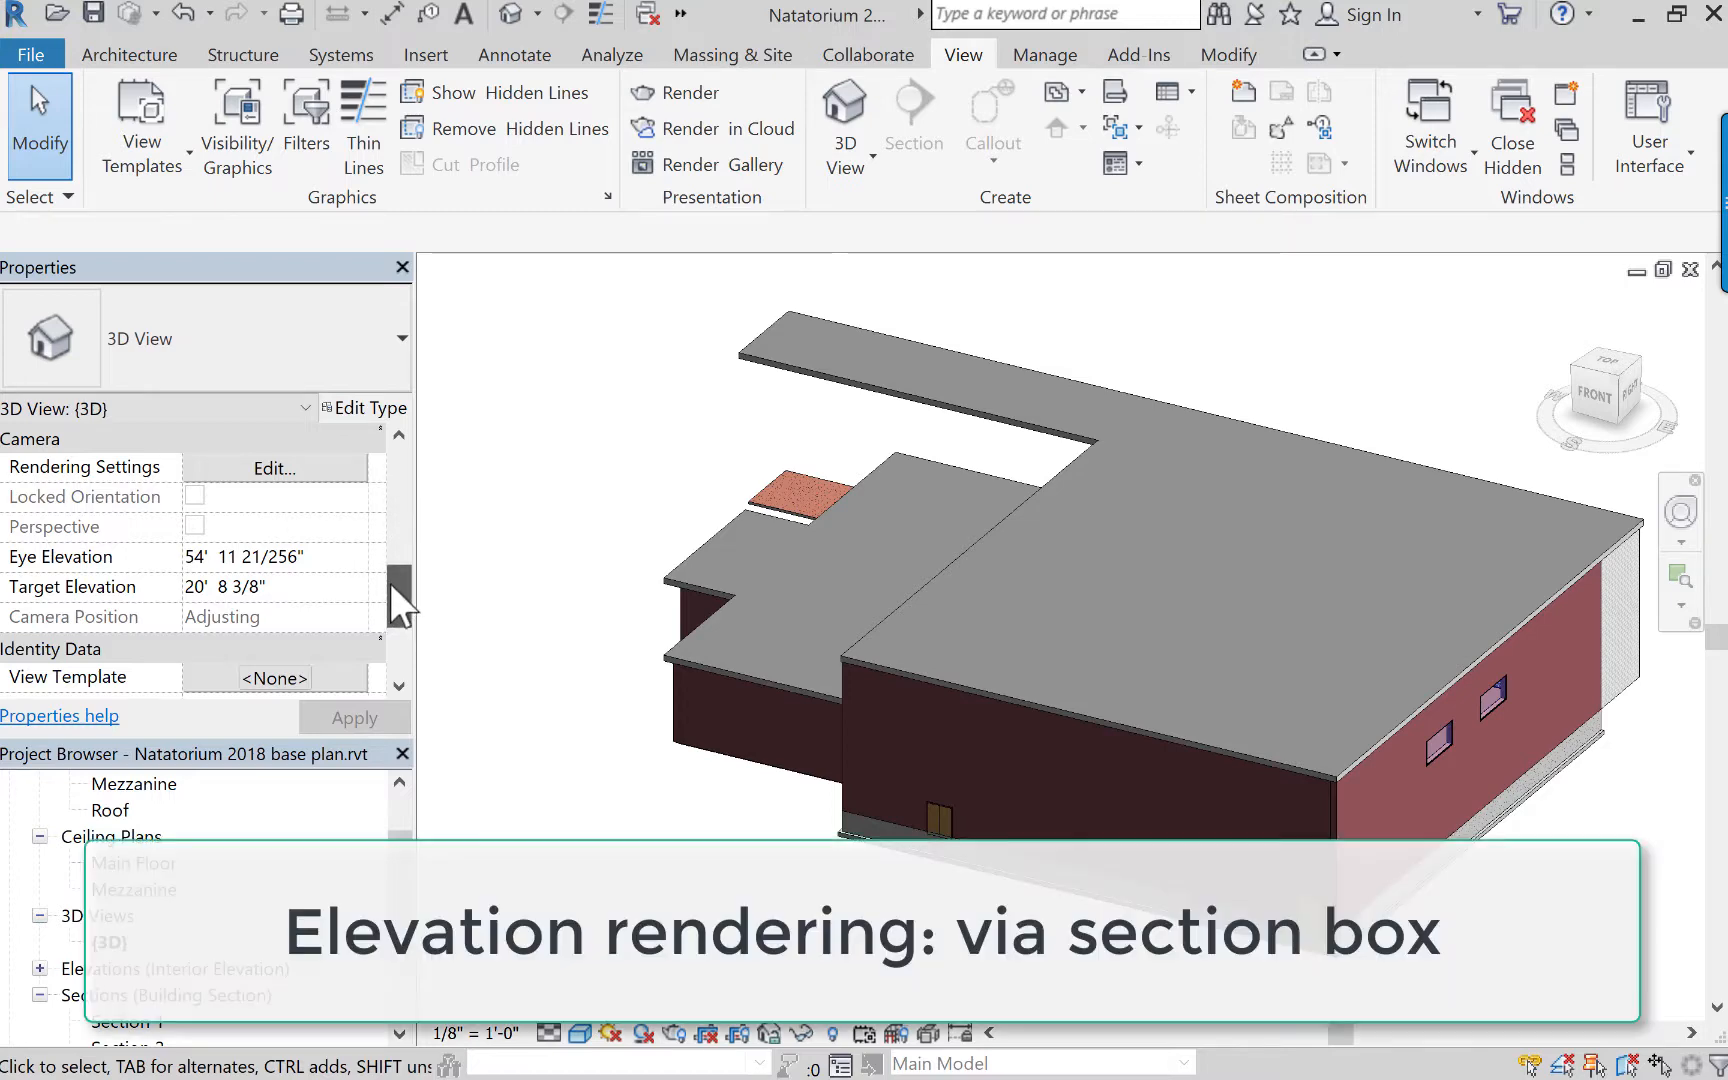
scroll(390, 585, "up", 2)
left_click(195, 495)
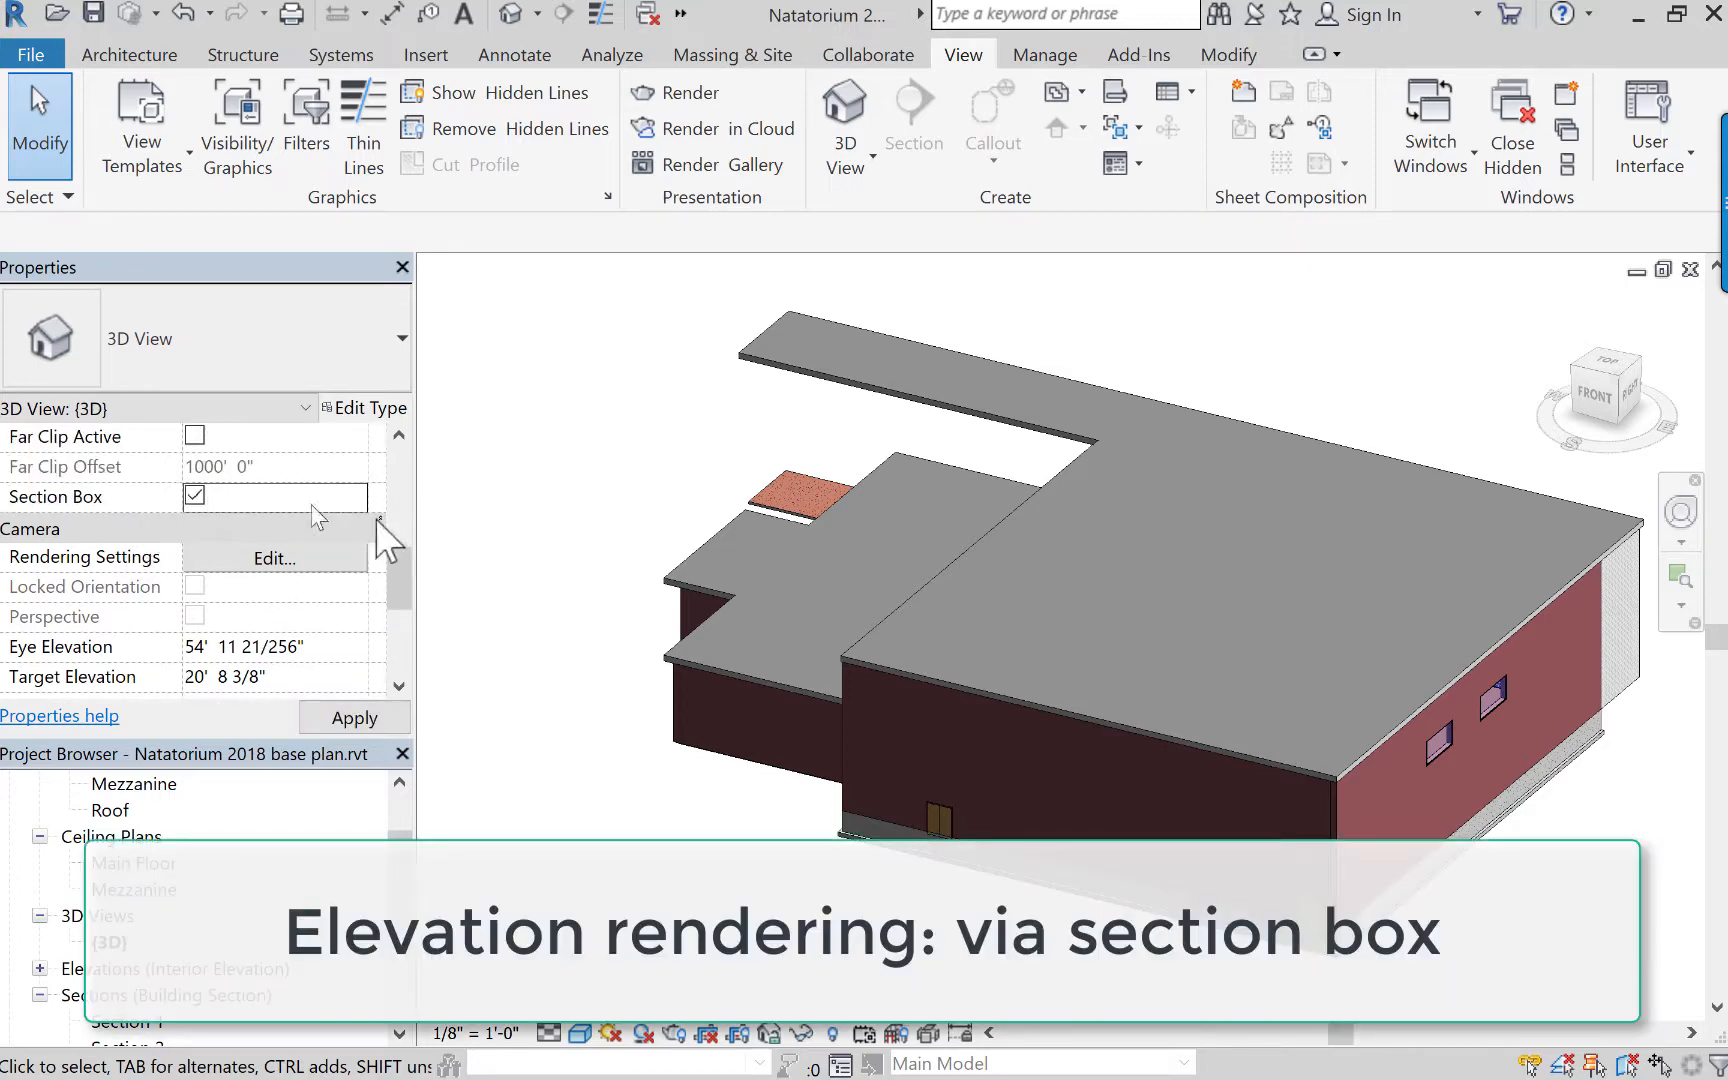
Shrink the section box from its front and left faces to expose the natatorium interior, and orient the 3D view to the front.
left_click(630, 616)
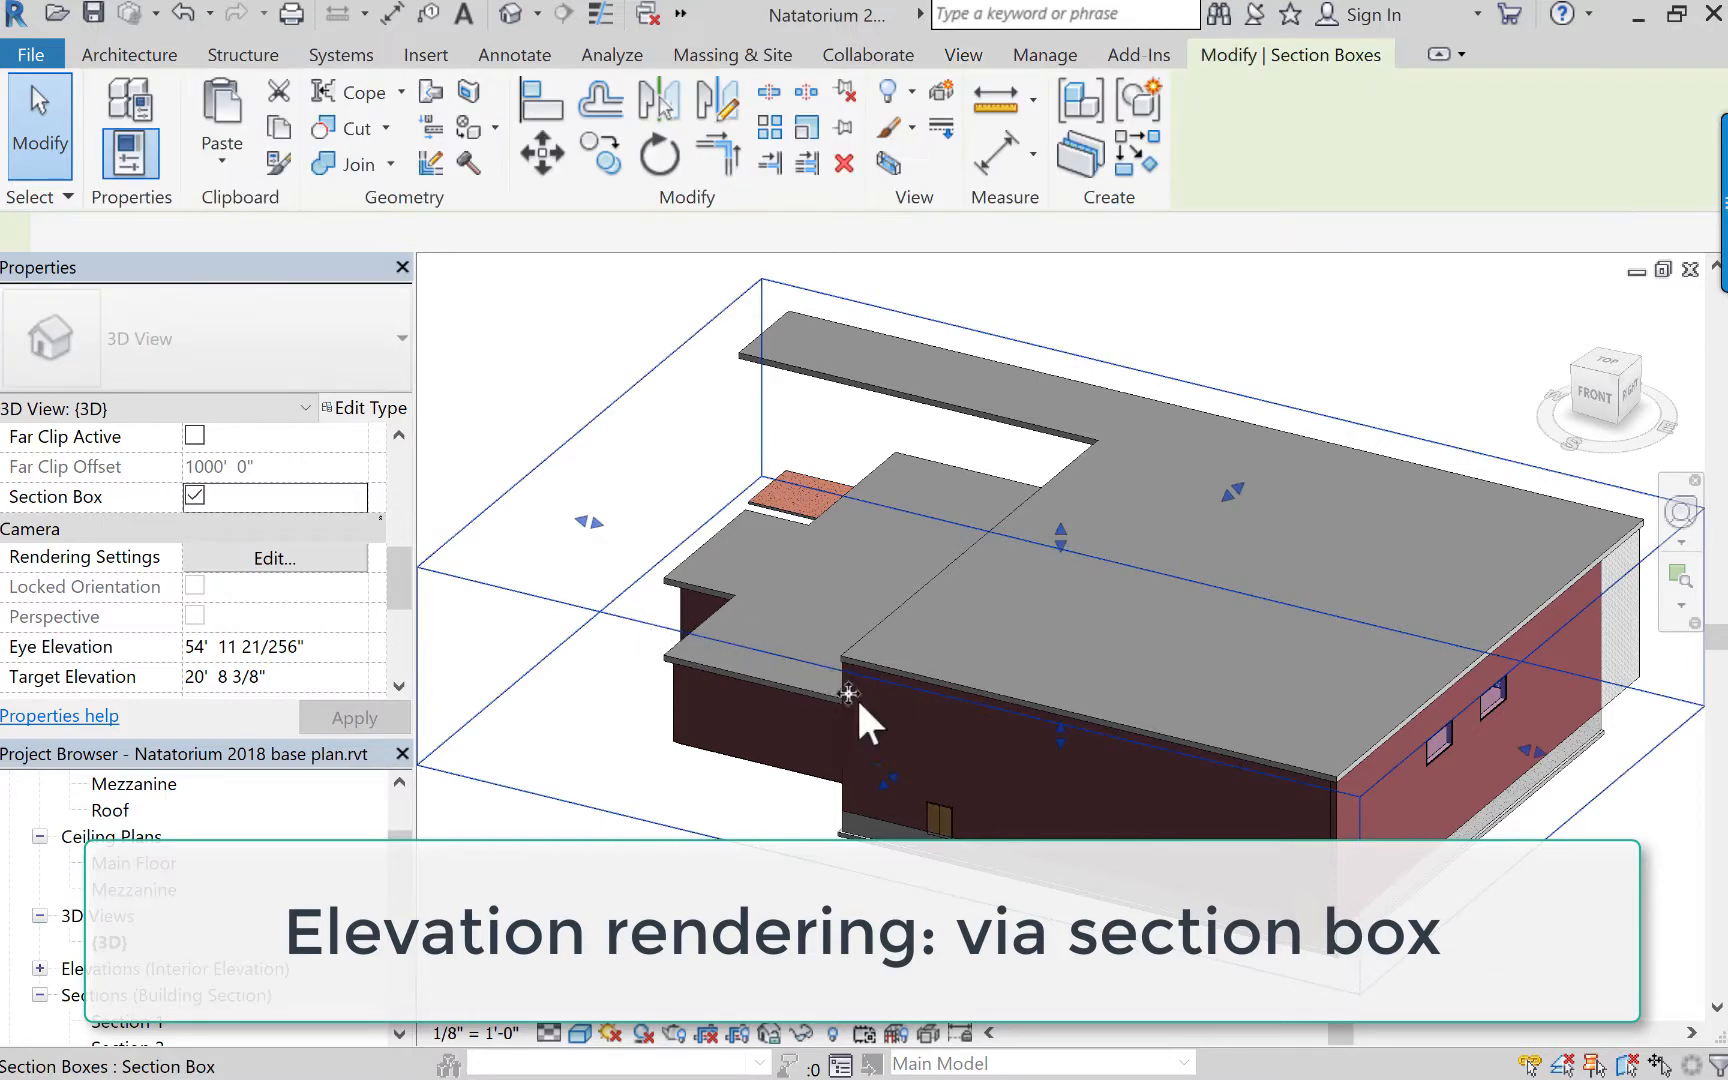
left_click_drag(909, 763, 860, 600)
left_click_drag(670, 455, 1058, 553)
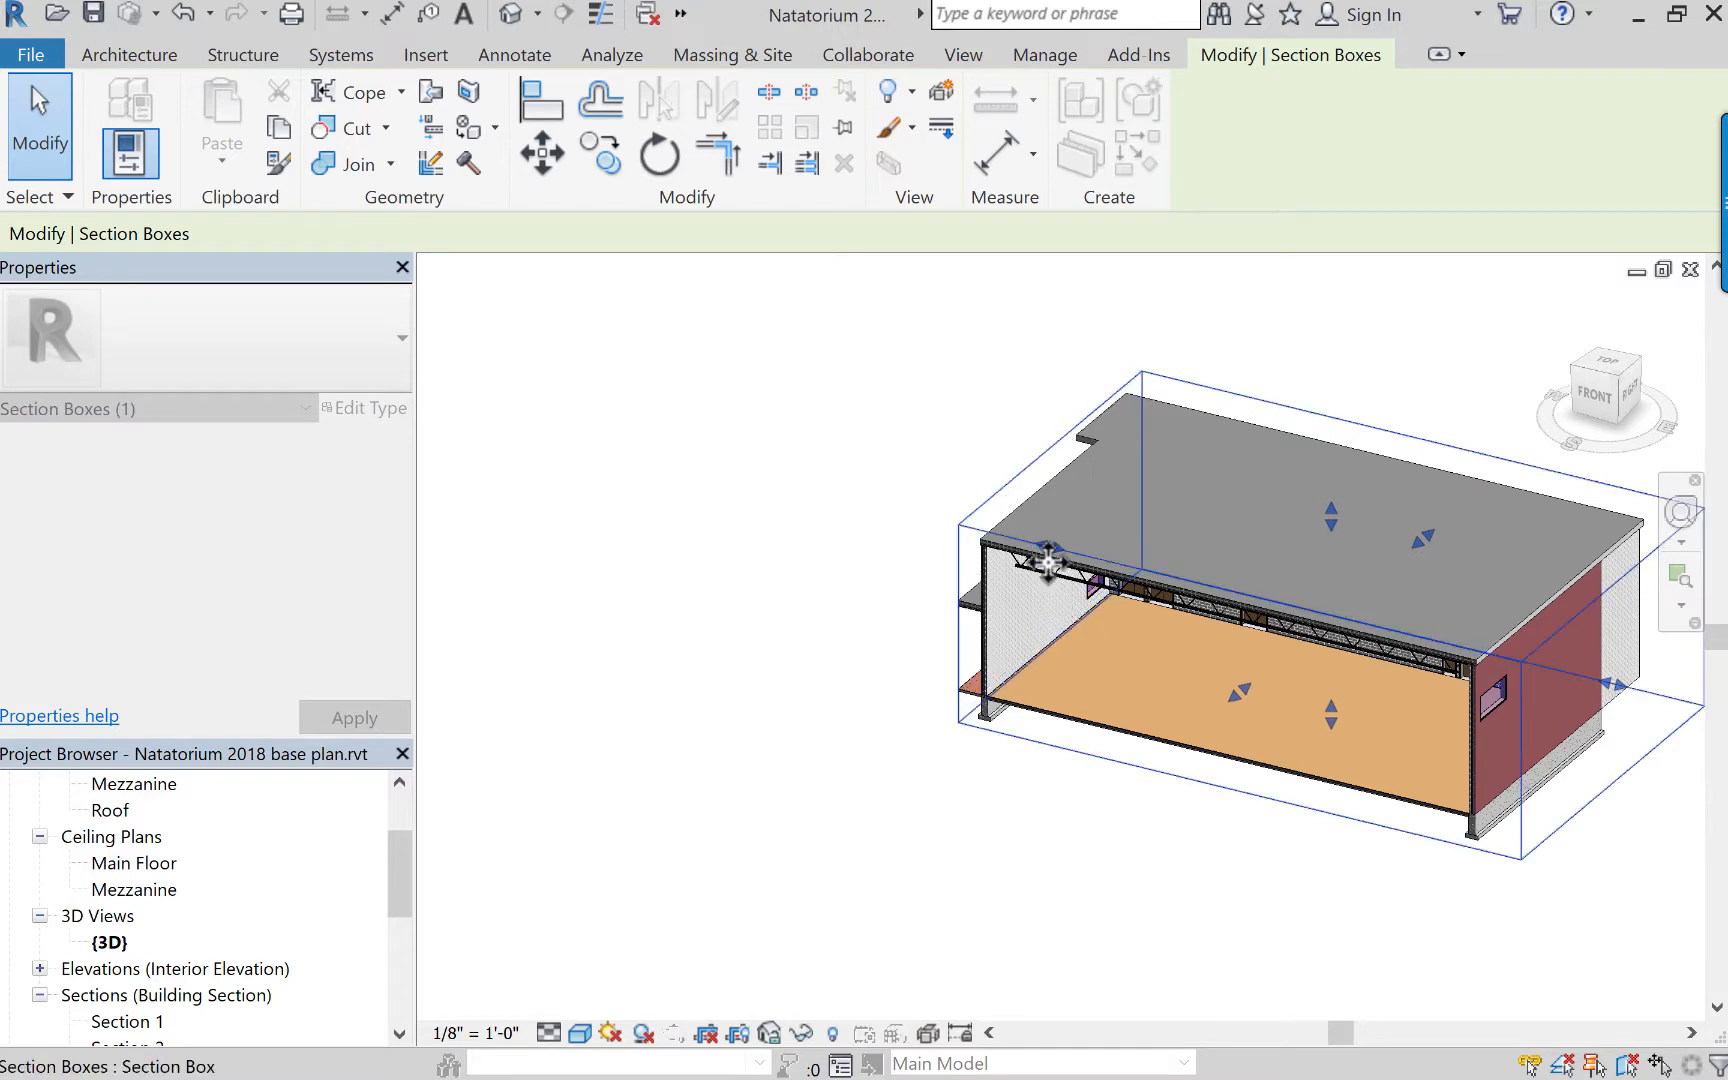
left_click(1580, 415)
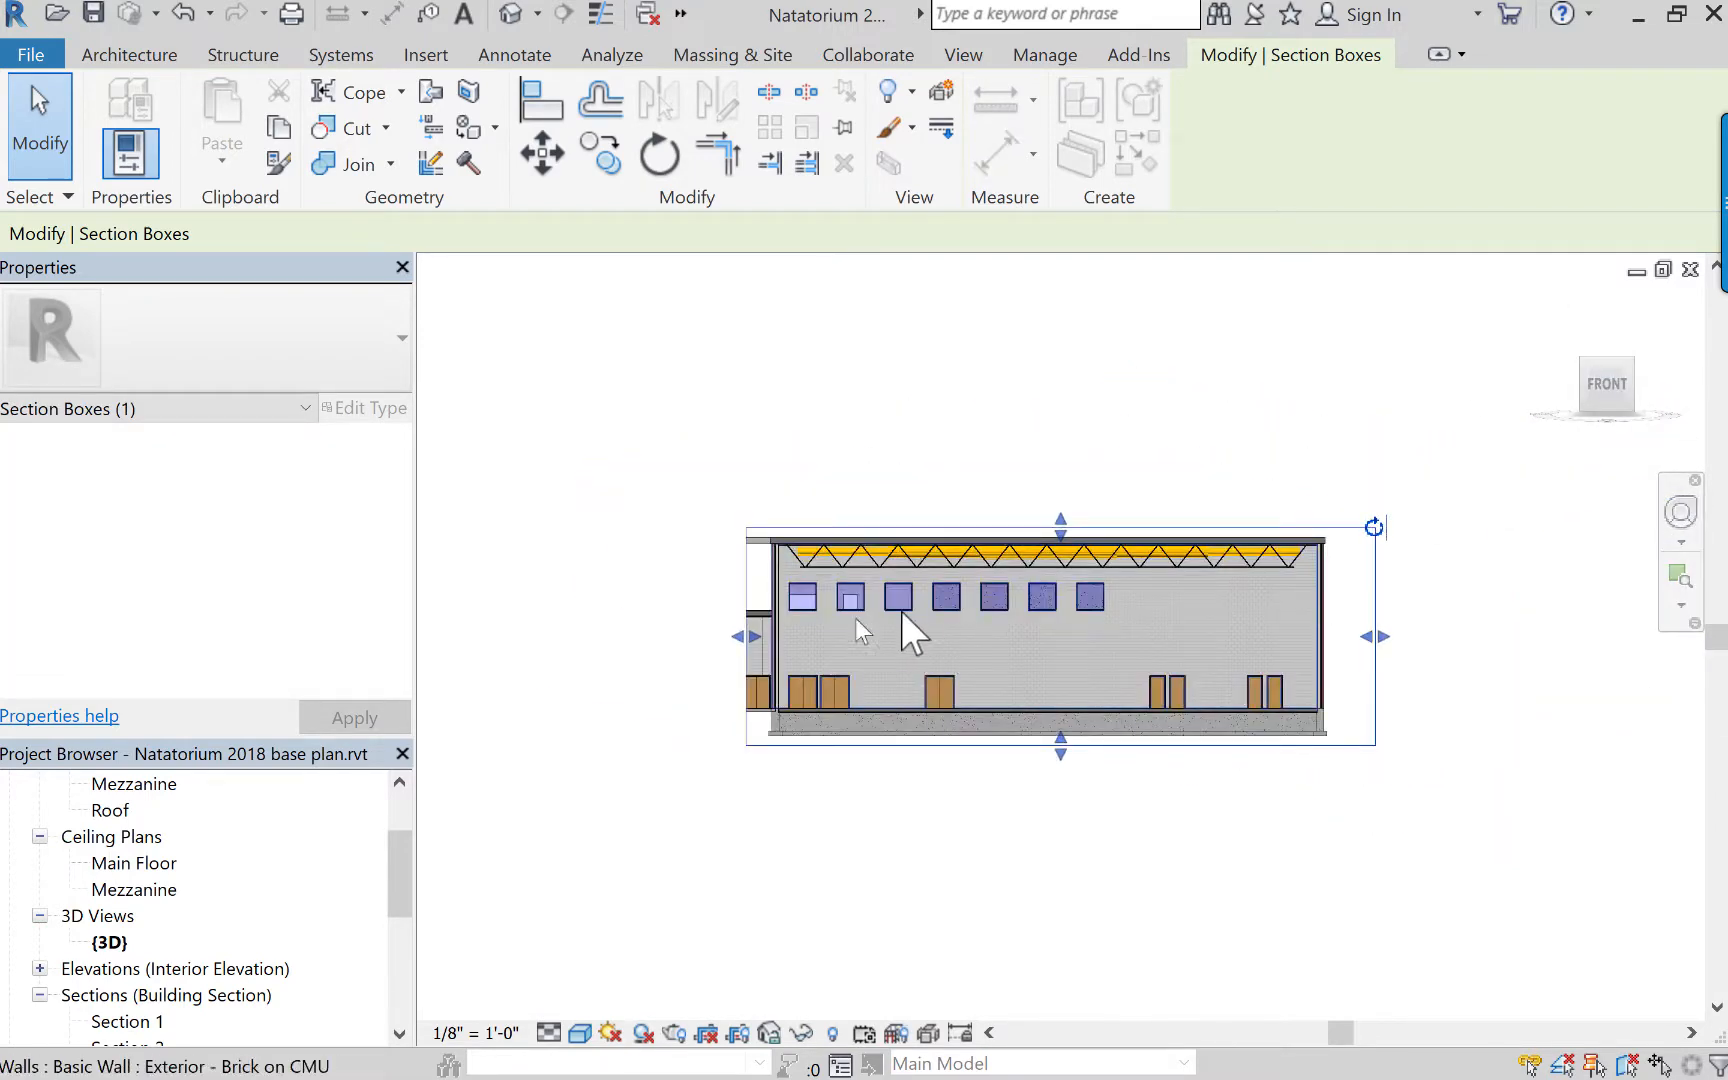
scroll(927, 636, "up", 5)
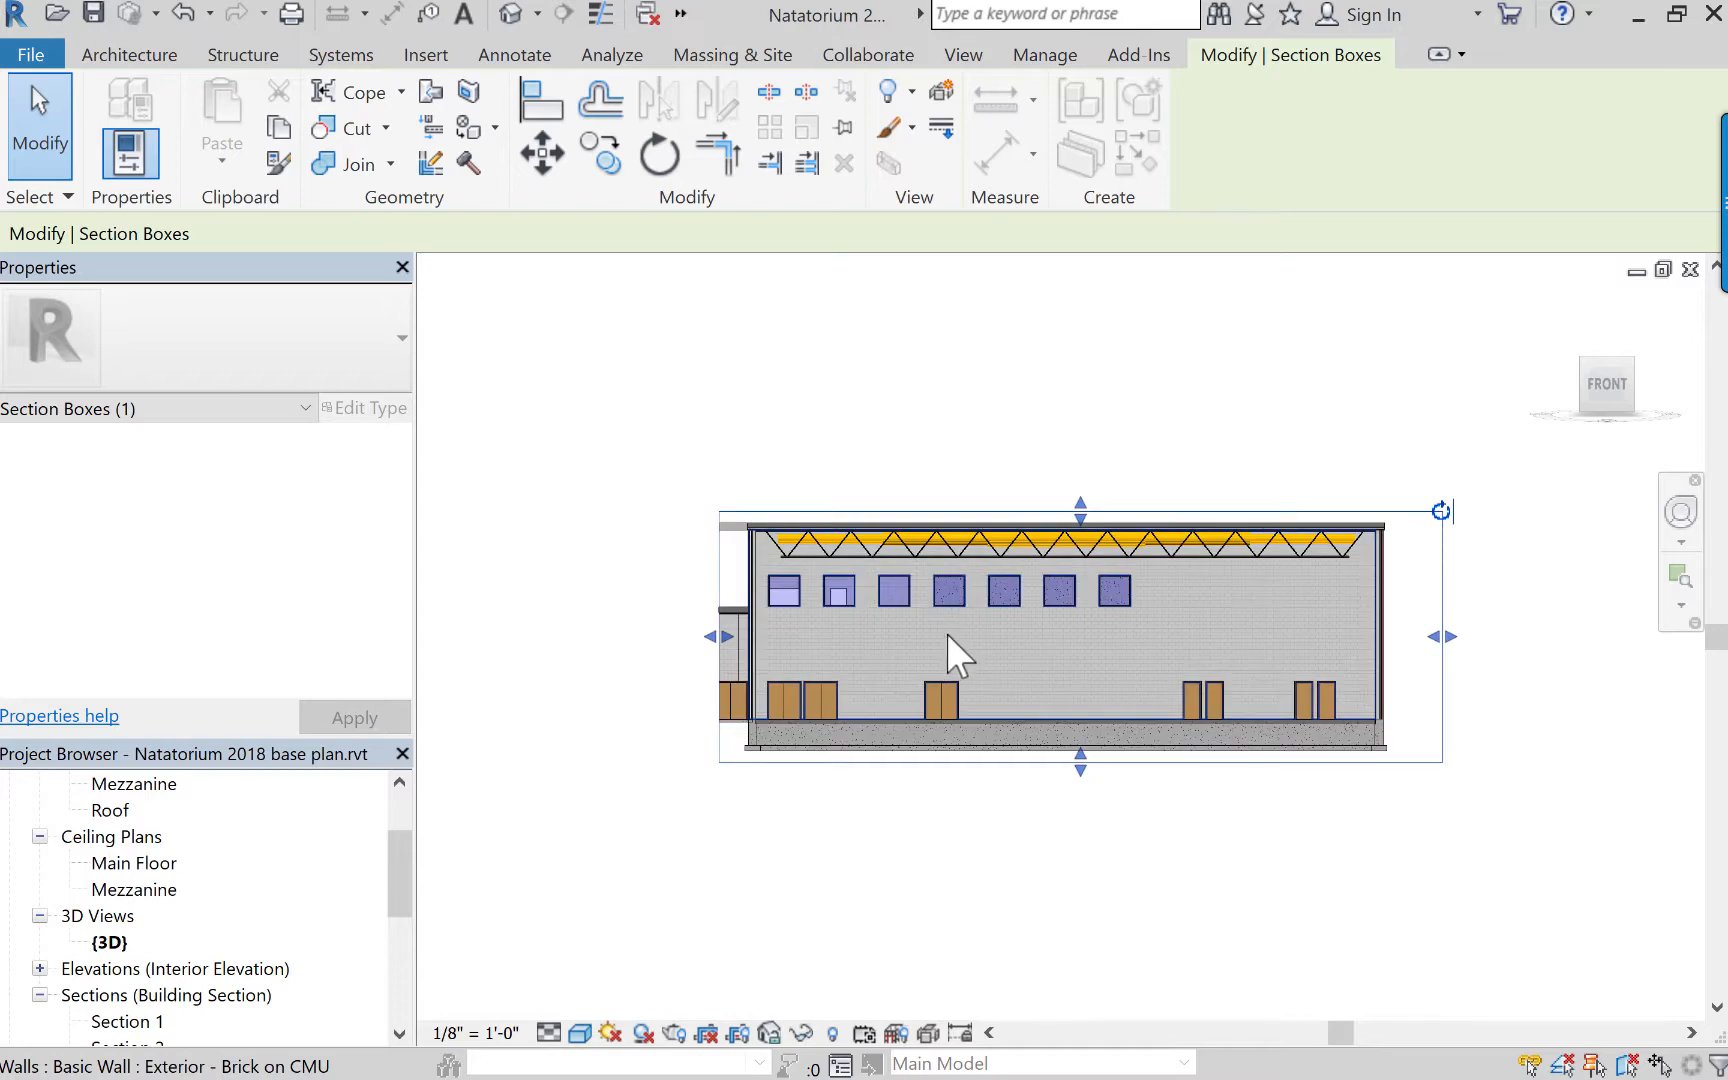
left_click(806, 345)
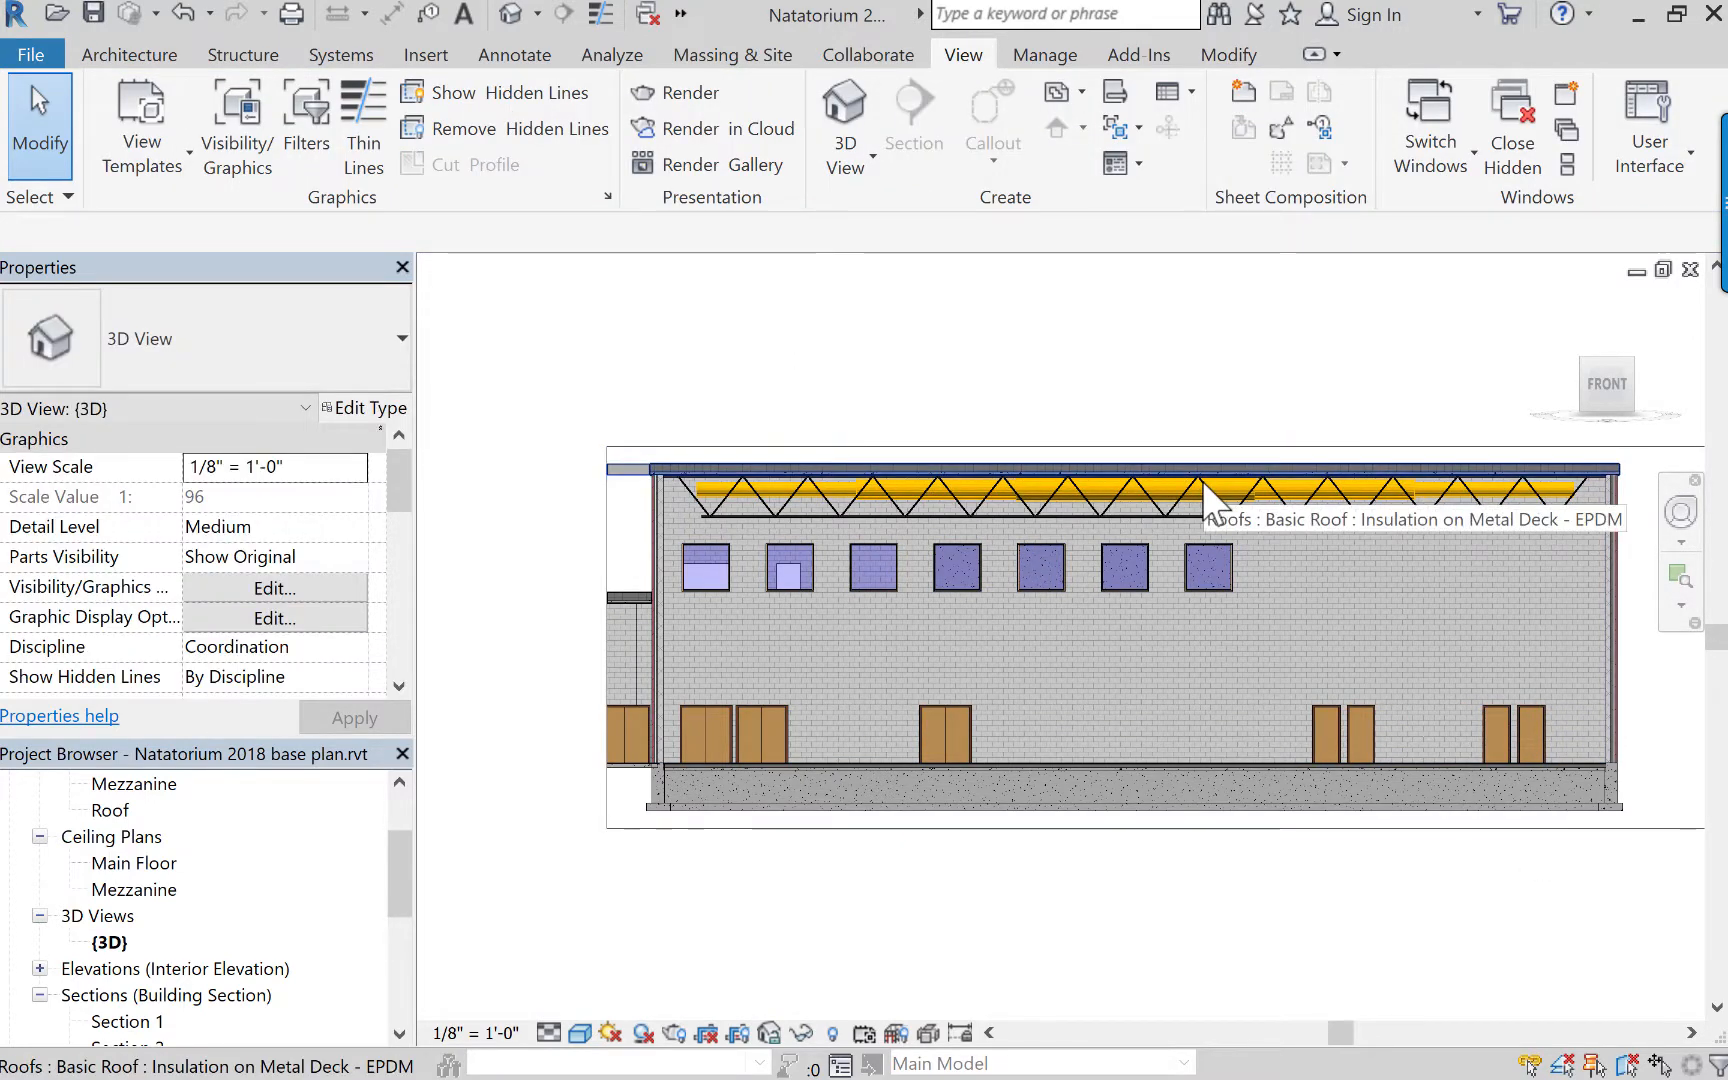
Review the 3D view's rendering settings and the properties of the second upper window in the far wall.
left_click(674, 1033)
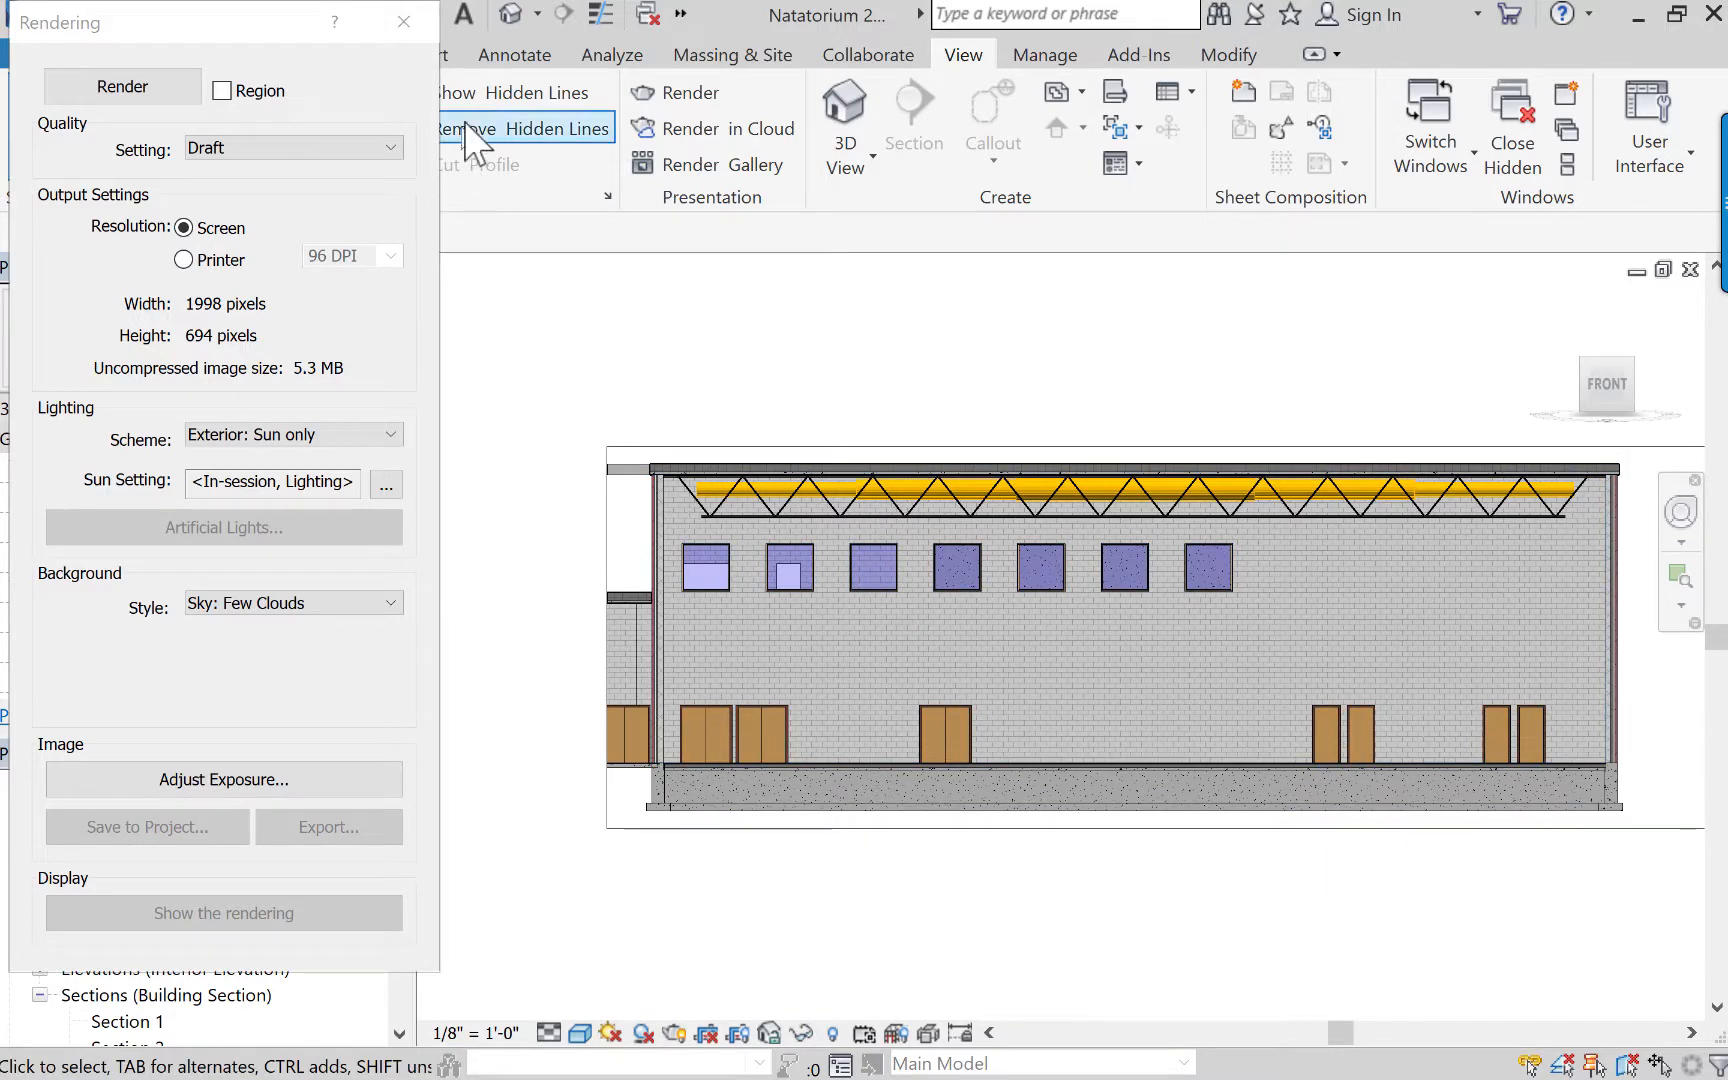
left_click(403, 22)
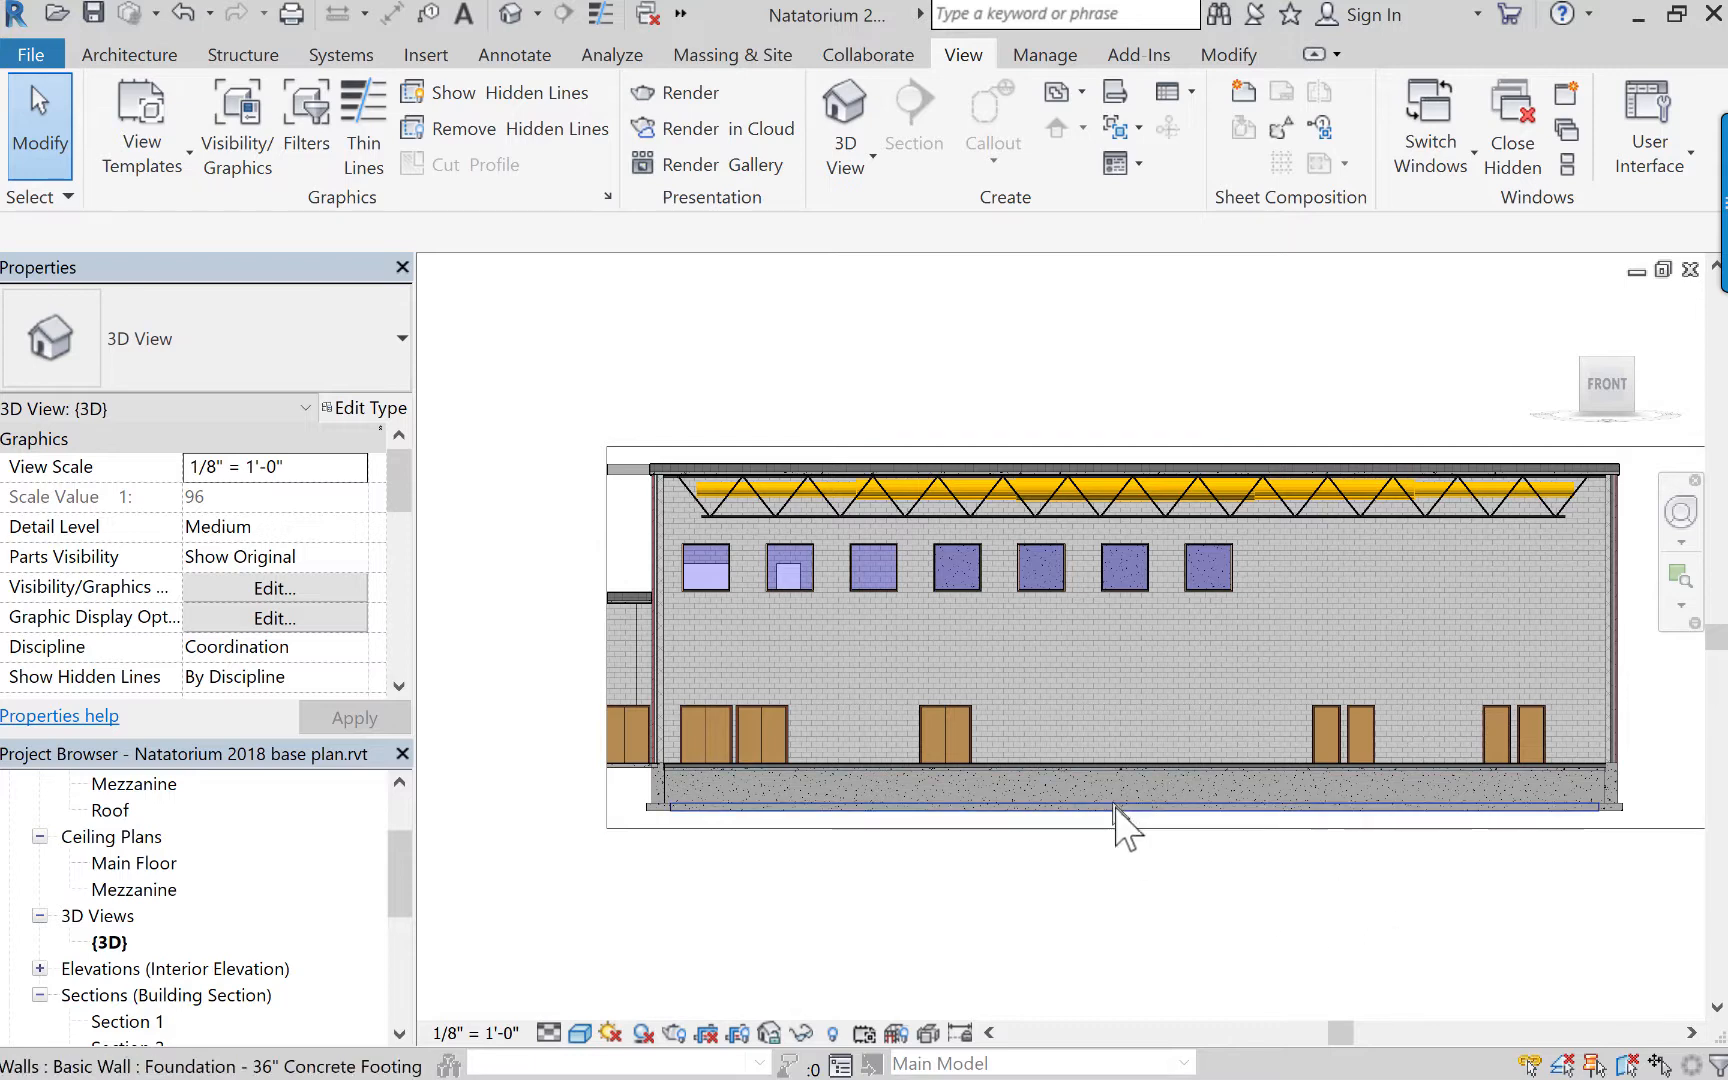
left_click(767, 584)
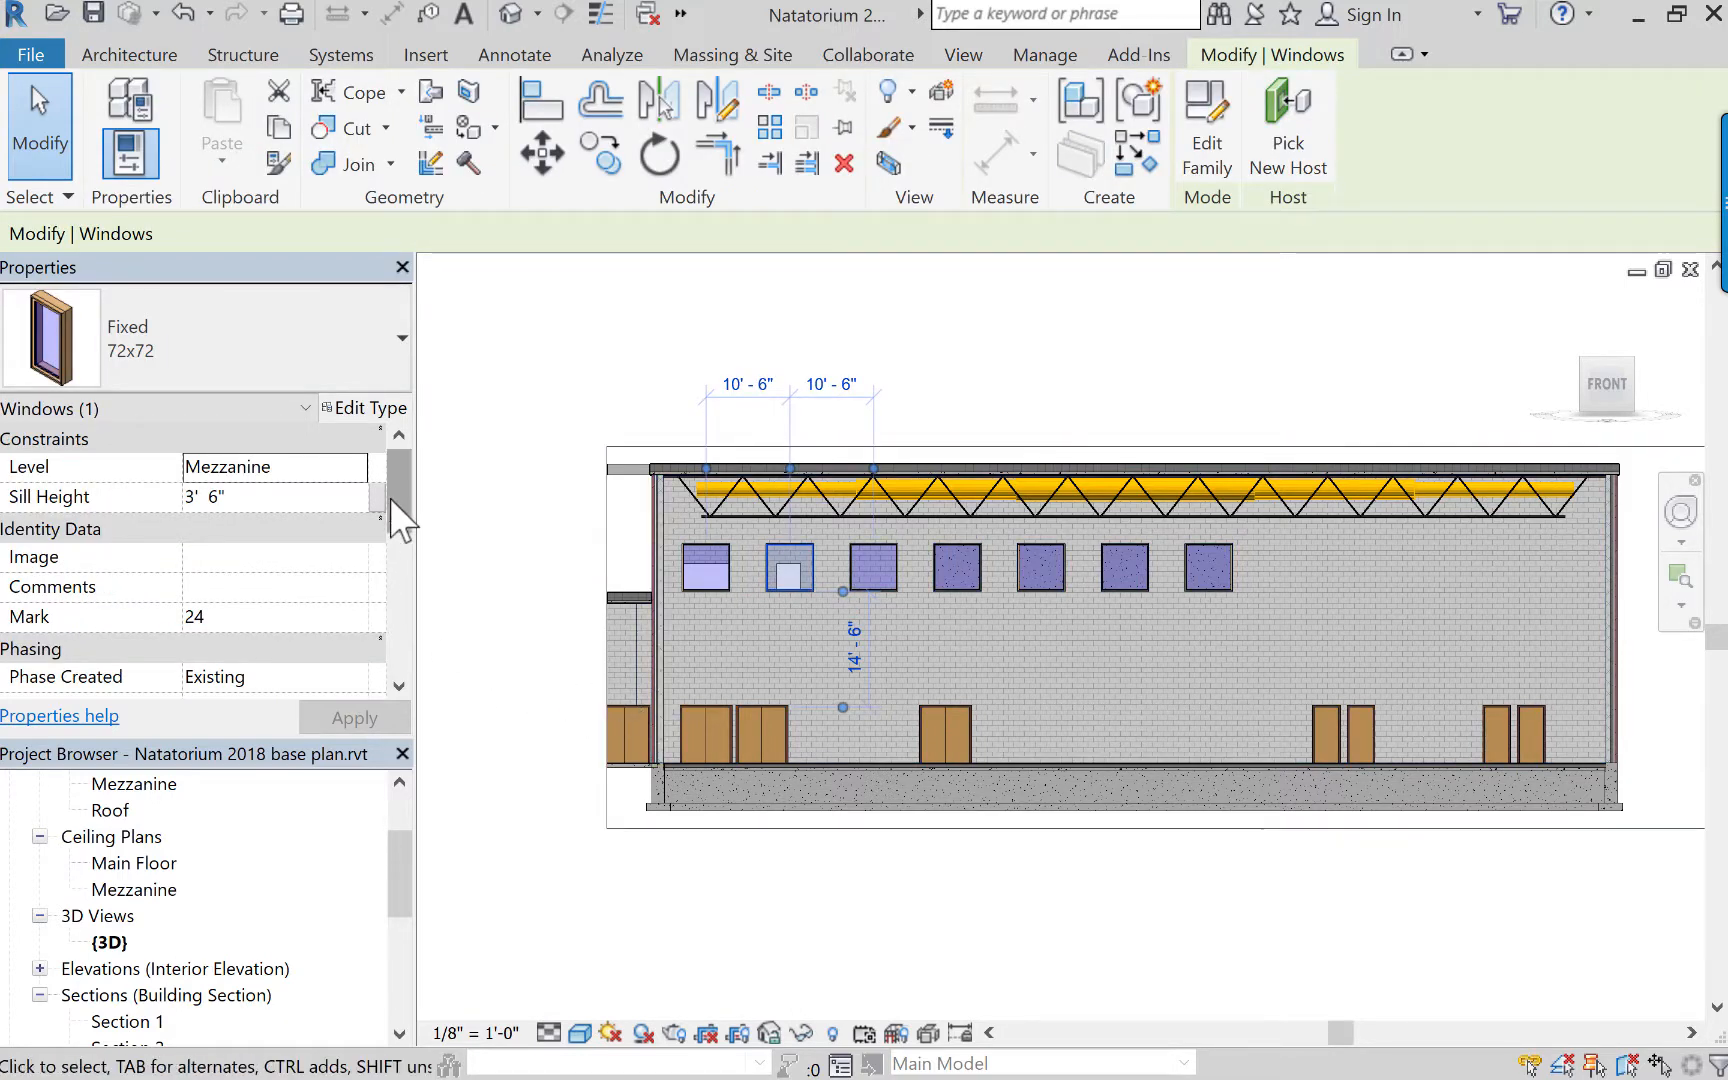
left_click_drag(400, 506, 408, 656)
left_click(560, 412)
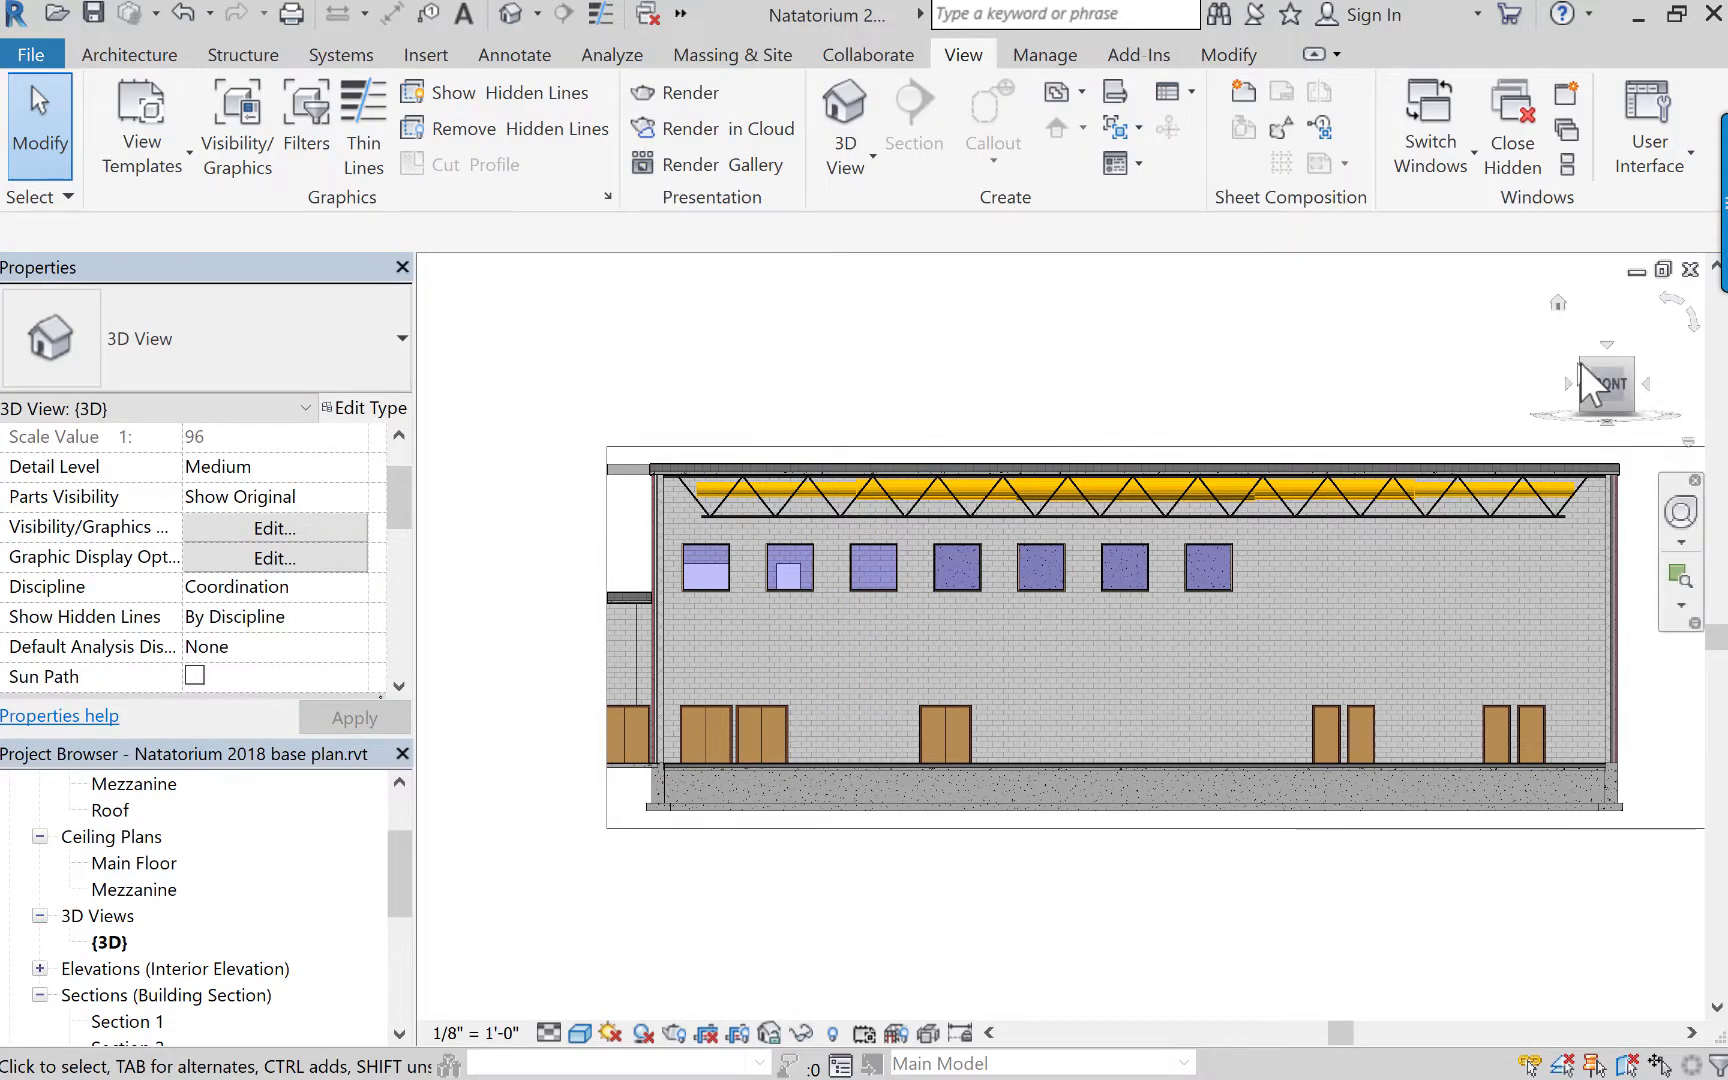
Open the Section 2 building section view and bring up its phasing properties.
mouse_move(1600, 390)
left_mouse_down()
mouse_move(1617, 450)
mouse_move(1665, 378)
mouse_move(1477, 408)
left_mouse_up()
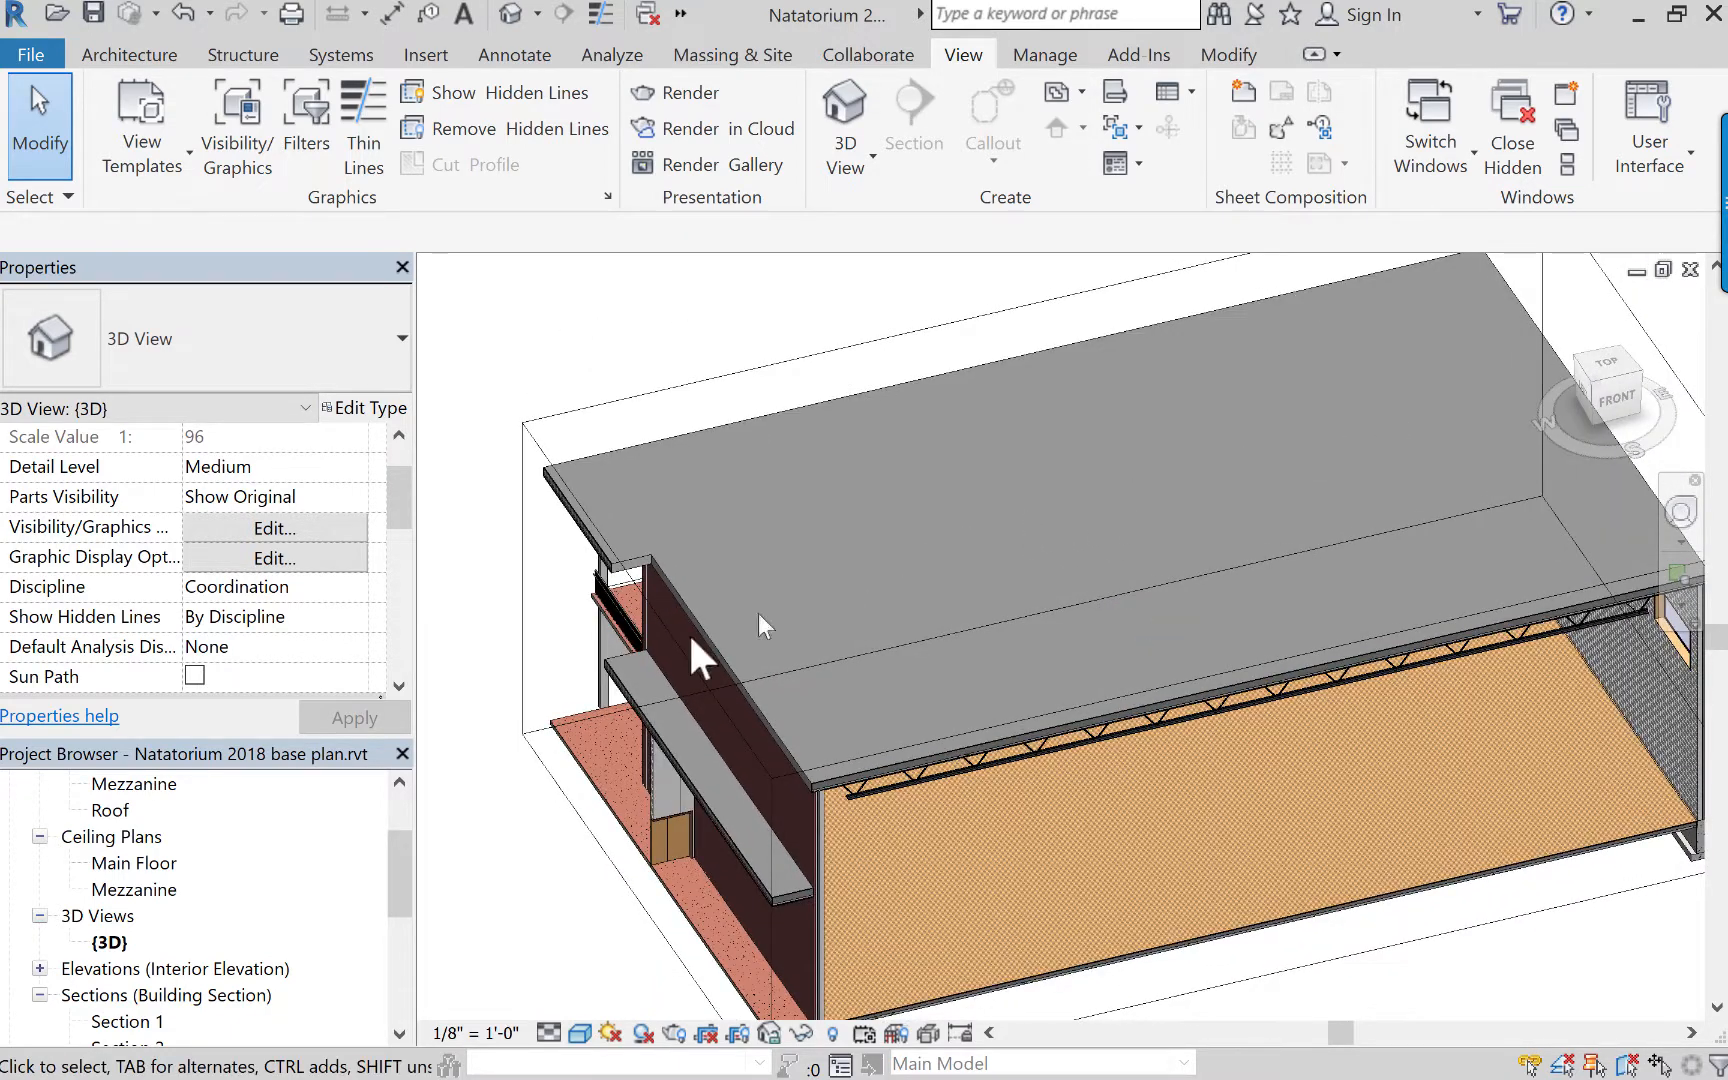
scroll(393, 875, "down", 3)
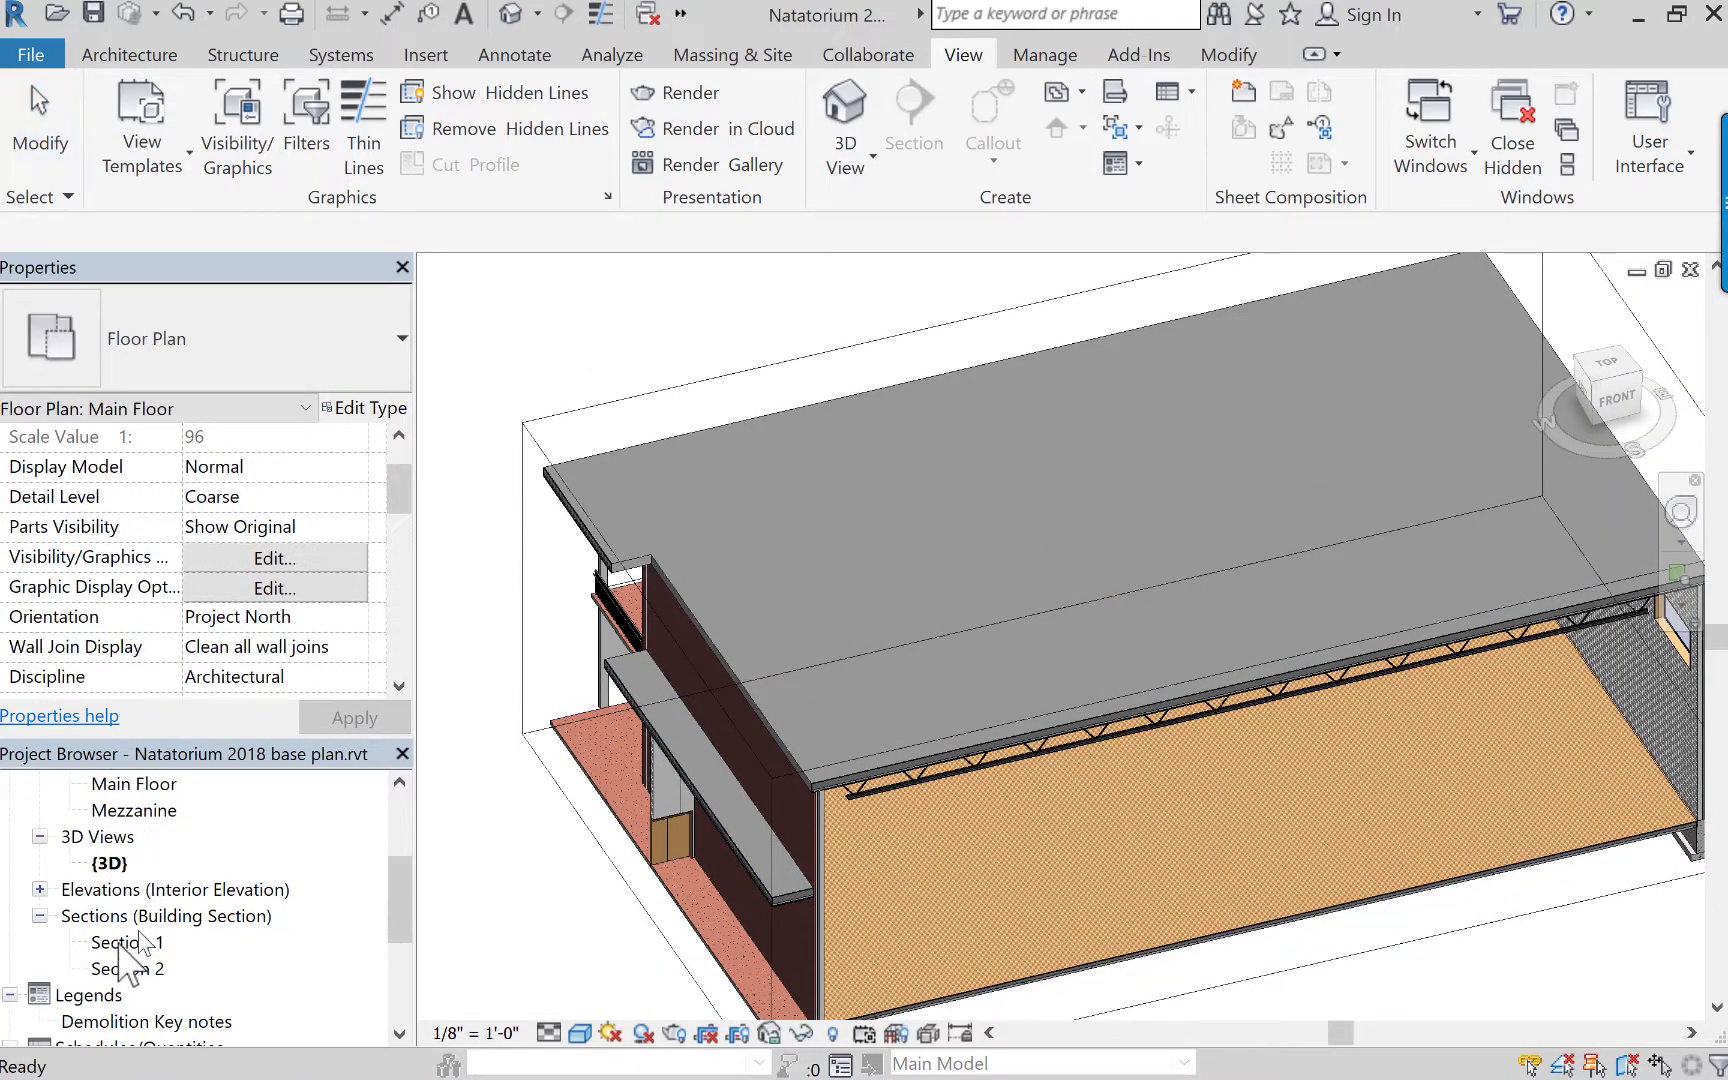
double_click(124, 969)
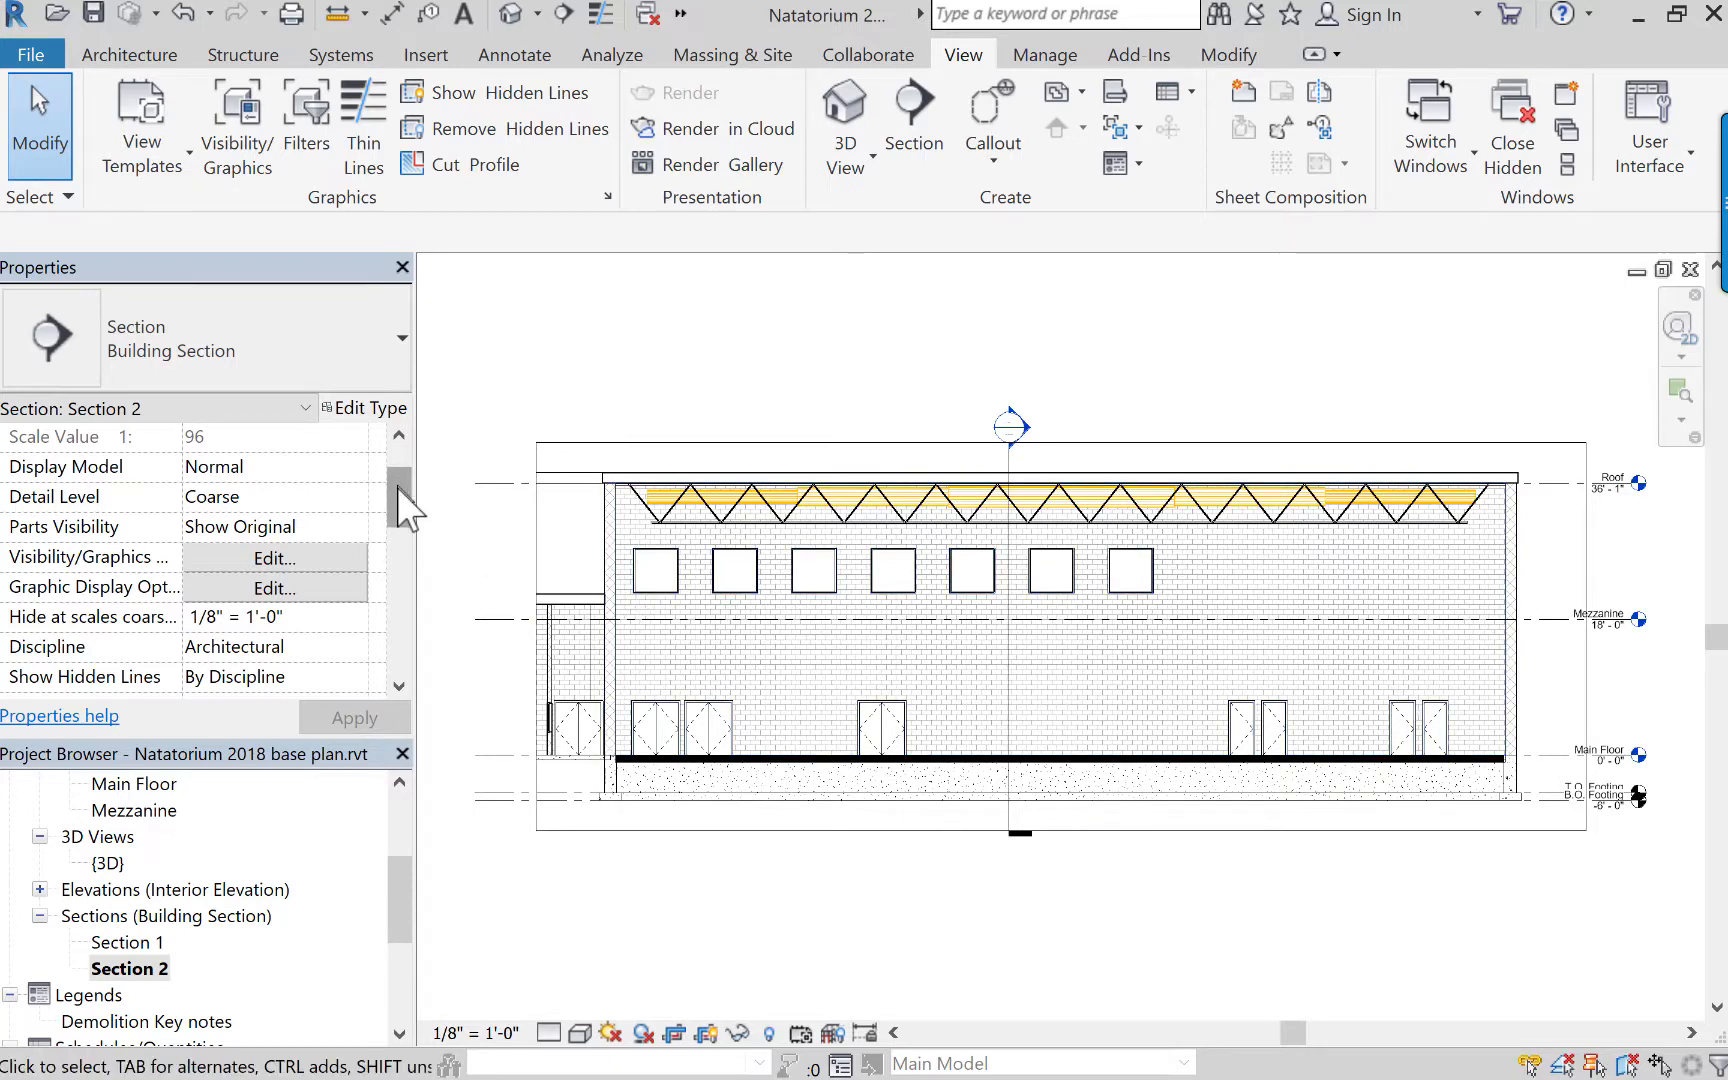
left_click_drag(397, 487, 404, 676)
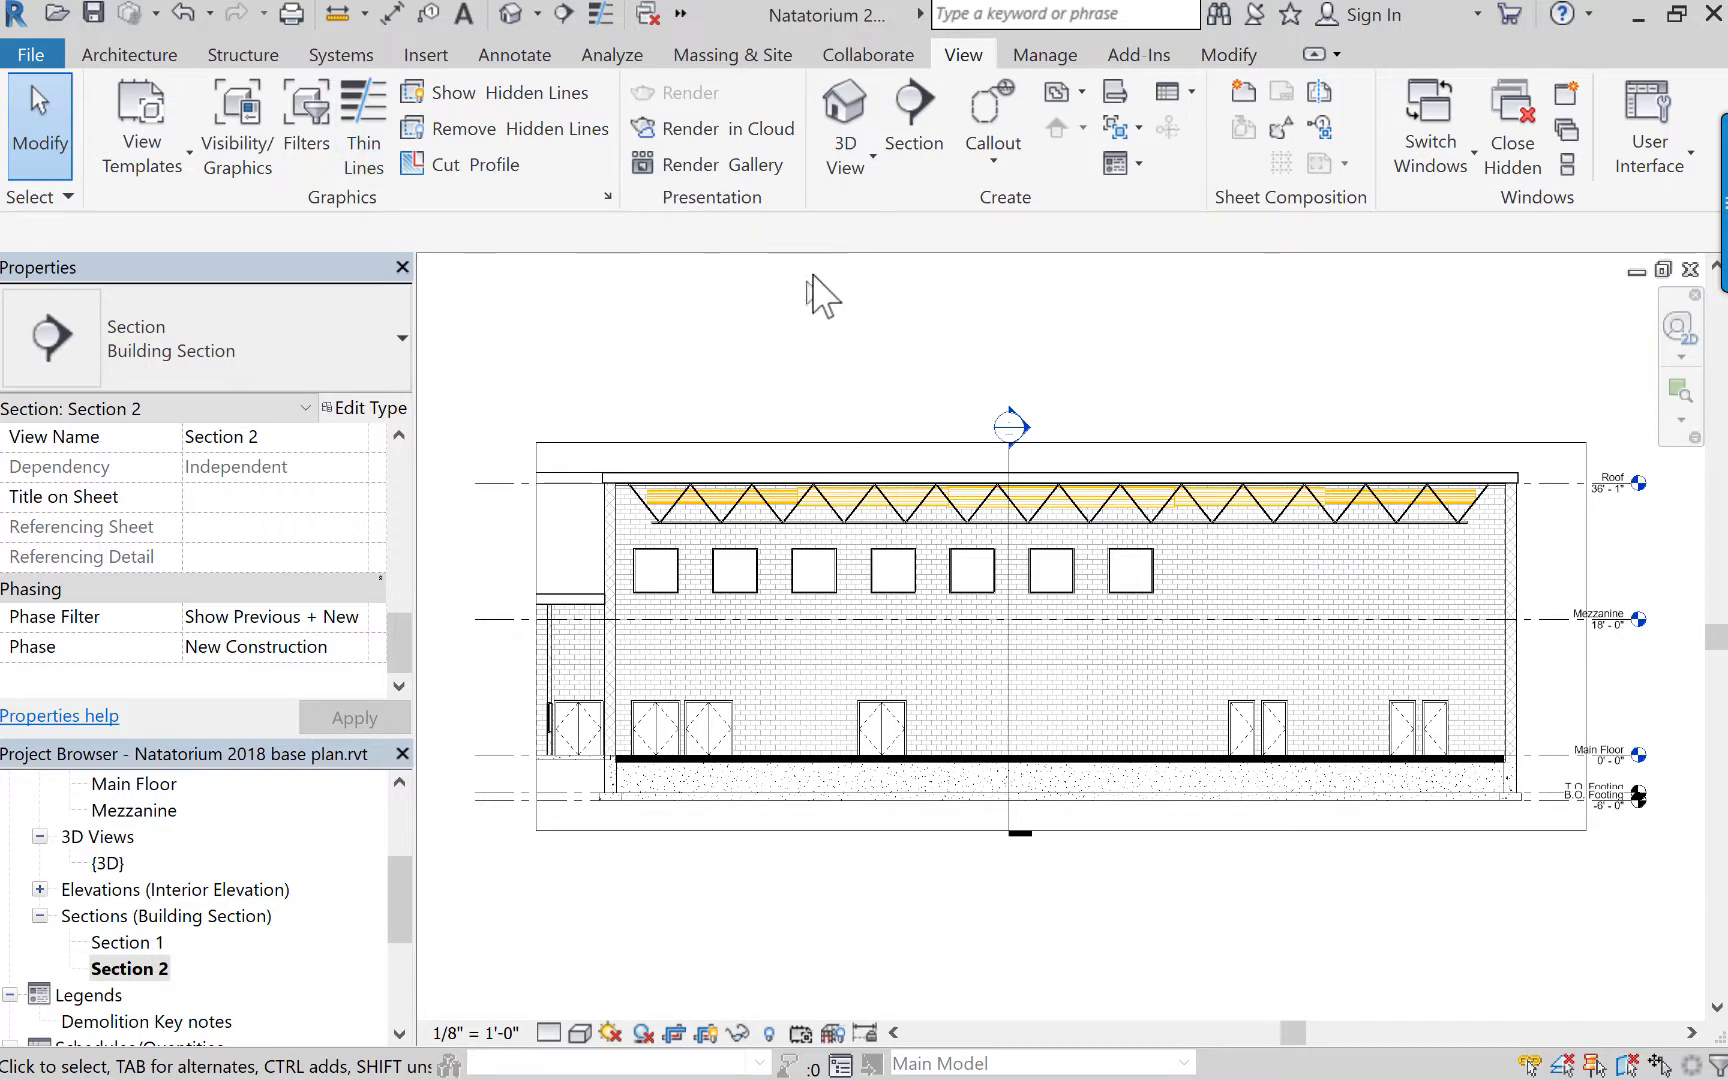
Demolish the second upper window from the left in Section 2 with the Demolish tool.
left_click(1229, 54)
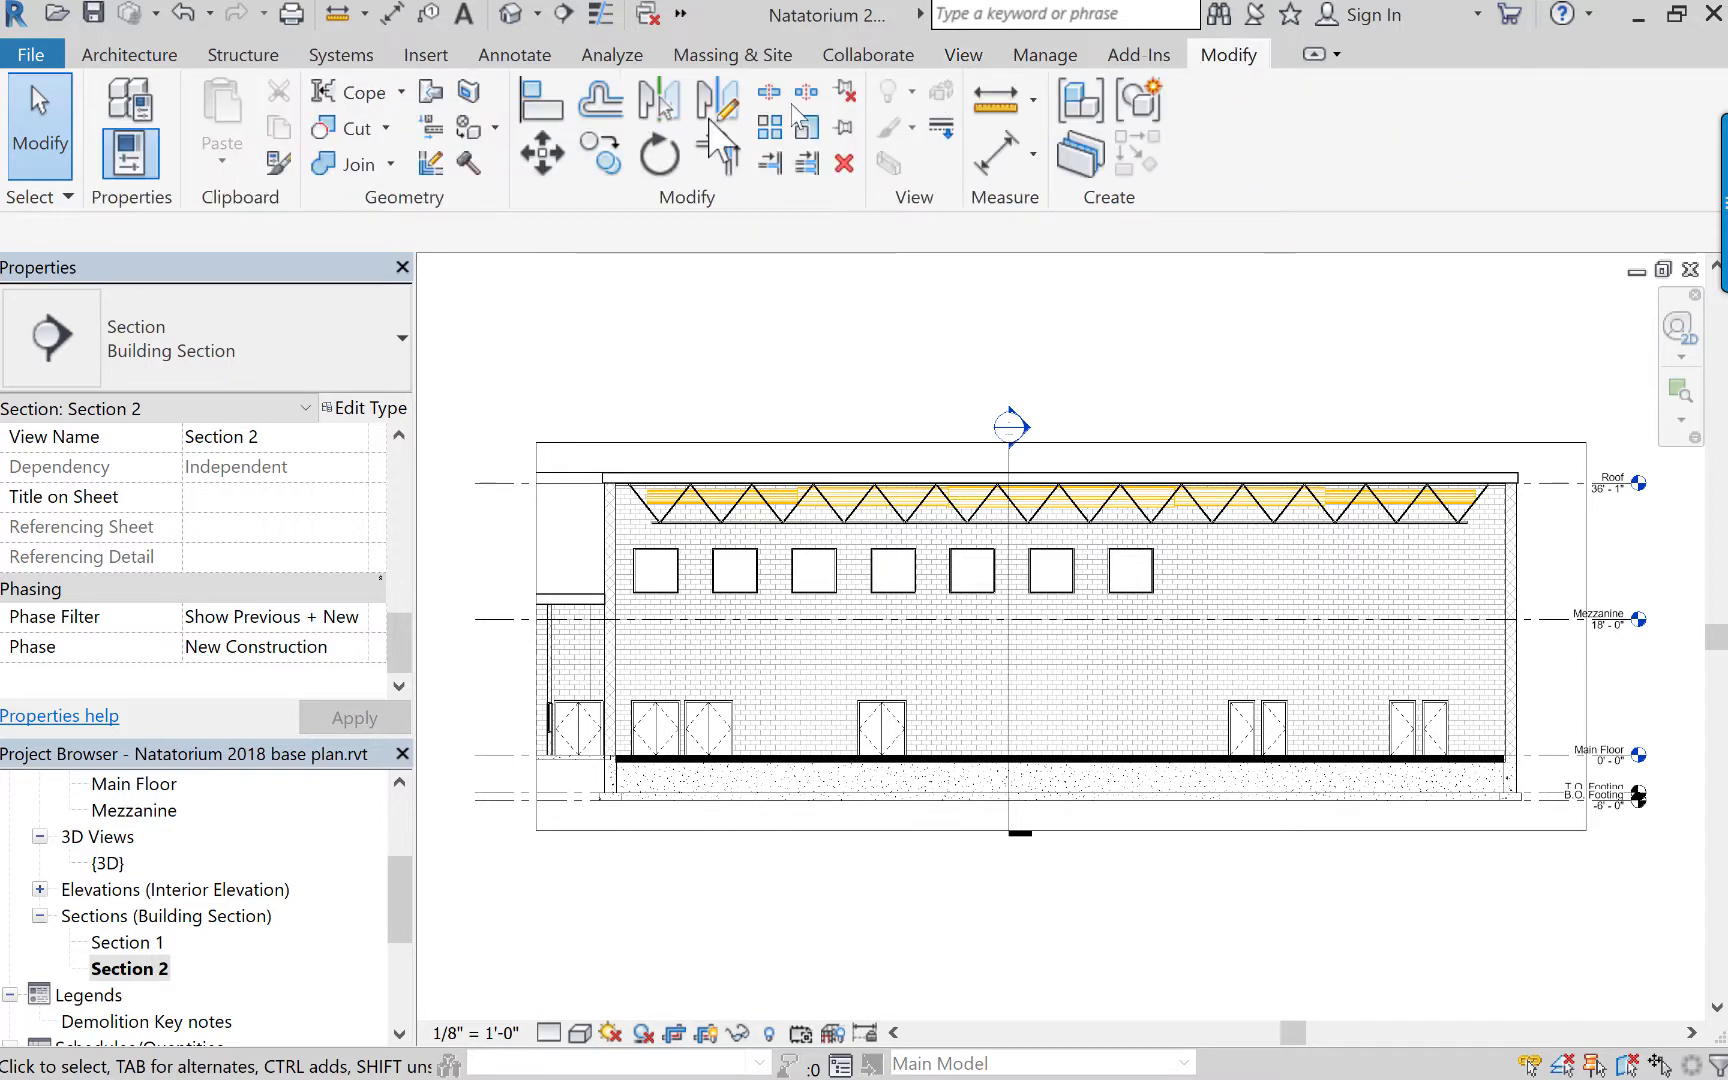
left_click(467, 163)
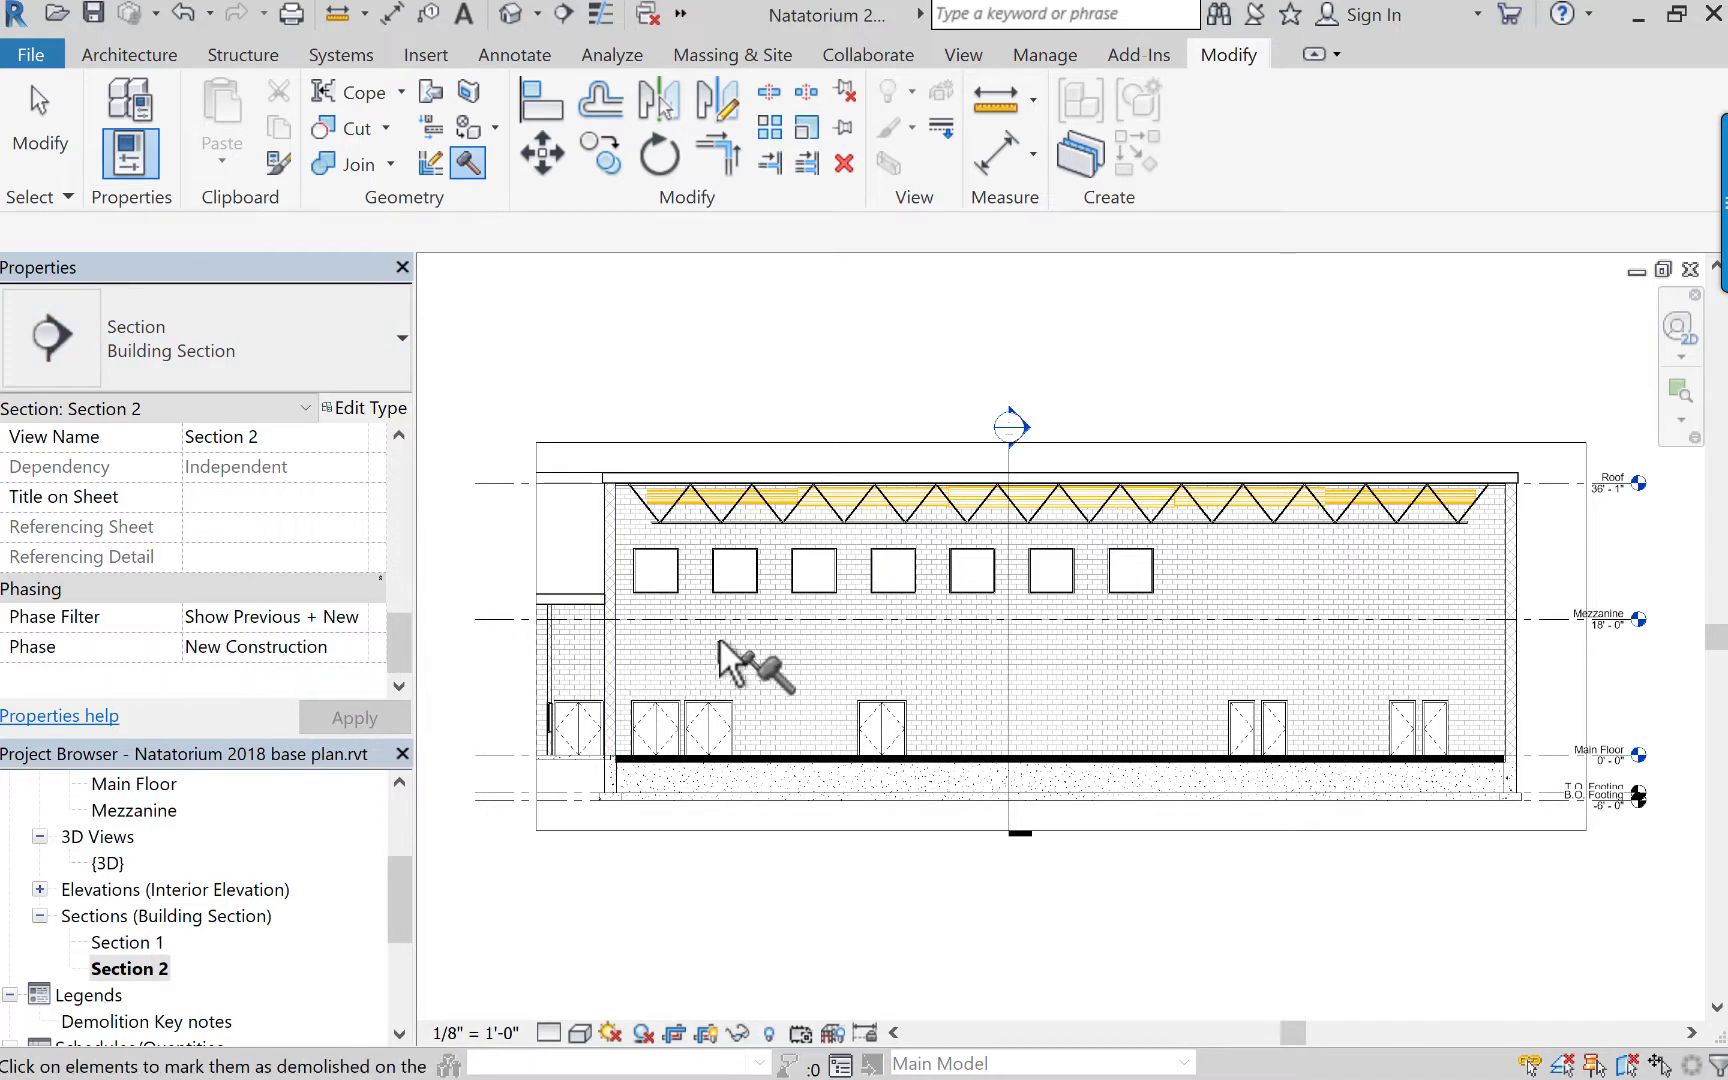
left_click(747, 589)
left_click(40, 115)
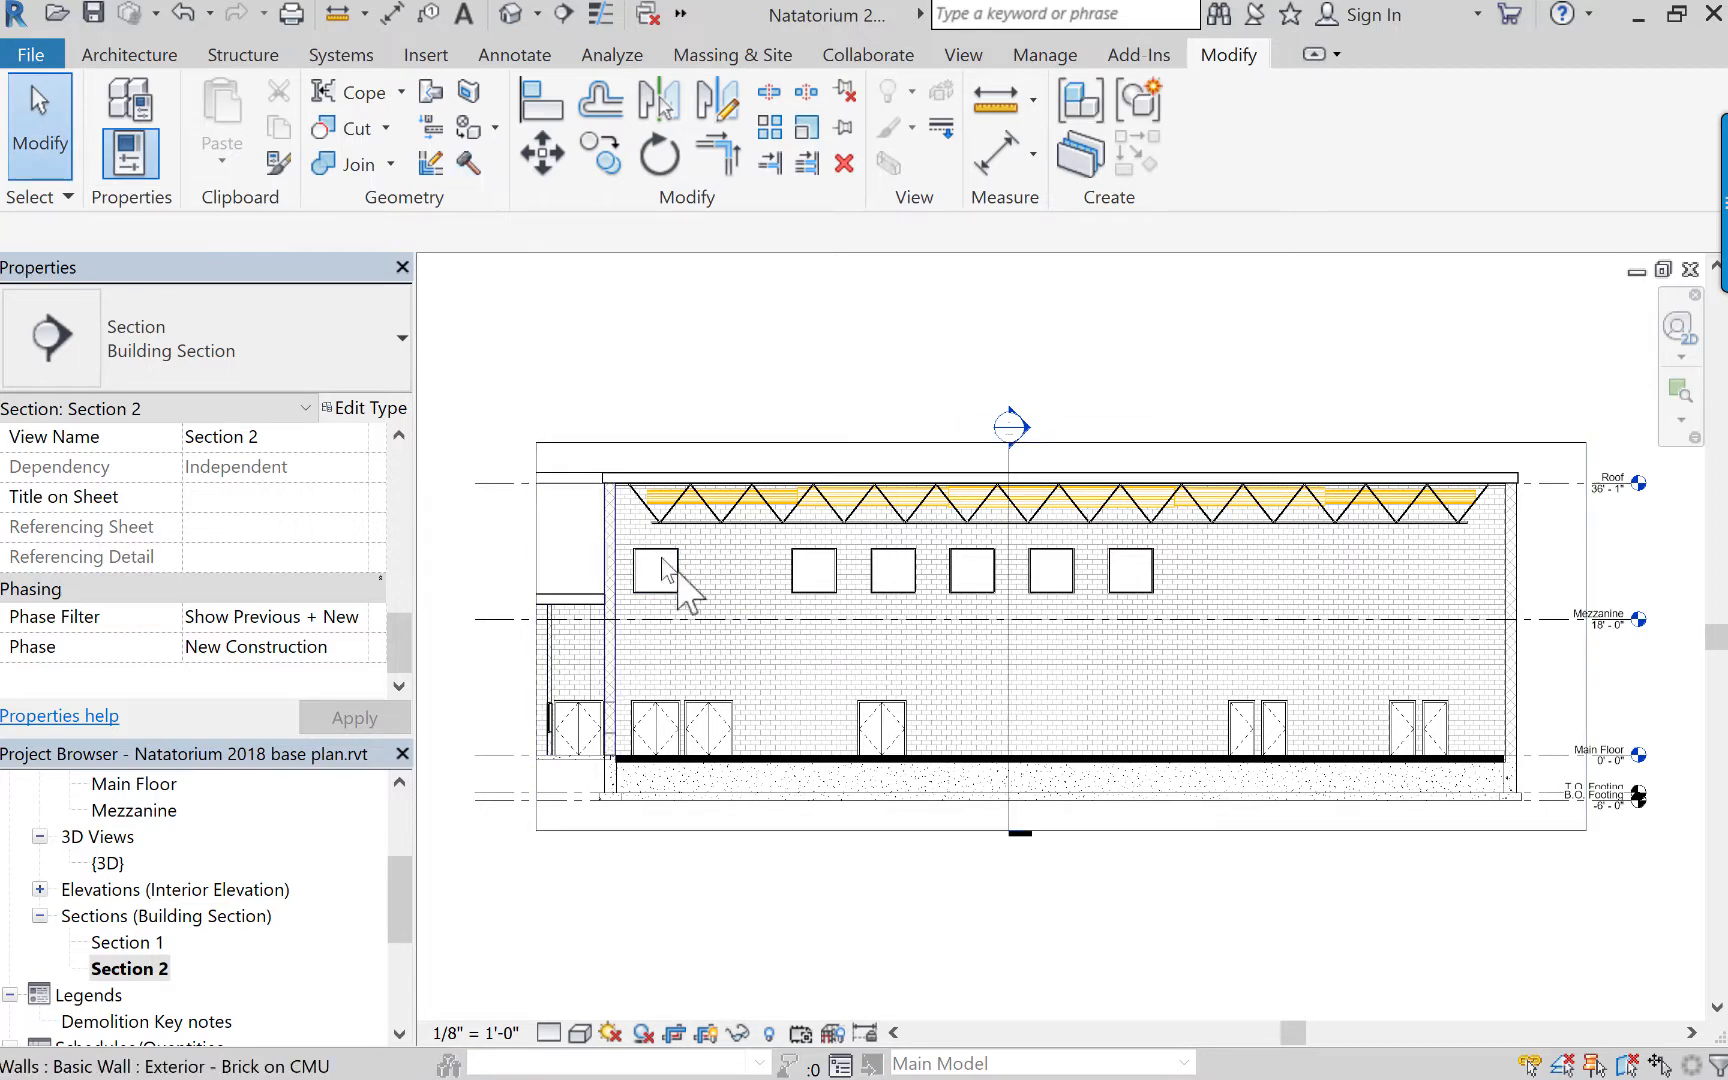
Demolish the leftmost upper window in Section 2 by setting its Phase Demolished property to New Construction.
left_click(679, 583)
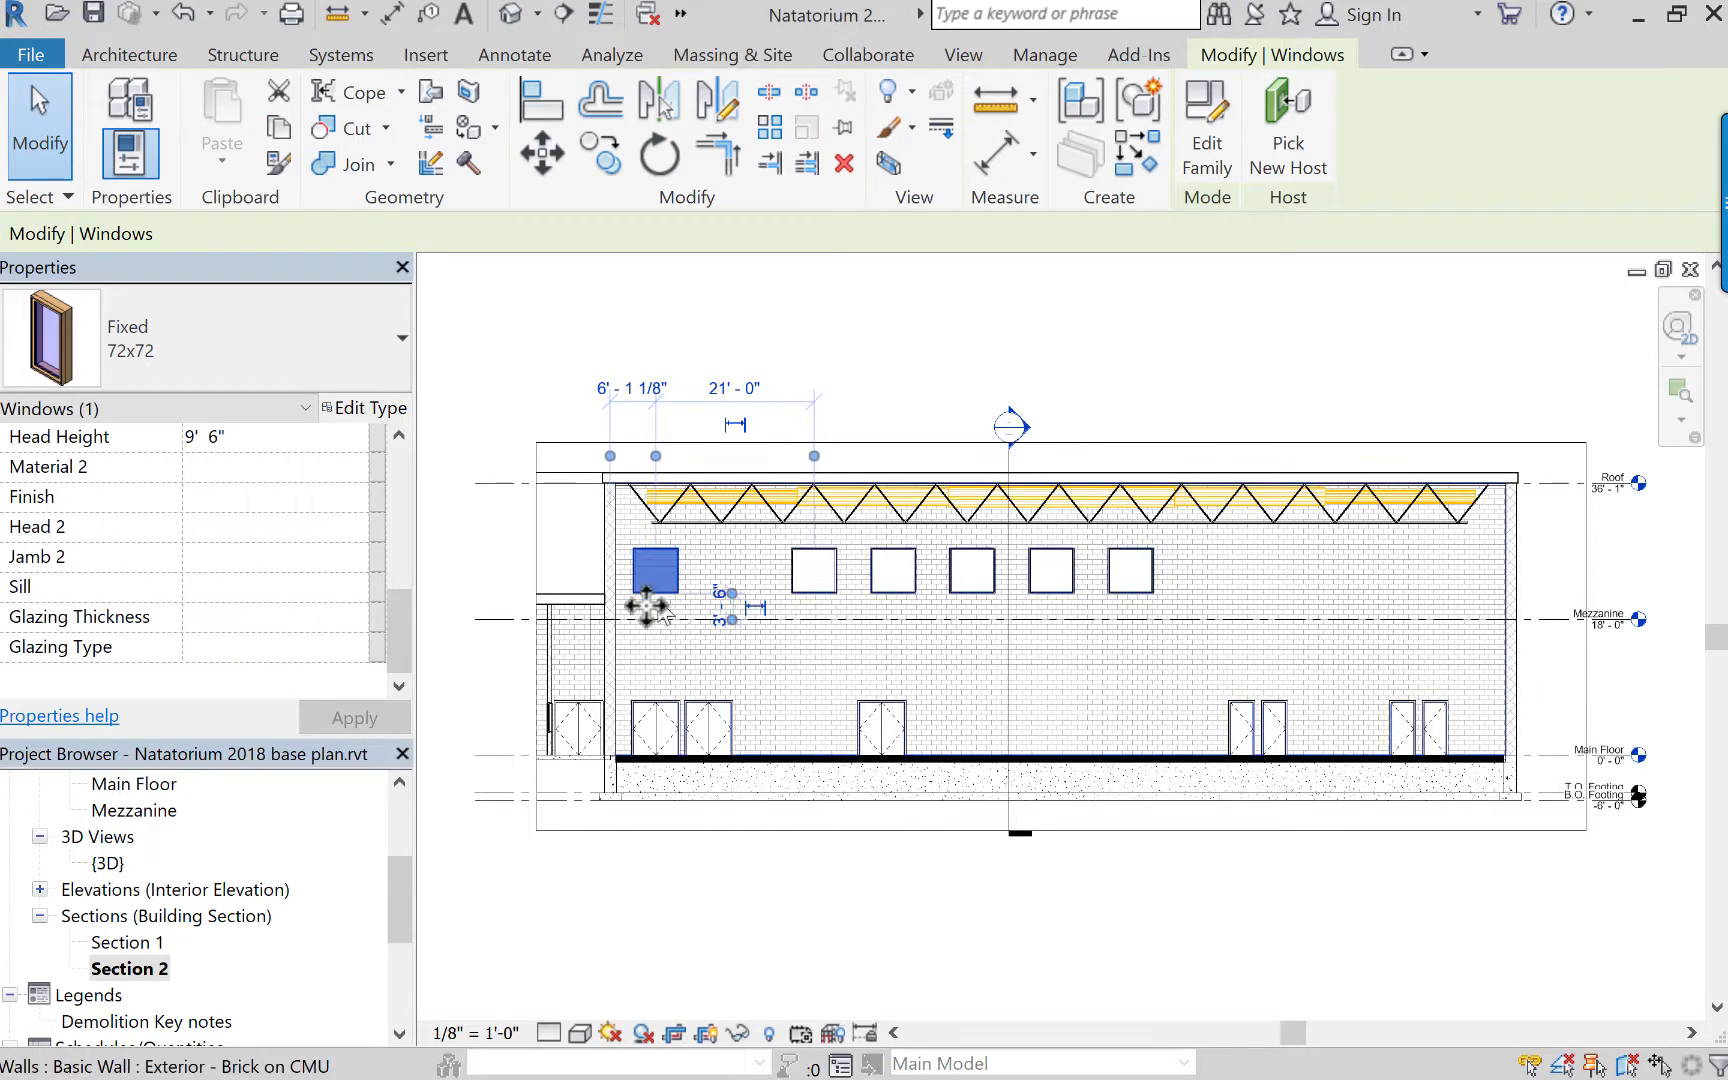
left_click_drag(390, 628, 400, 532)
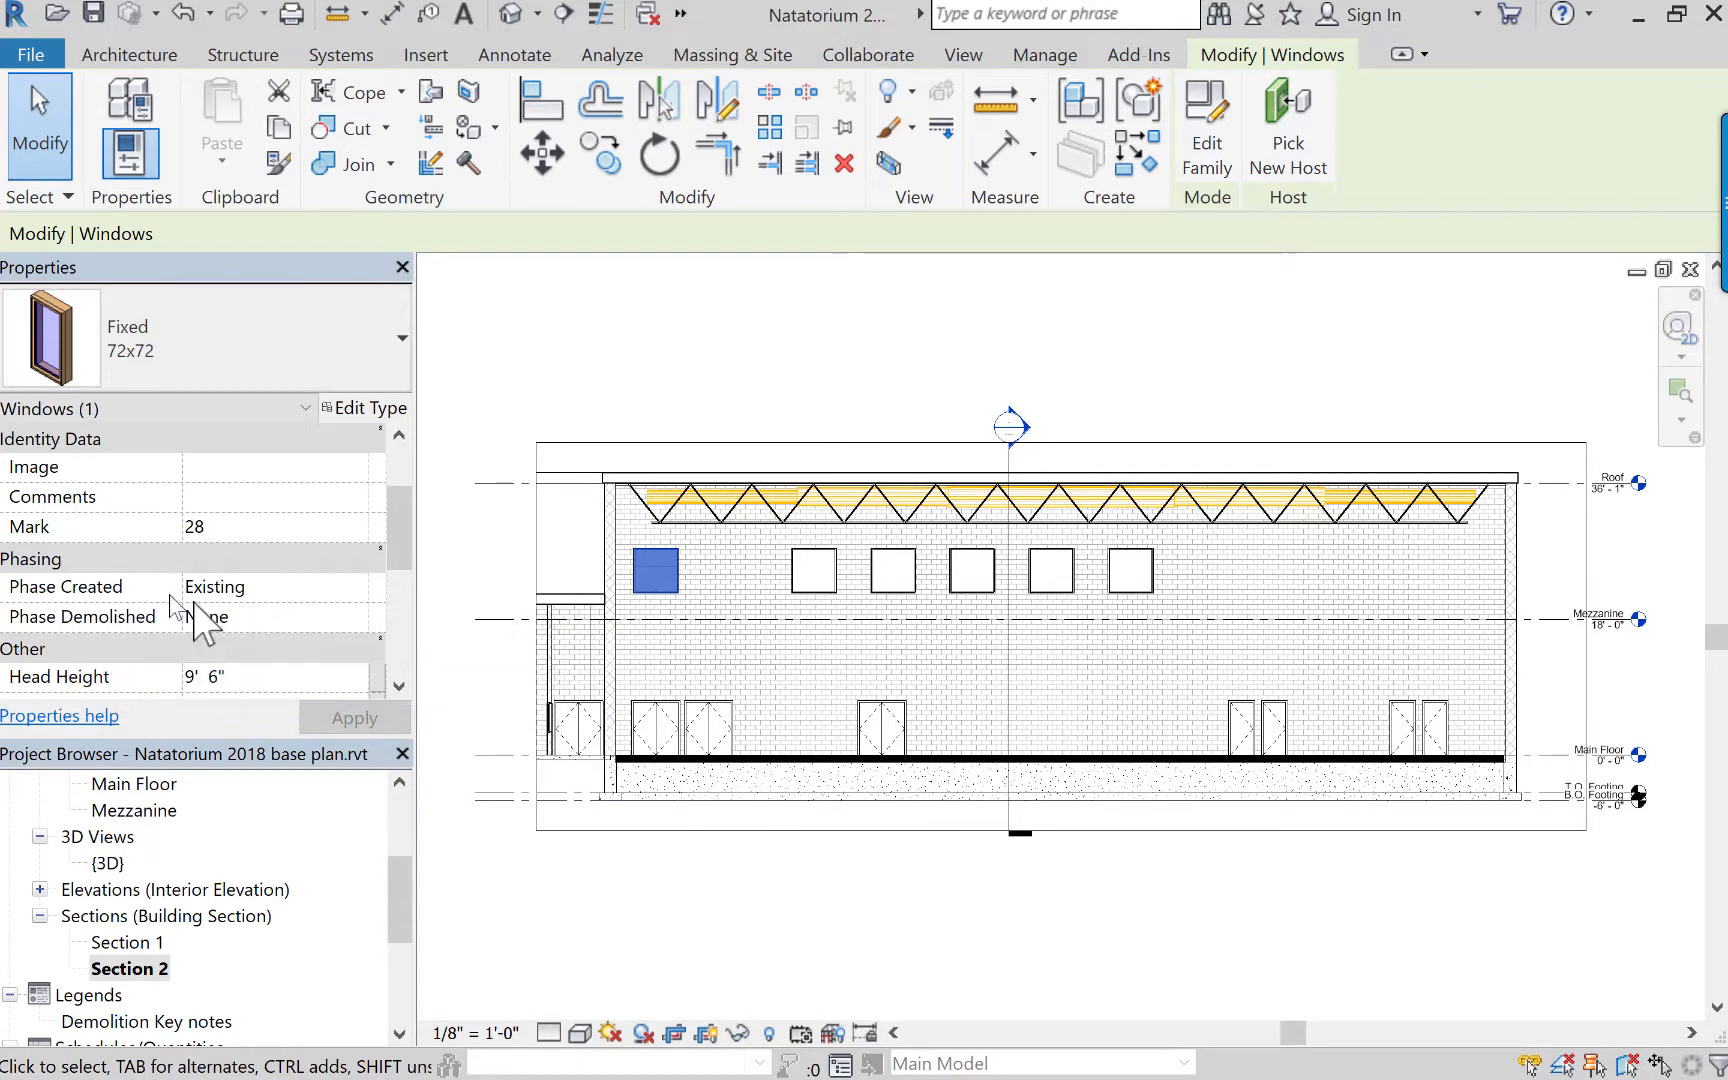
left_click(242, 617)
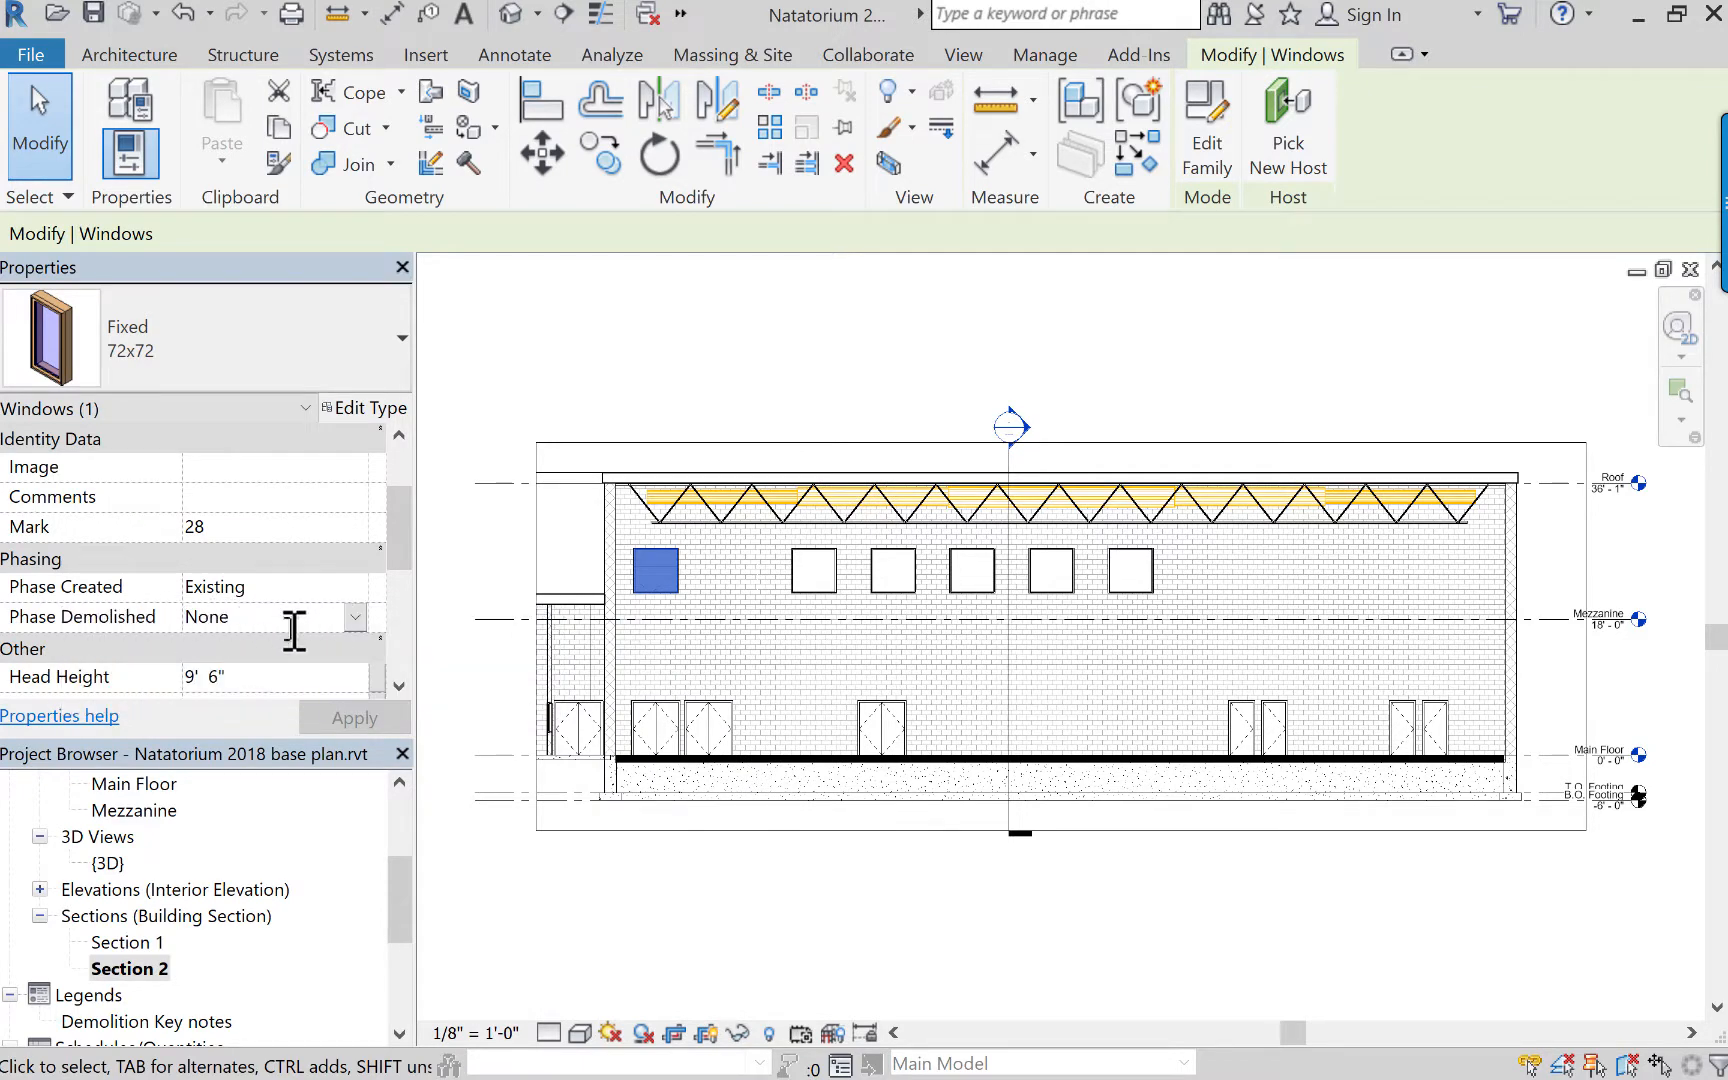
left_click(355, 617)
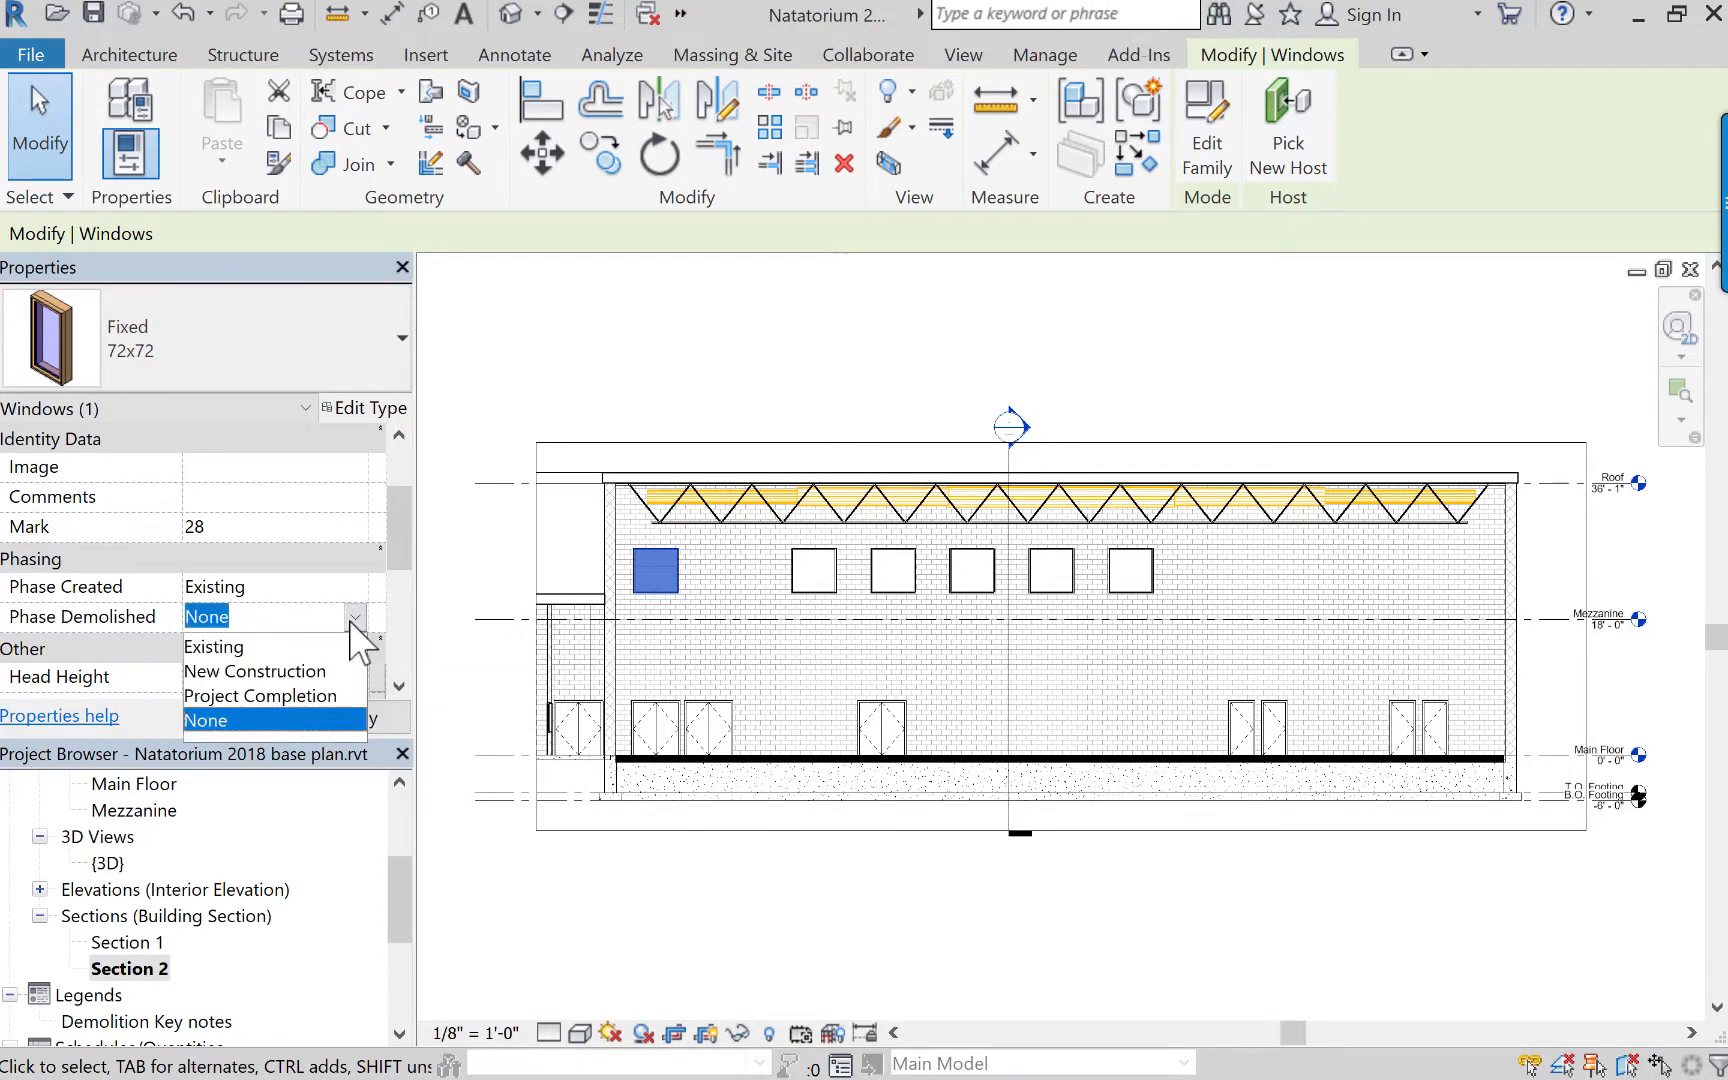
left_click(240, 672)
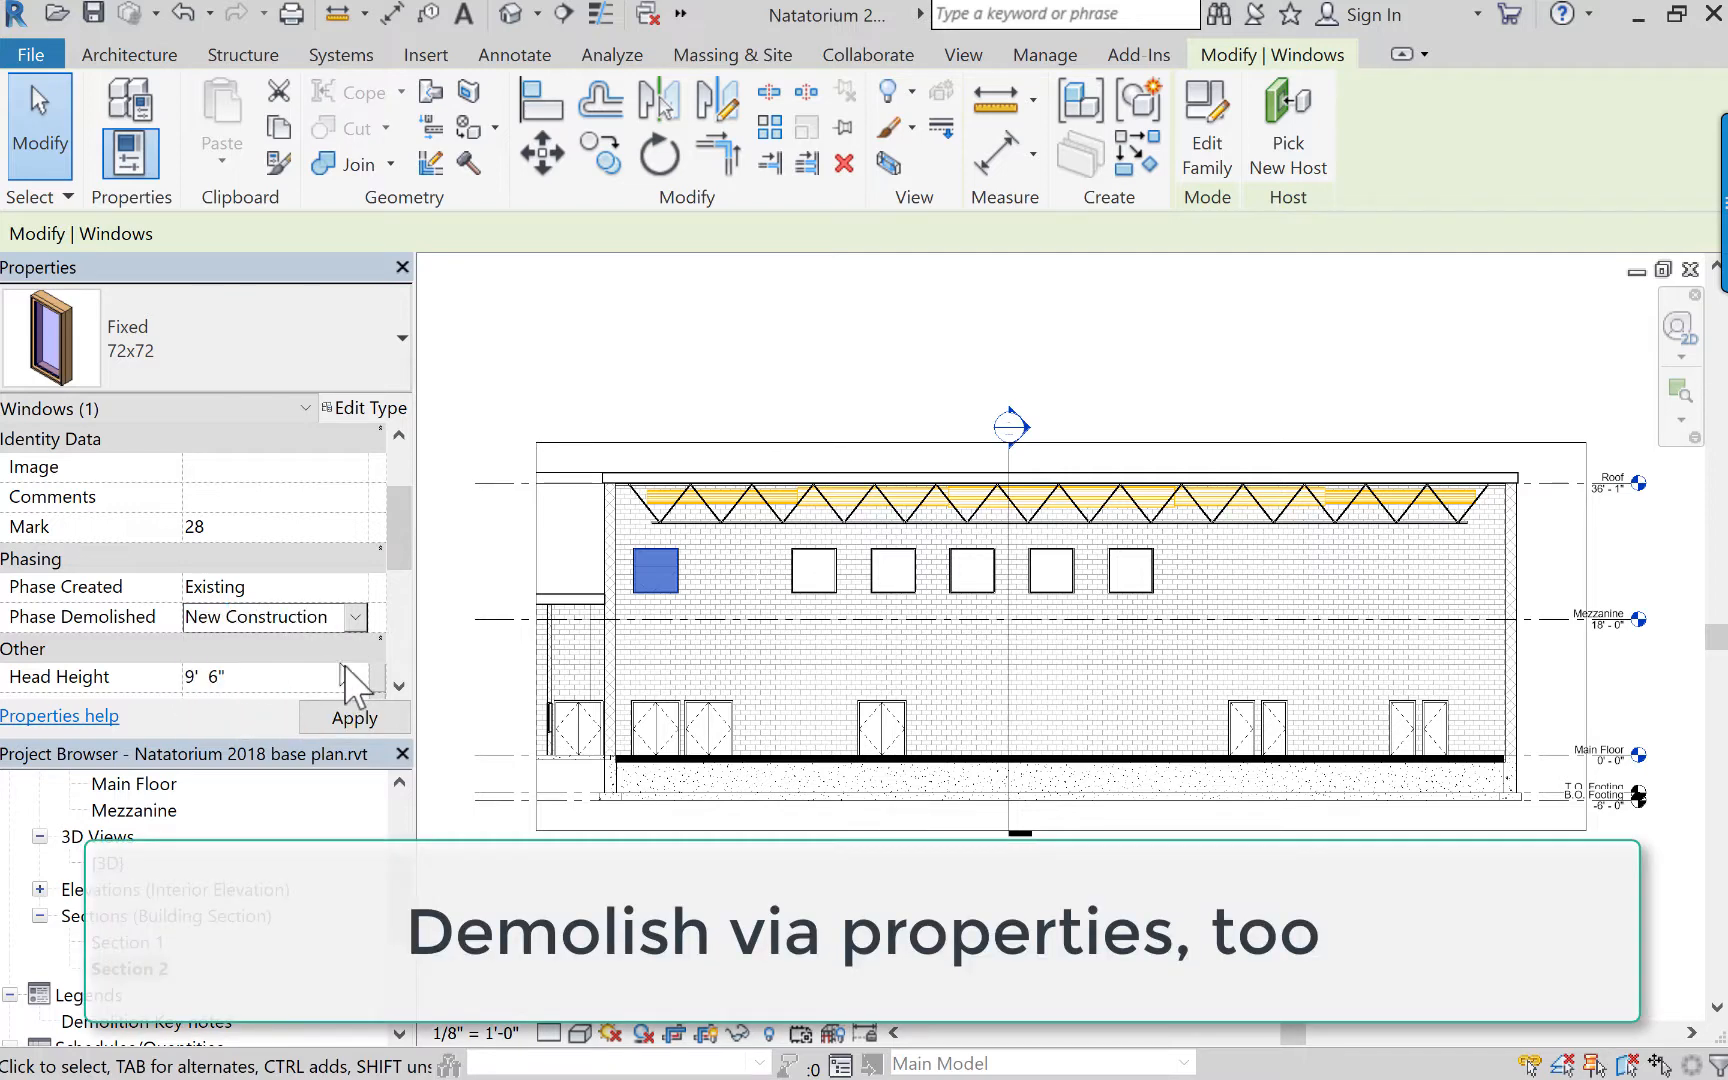
left_click(356, 713)
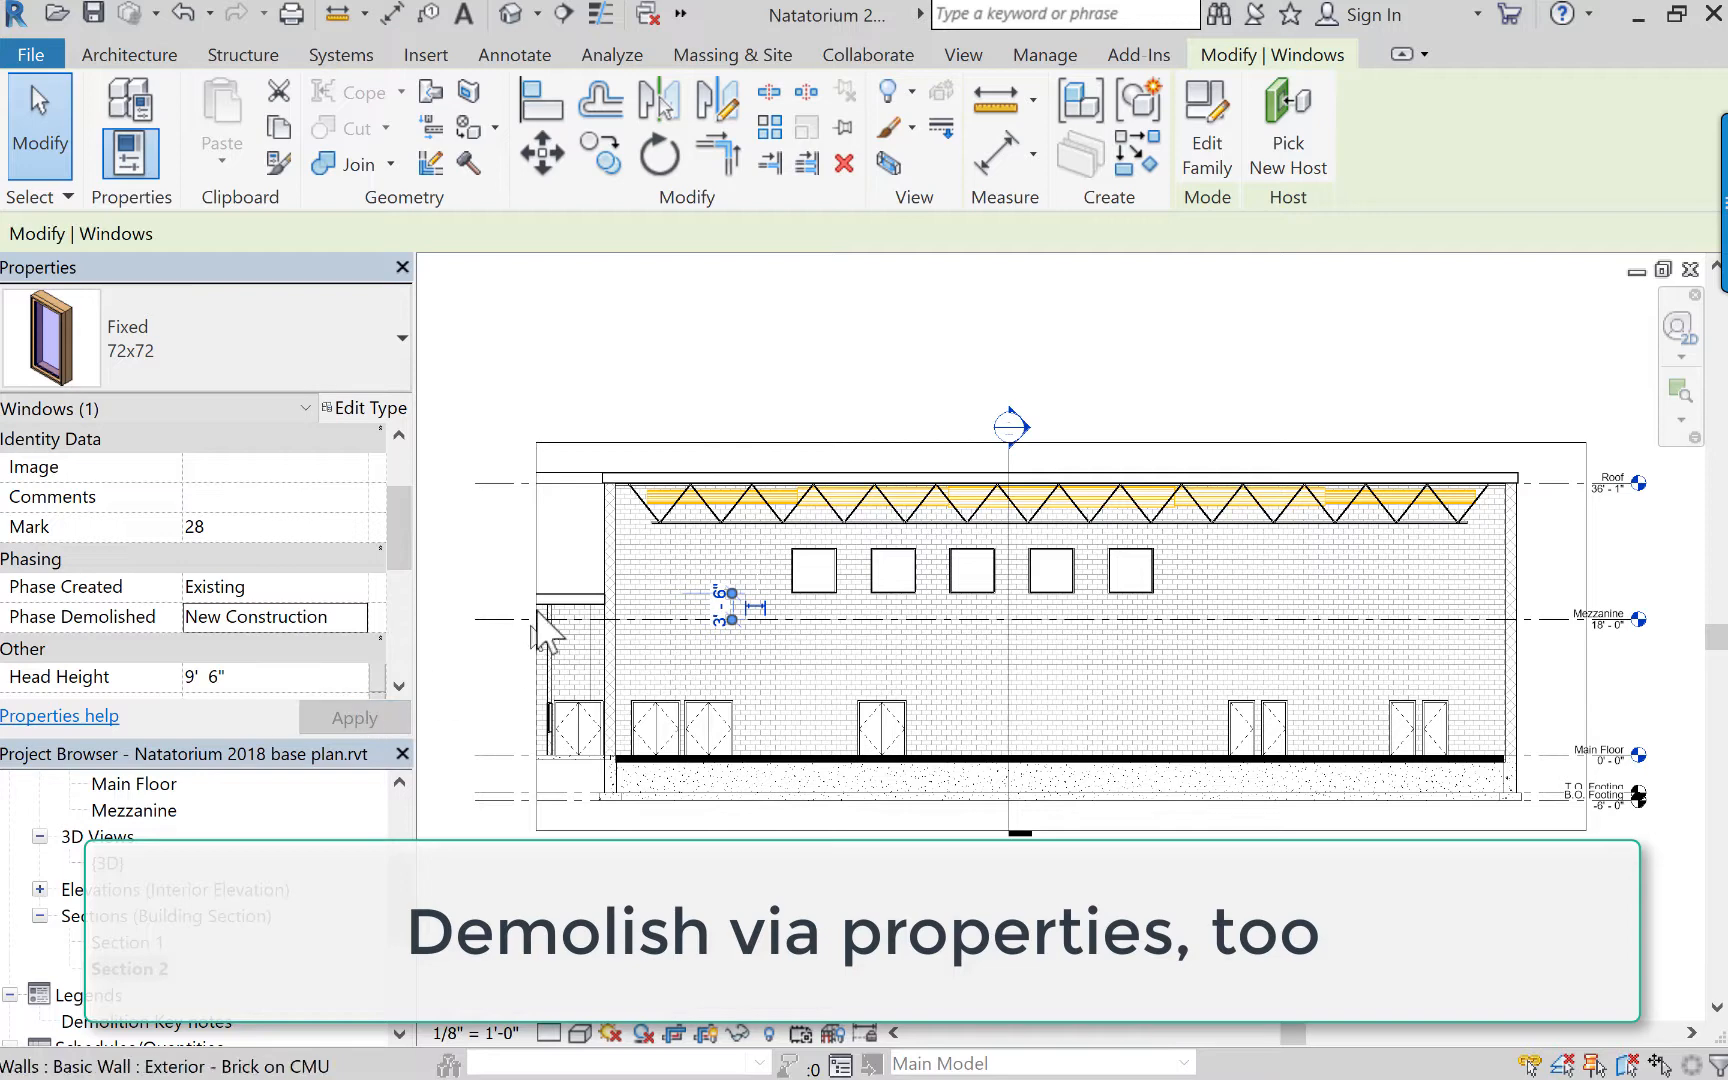
left_click(632, 352)
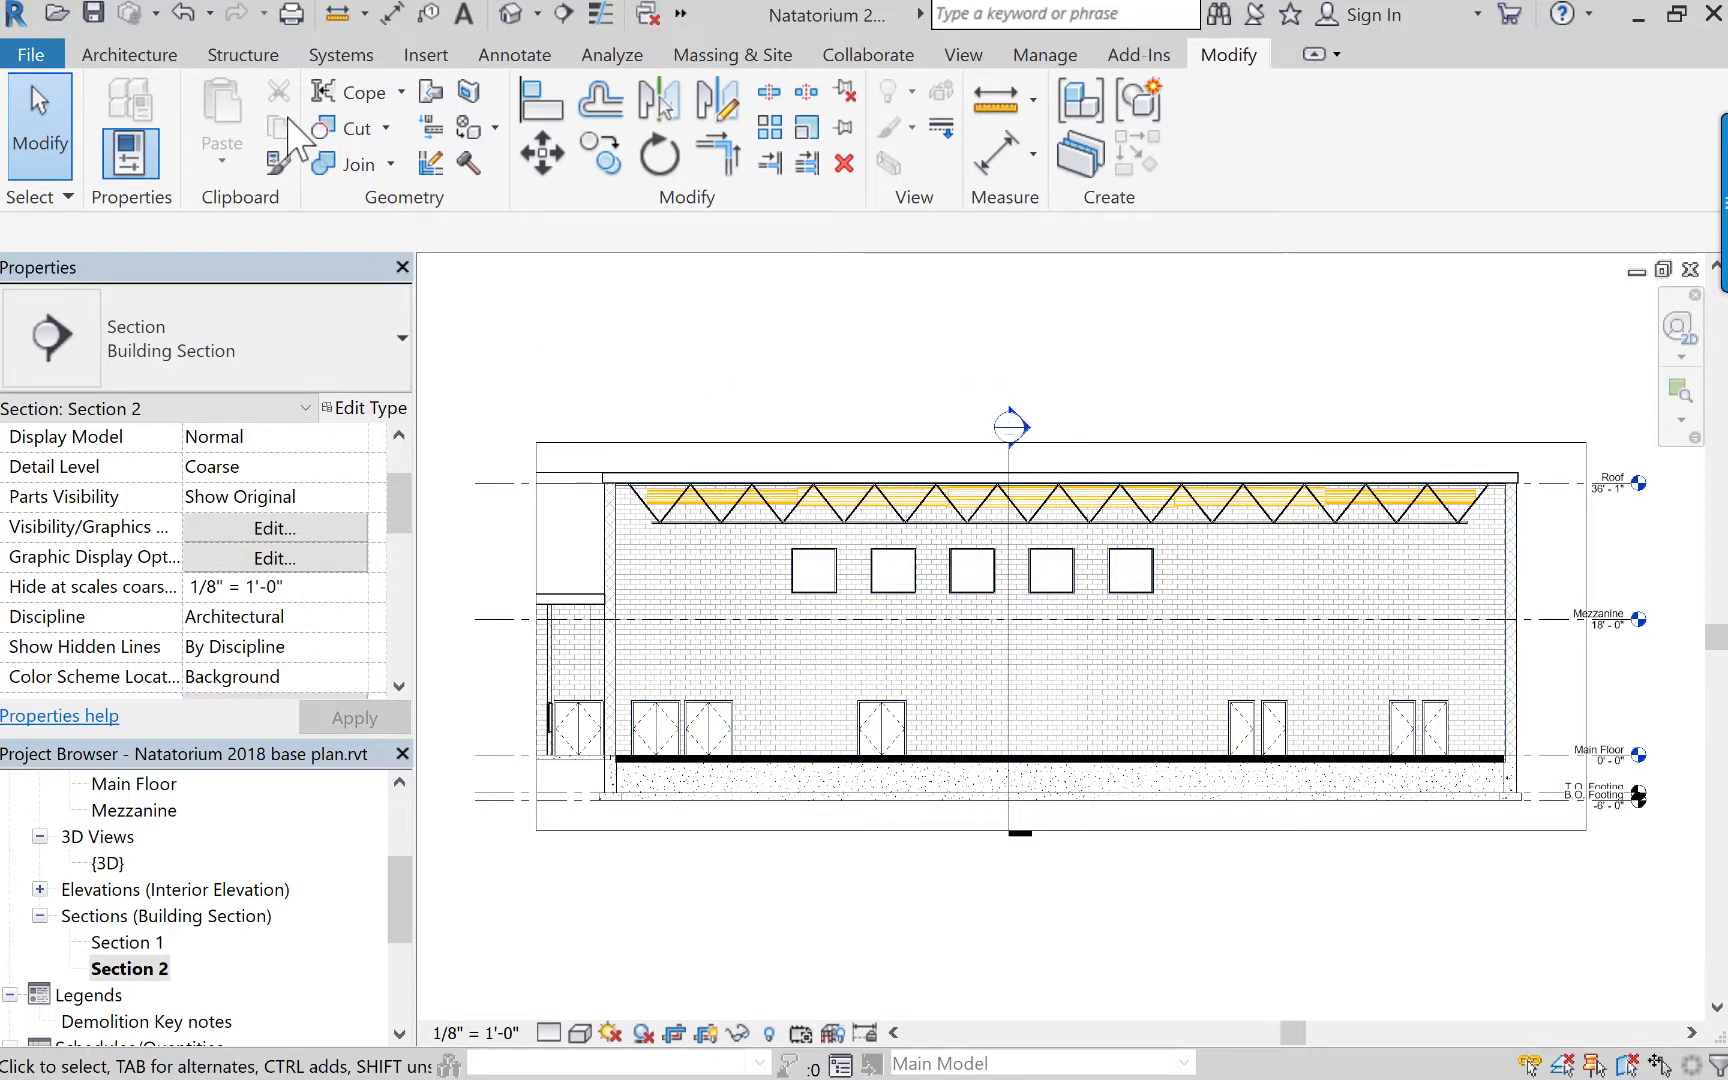
left_click(31, 49)
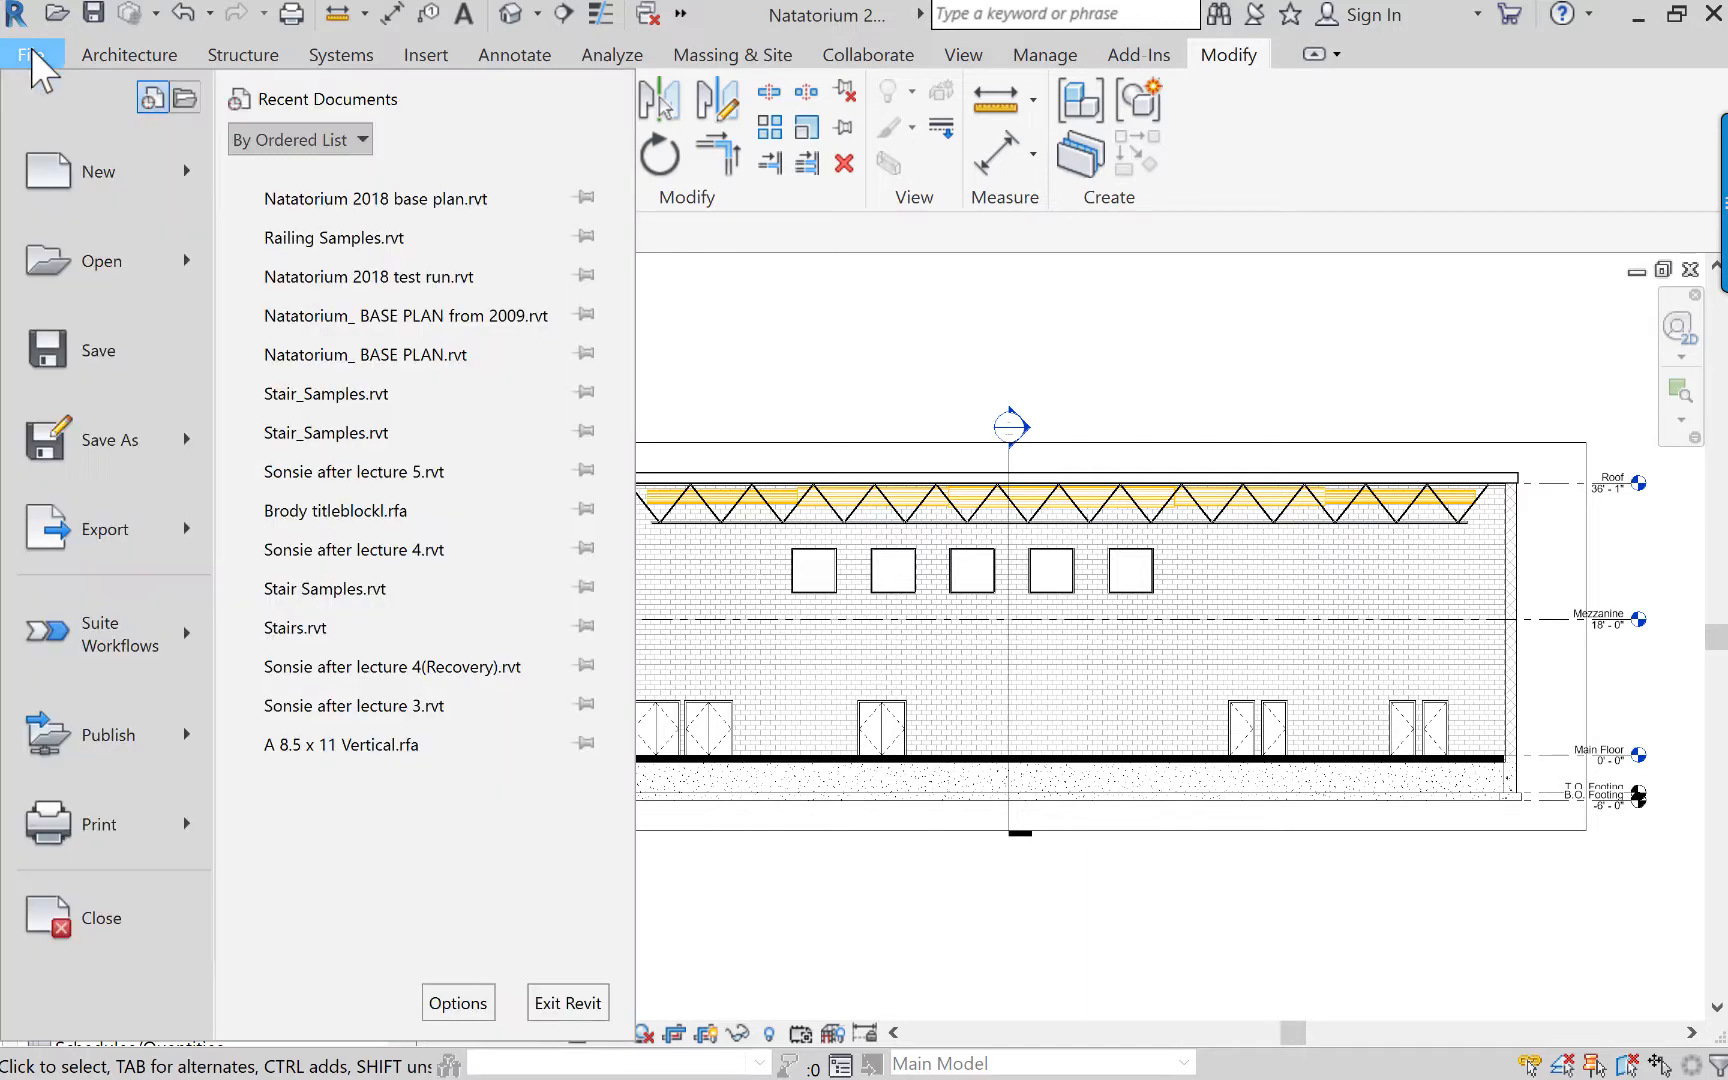
left_click(162, 171)
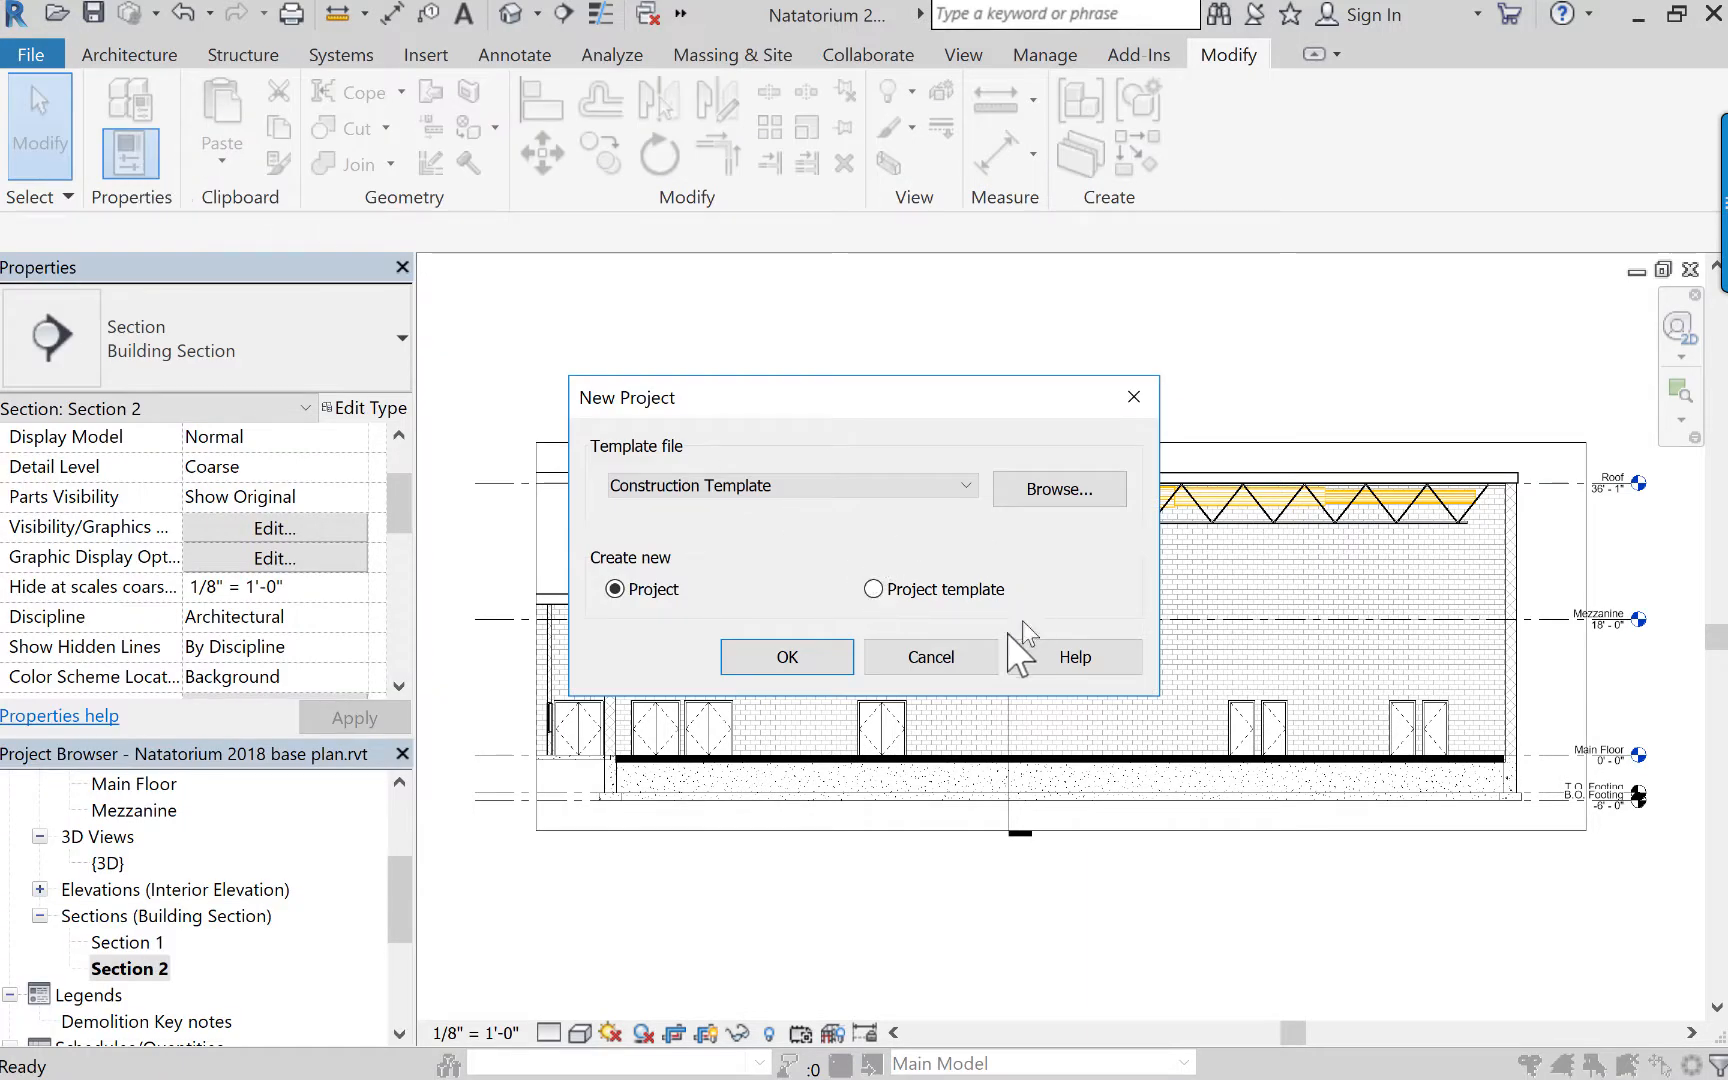
left_click(931, 657)
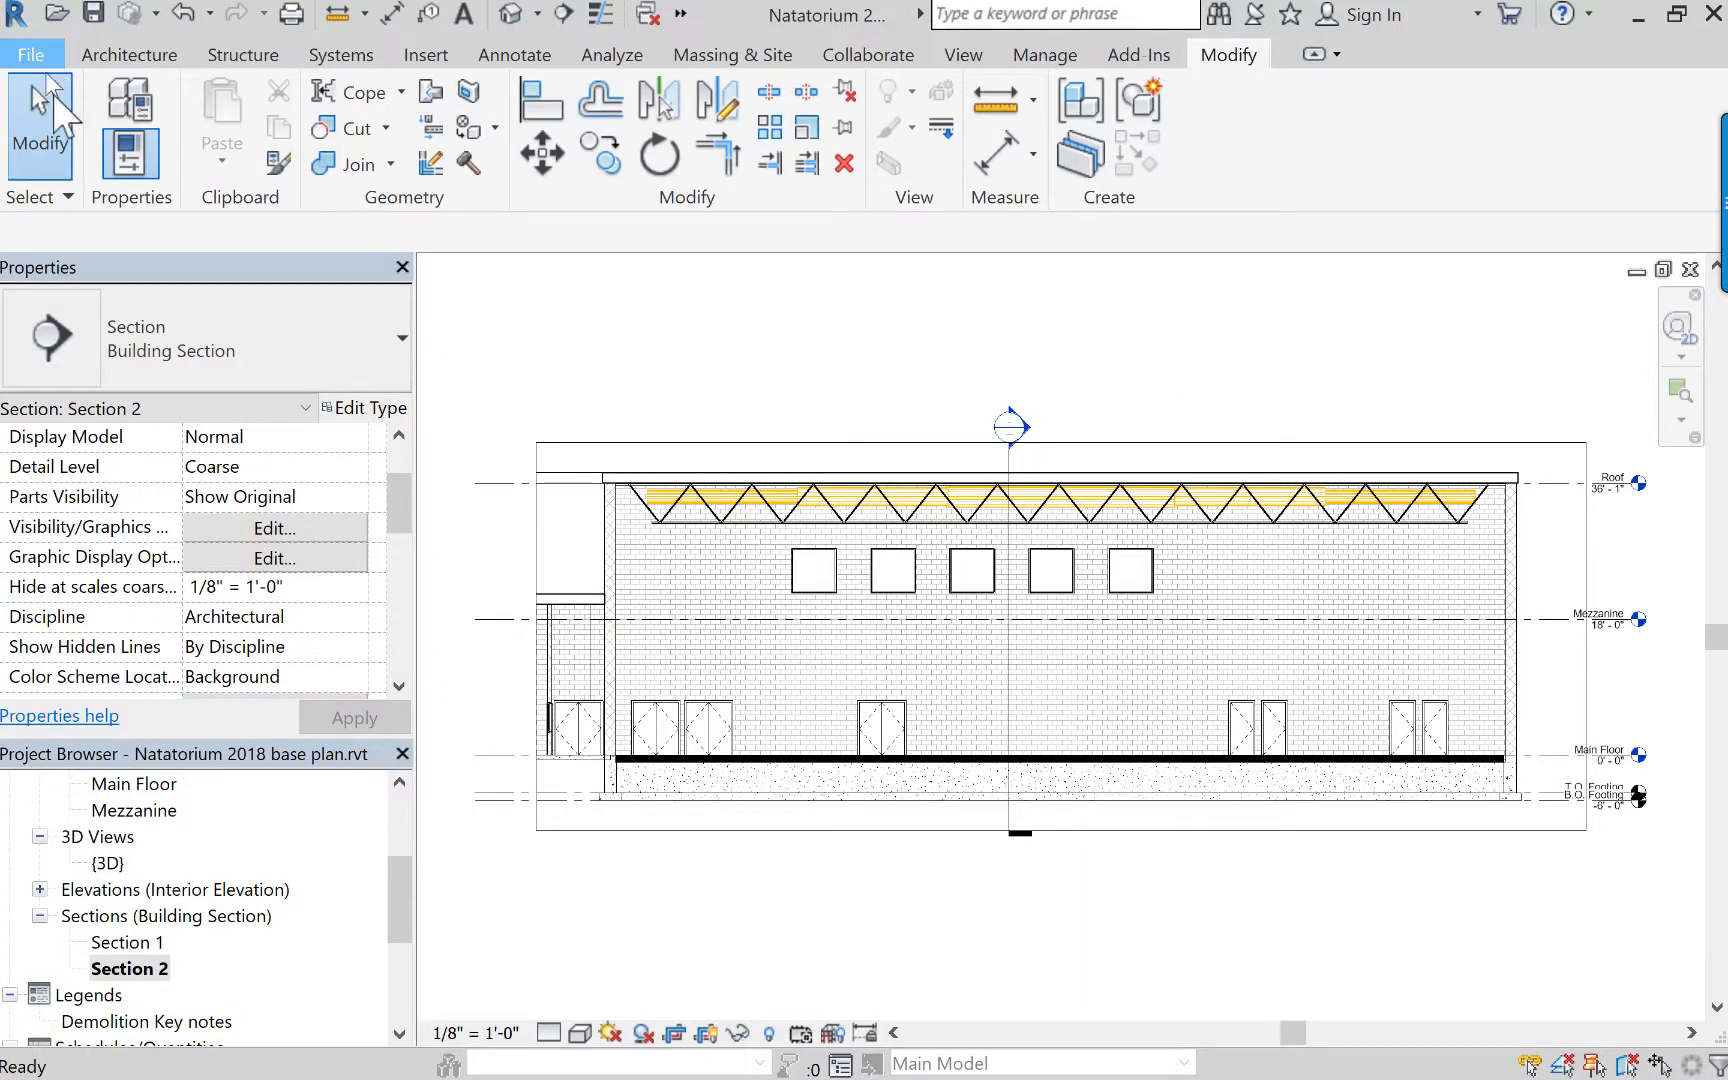
Browse the template files offered for a new family, including the component, door and electrical templates.
left_click(31, 53)
mouse_move(188, 184)
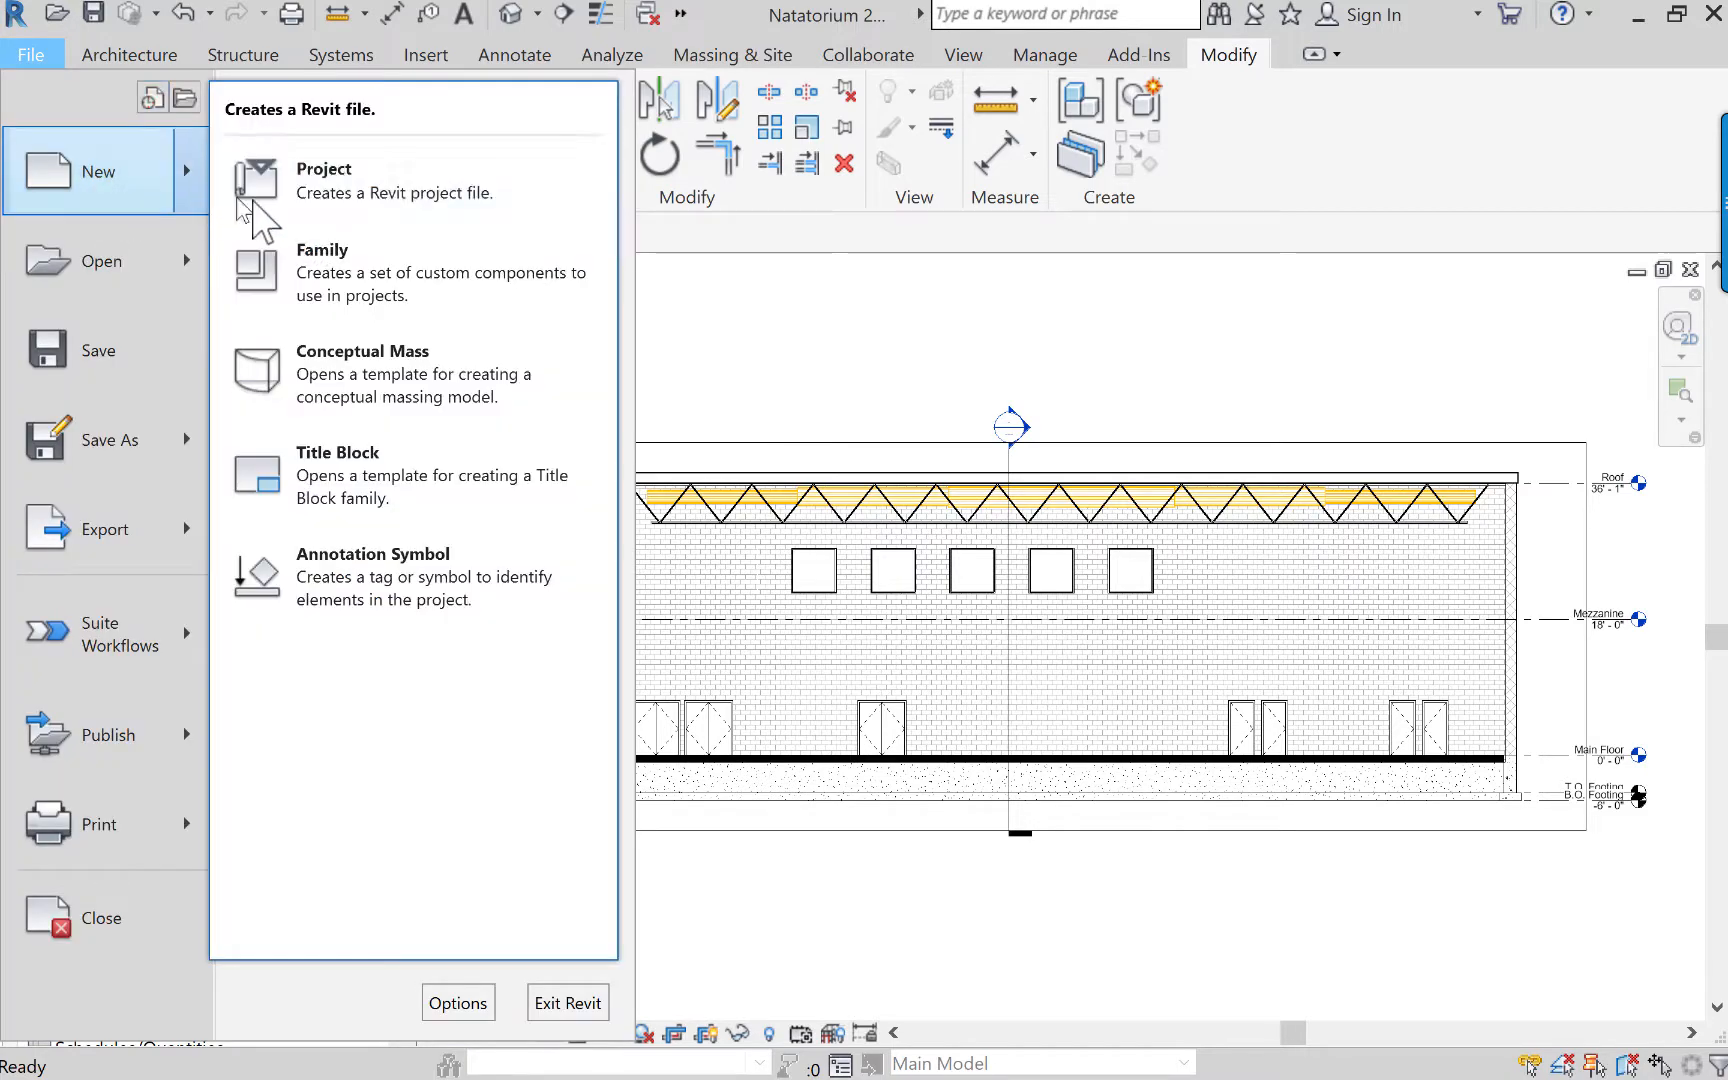
left_click(335, 263)
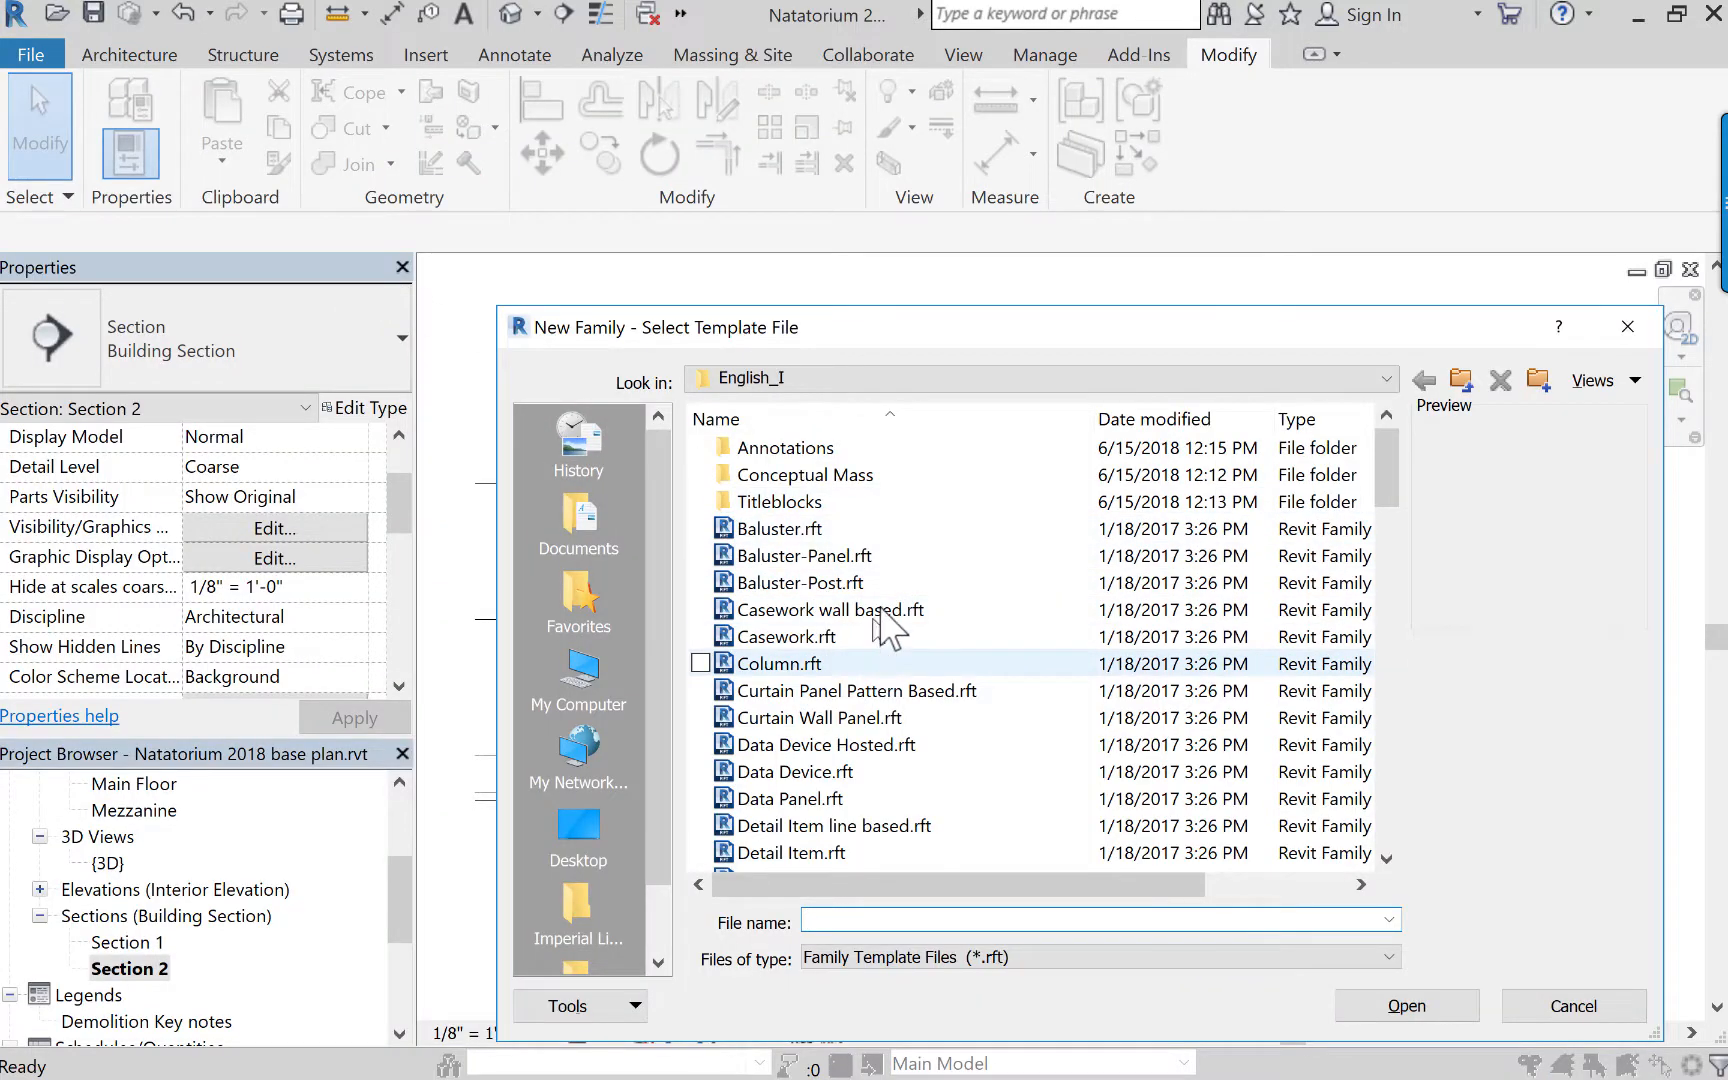
scroll(910, 700, "down", 2)
scroll(902, 712, "down", 1)
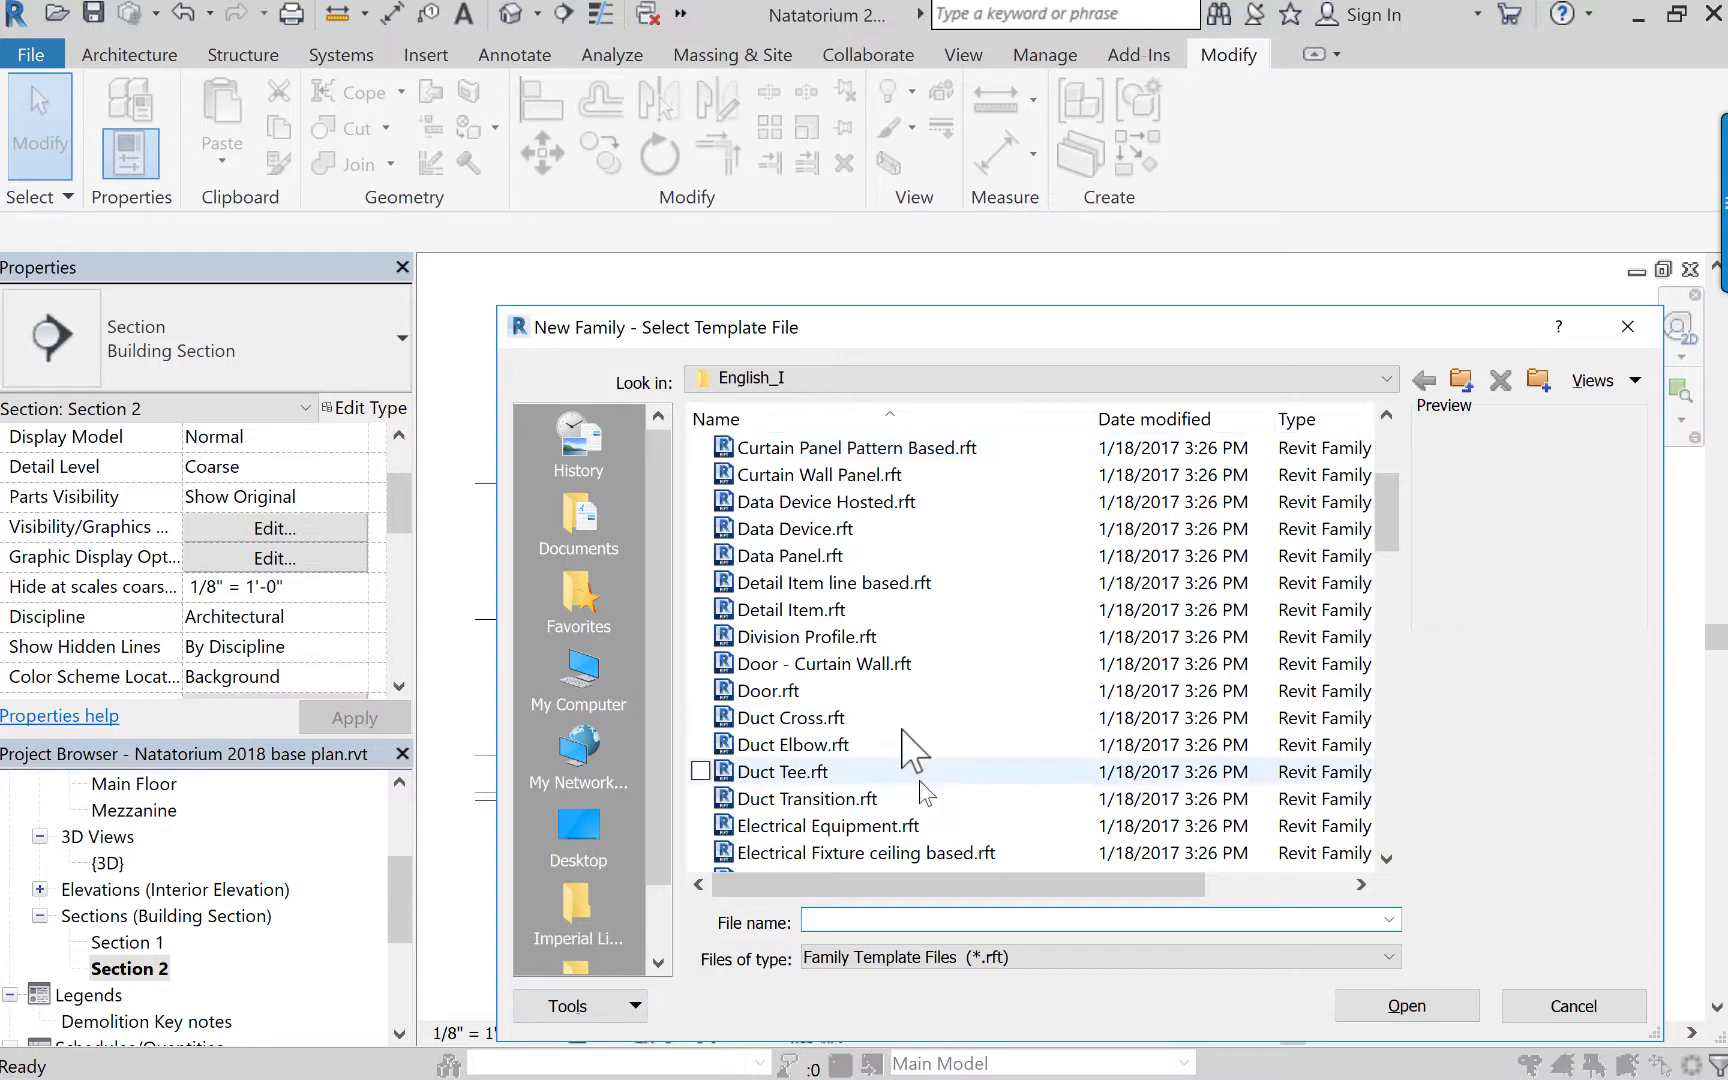
scroll(907, 735, "down", 3)
scroll(907, 727, "up", 6)
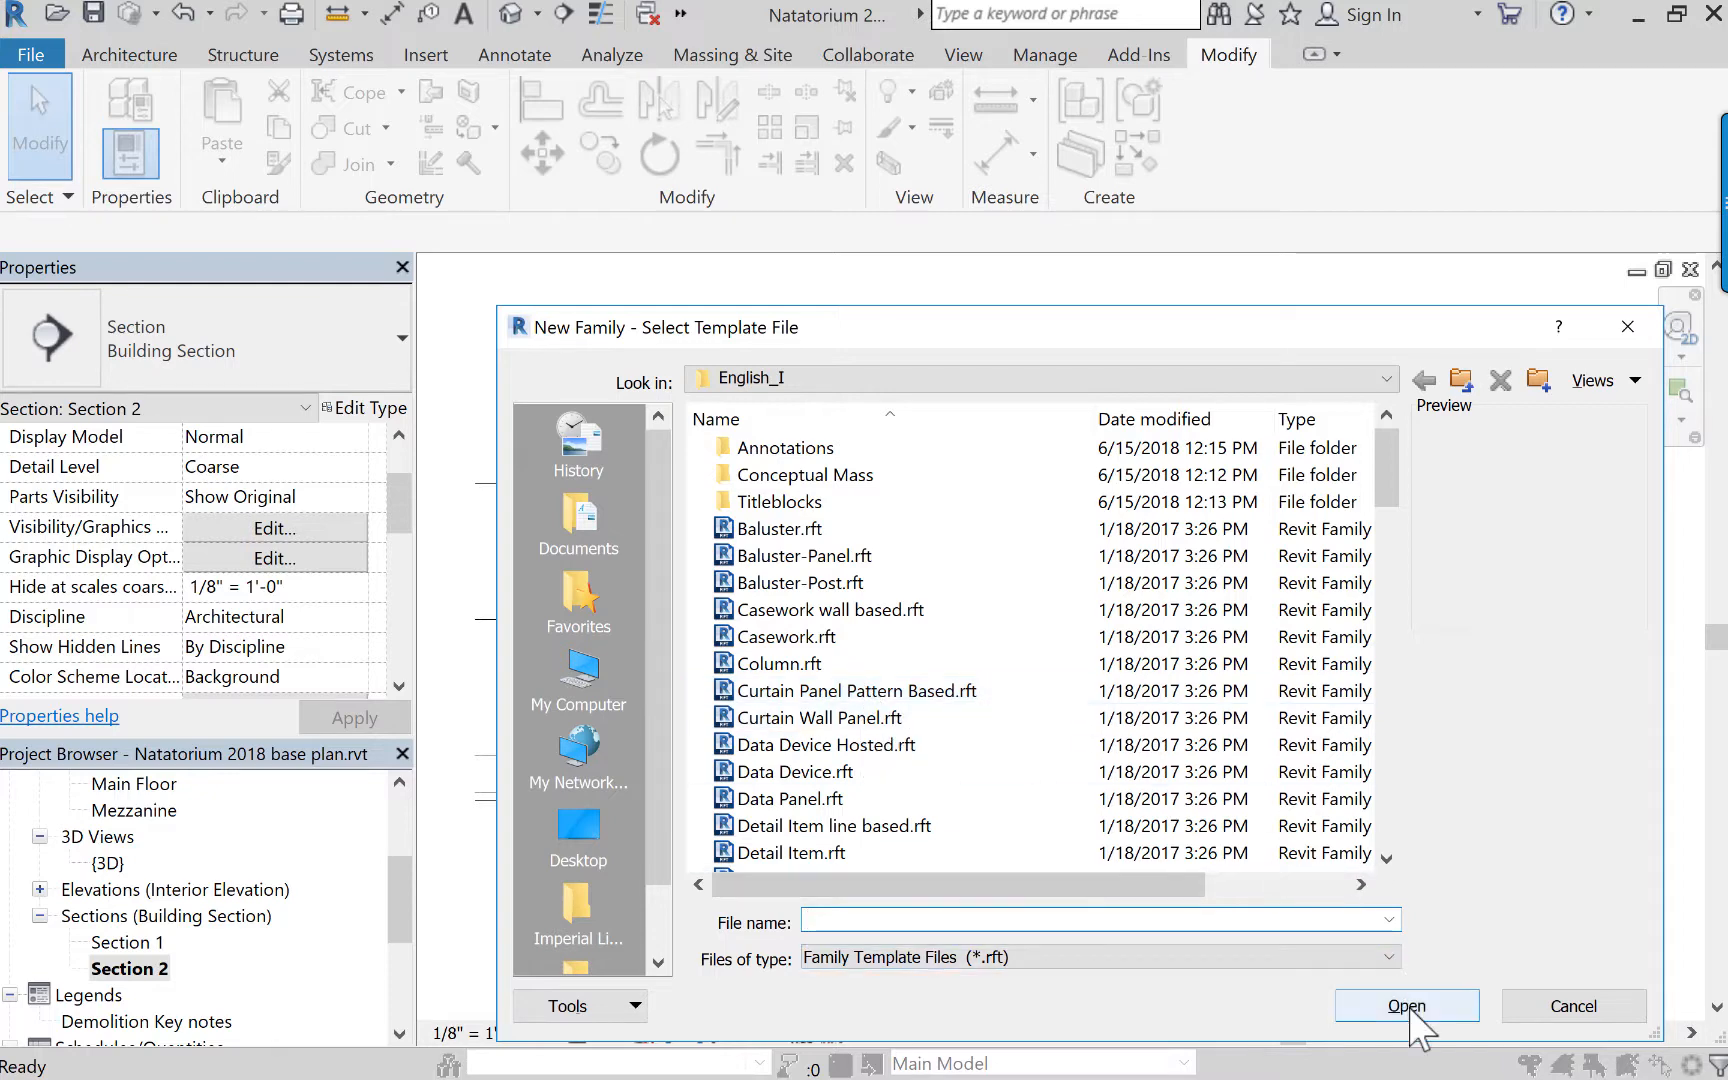
left_click(1412, 1008)
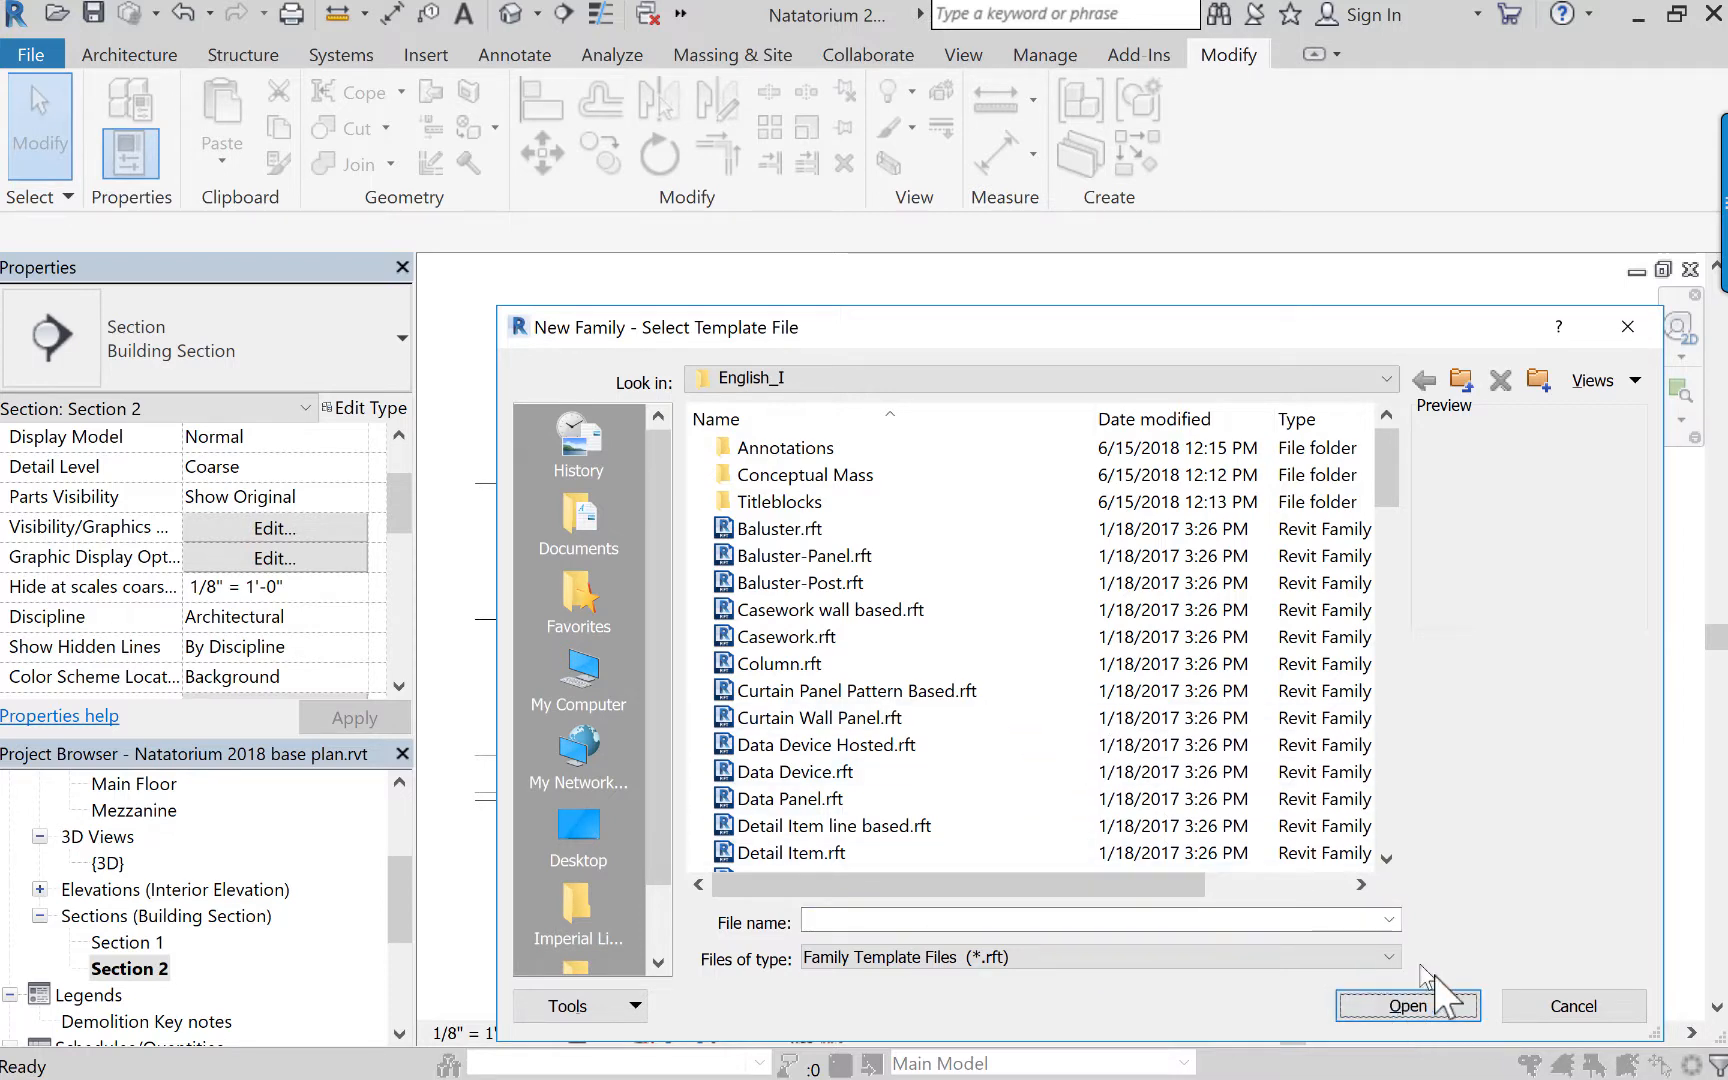
left_click(1574, 1010)
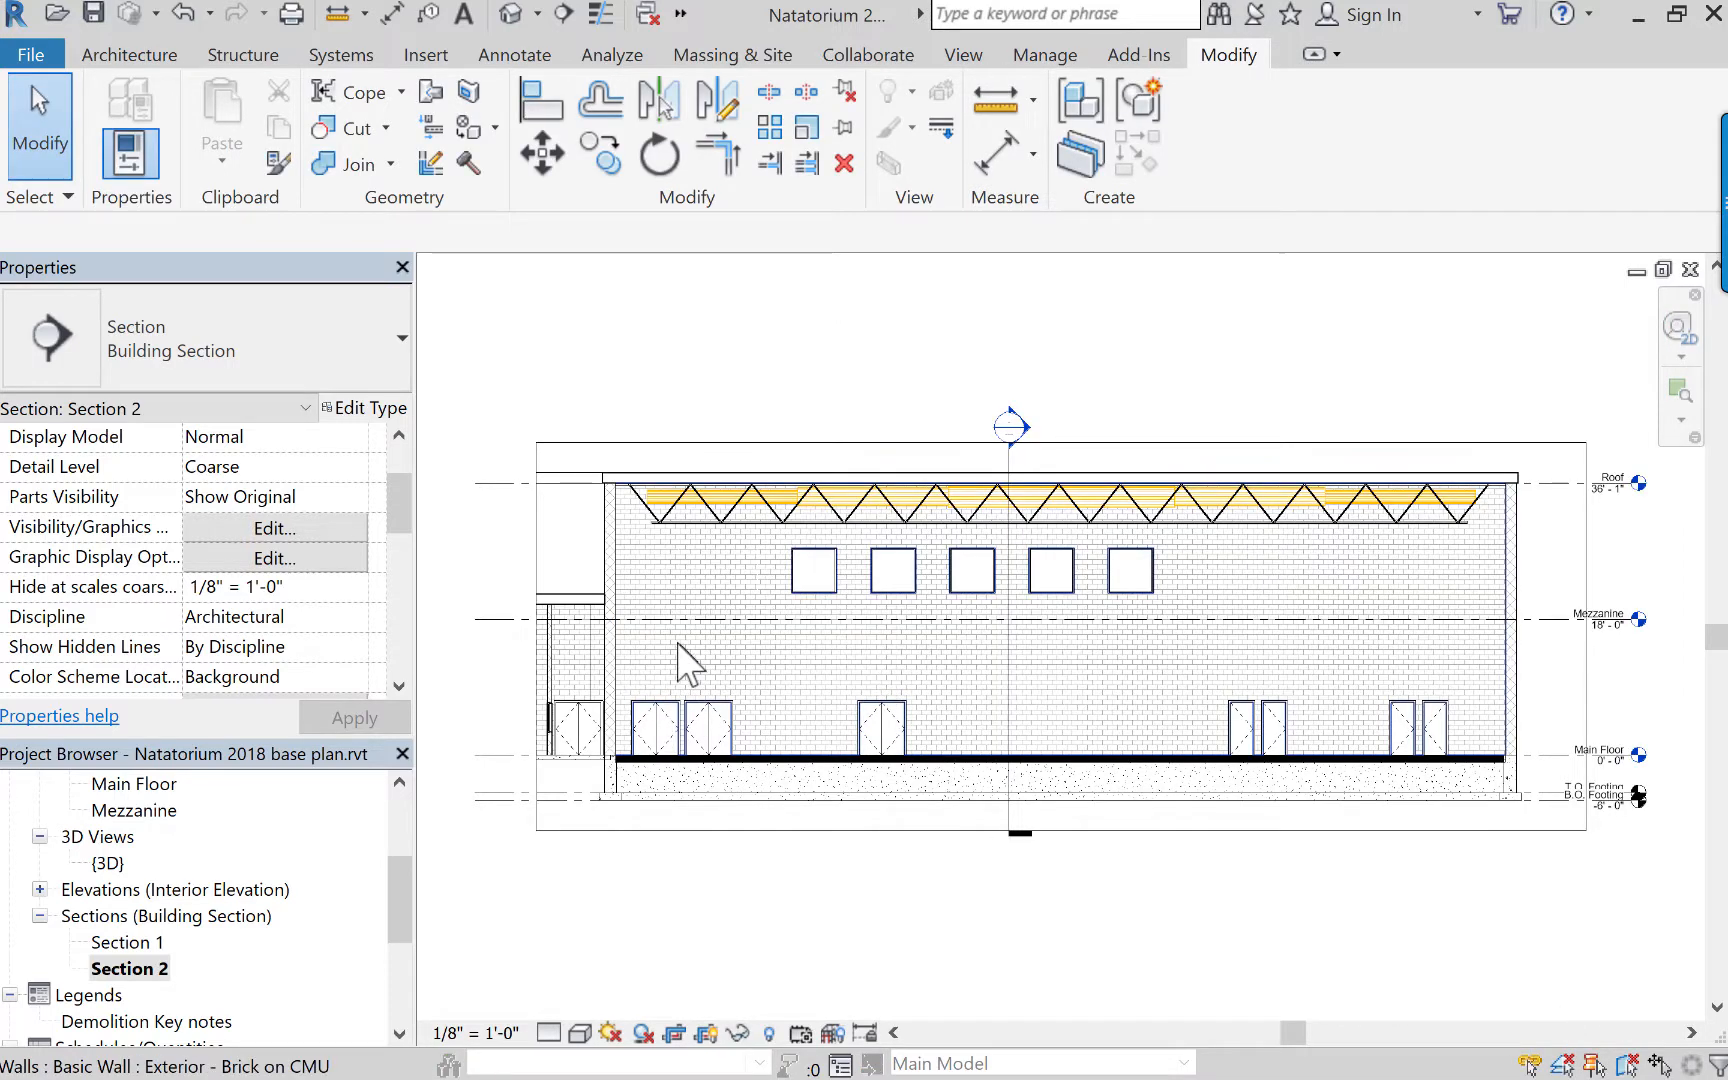
Start an in-place model component in the Ceilings category and name it "ceiling under me".
scroll(667, 663, "up", 5)
middle_click_drag(663, 663, 771, 683)
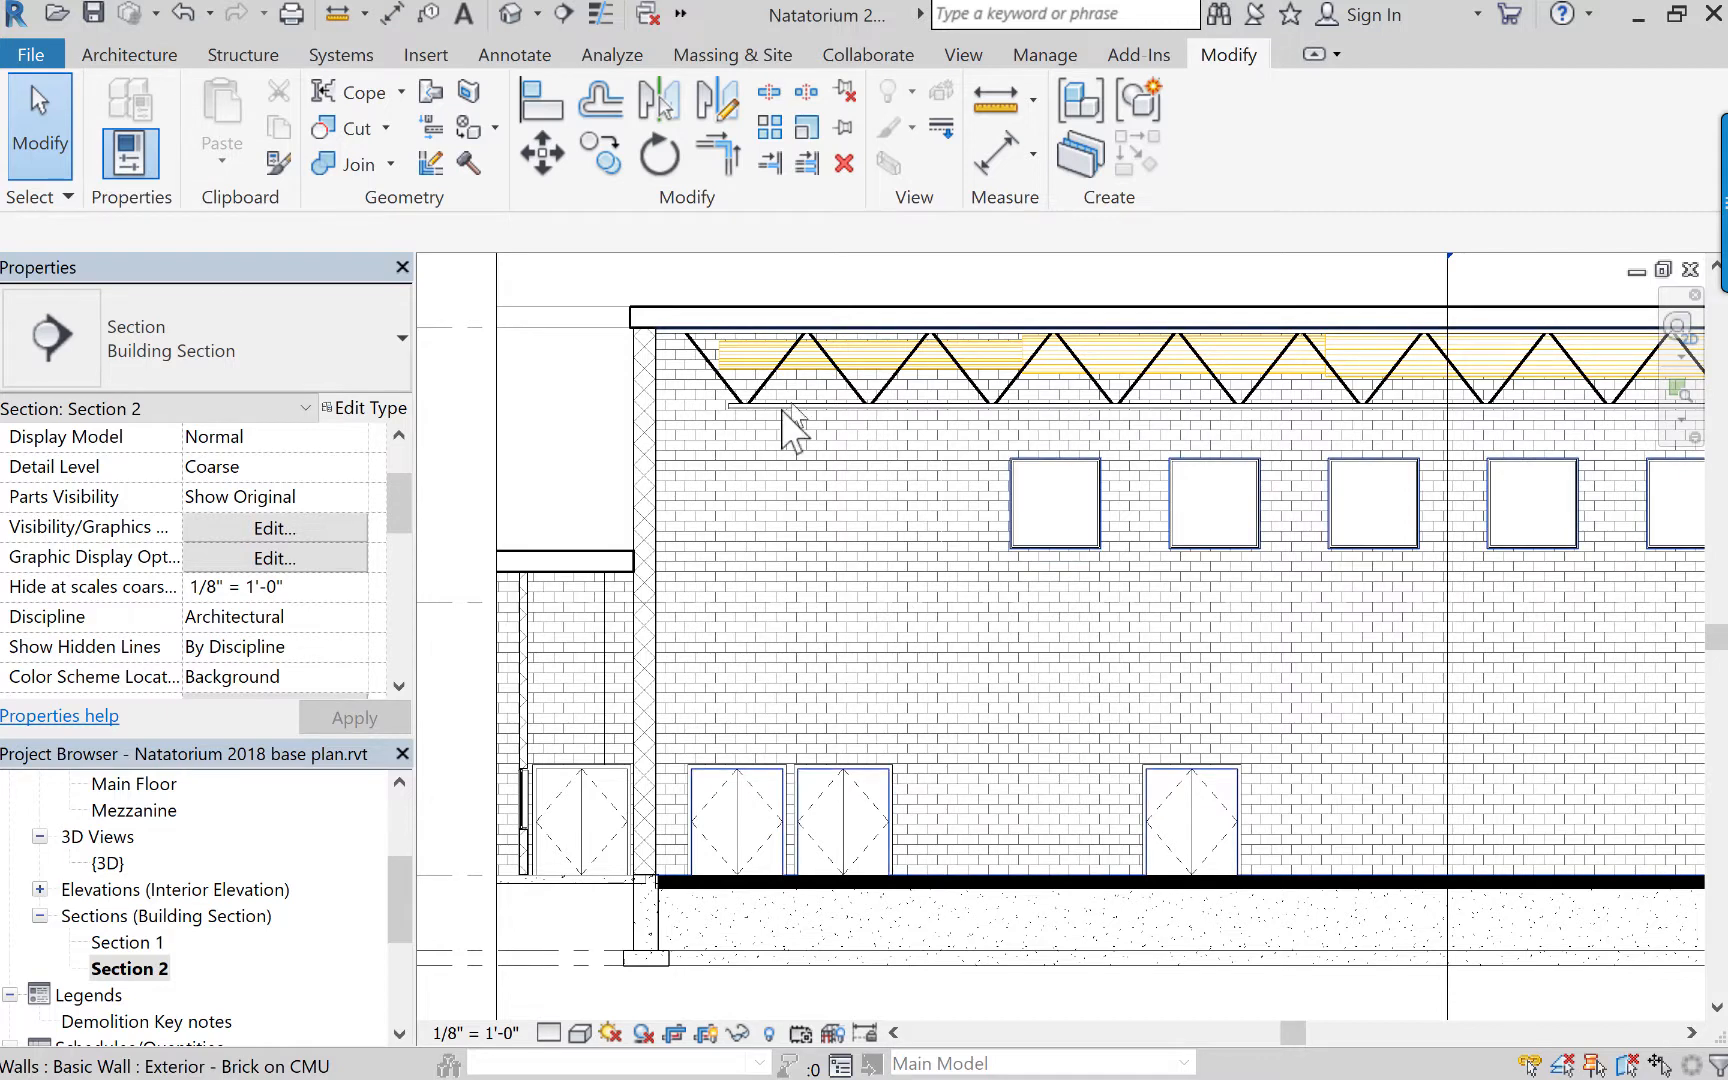
left_click(132, 58)
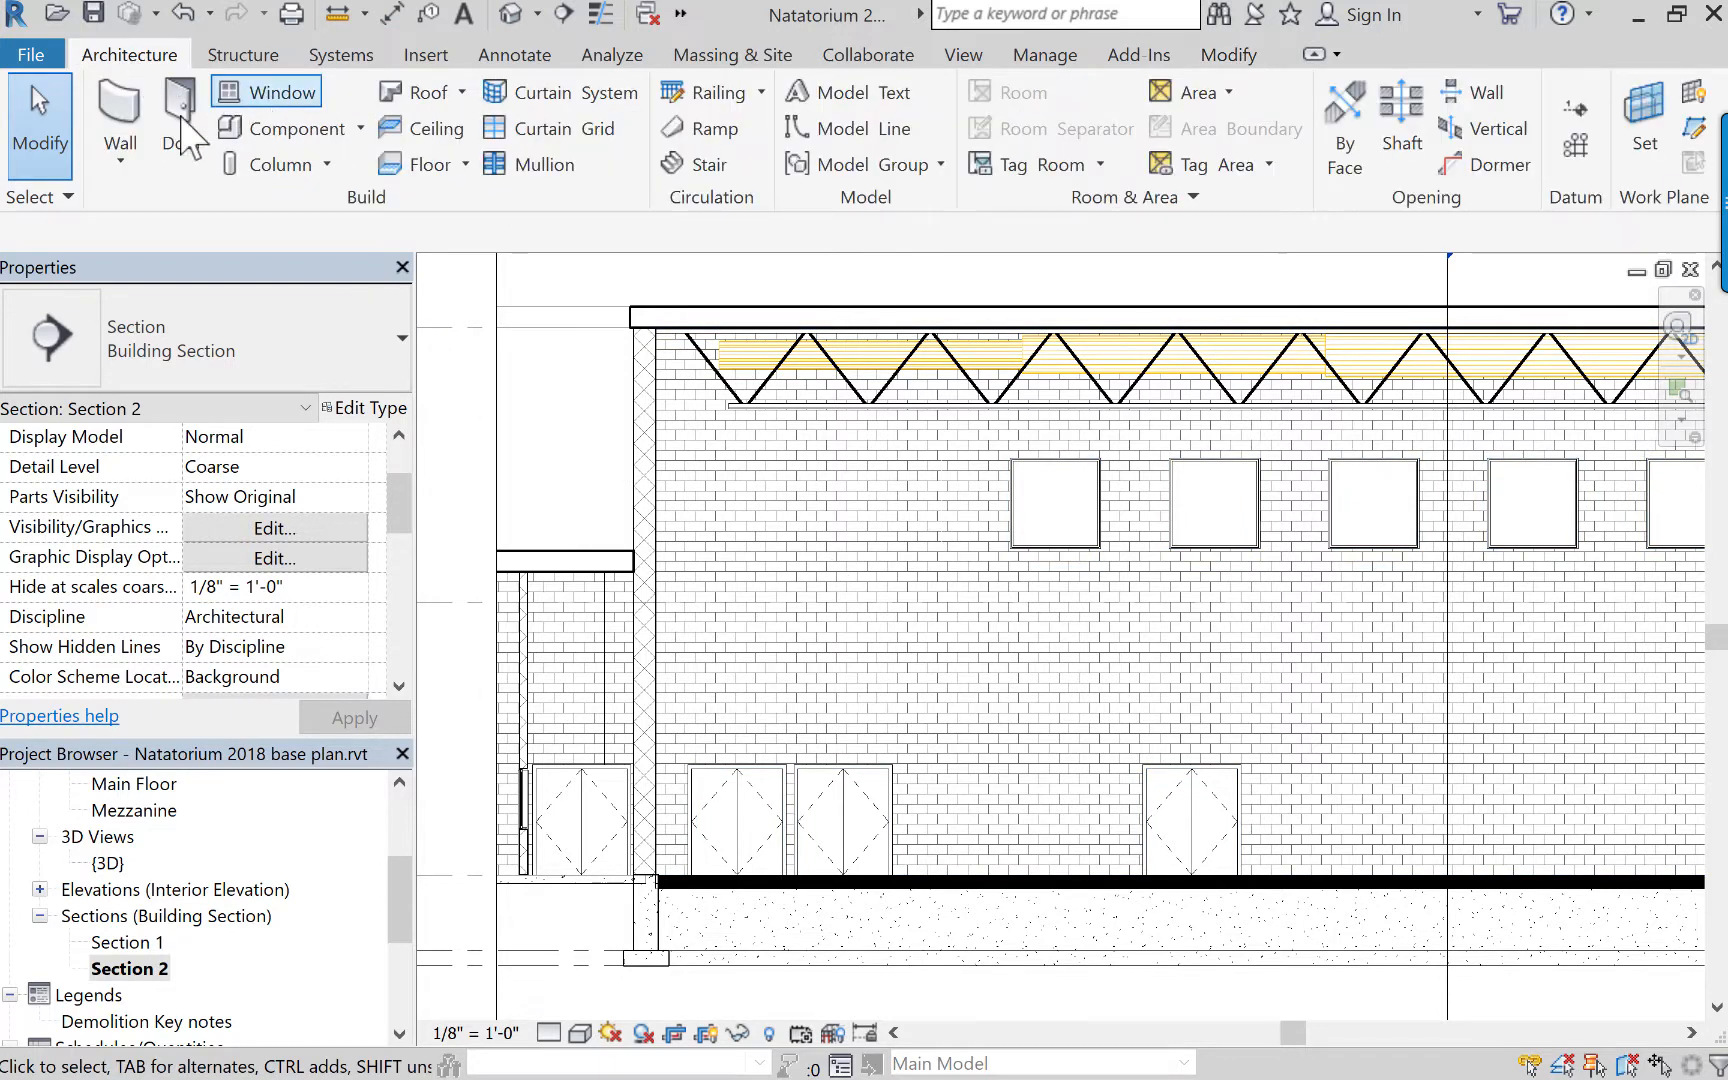
left_click(361, 129)
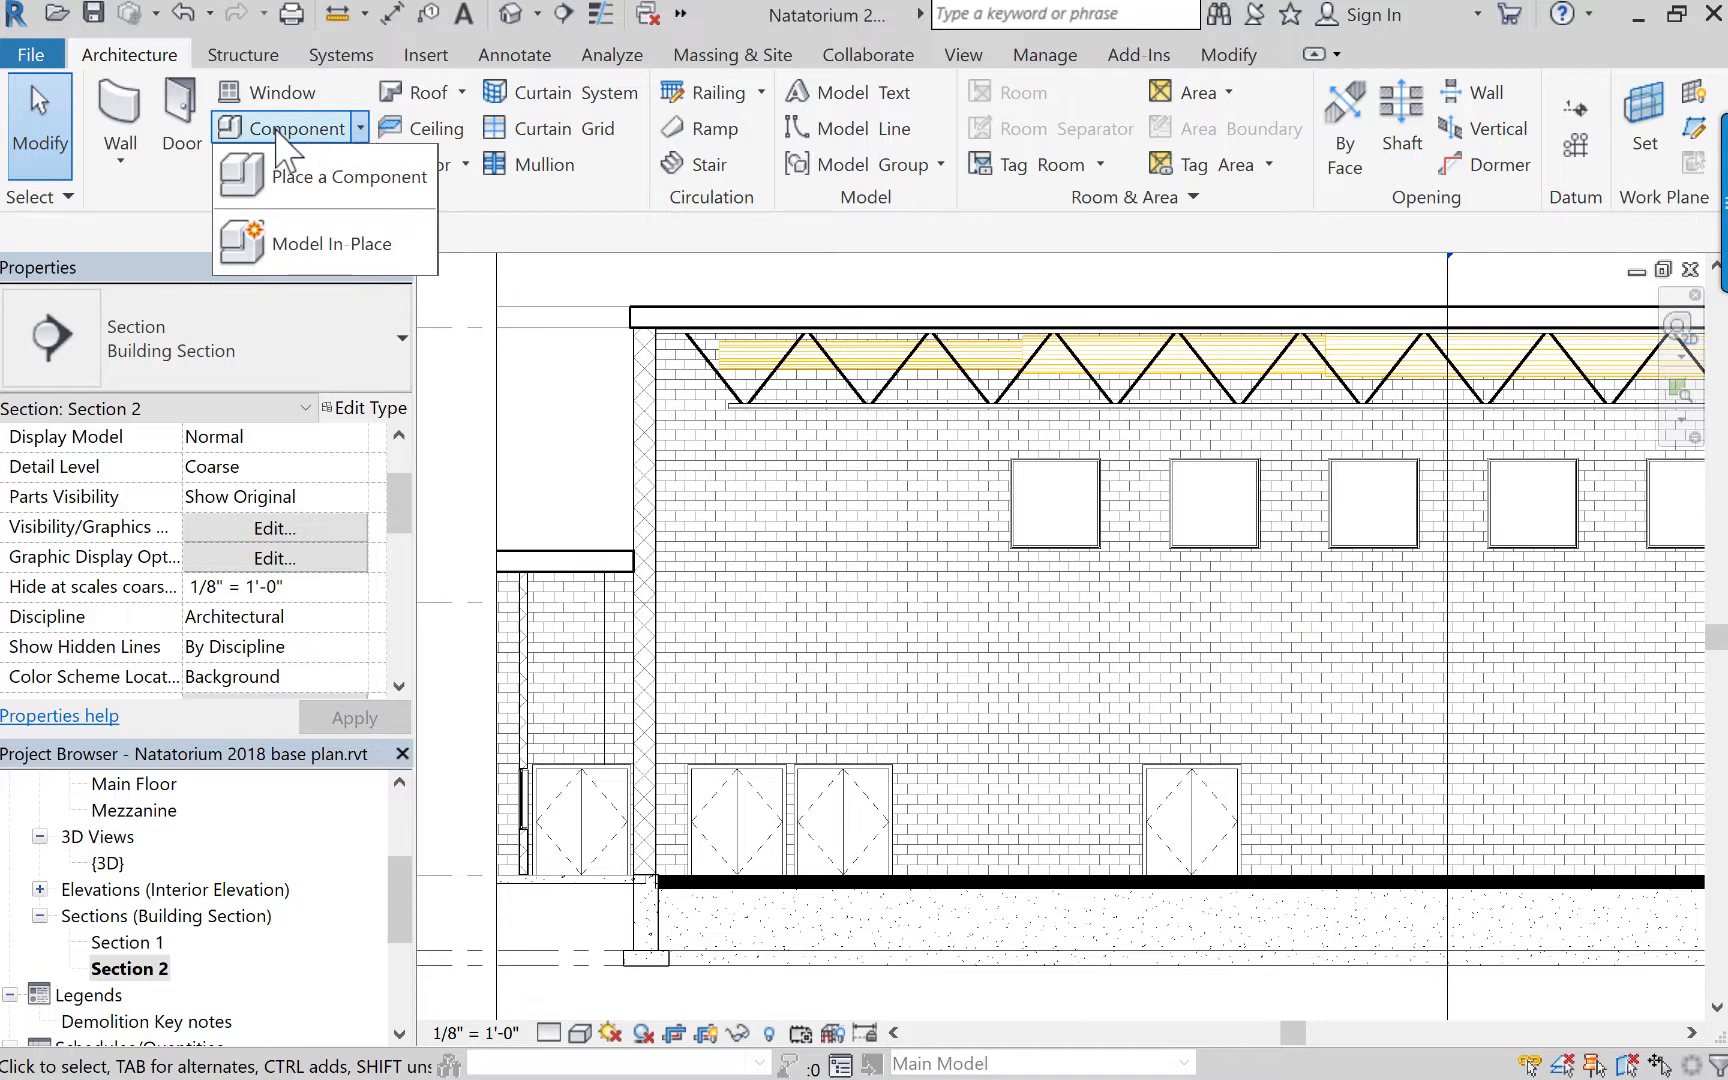
left_click(325, 246)
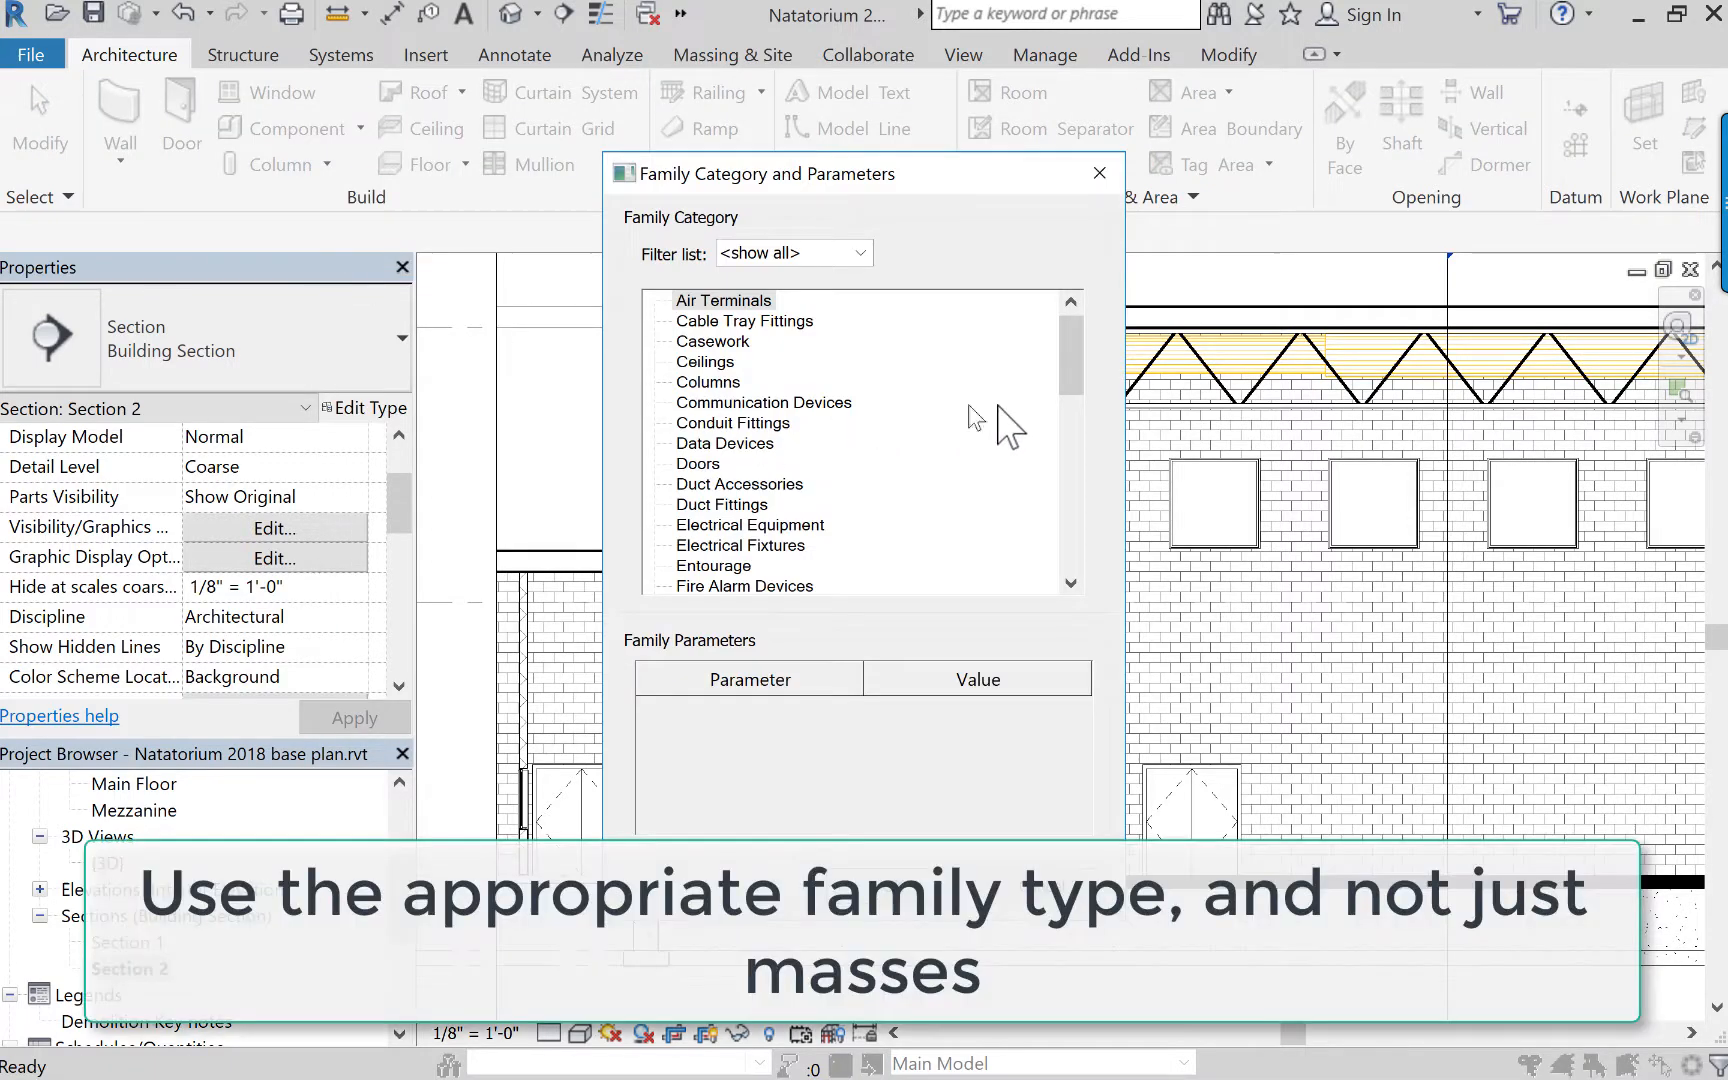
left_click_drag(1067, 360, 1070, 373)
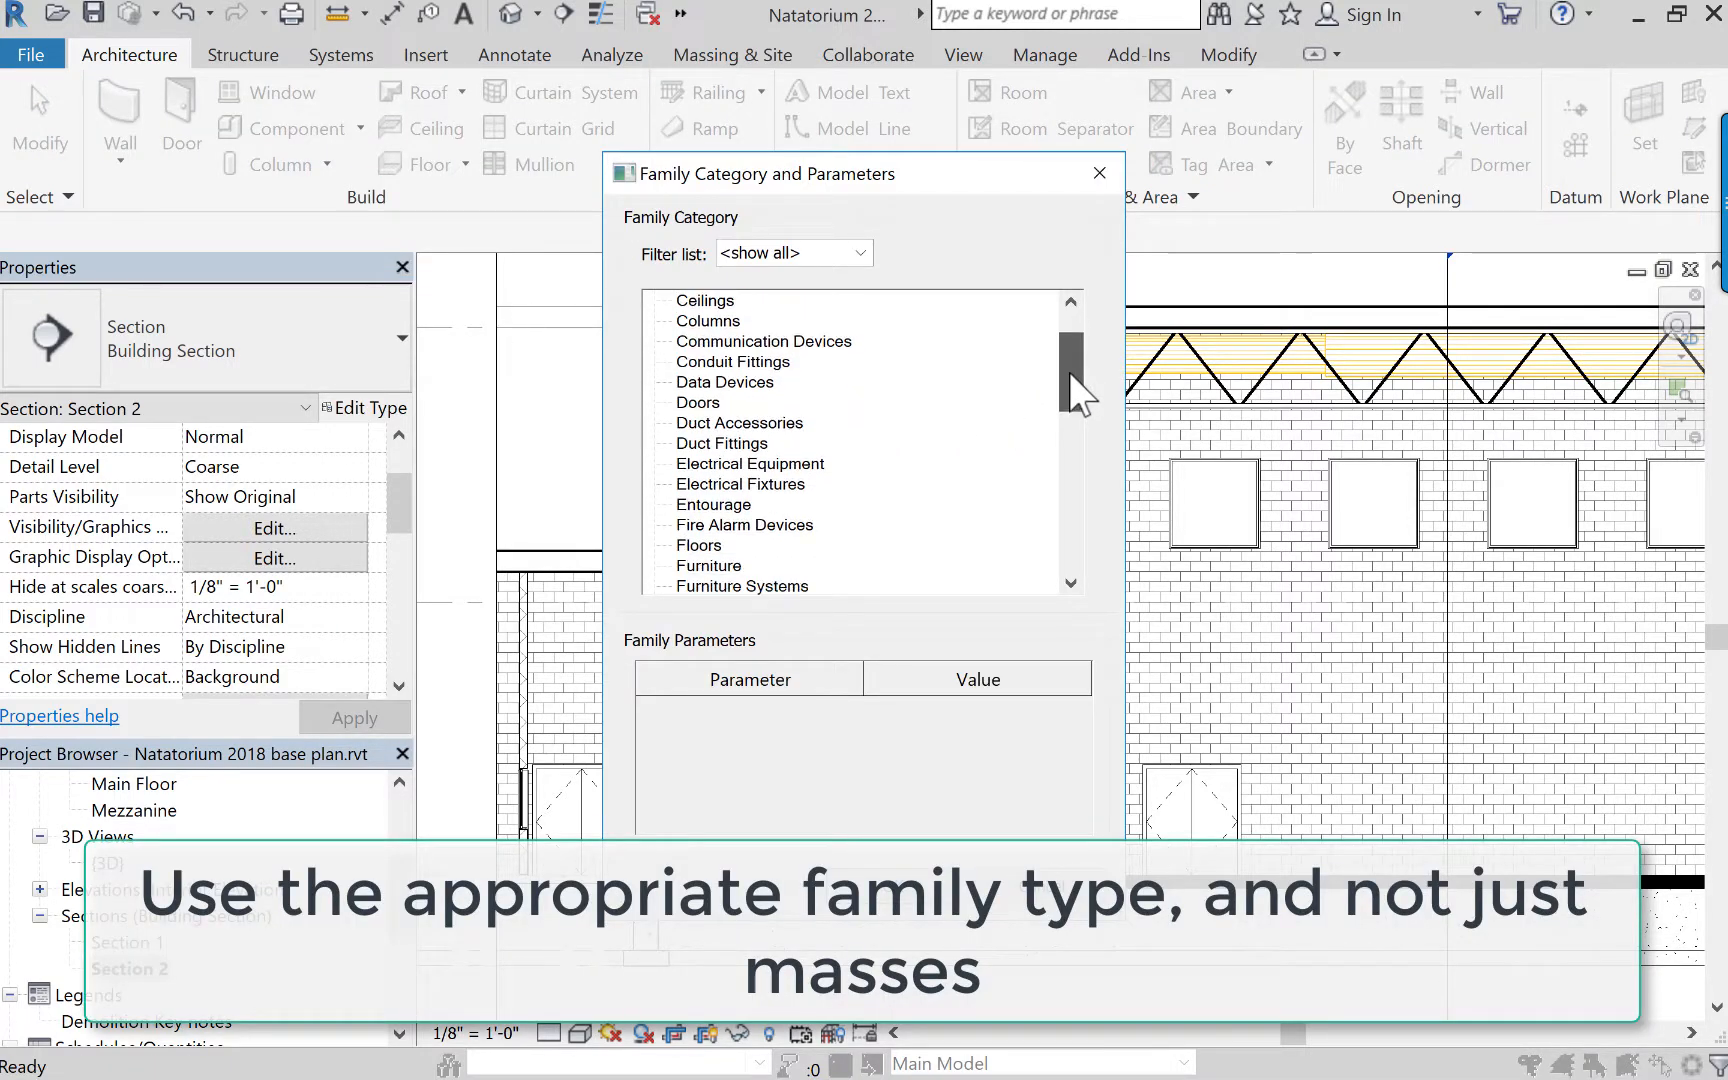
left_click(699, 302)
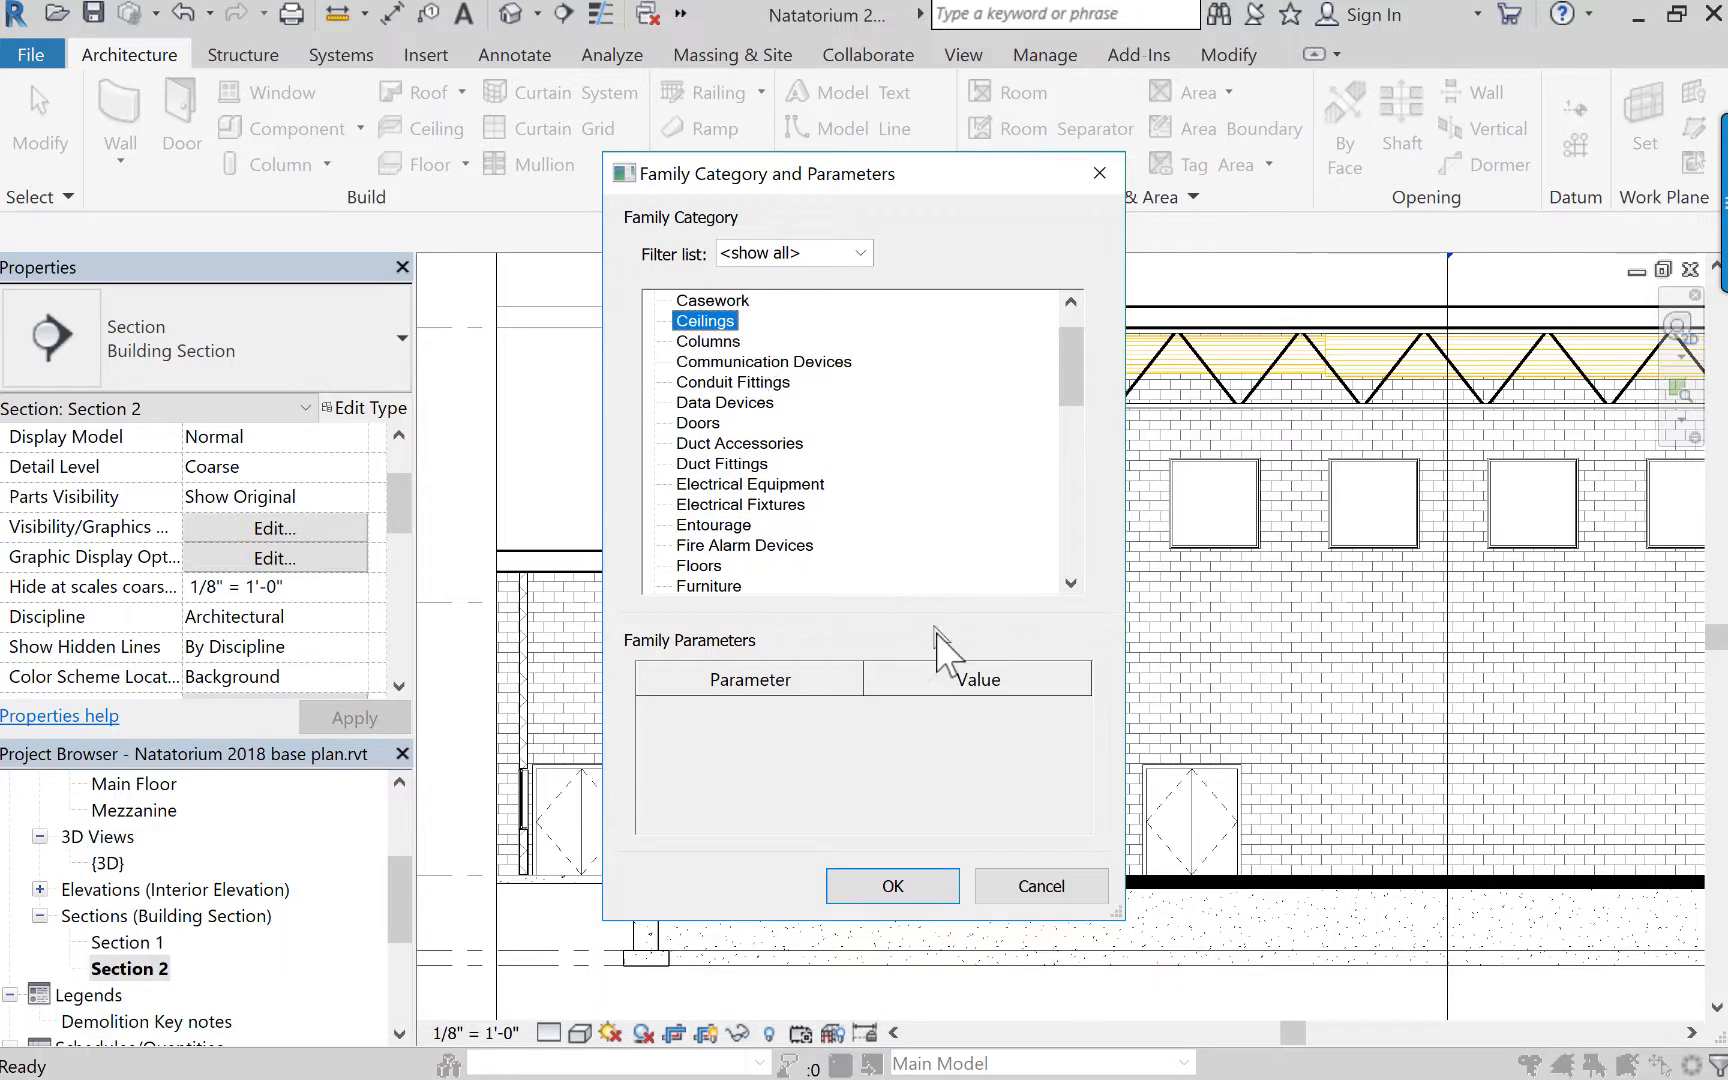
left_click(905, 884)
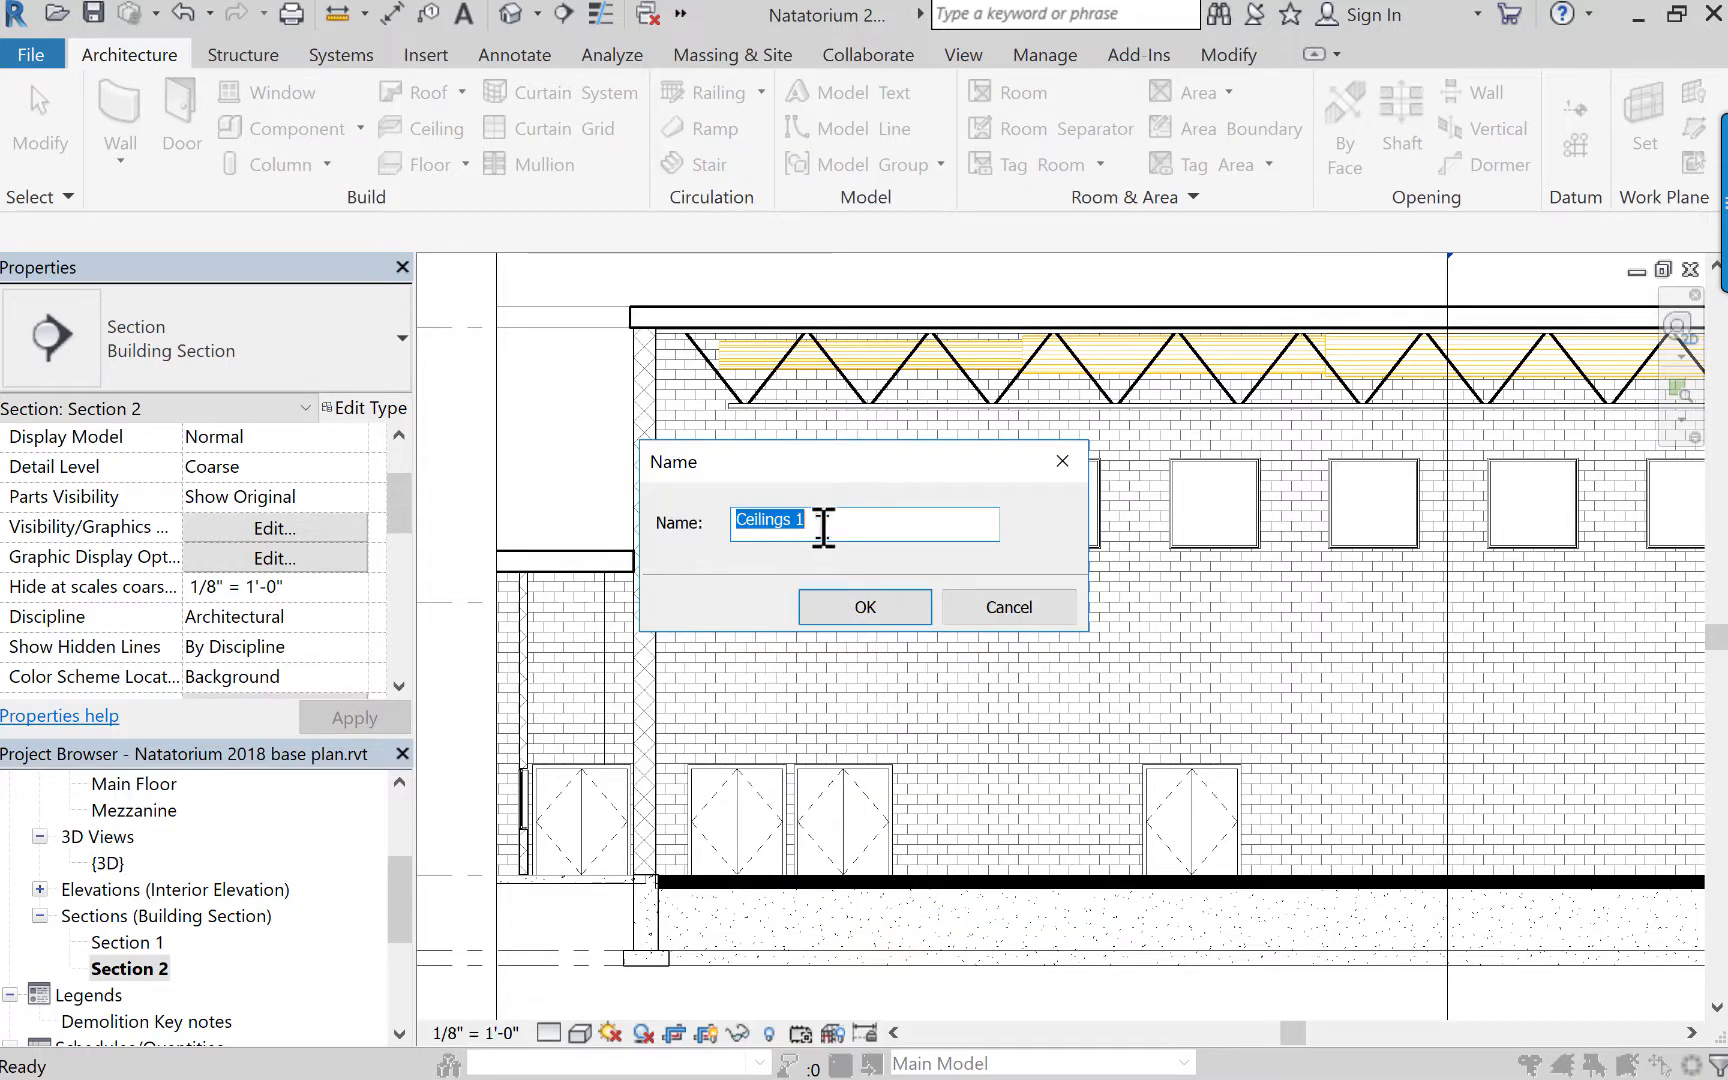
type("ceiling under mezz")
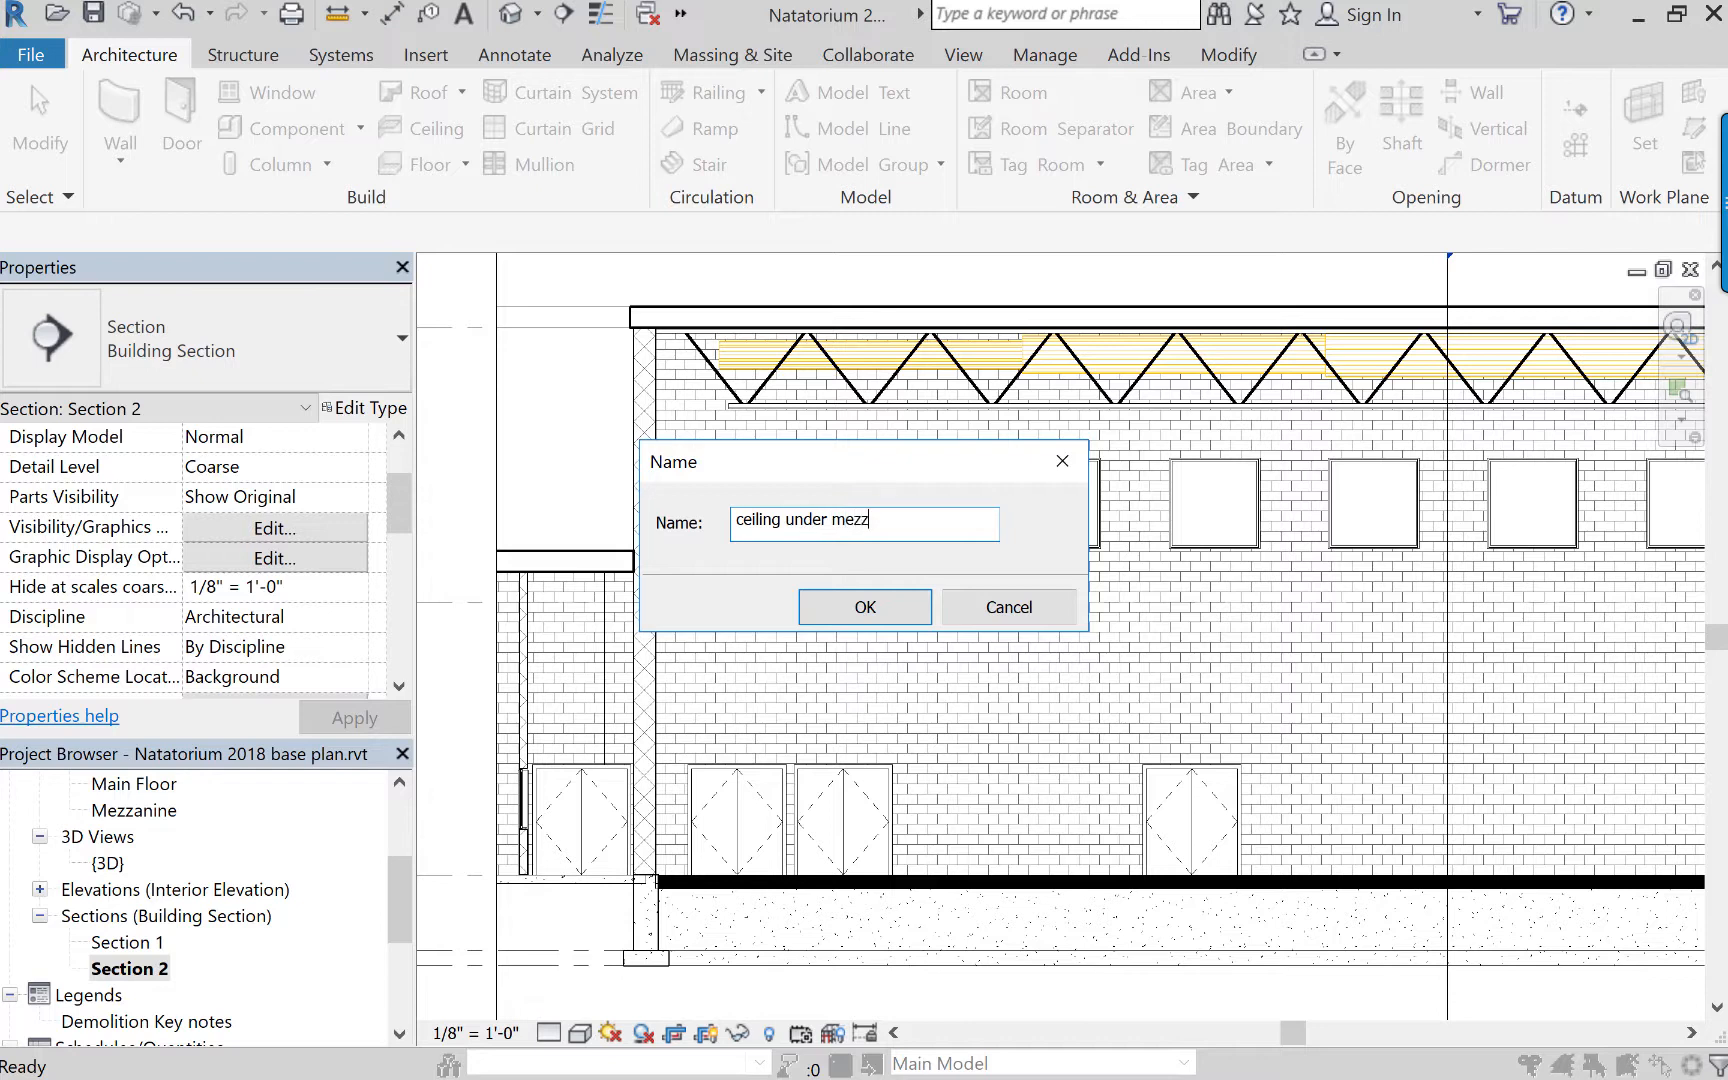
key("Return")
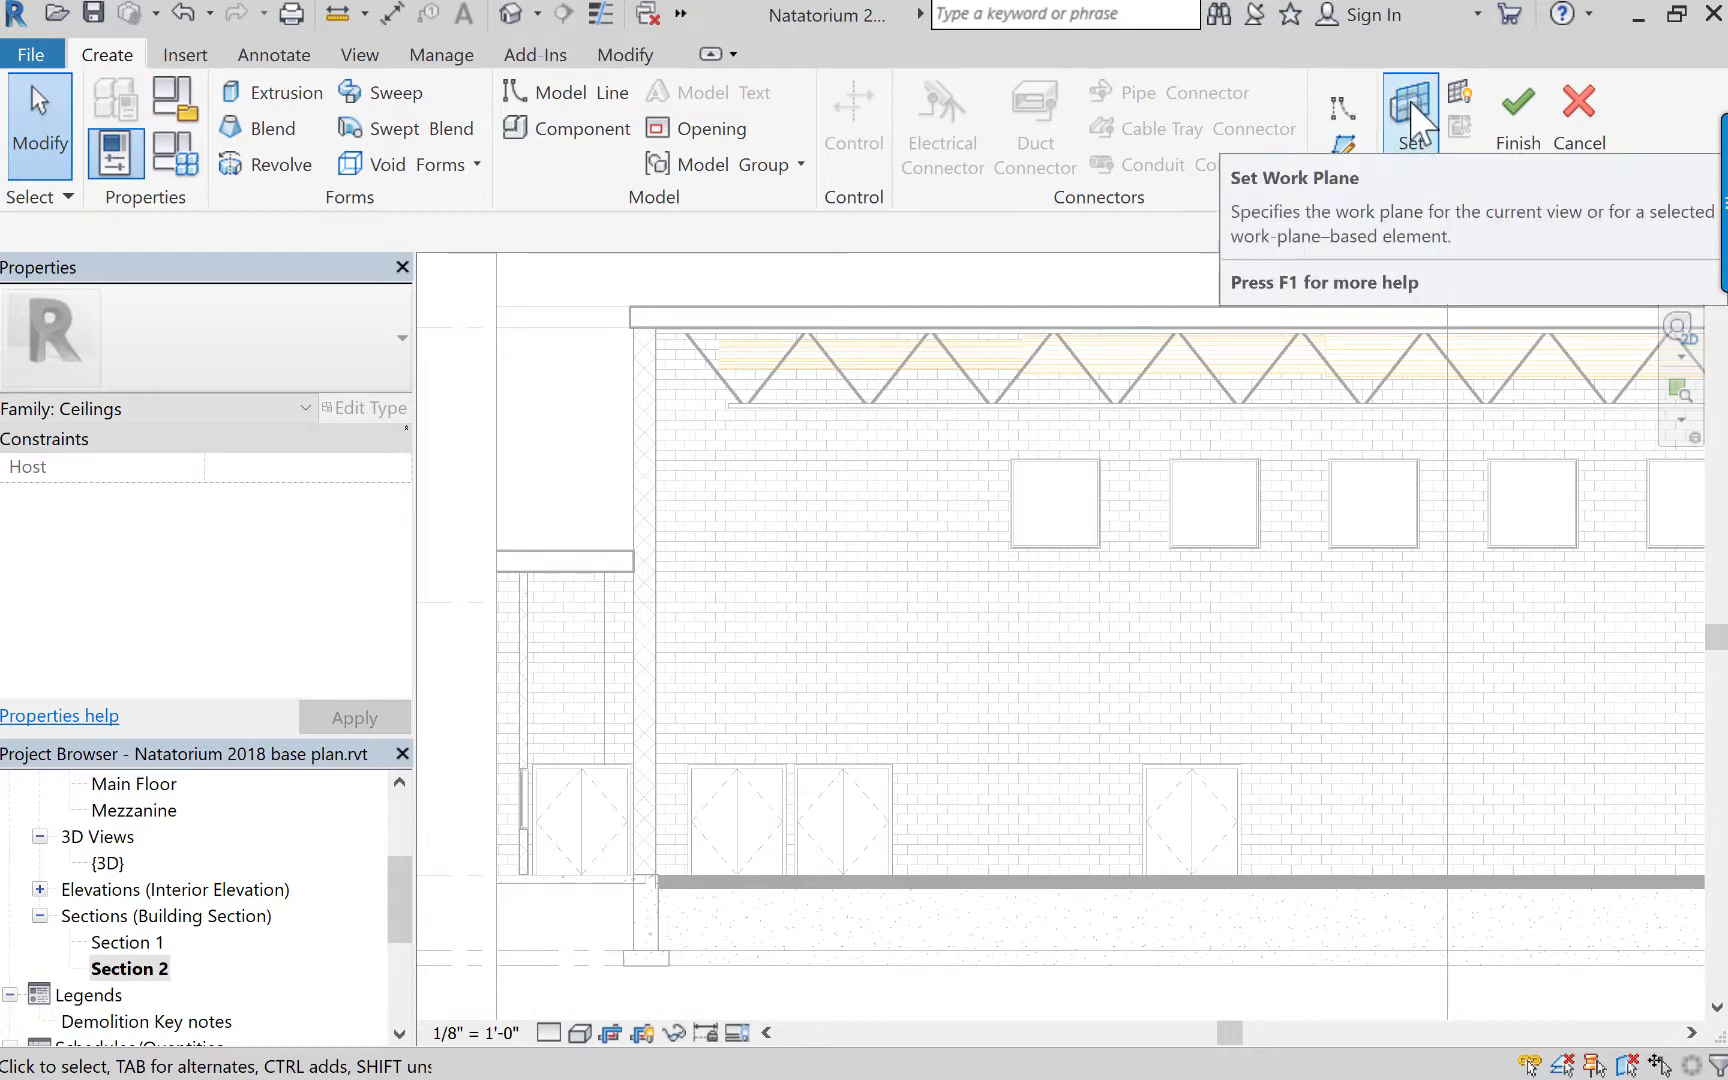
Set the work plane by picking the face of the brick wall seen beyond in Section 2.
left_click(1412, 118)
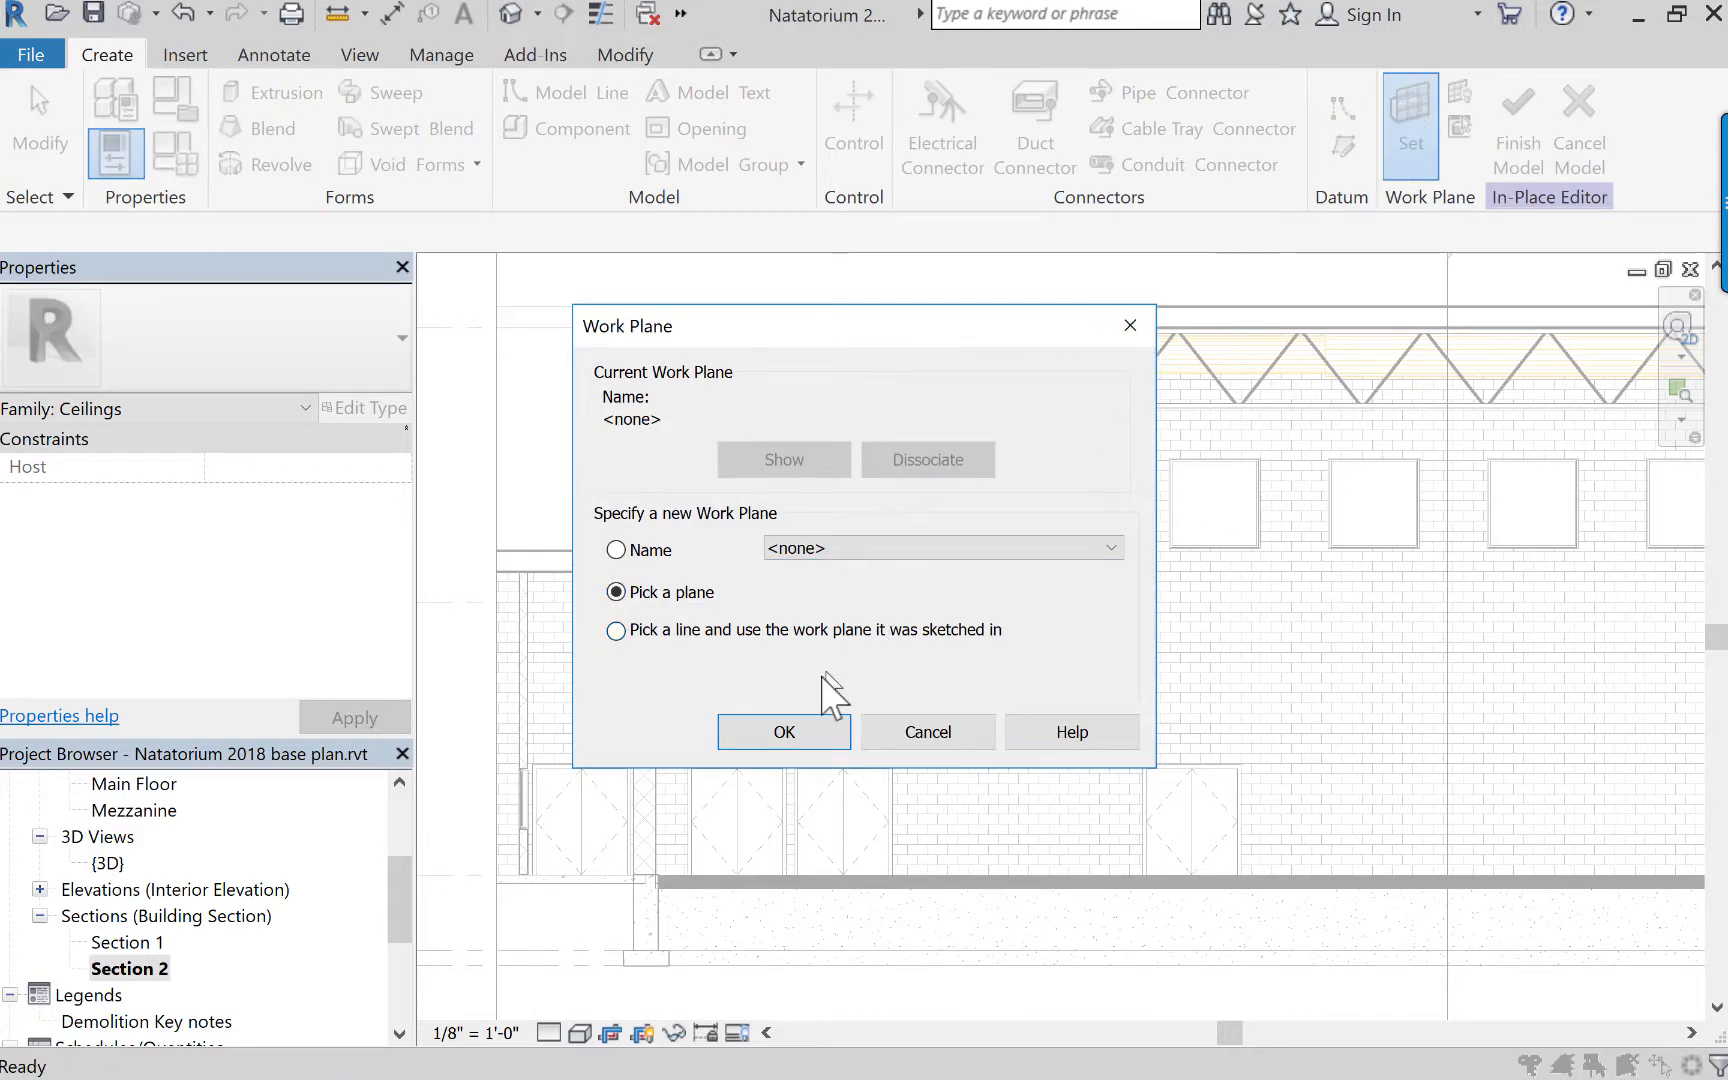
left_click(789, 735)
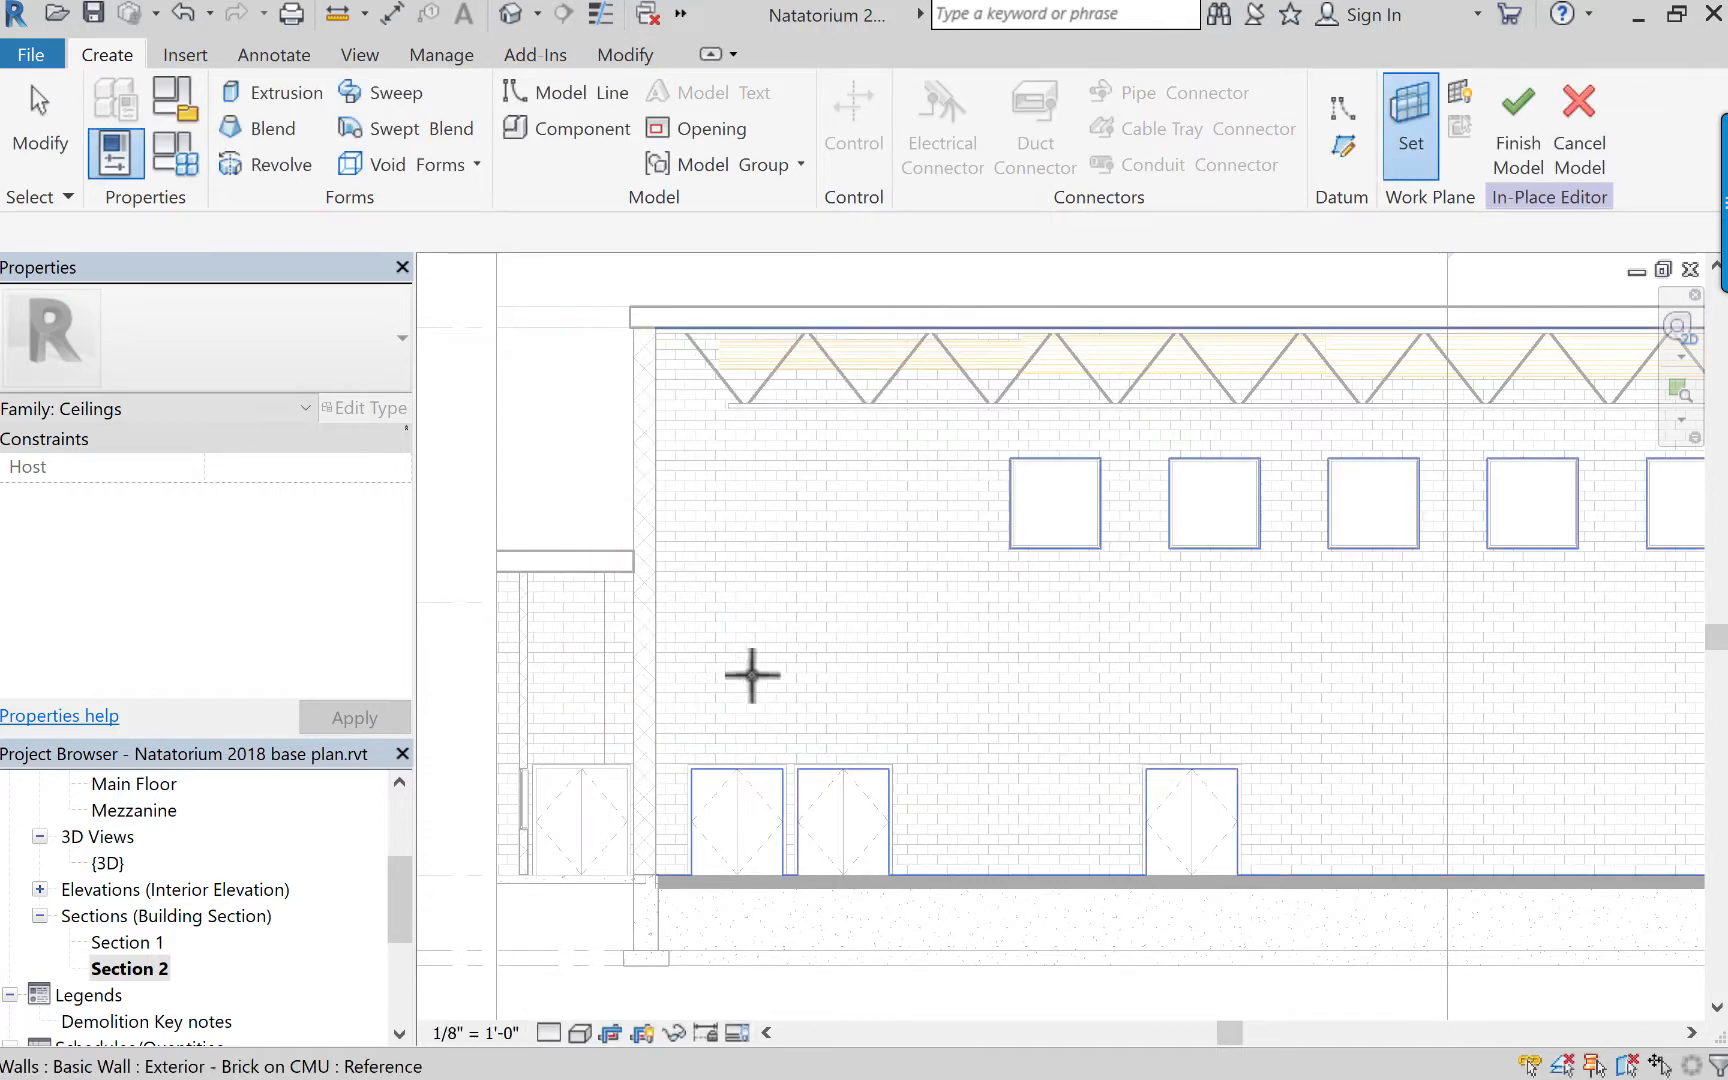
left_click(662, 346)
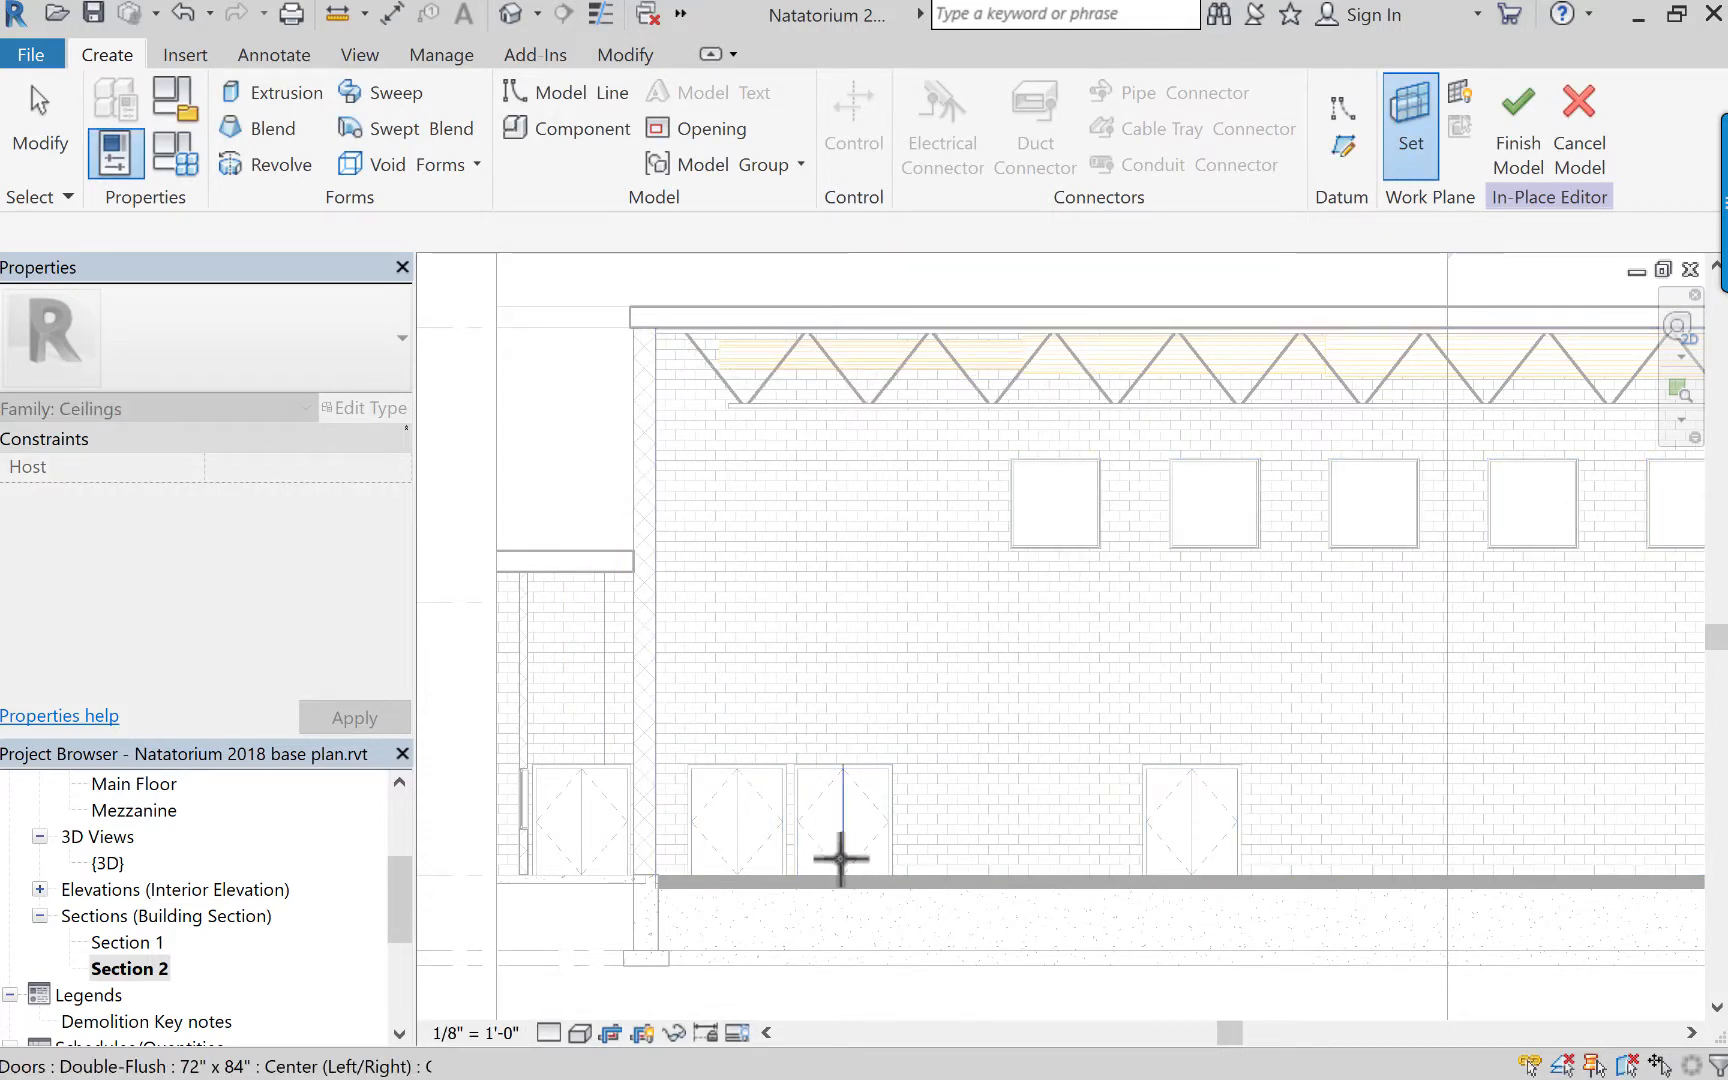
left_click(679, 740)
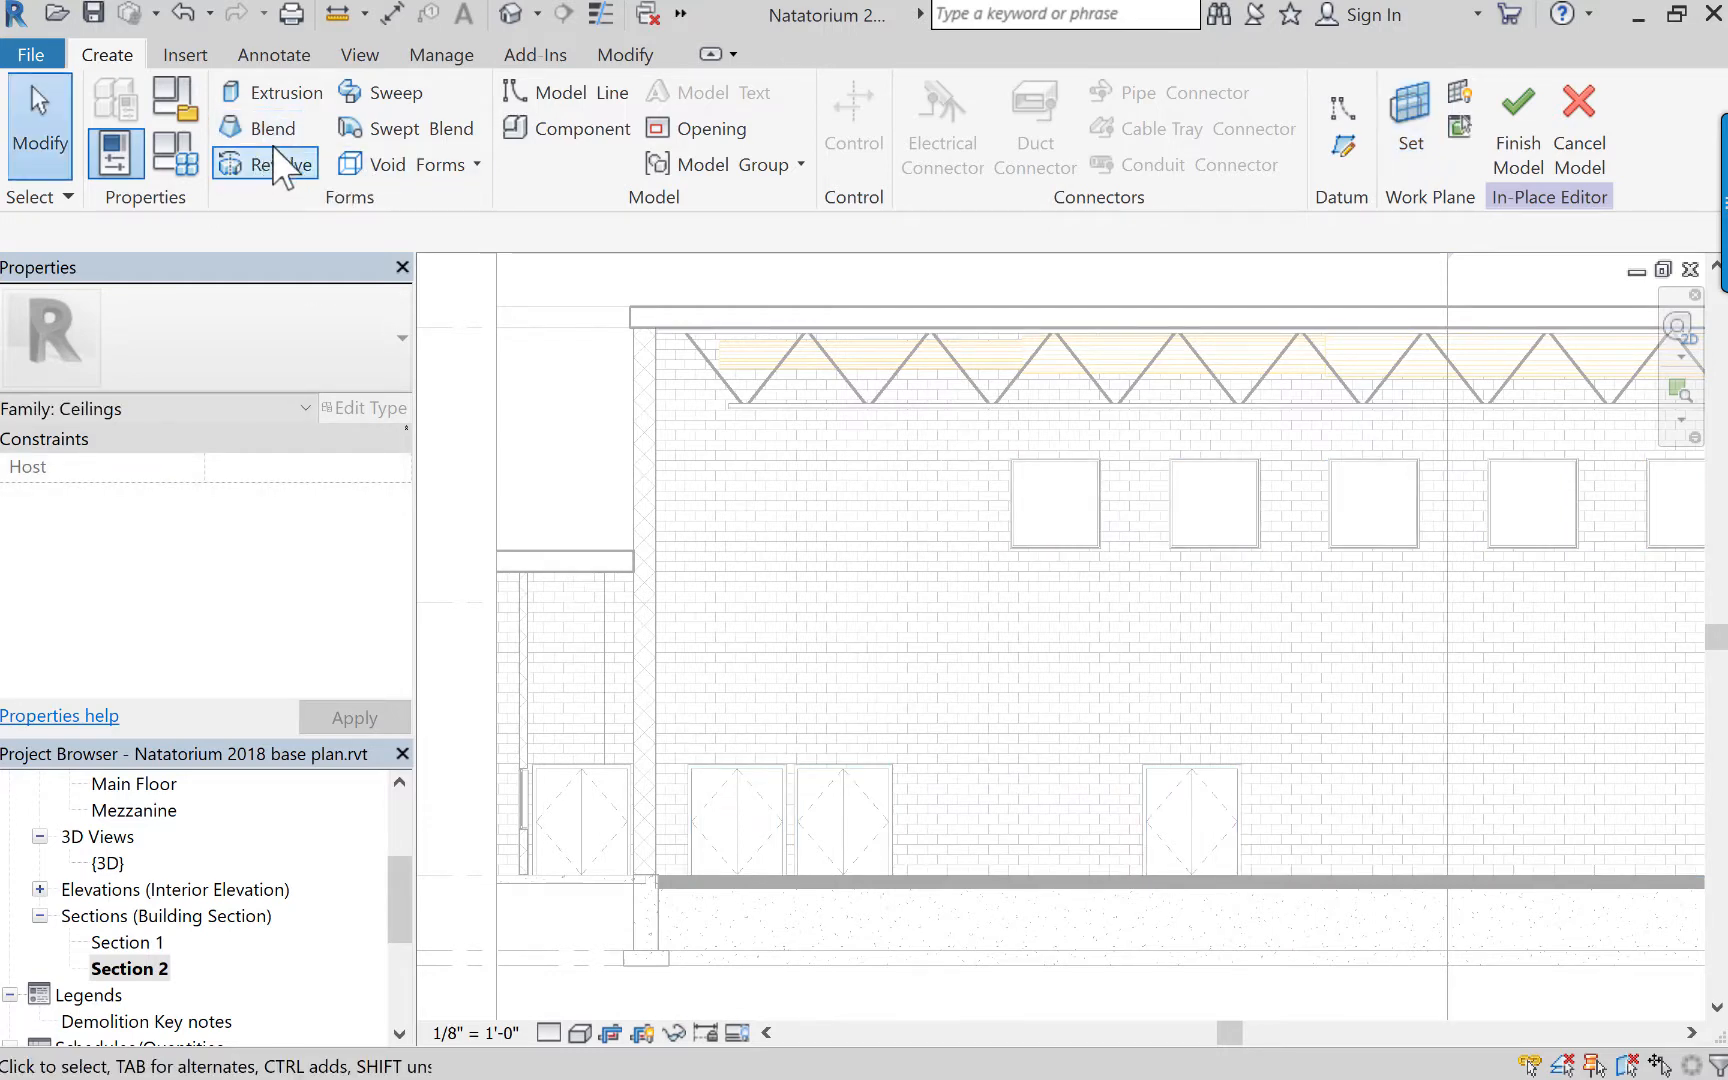
Start an extrusion on the wall's work plane and set its Extrusion End to 80' 0".
left_click(275, 92)
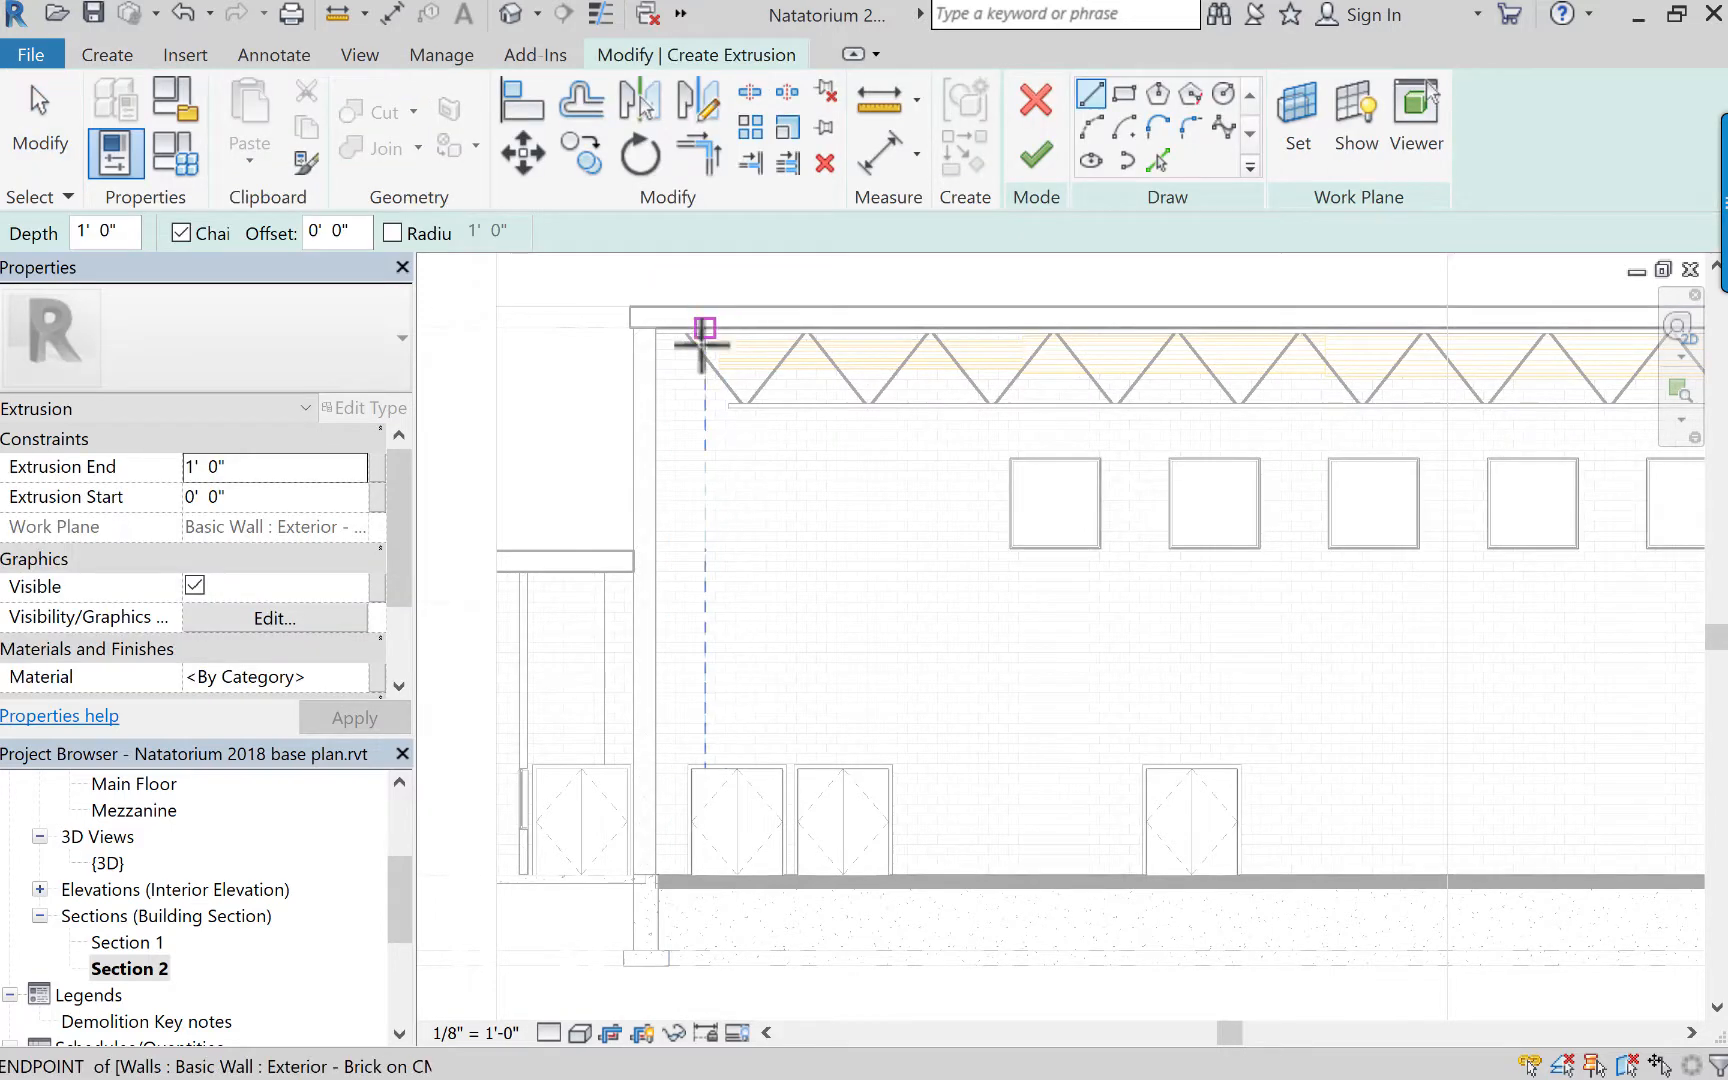
left_click(193, 465)
left_click_drag(195, 467, 184, 465)
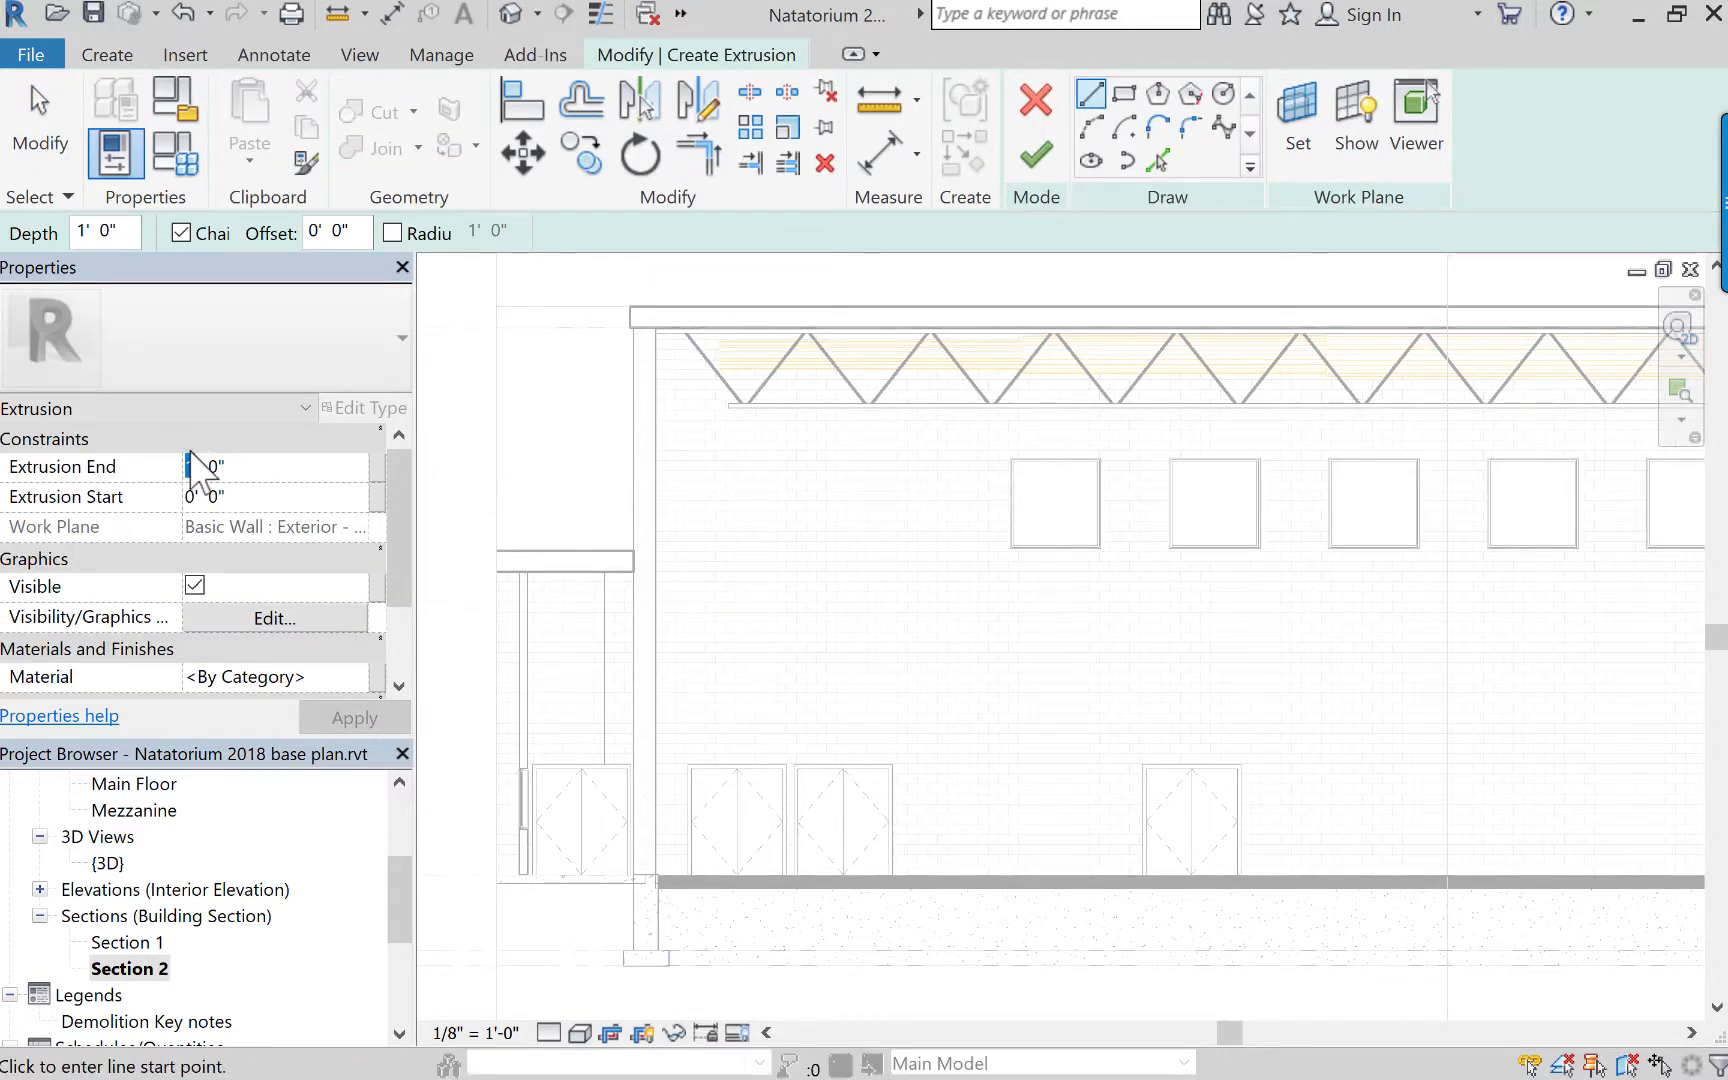
type("80")
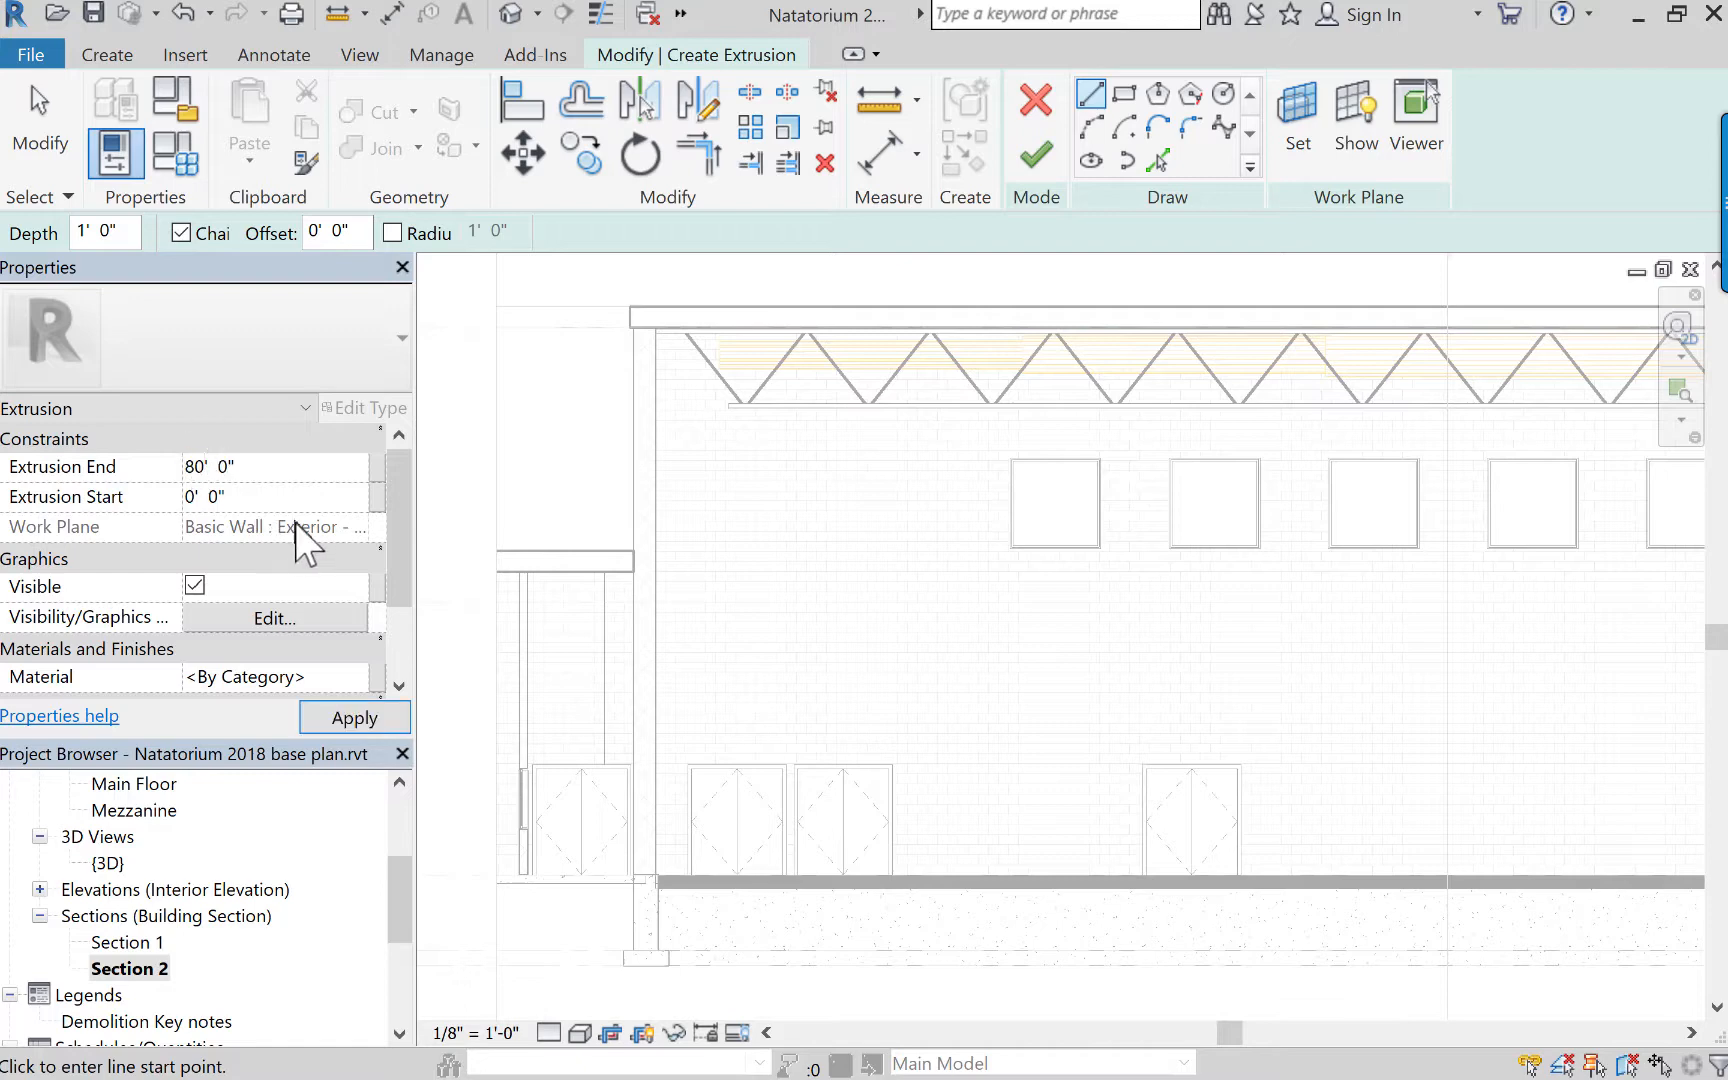
left_click(352, 717)
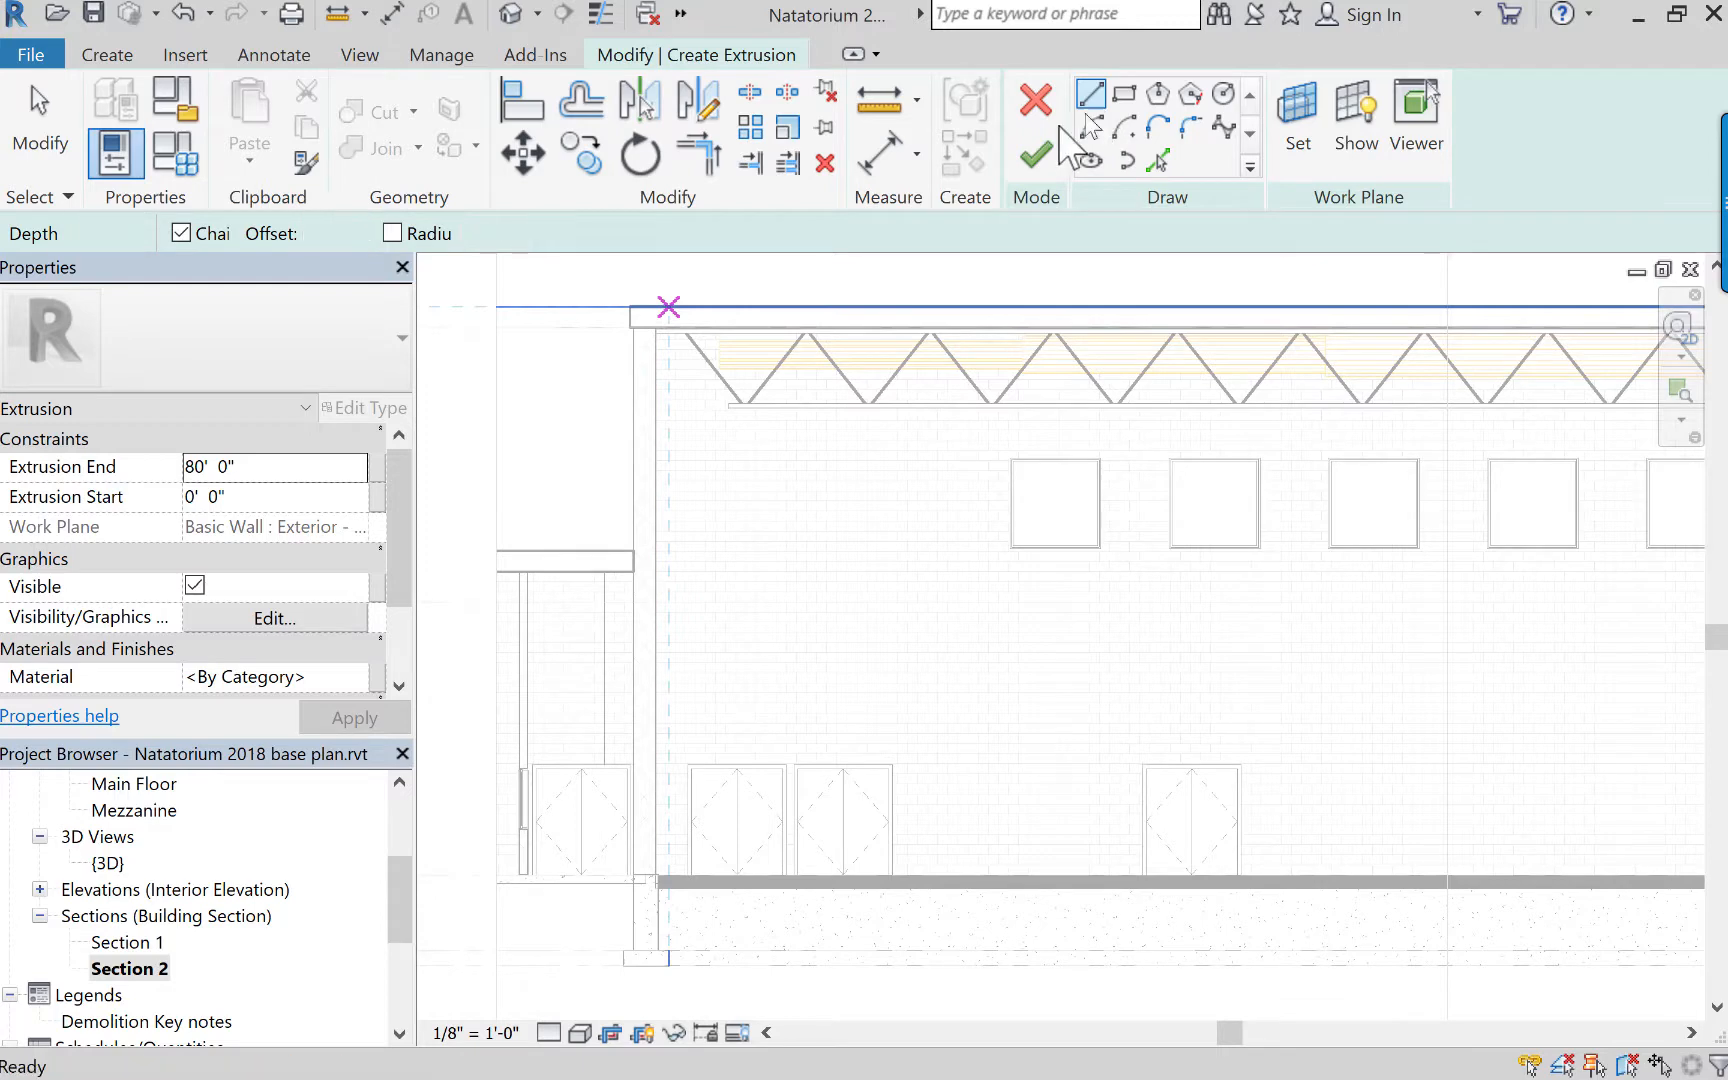
Sketch a closed bent ceiling profile with a flat middle and two 45° sloping legs above the two leftmost pool-side double doors, and finish the extrusion.
left_click(685, 663)
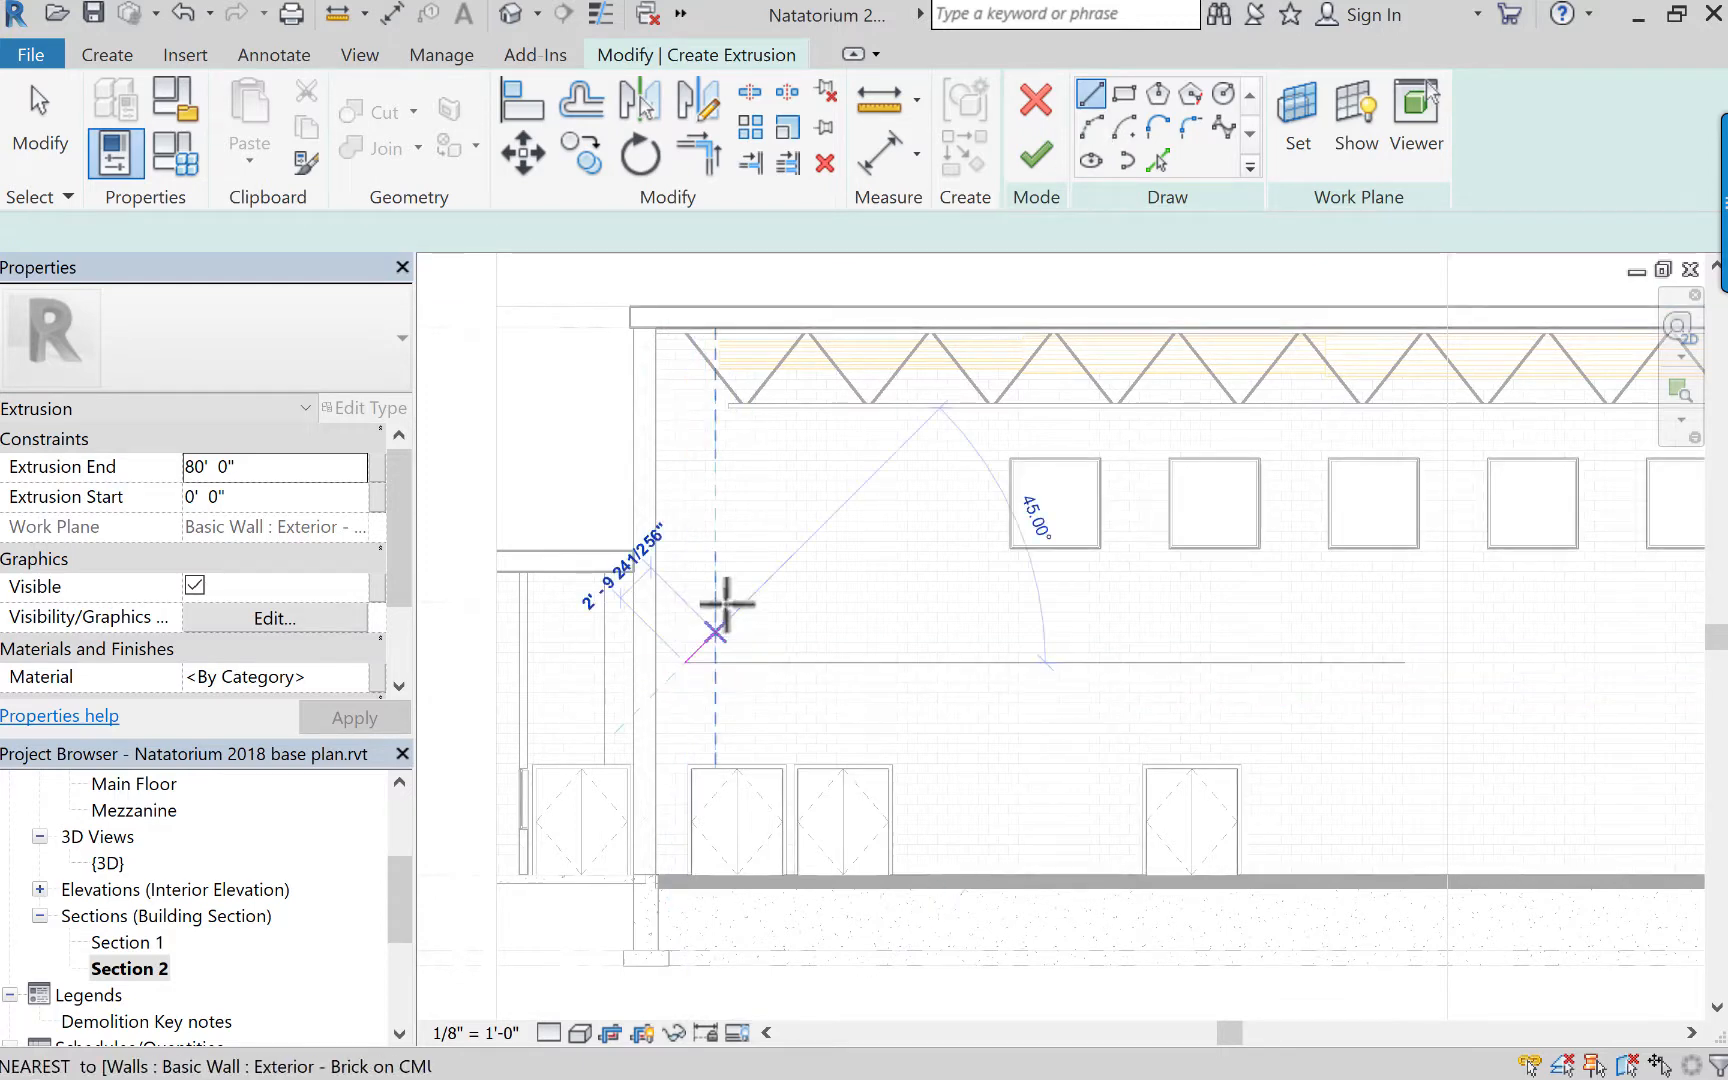
left_click(756, 592)
left_click(862, 592)
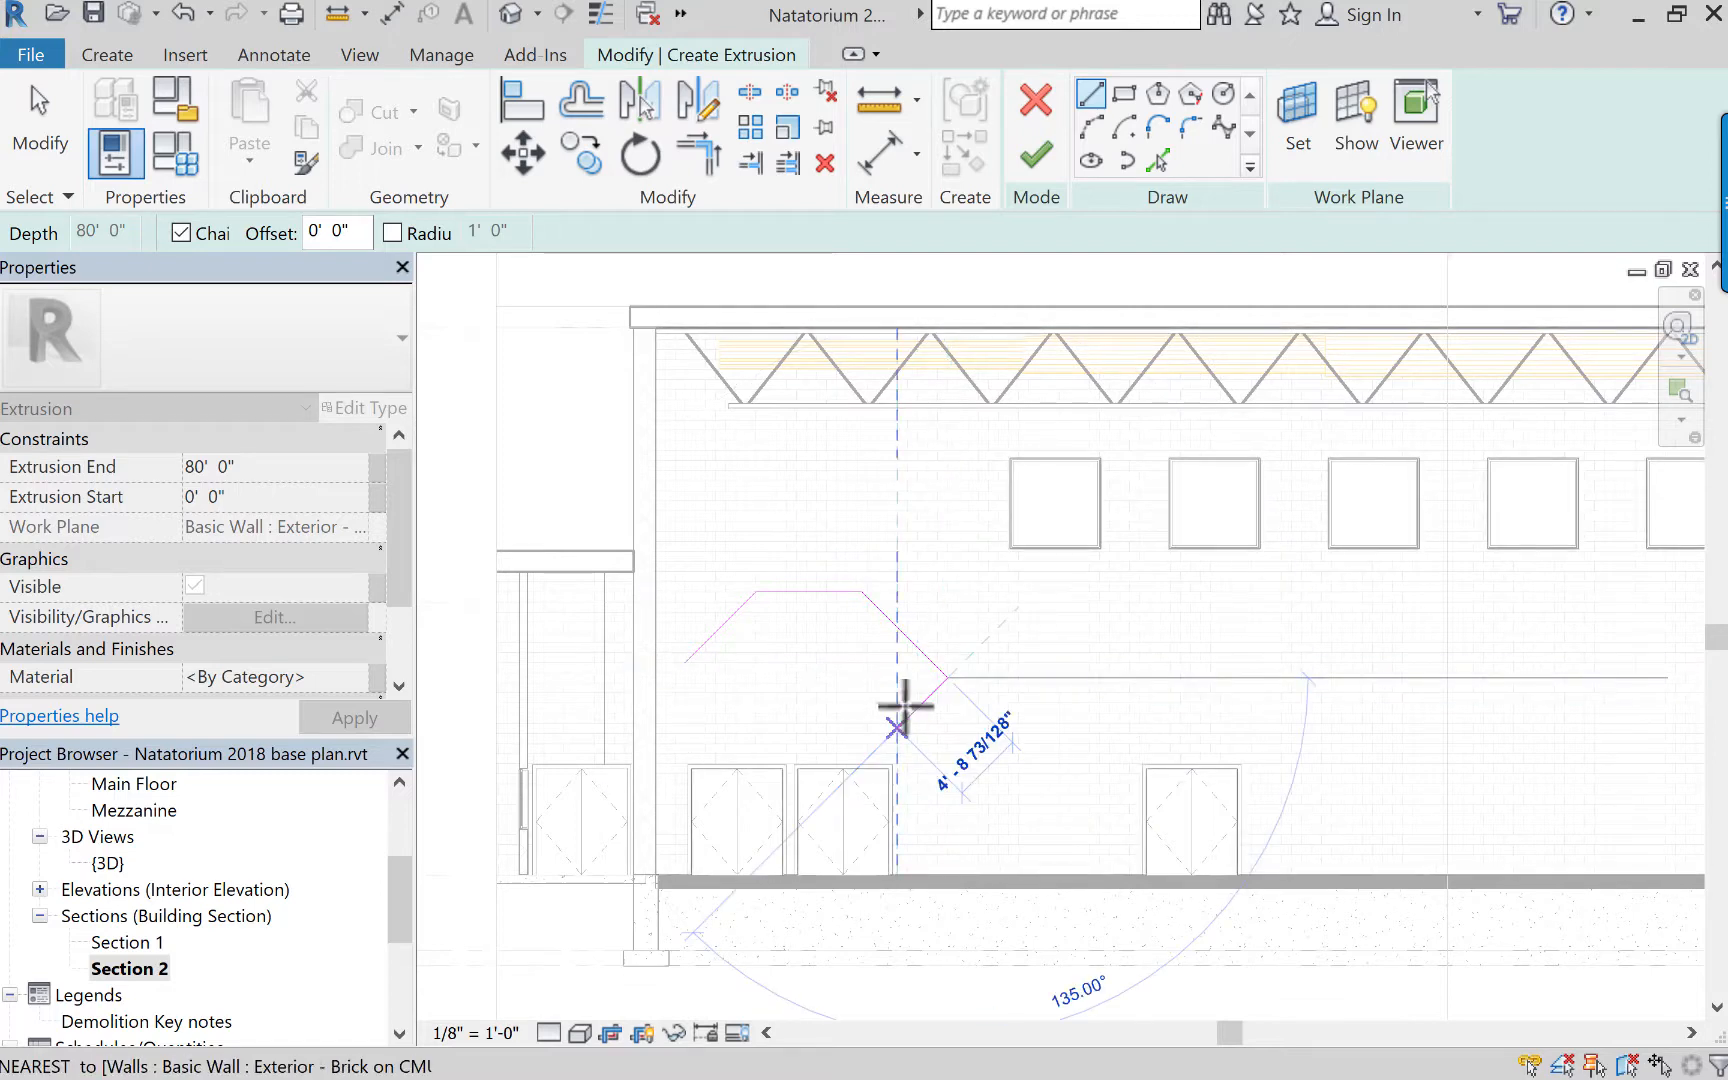
left_click(921, 703)
left_click(847, 629)
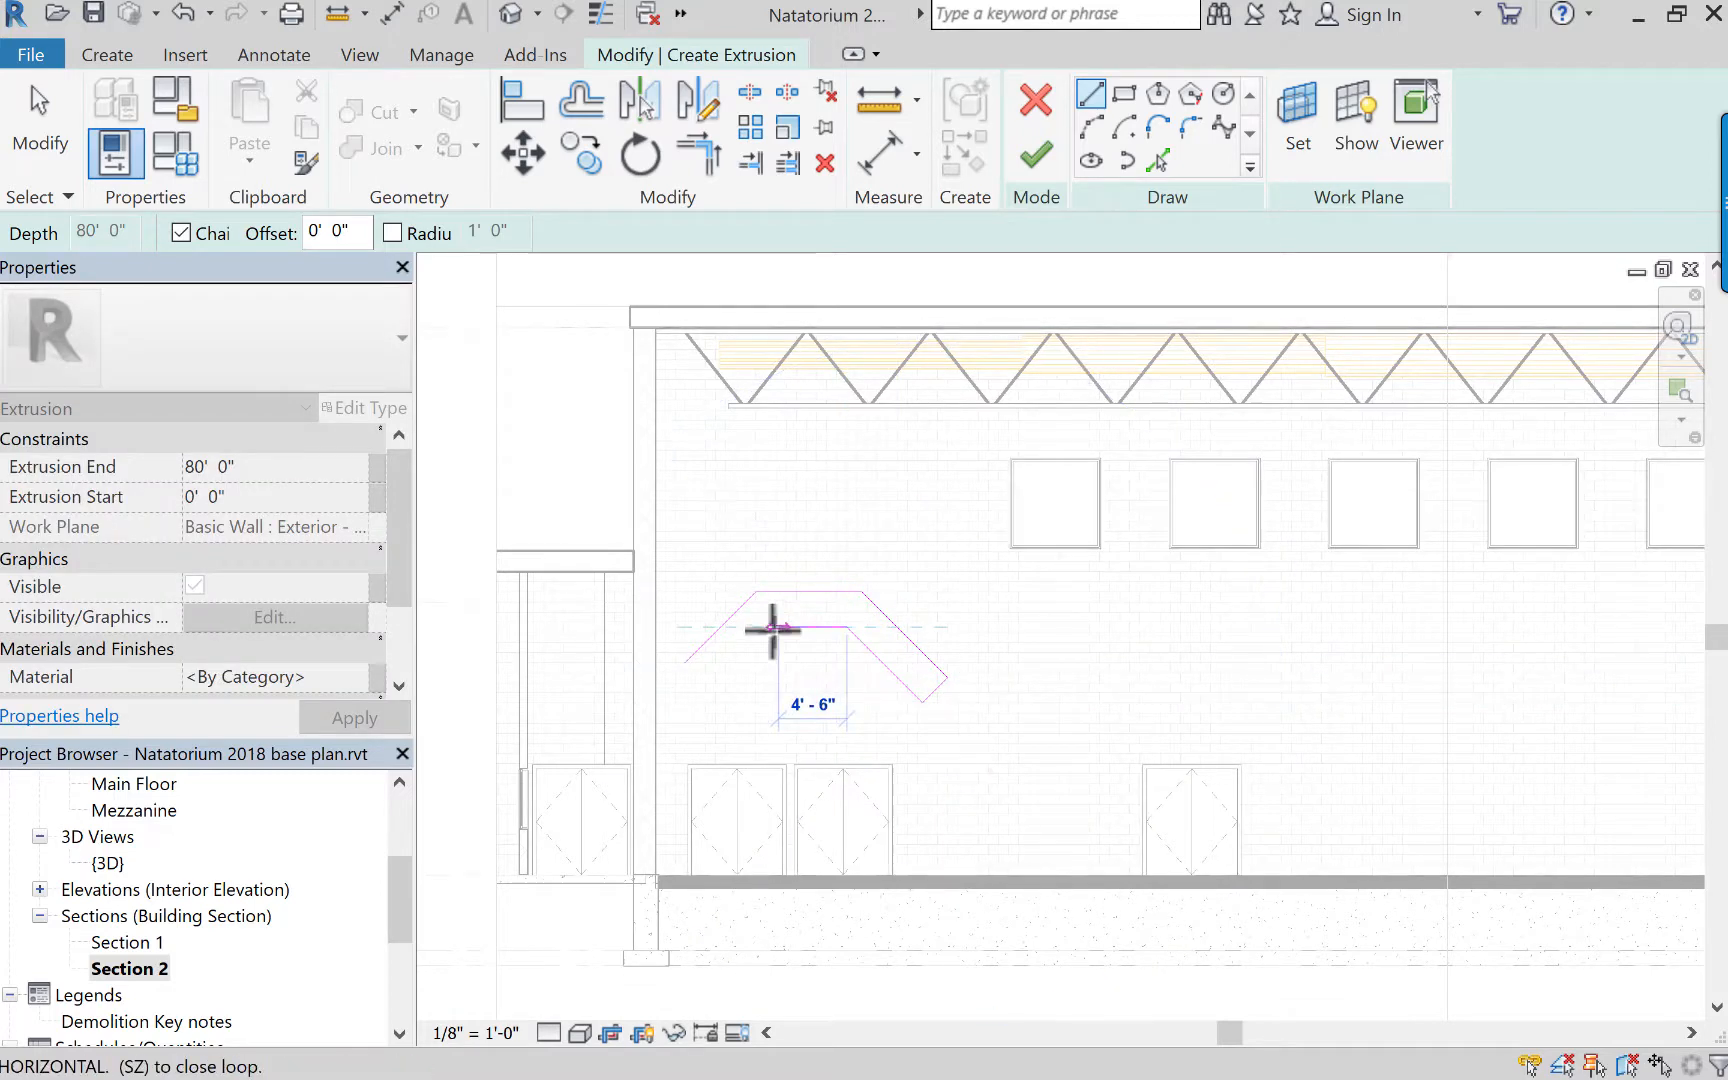
left_click(757, 627)
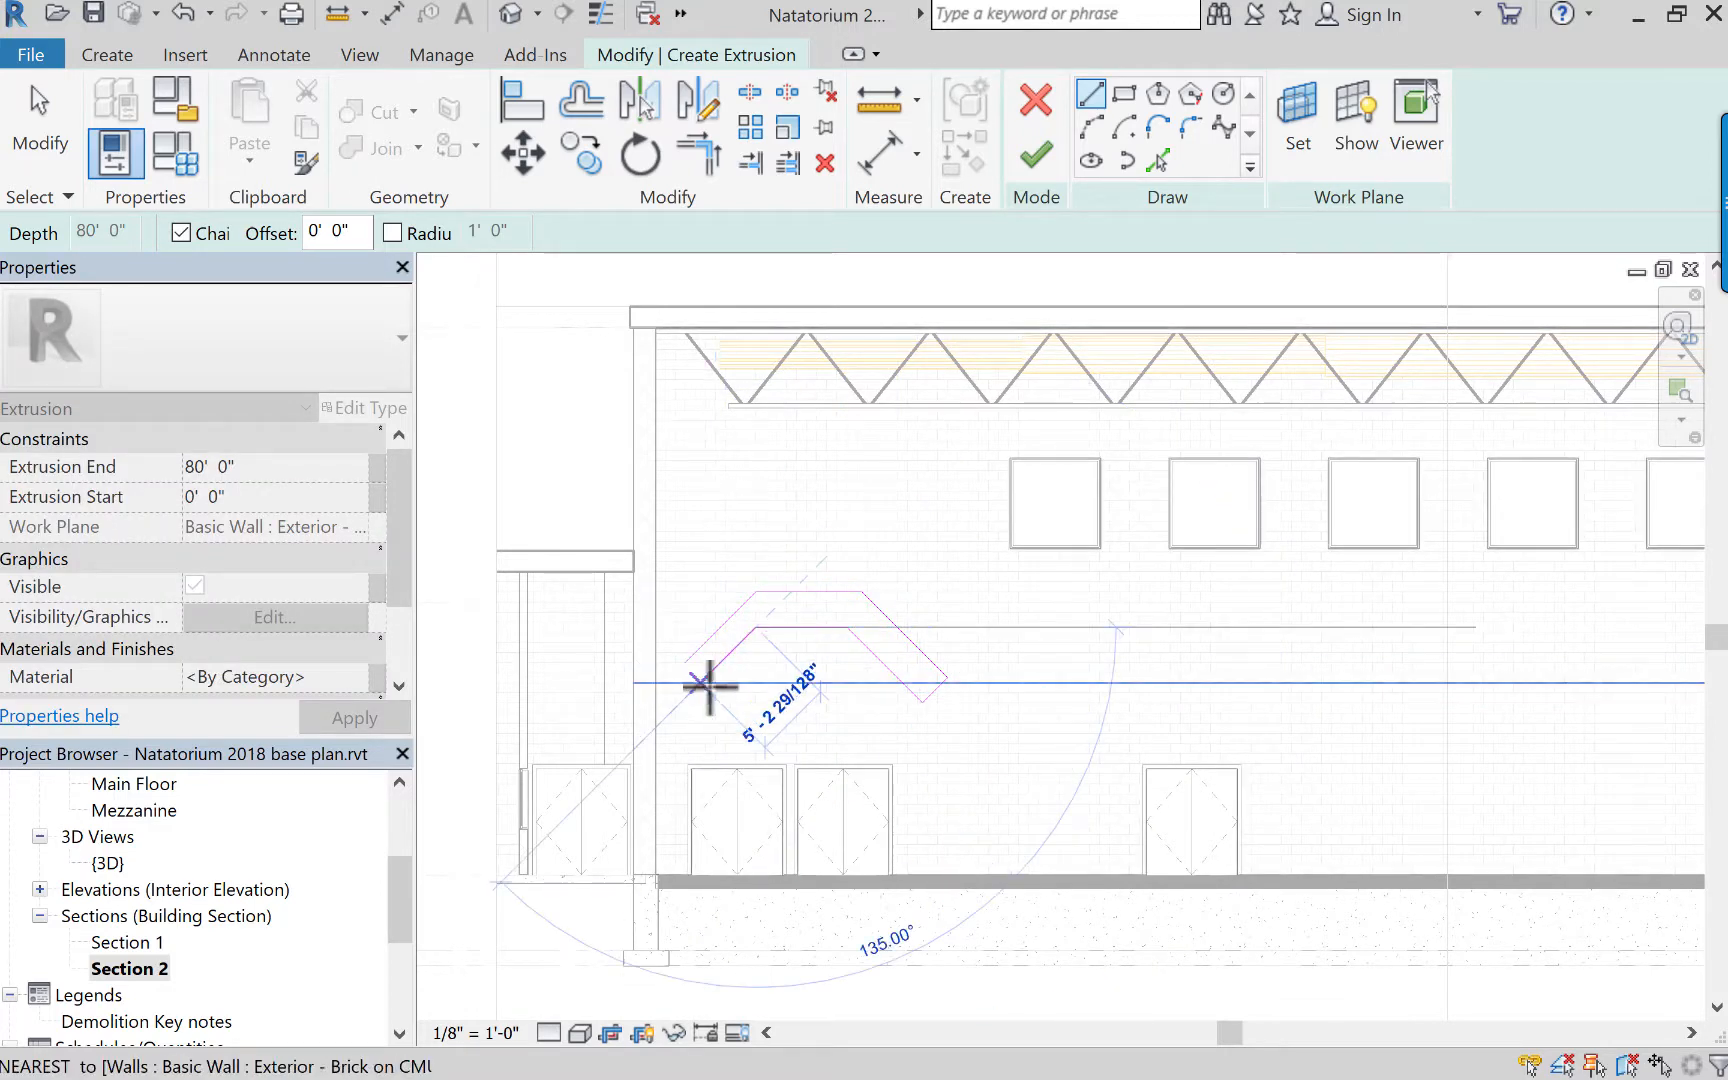
left_click(683, 667)
key("Escape")
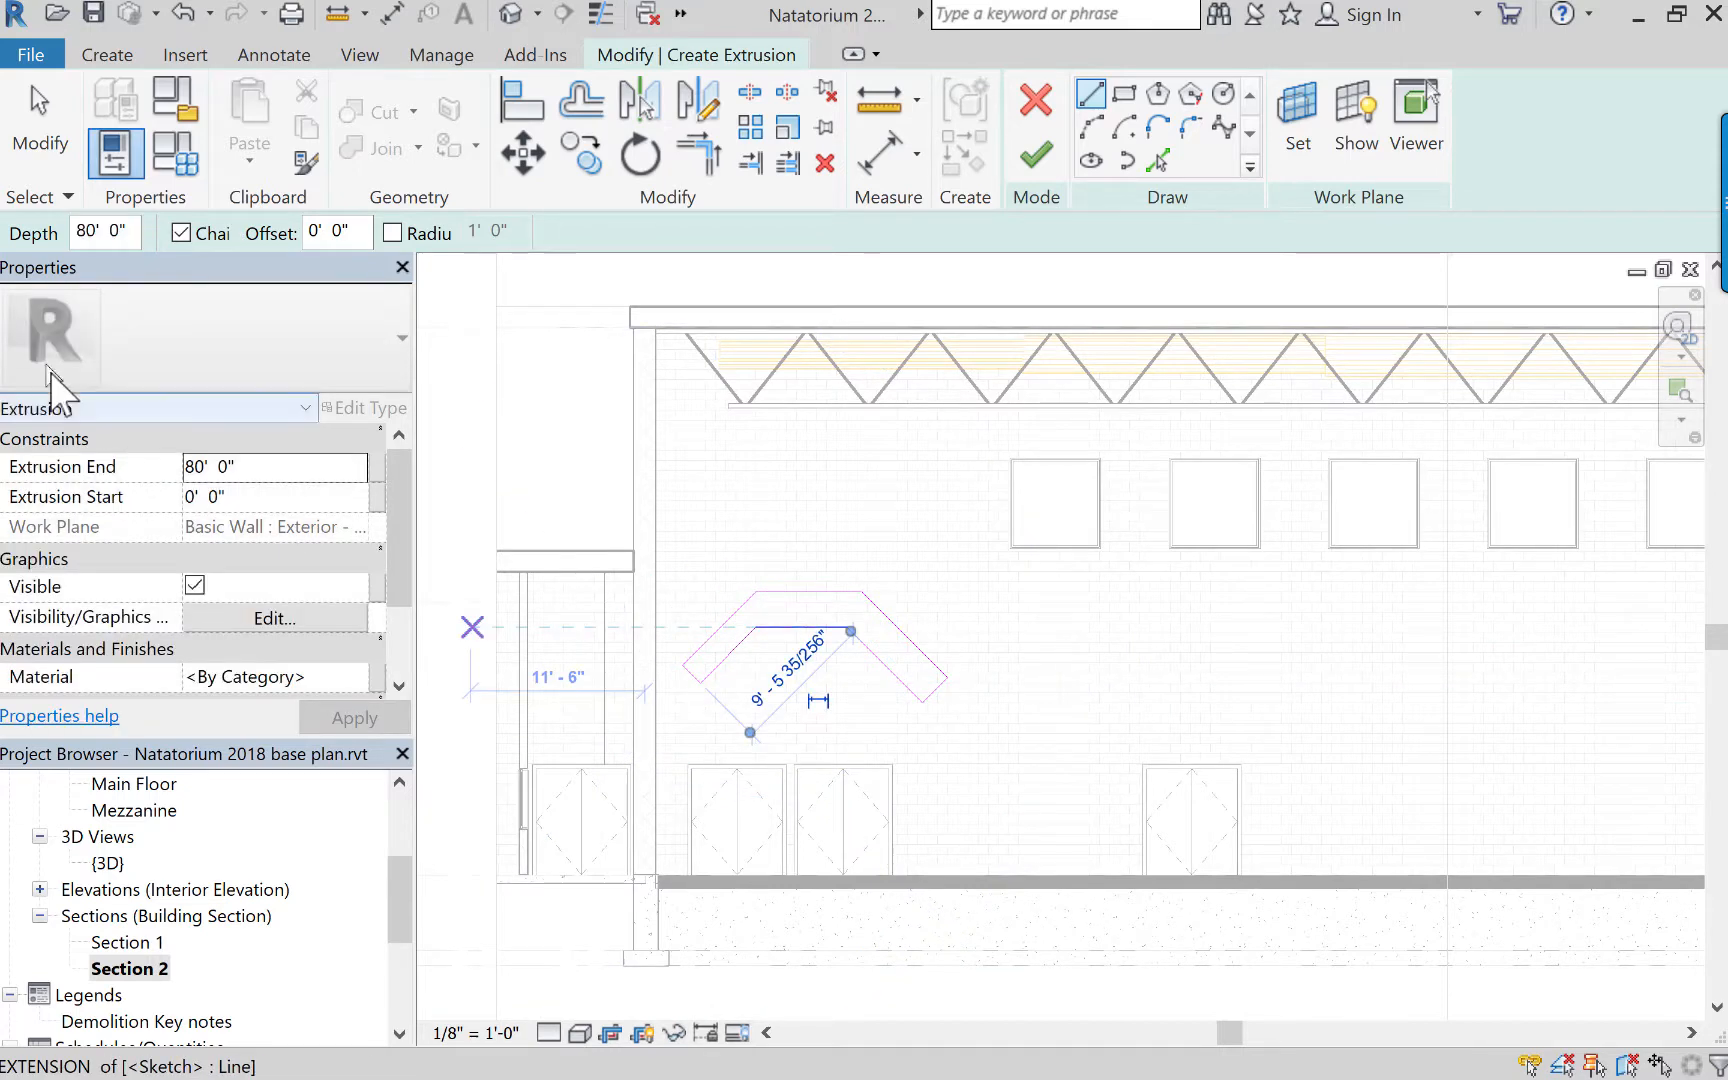
left_click(1036, 157)
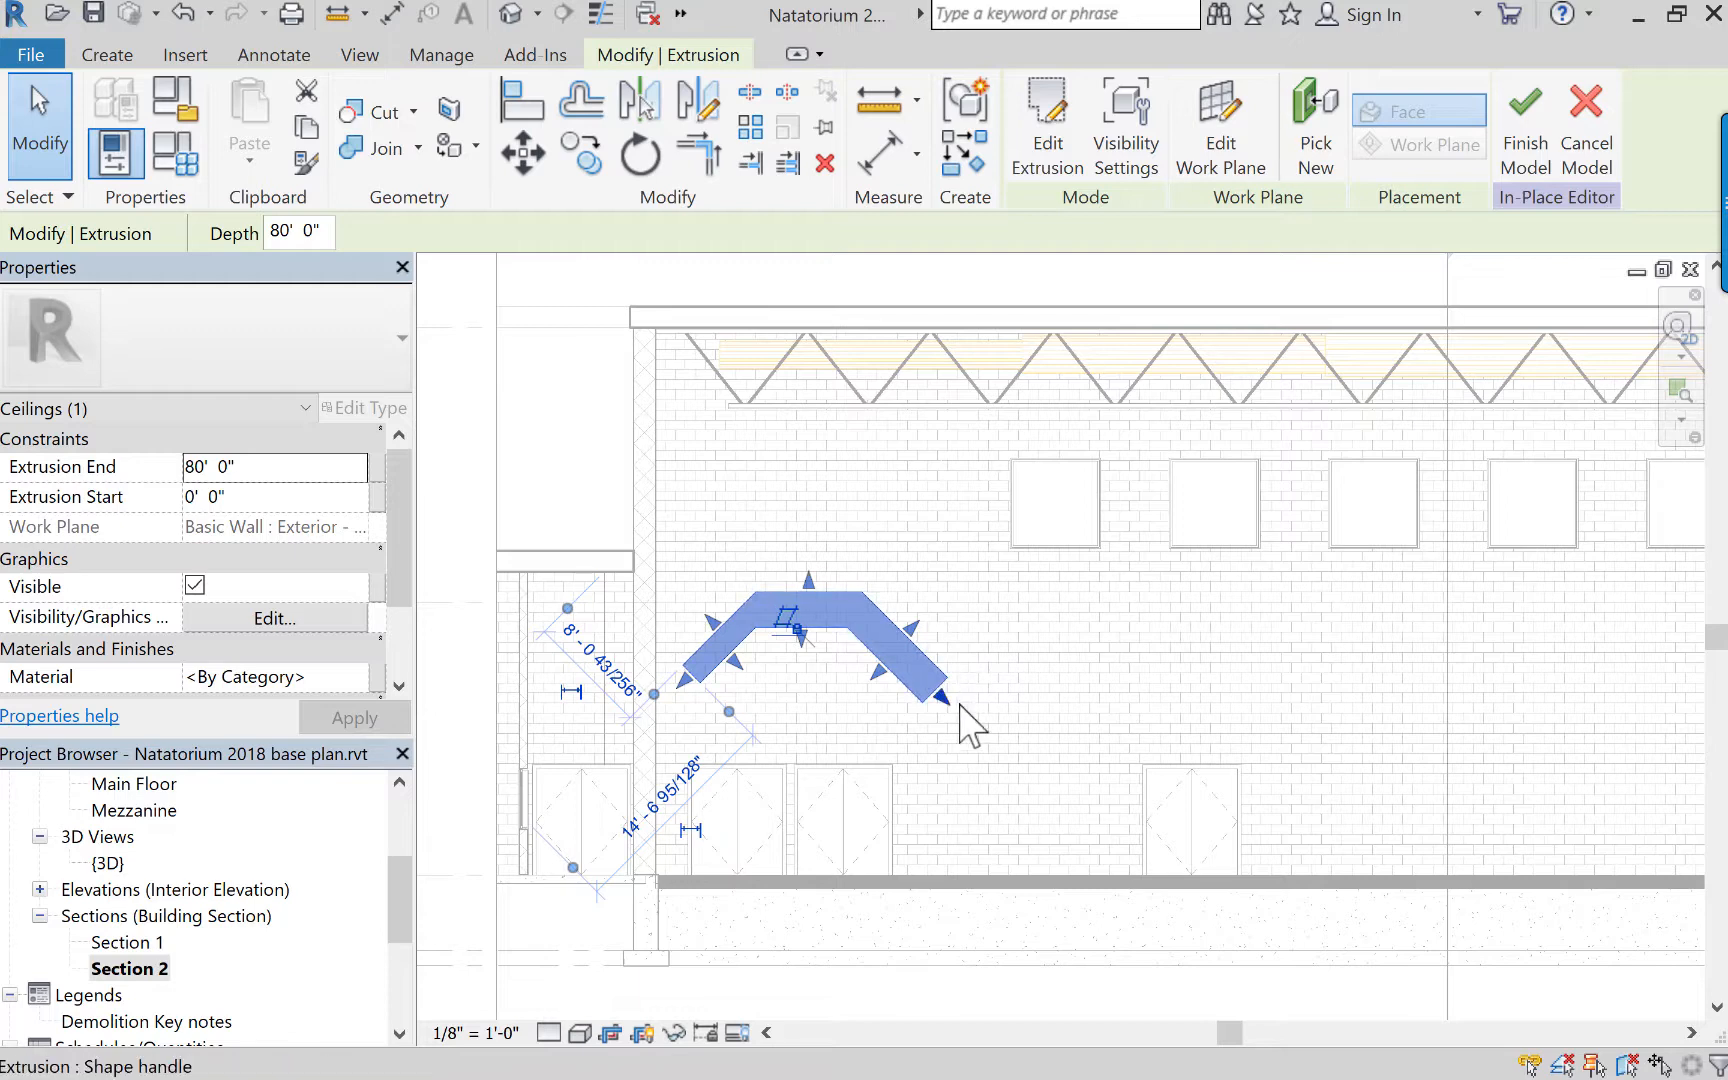
Lengthen the right sloping leg of the ceiling extrusion slightly with its end shape handle and finish the in-place model.
left_click_drag(953, 703, 955, 711)
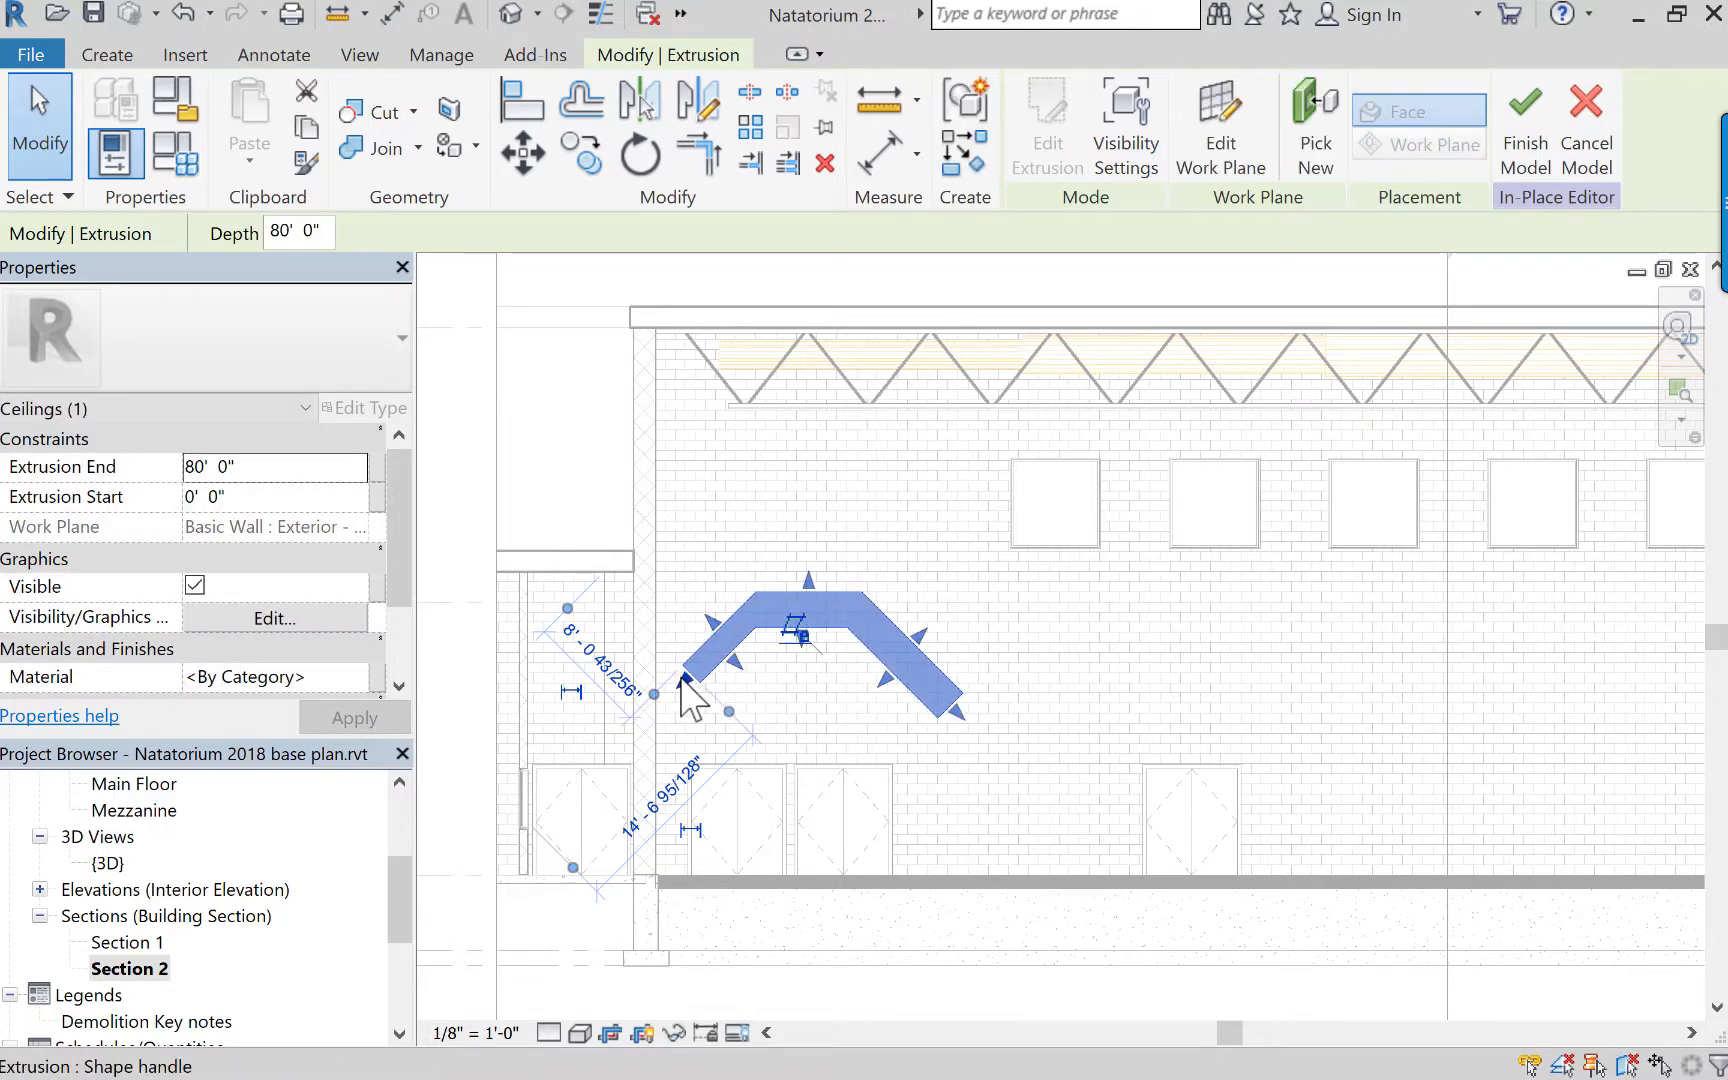
left_click(885, 712)
left_click(878, 684)
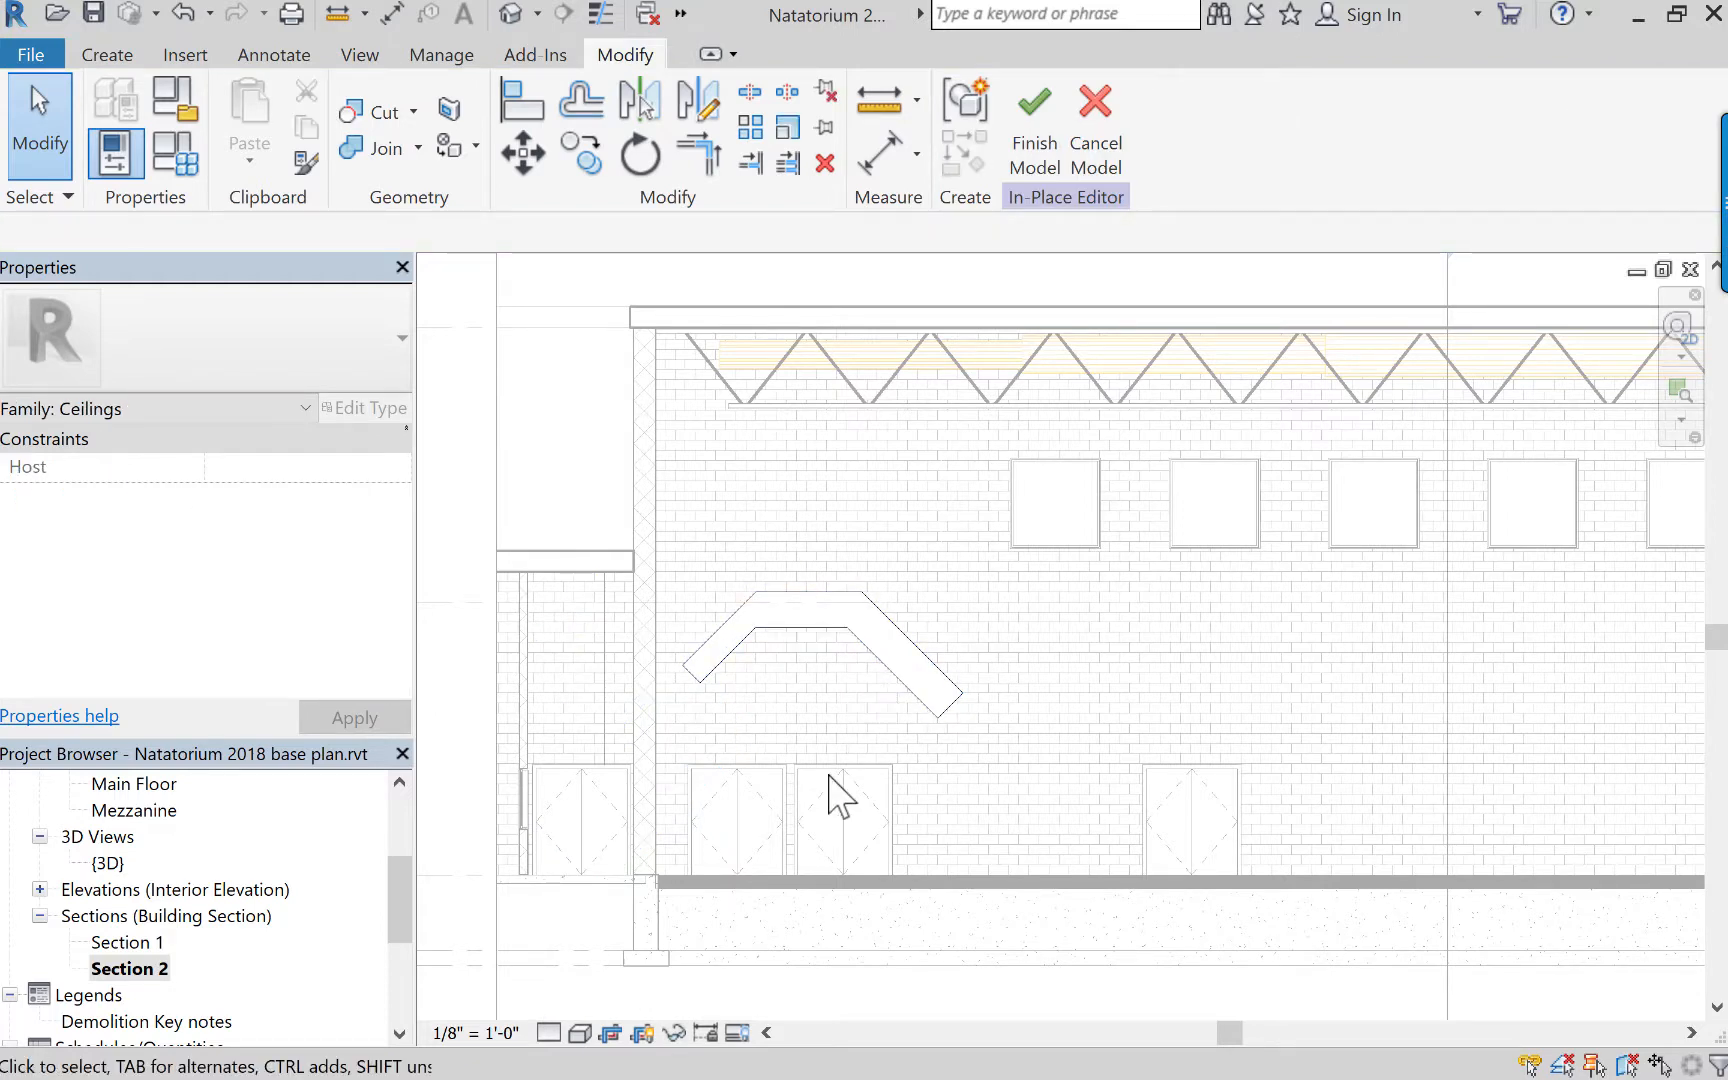
left_click(872, 668)
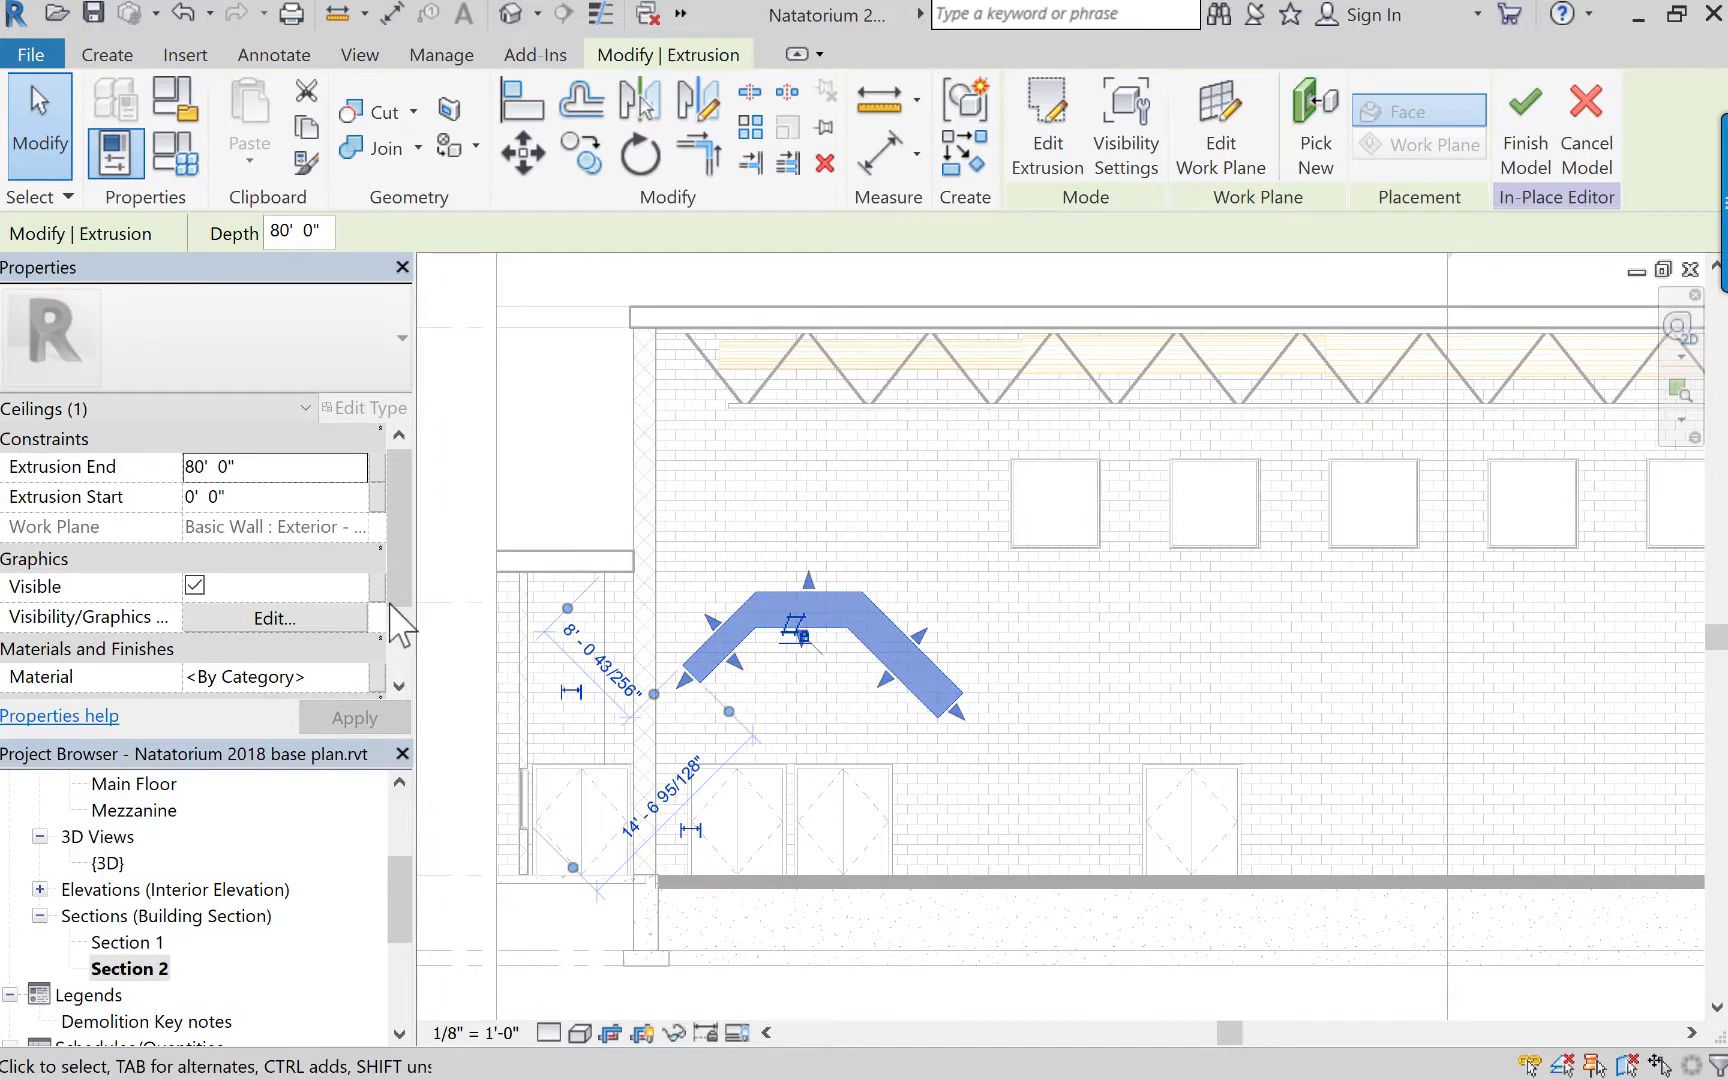
left_click_drag(402, 567, 374, 406)
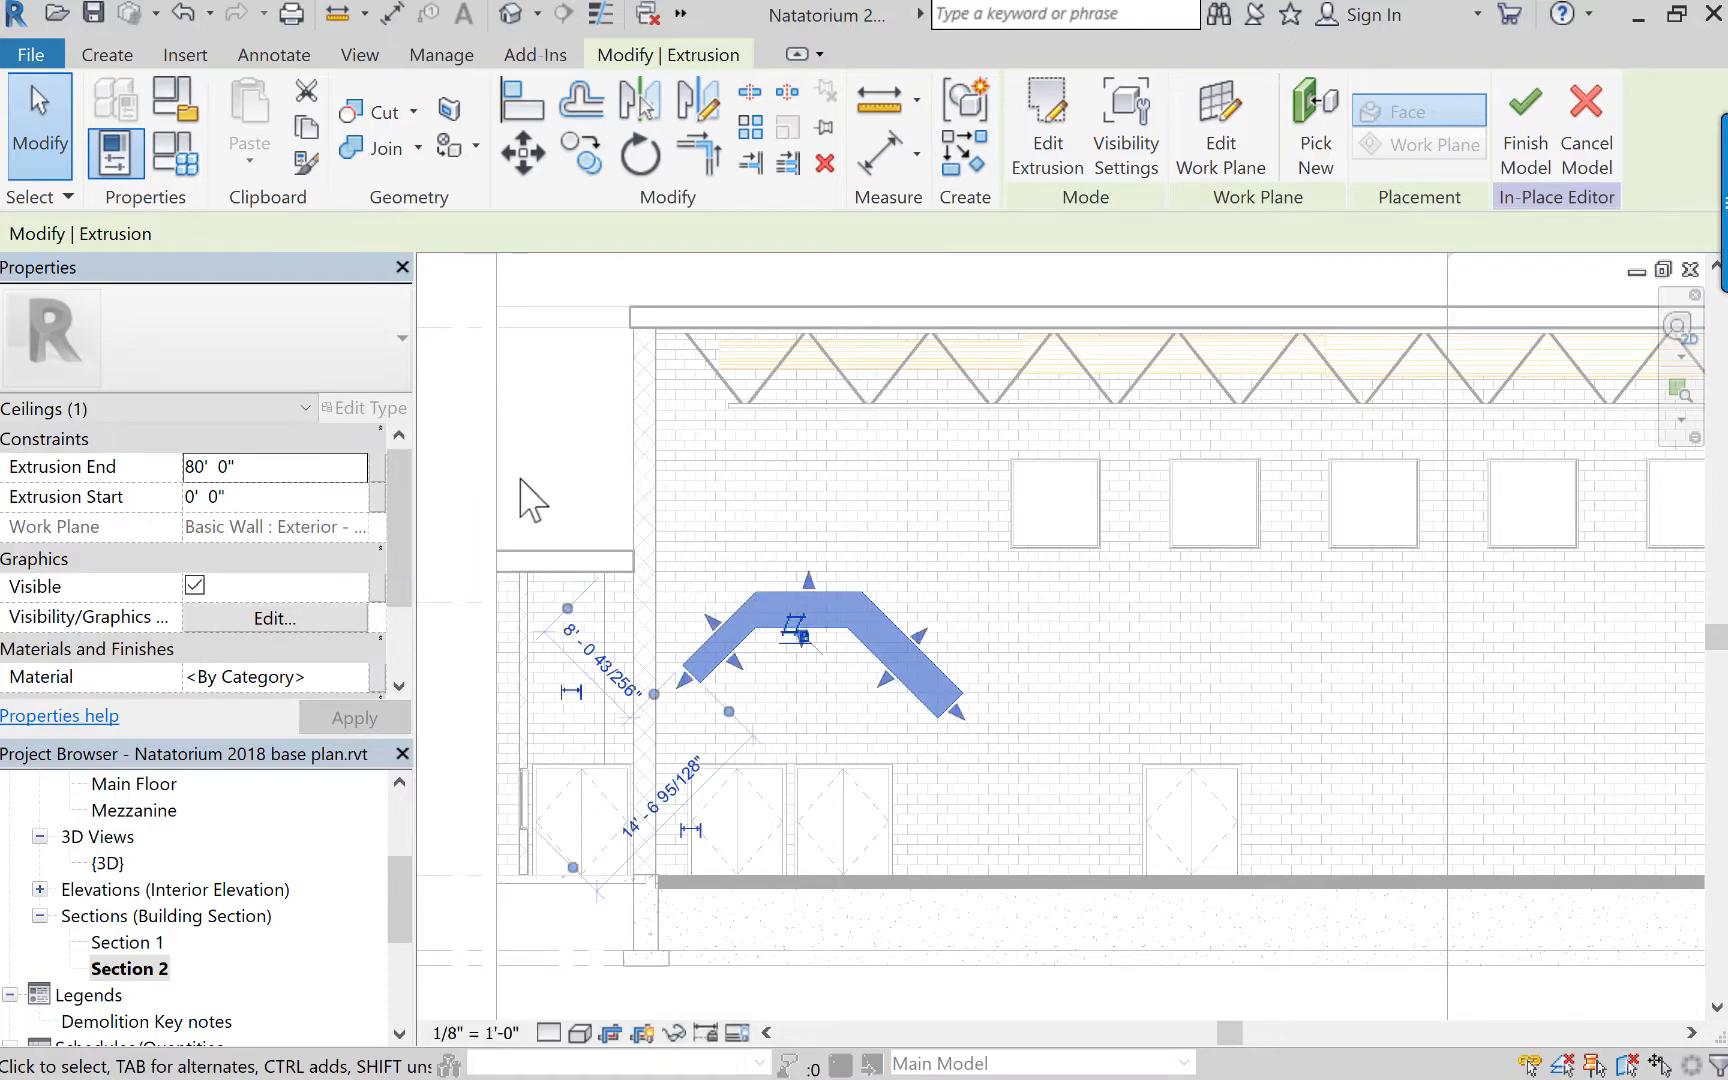
left_click(1525, 135)
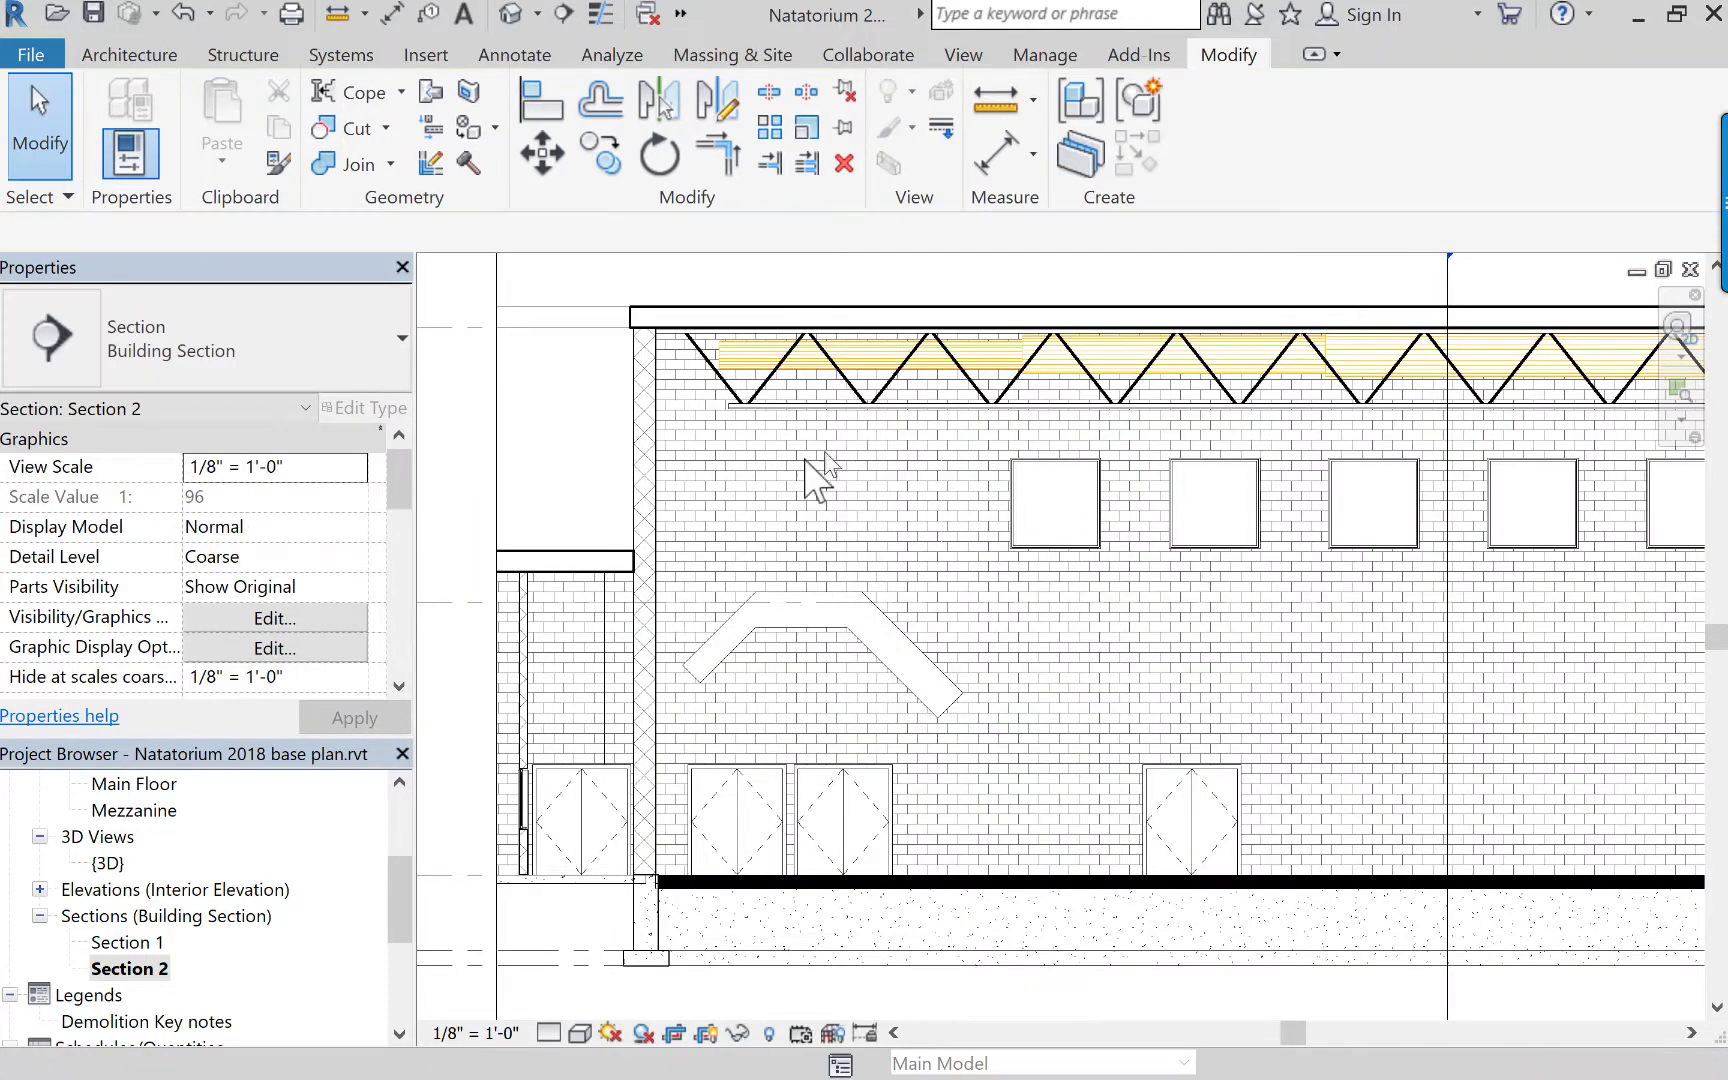
Select the finished in-place ceiling and review its instance properties.
left_click(865, 652)
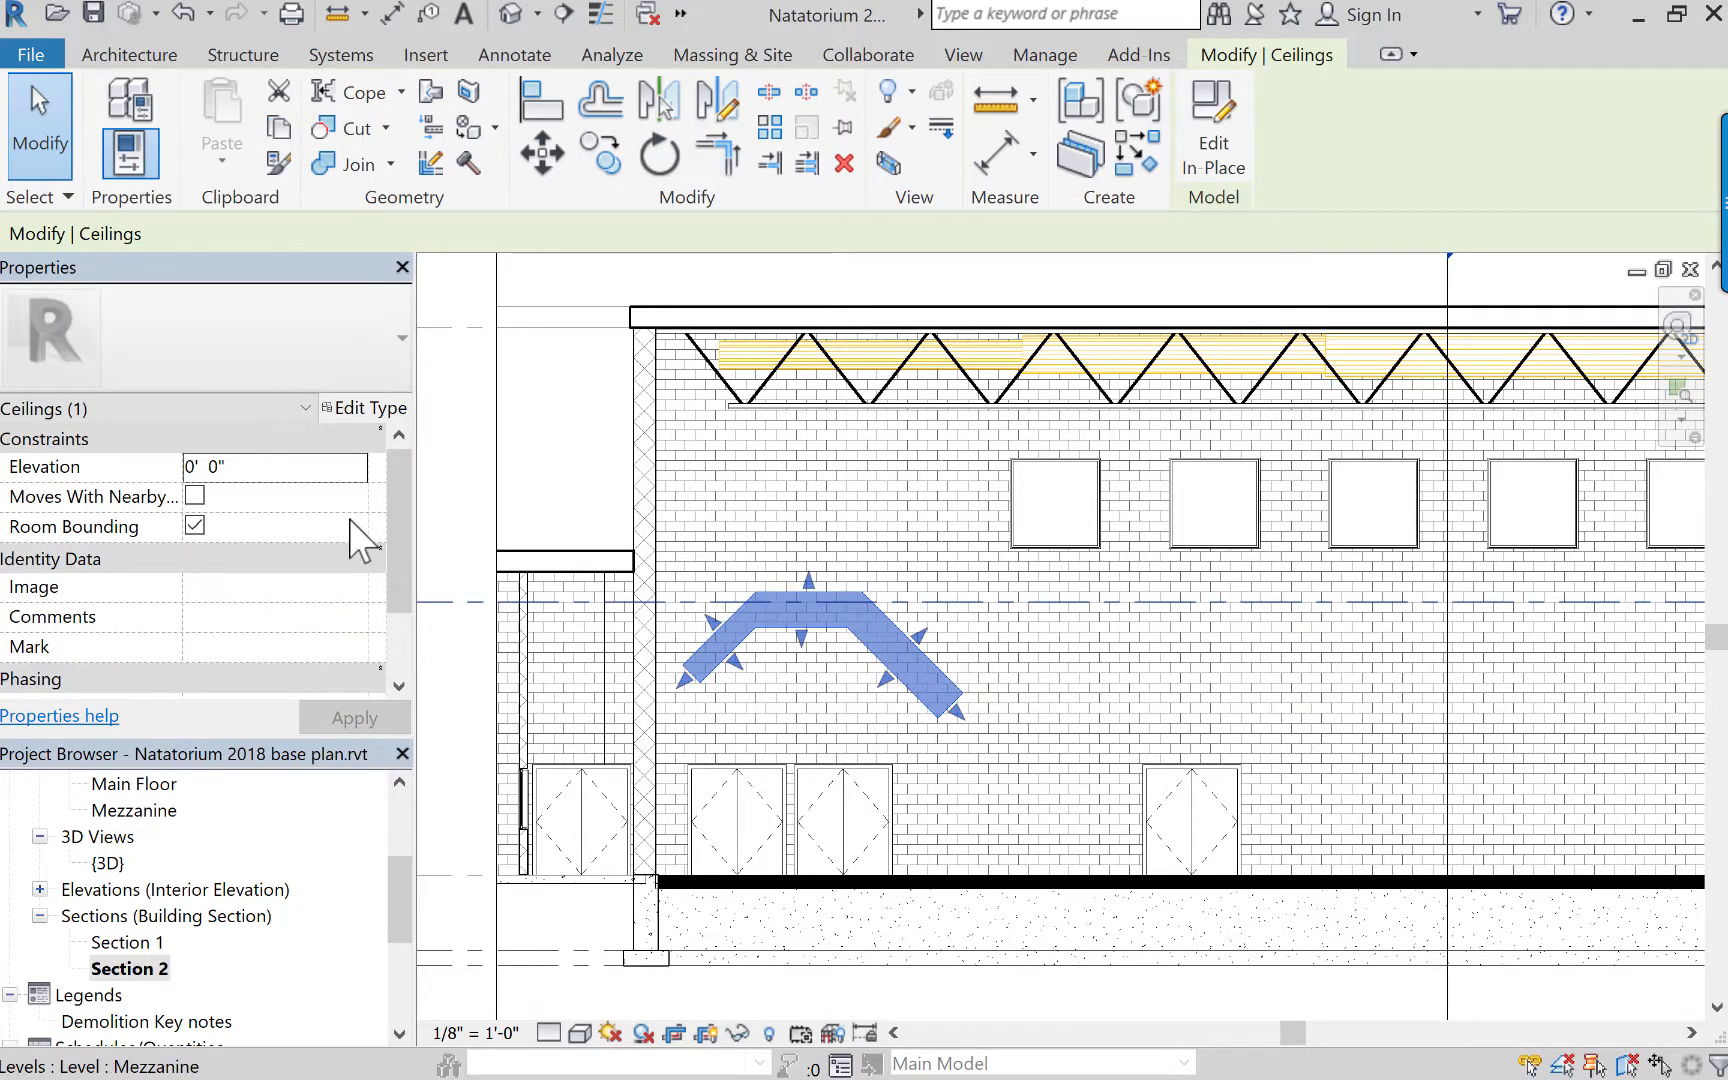
mouse_move(404, 567)
left_mouse_down()
mouse_move(417, 629)
mouse_move(411, 540)
left_mouse_up()
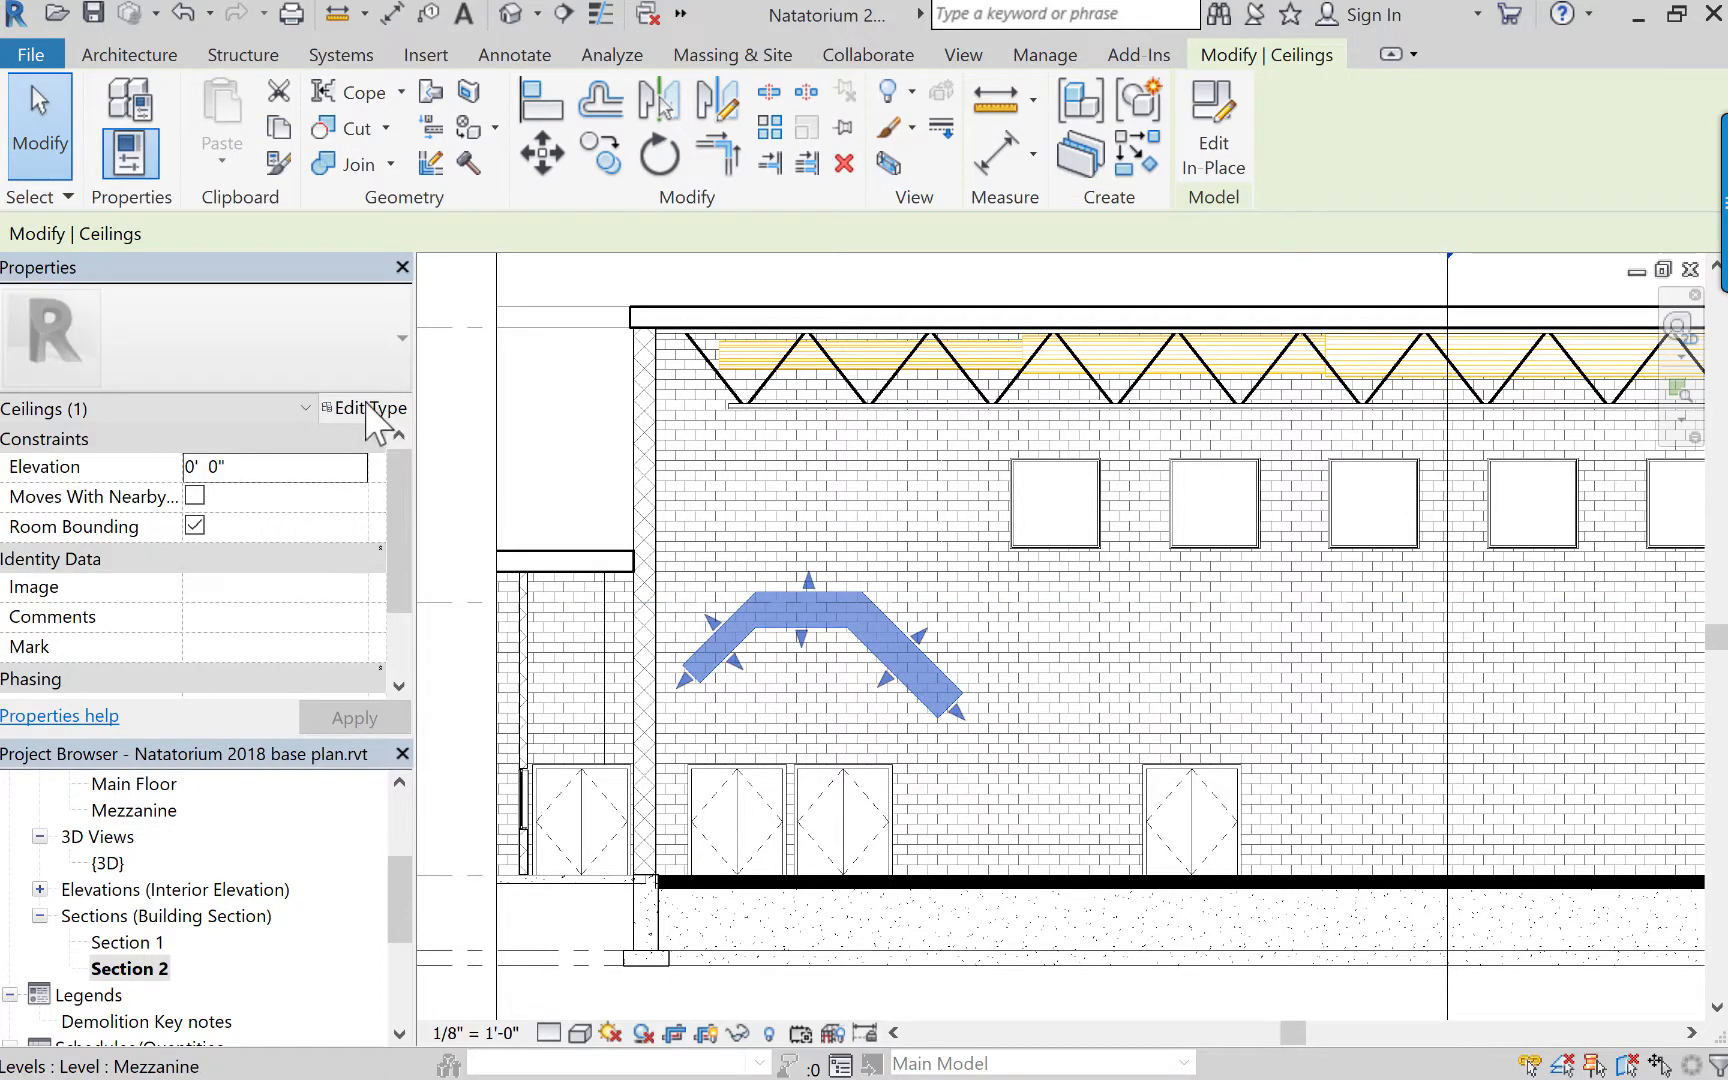
Review the in-place ceiling's type properties, close them without changes, and deselect the ceiling.
left_click(372, 409)
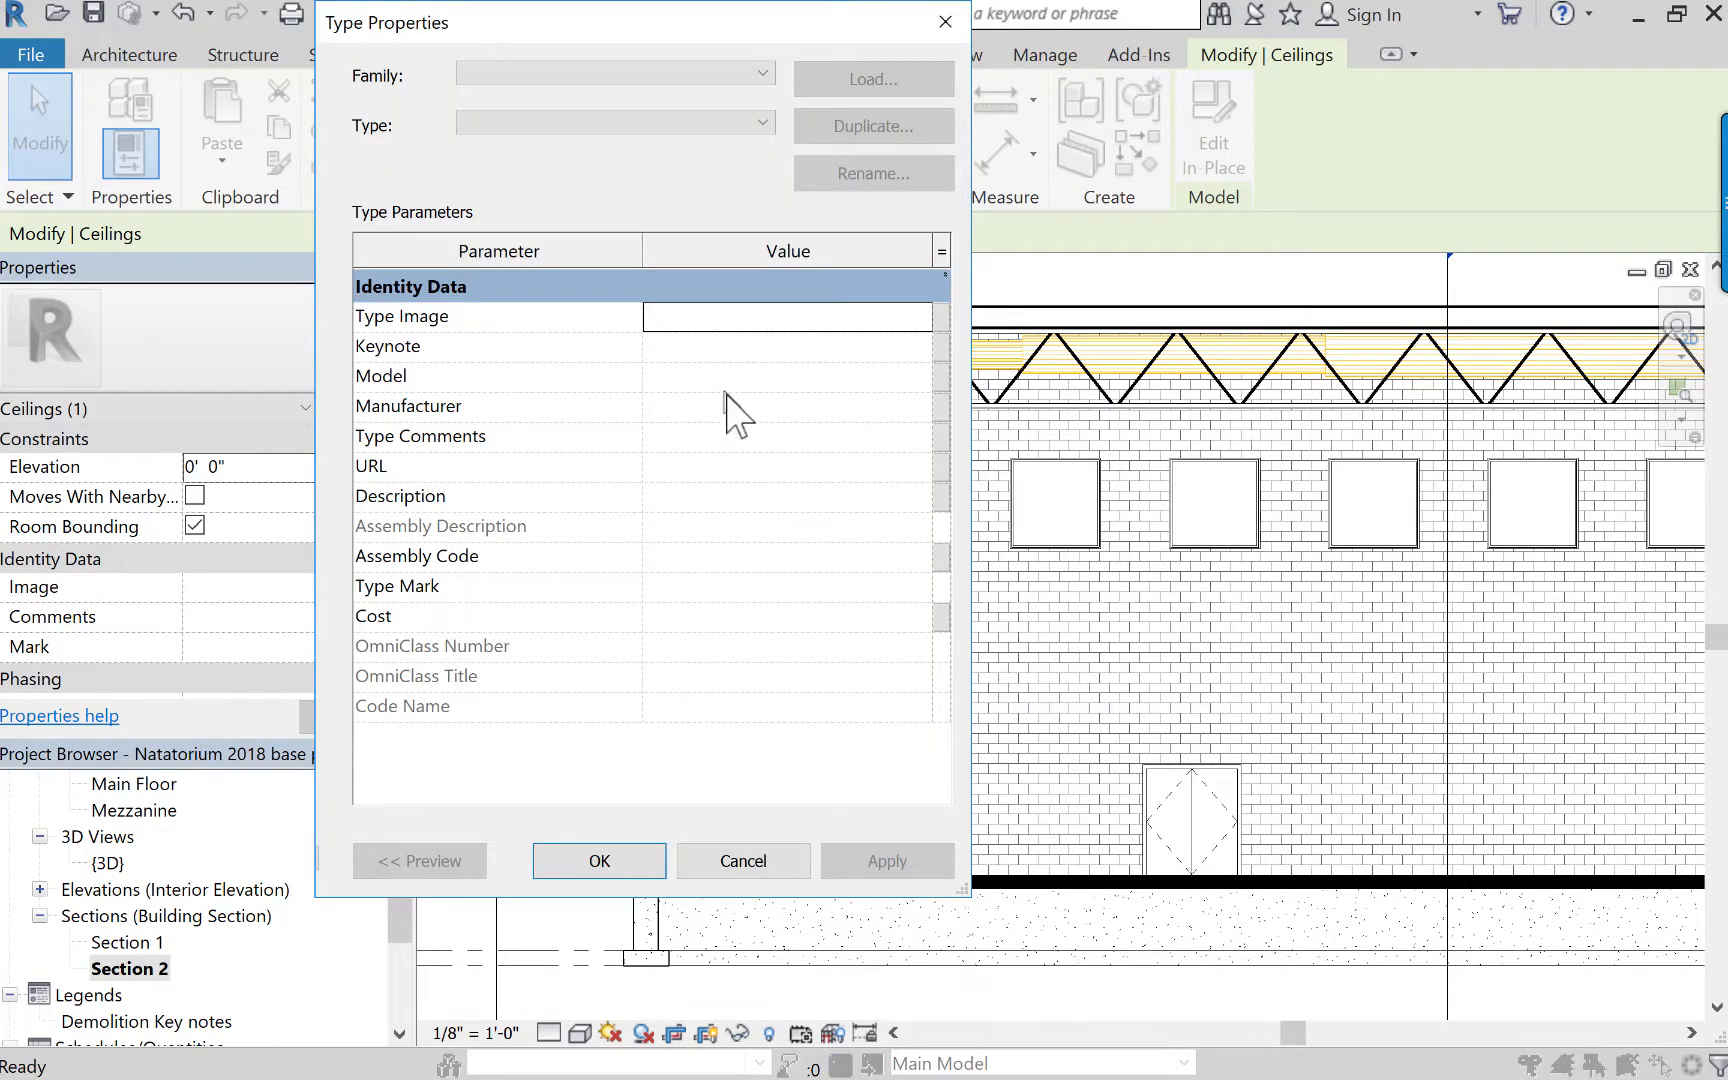
left_click(748, 862)
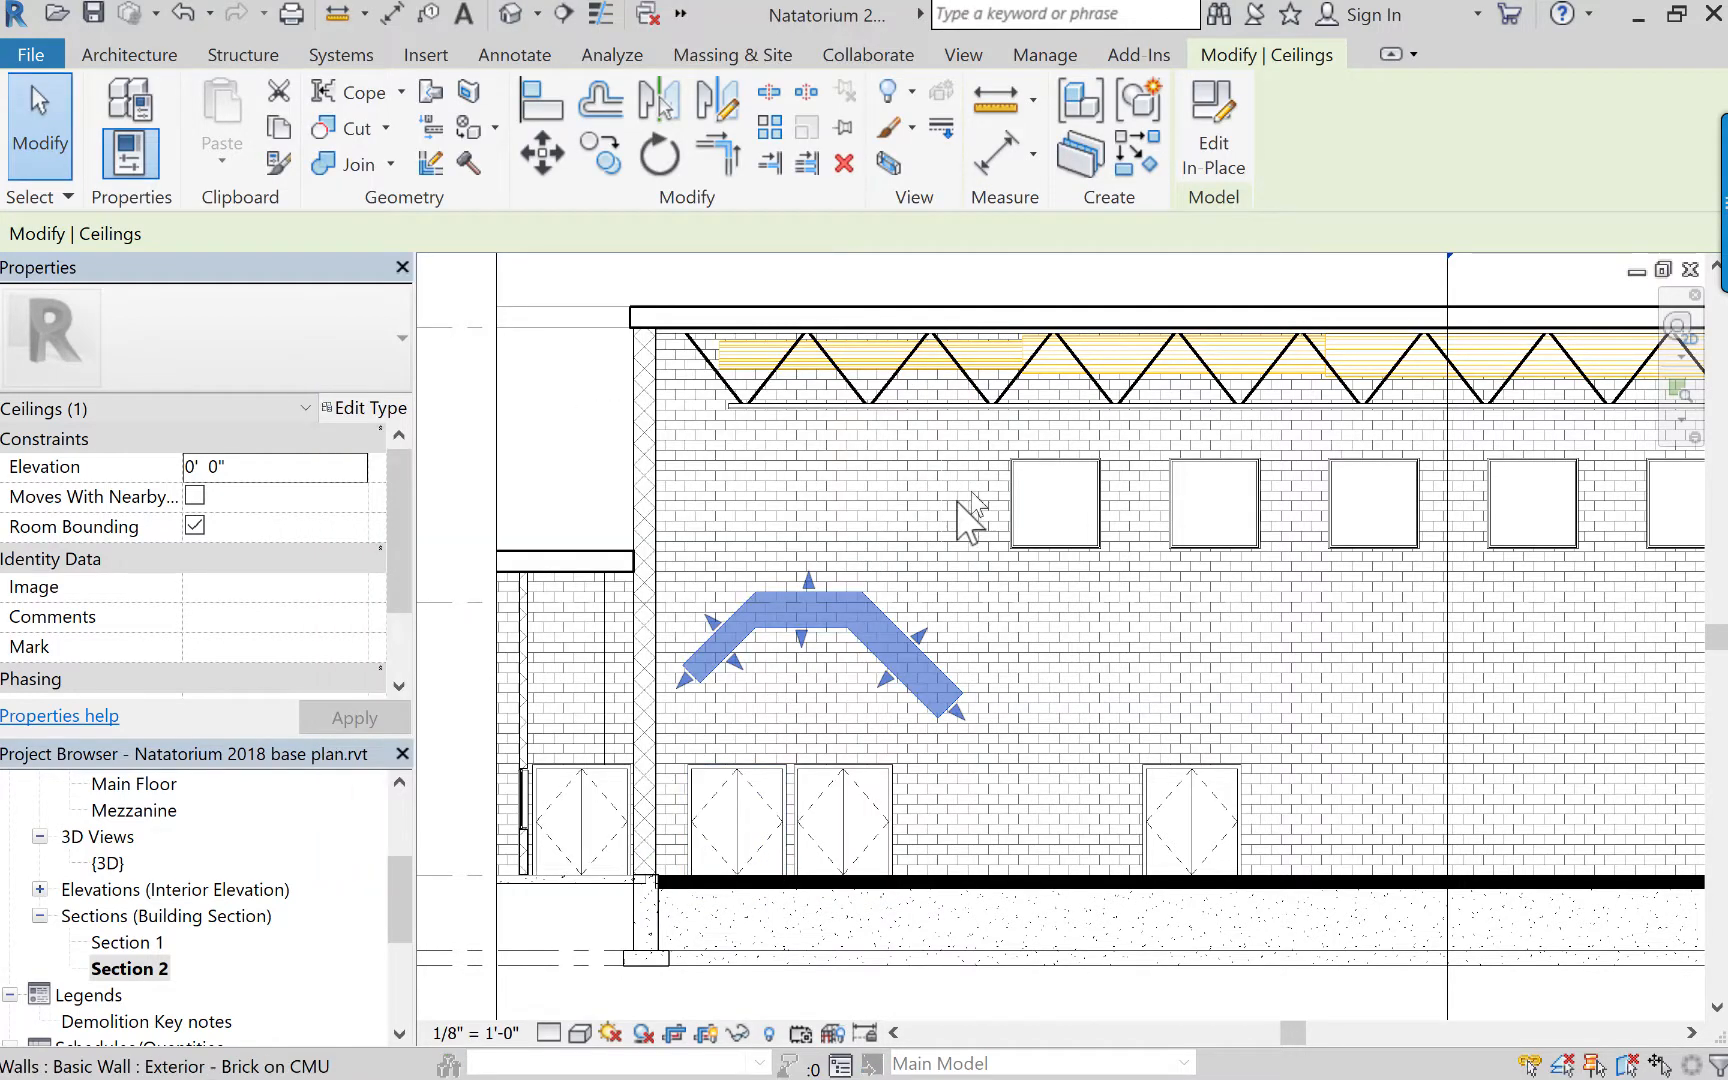
left_click(581, 428)
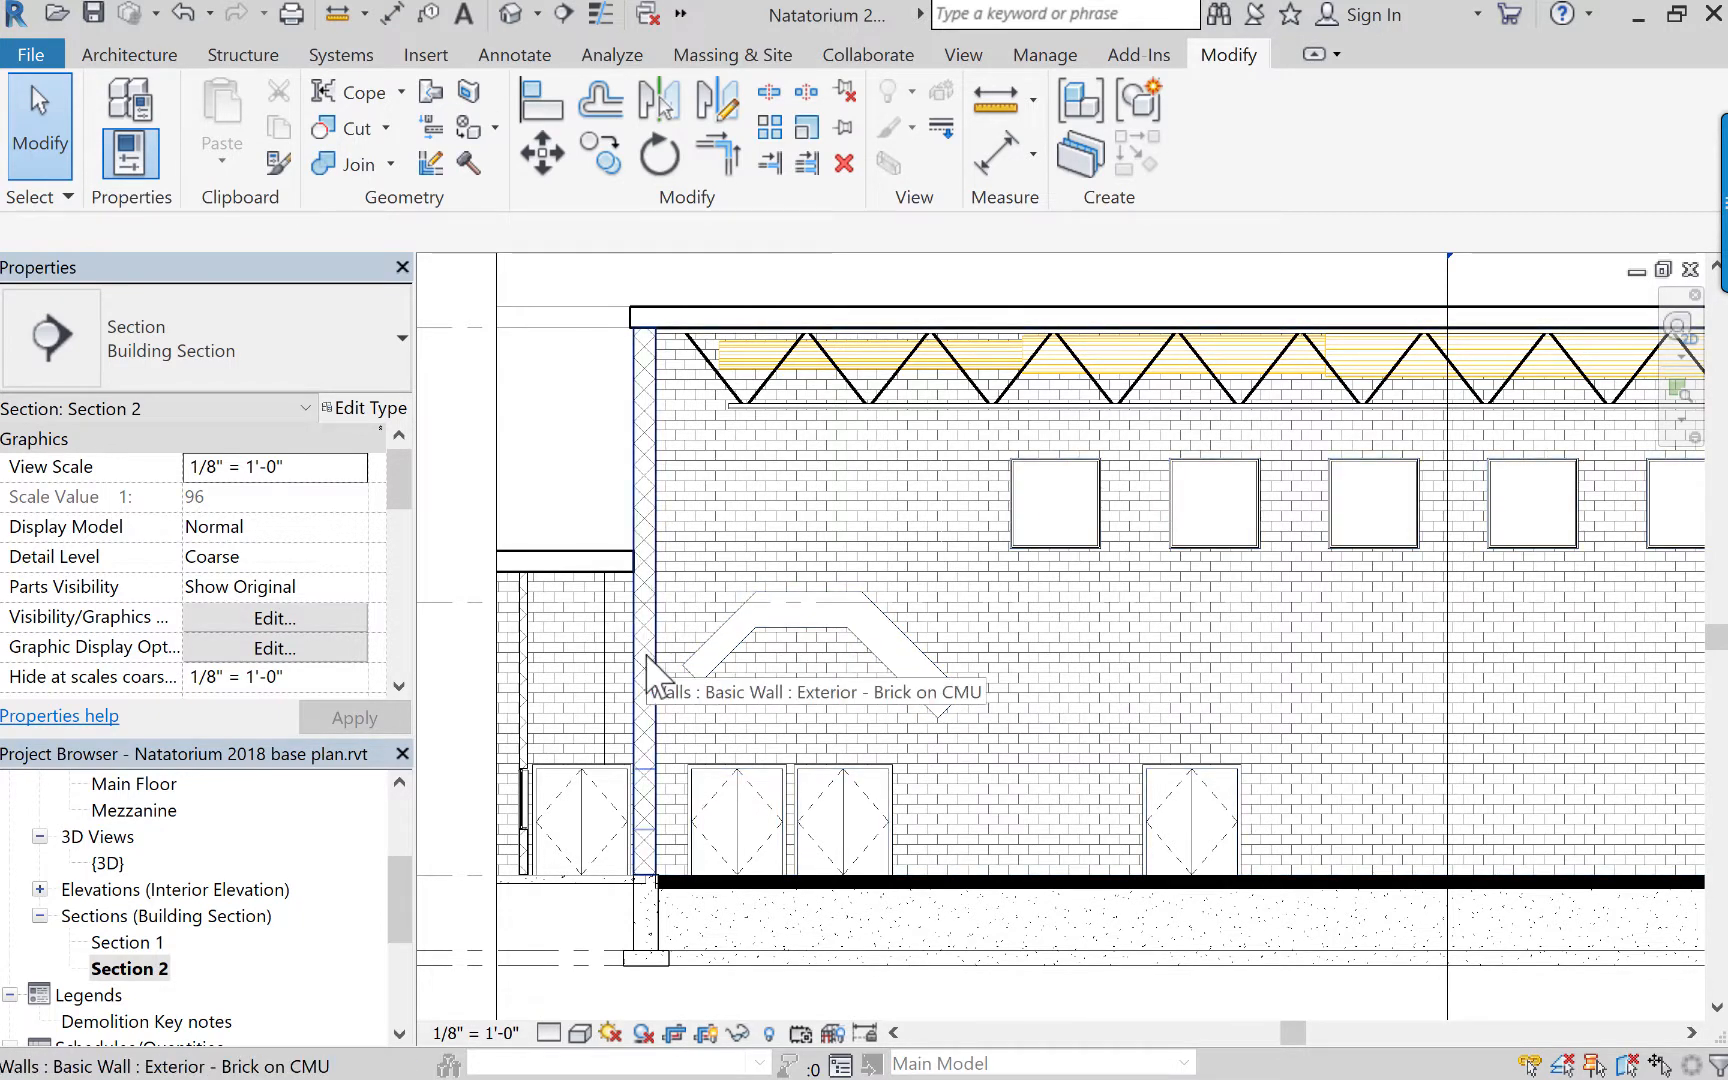
Switch to Preview and examine the lower part of the partial first floor sketch, from the front desk area to the fire stair.
key("super+Tab")
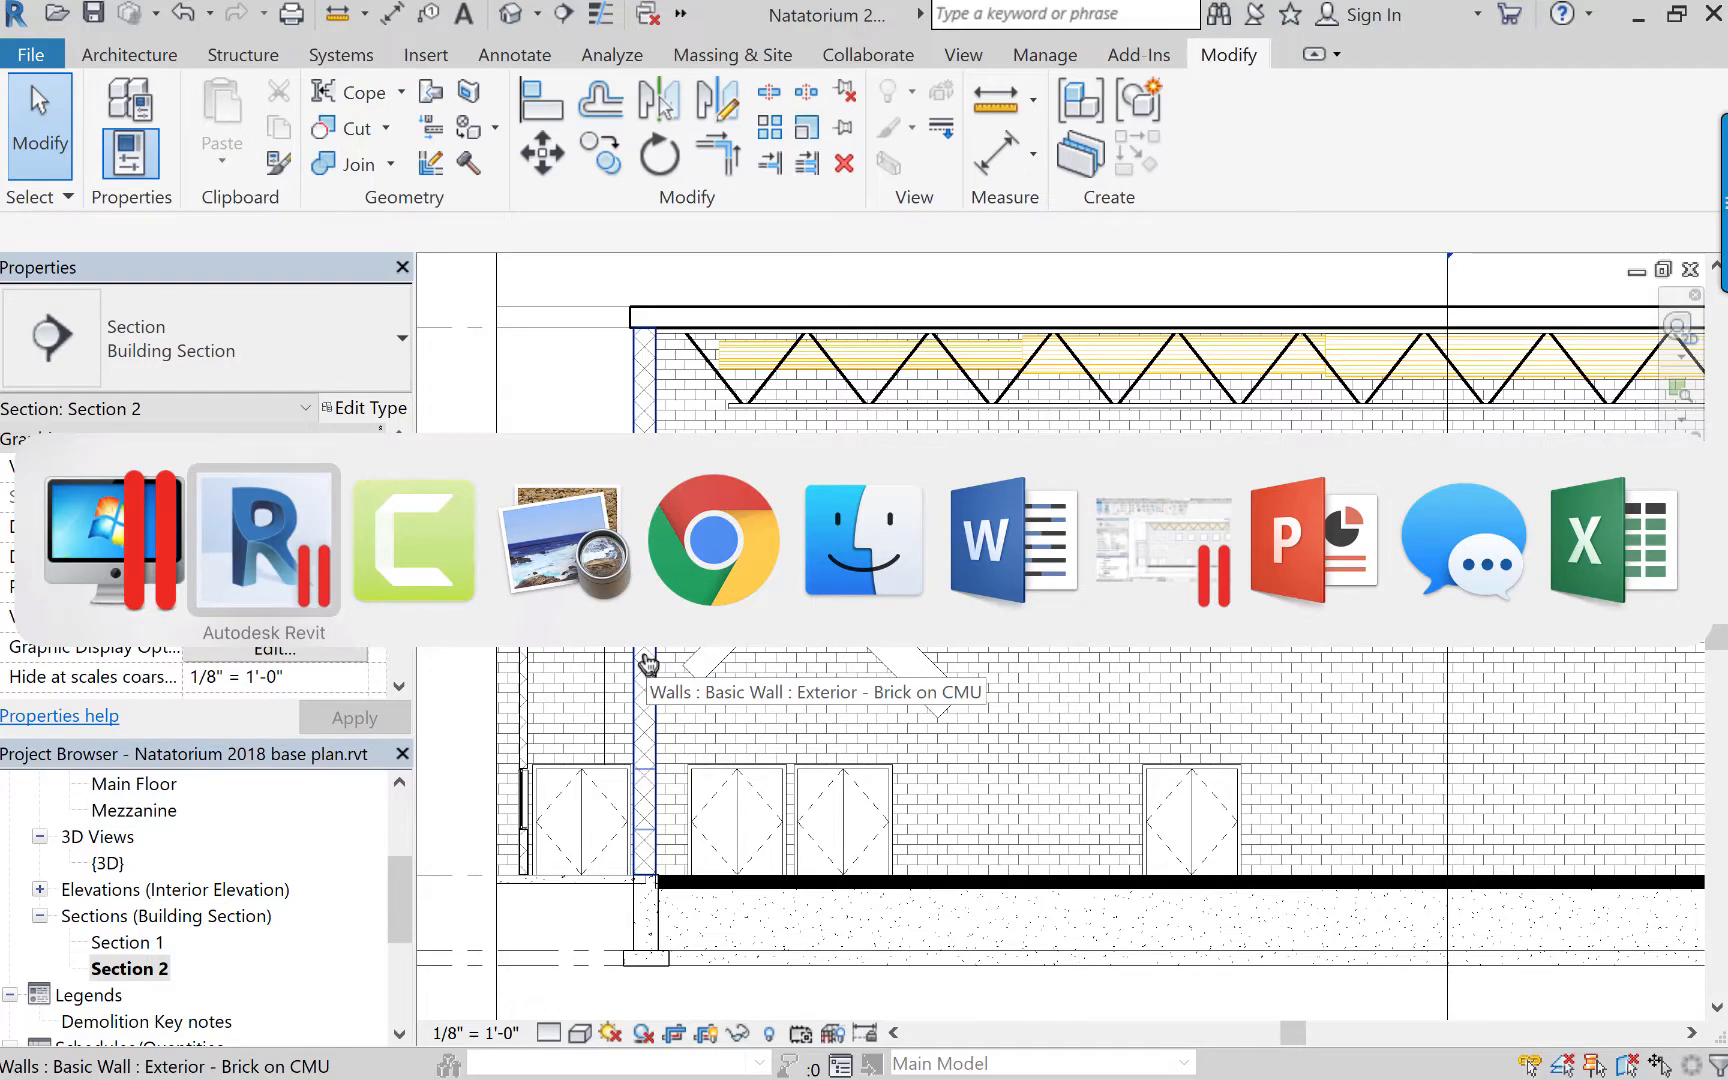
key("super+Tab")
key("super+Tab")
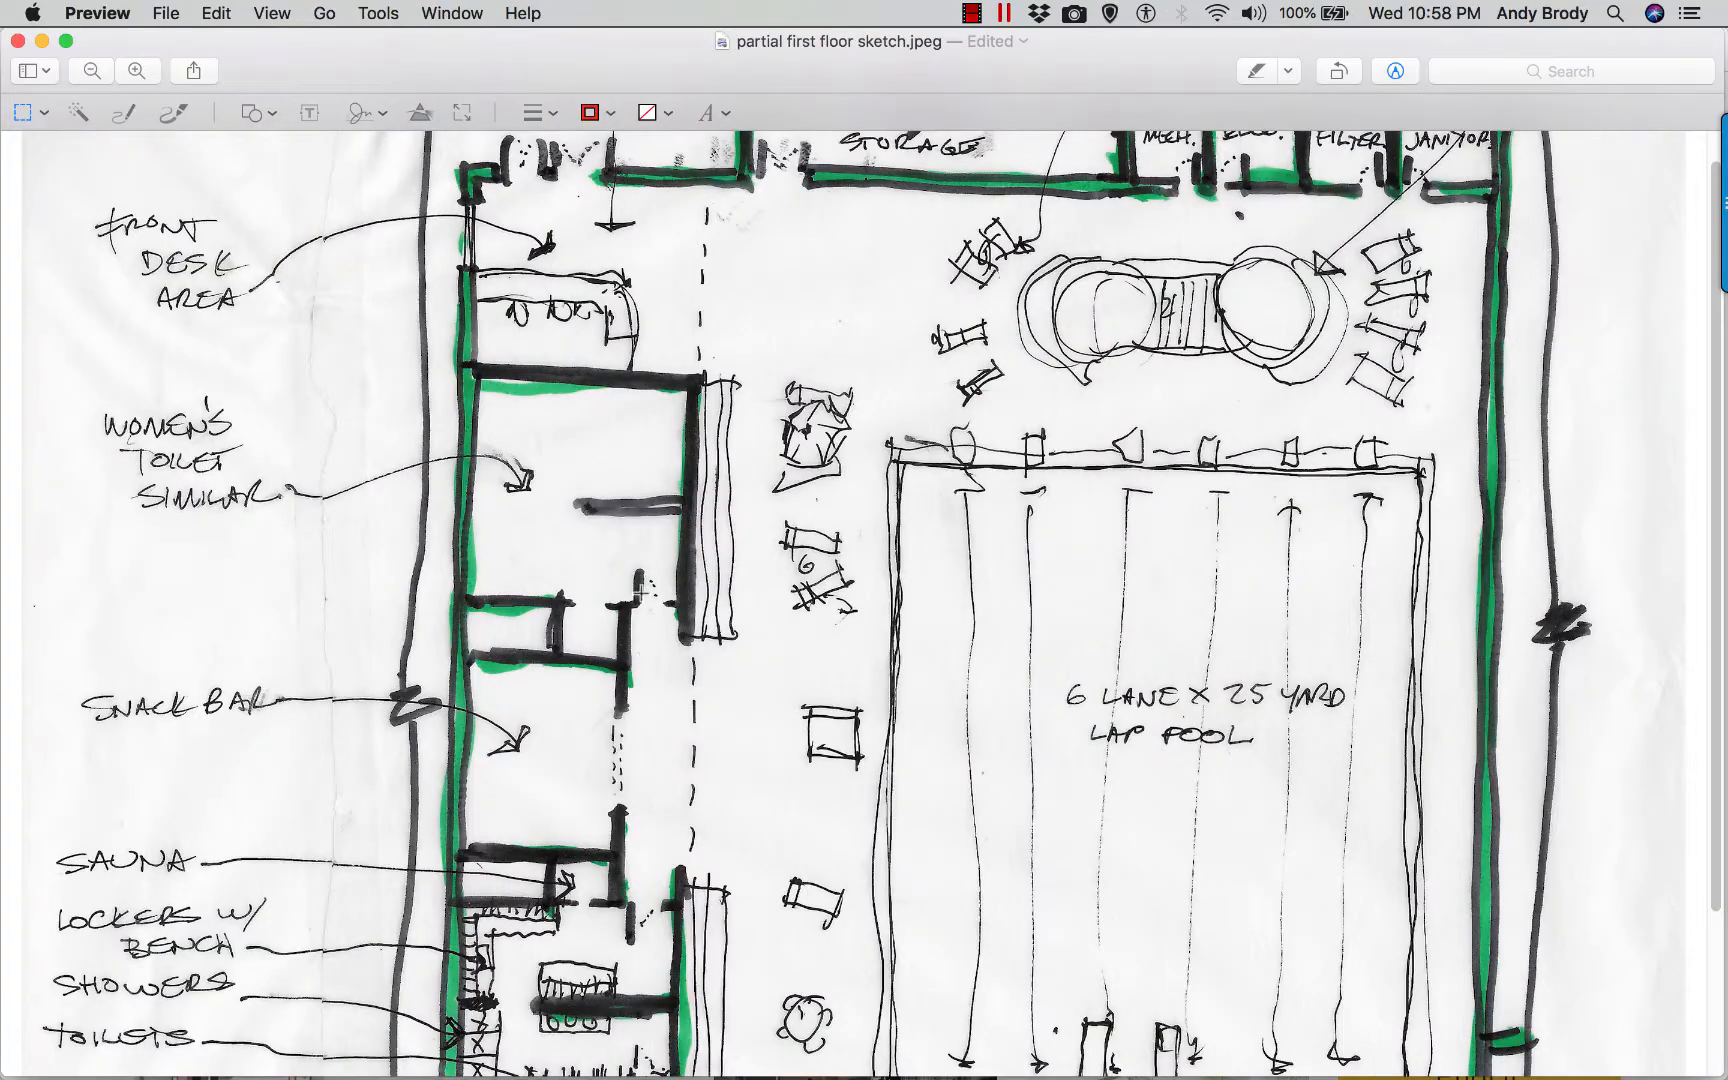
scroll(714, 604, "down", 2)
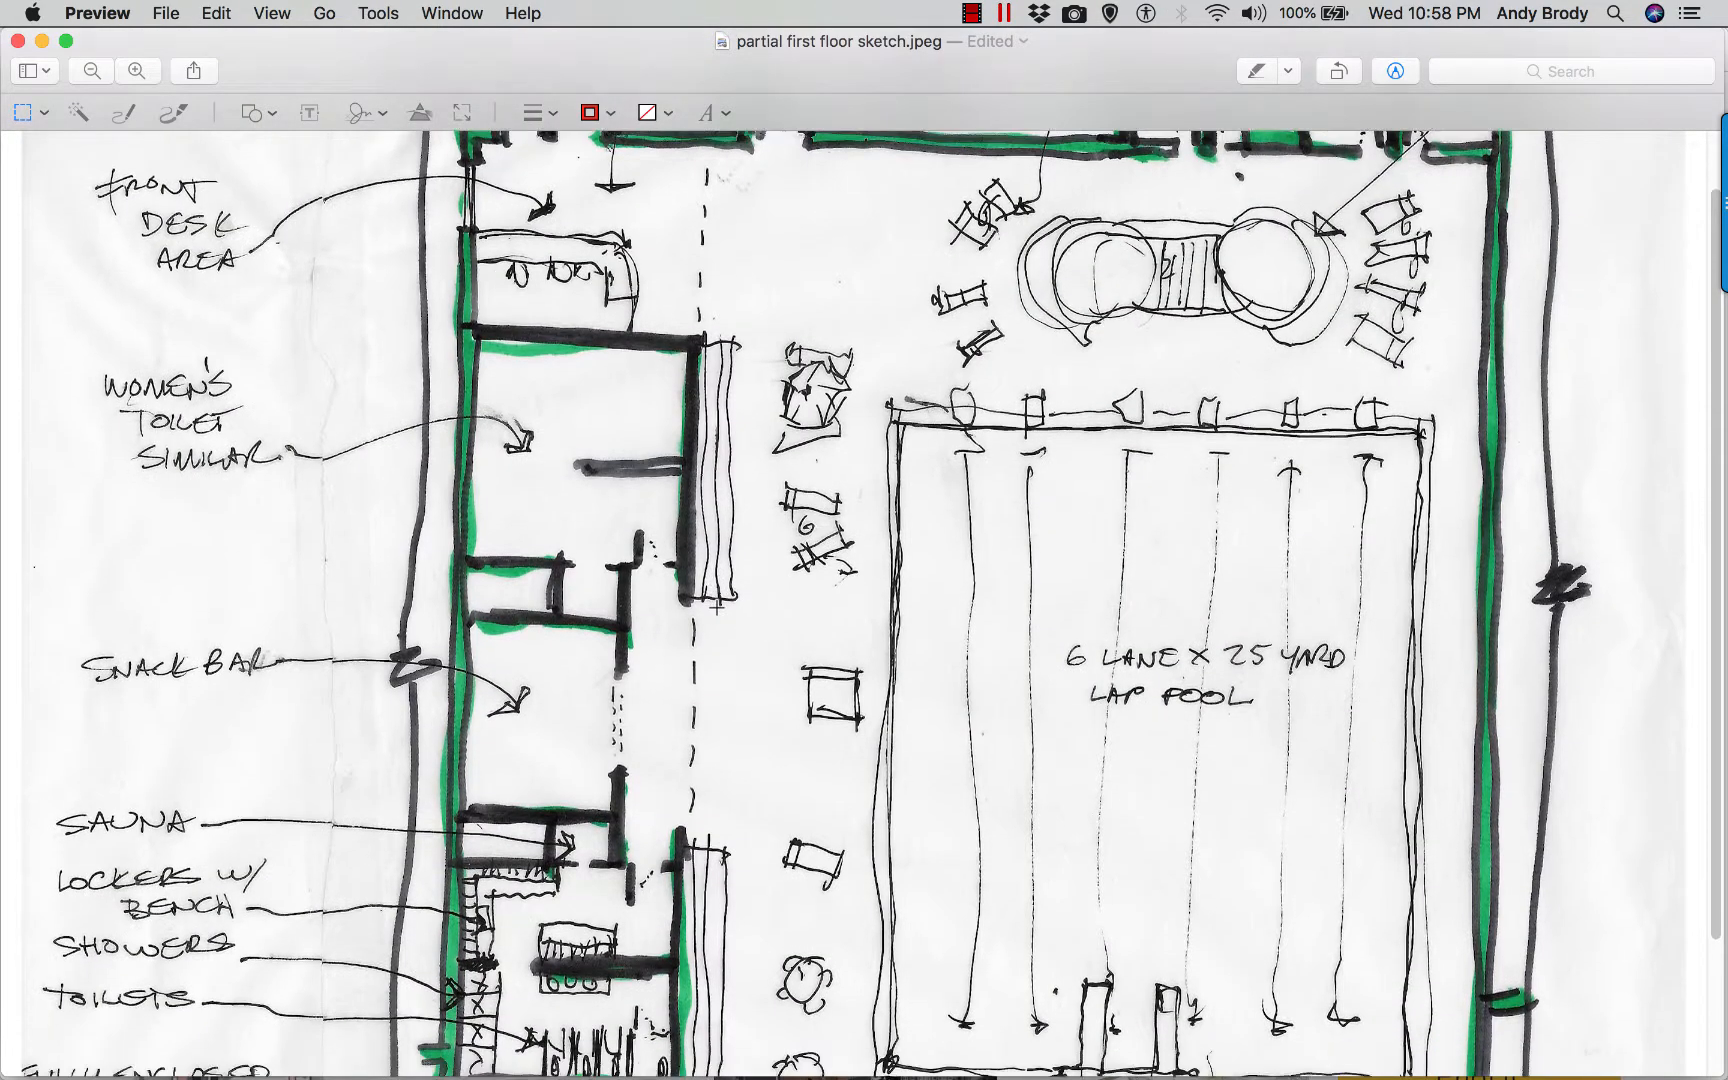
scroll(716, 604, "down", 5)
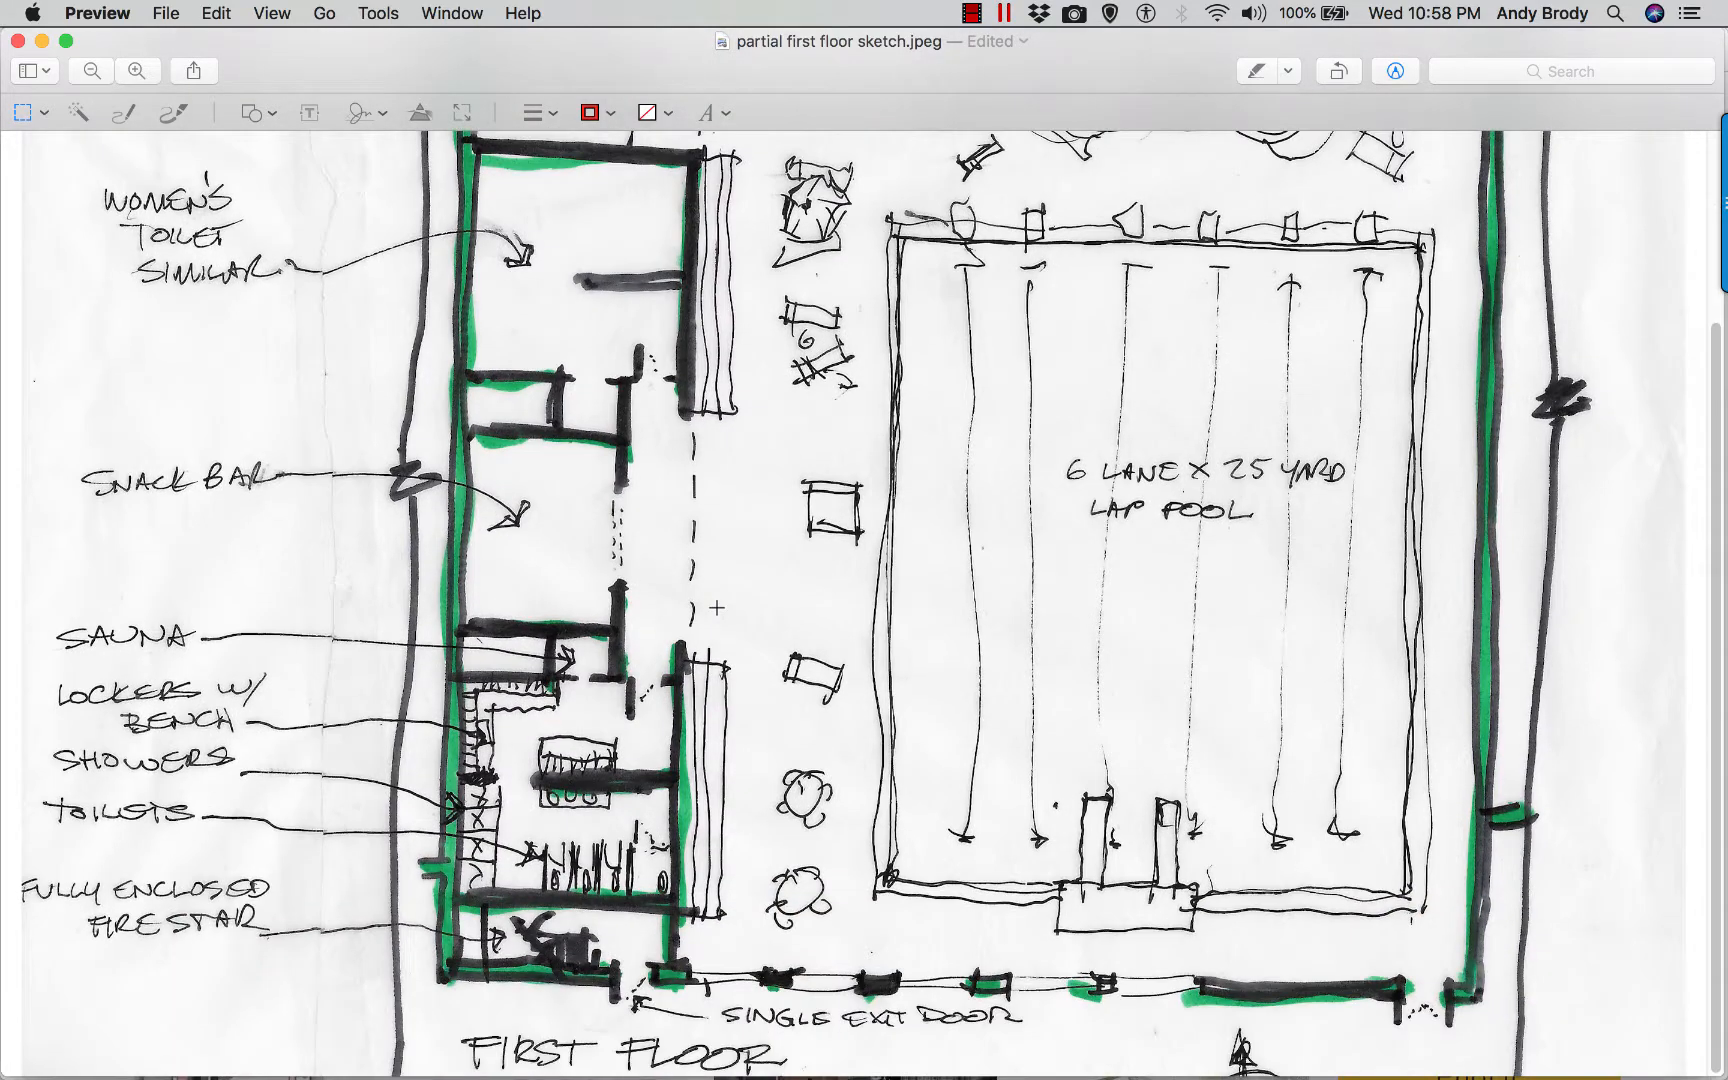